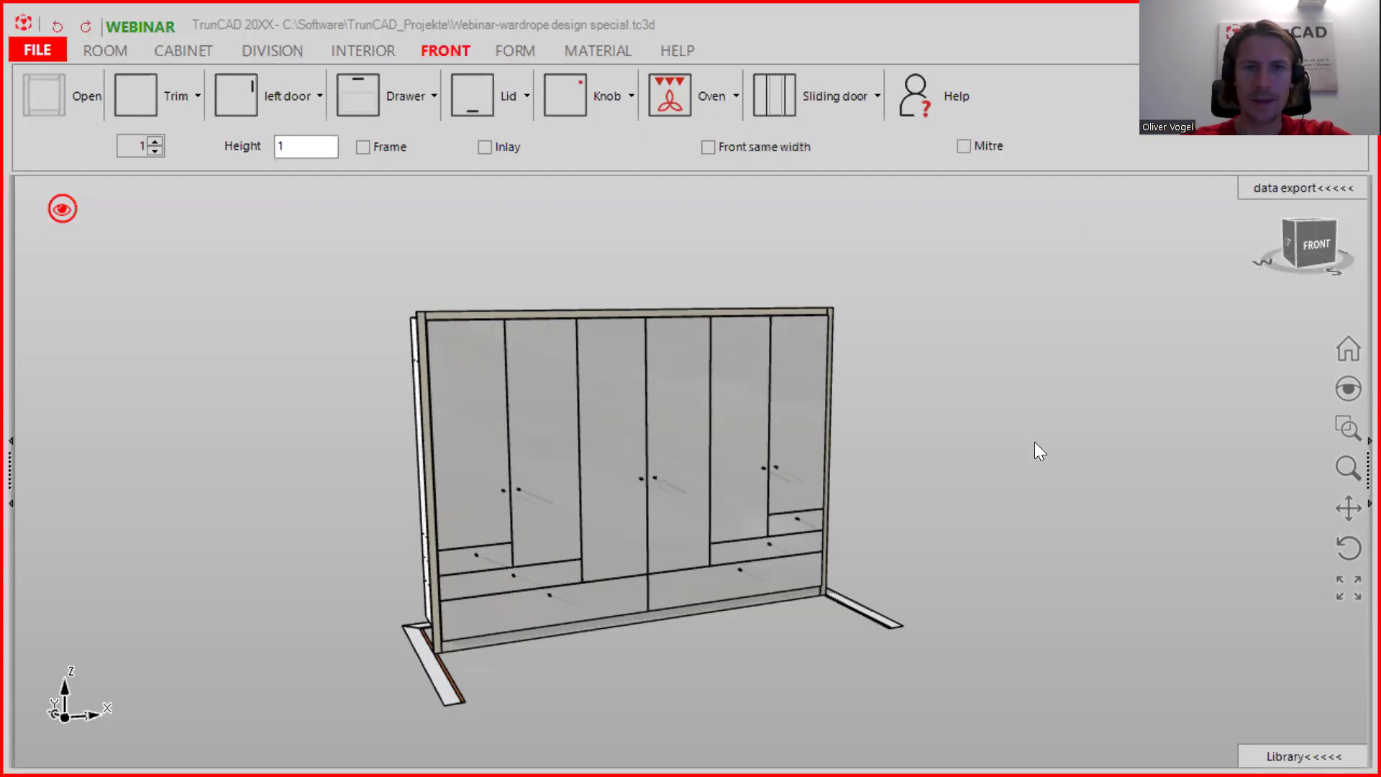
- Examine the finished wardrobe from the front, with its doors and drawers opened and with the fronts hidden
middle_click_drag(972, 445, 963, 440)
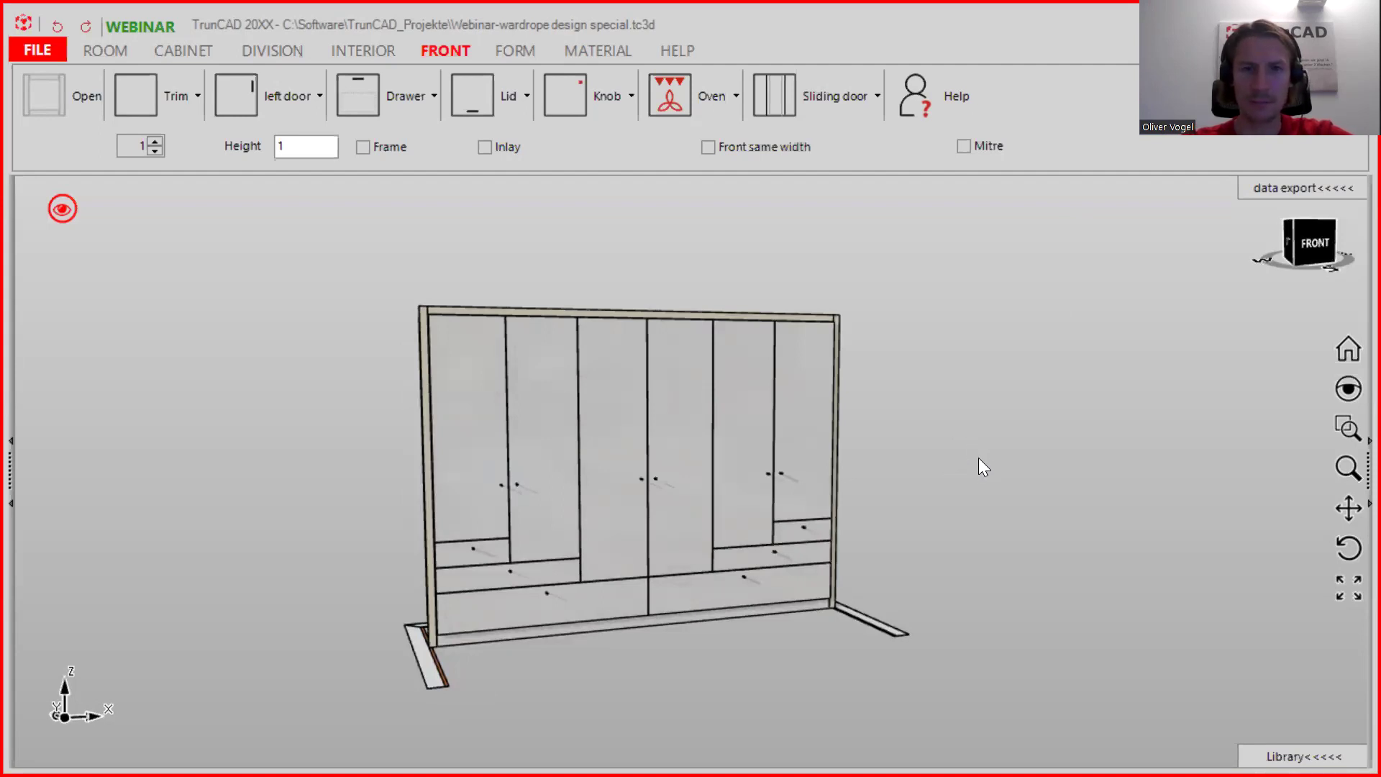
mouse_move(981, 464)
middle_mouse_down()
mouse_move(903, 454)
mouse_move(957, 445)
mouse_move(962, 472)
middle_mouse_up()
left_click(64, 209)
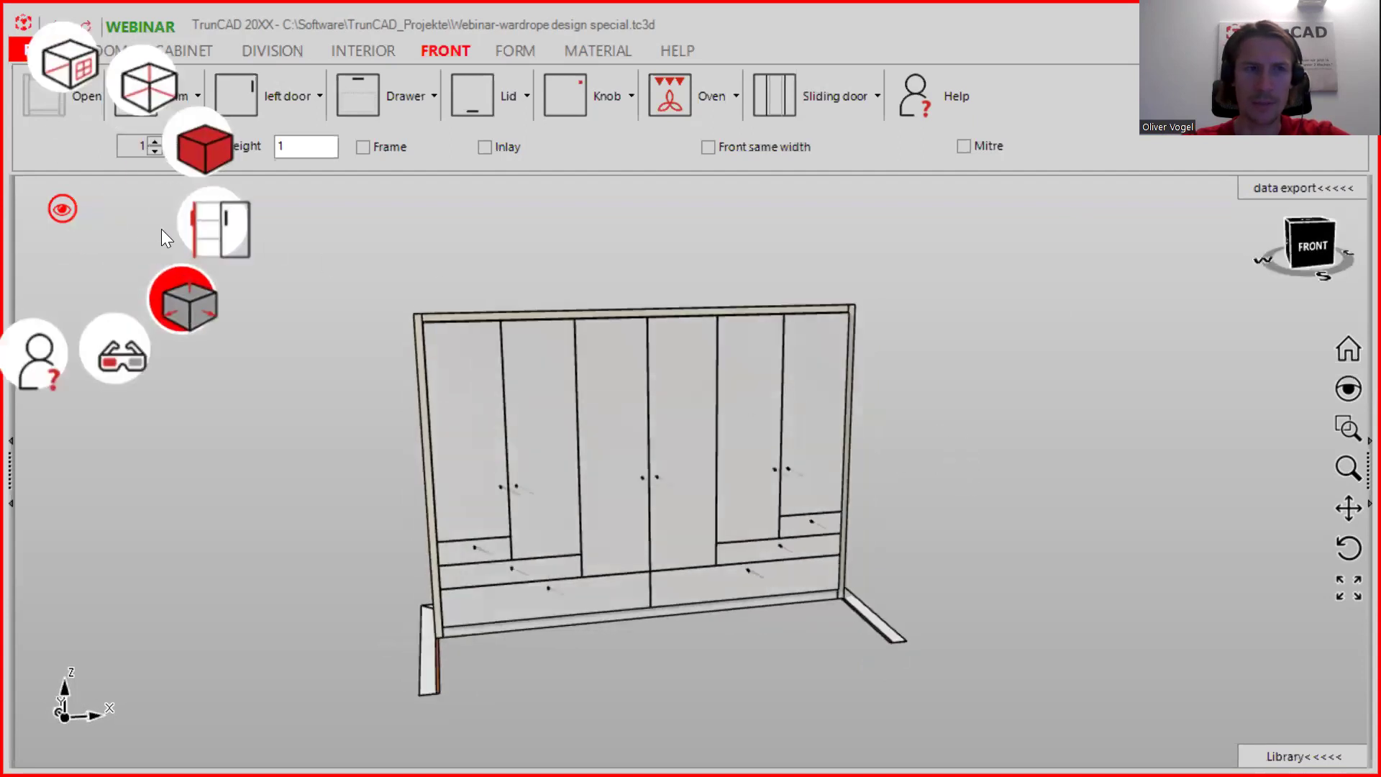
left_click(220, 232)
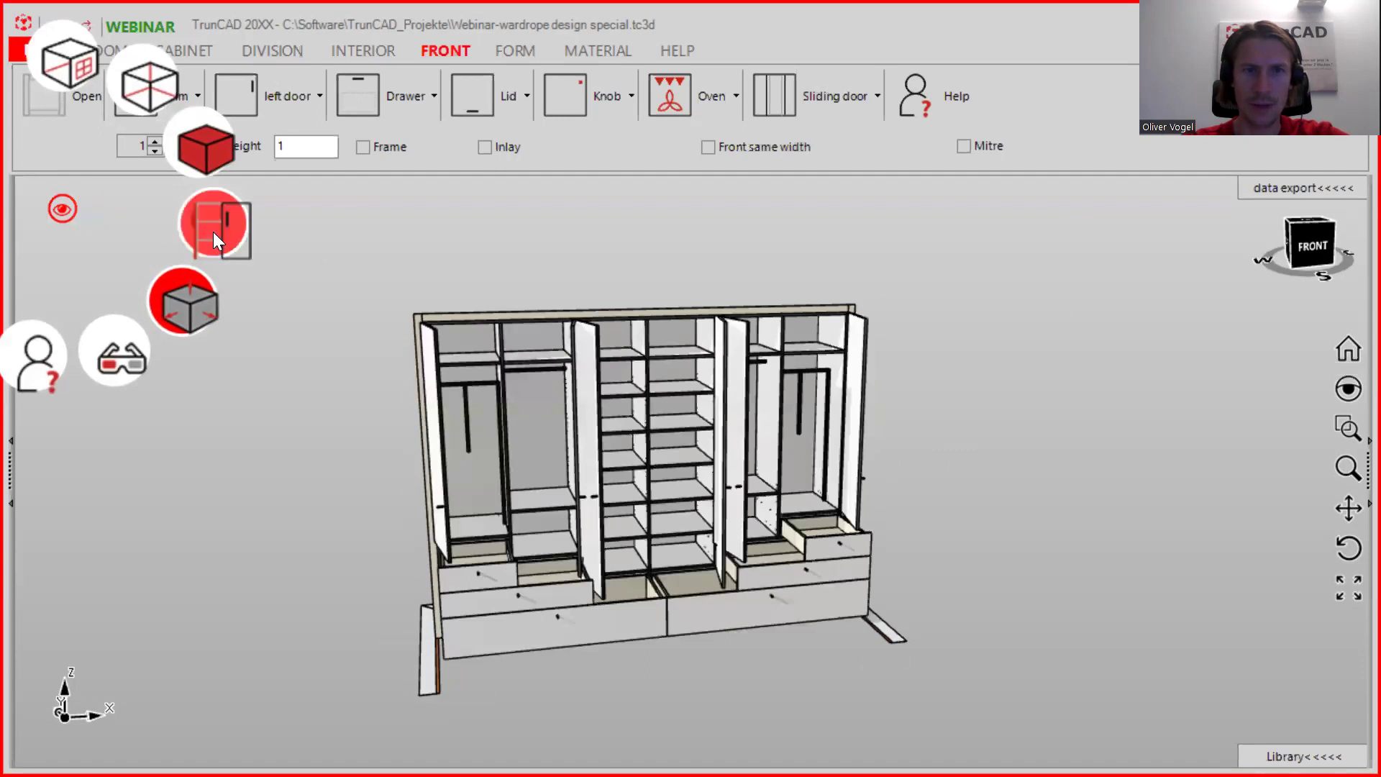
left_click(212, 233)
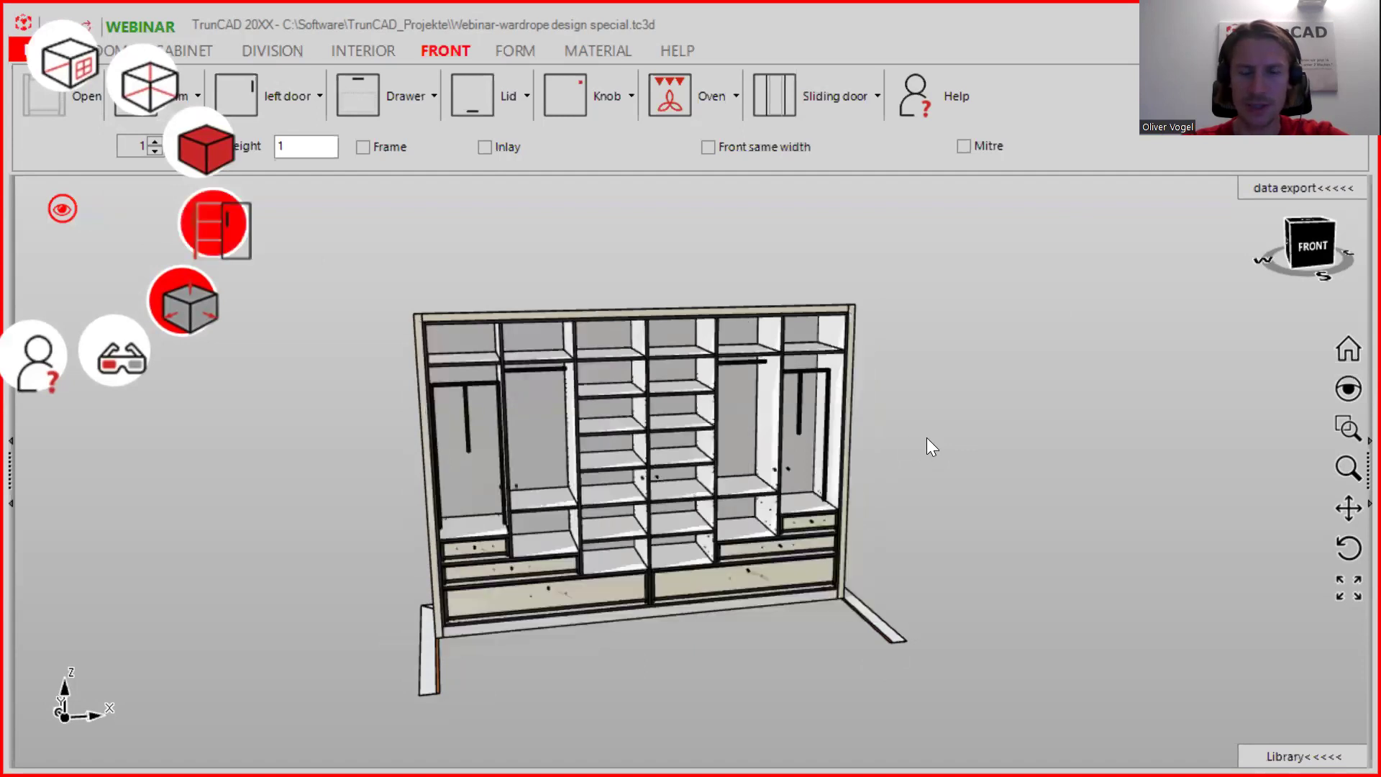
middle_click_drag(927, 440, 776, 364)
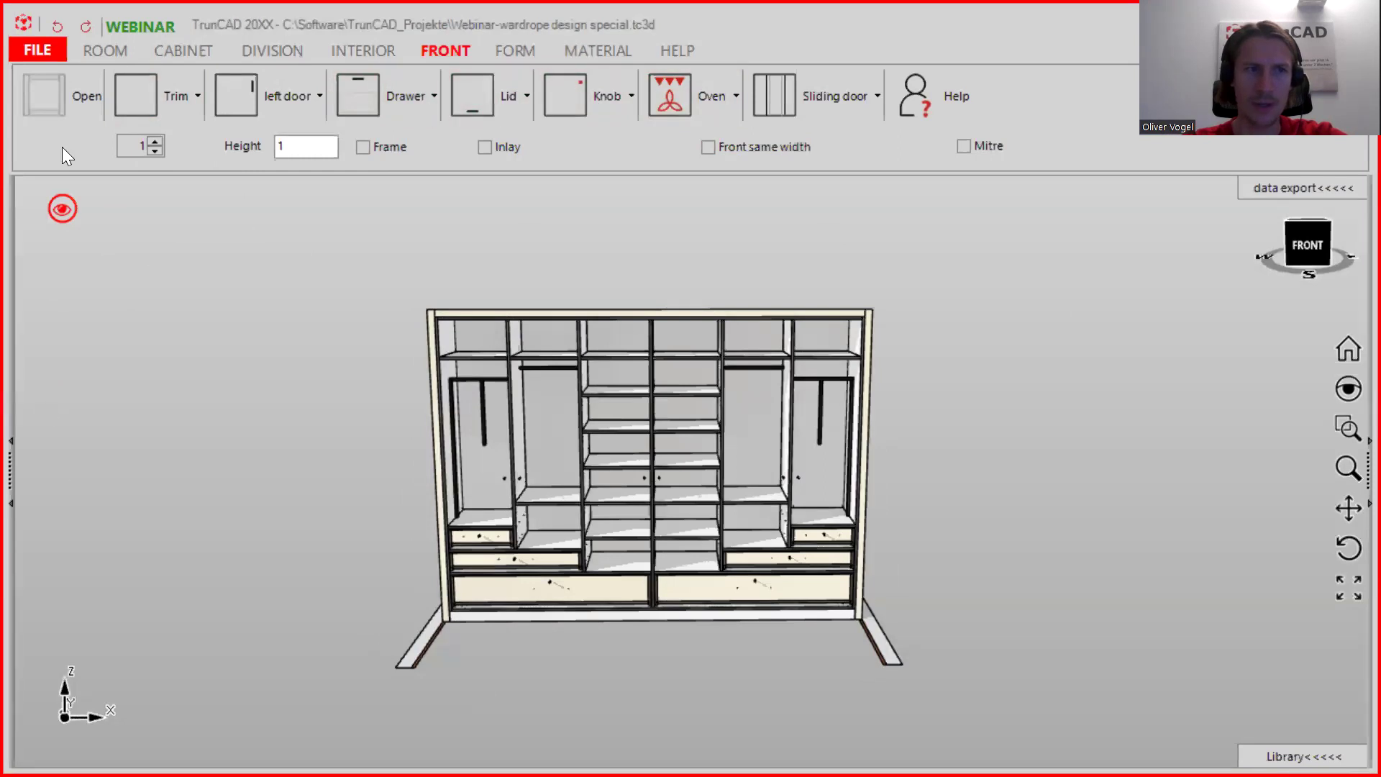
- Show the wardrobe's closed fronts again and turn on the dimension display
left_click(62, 209)
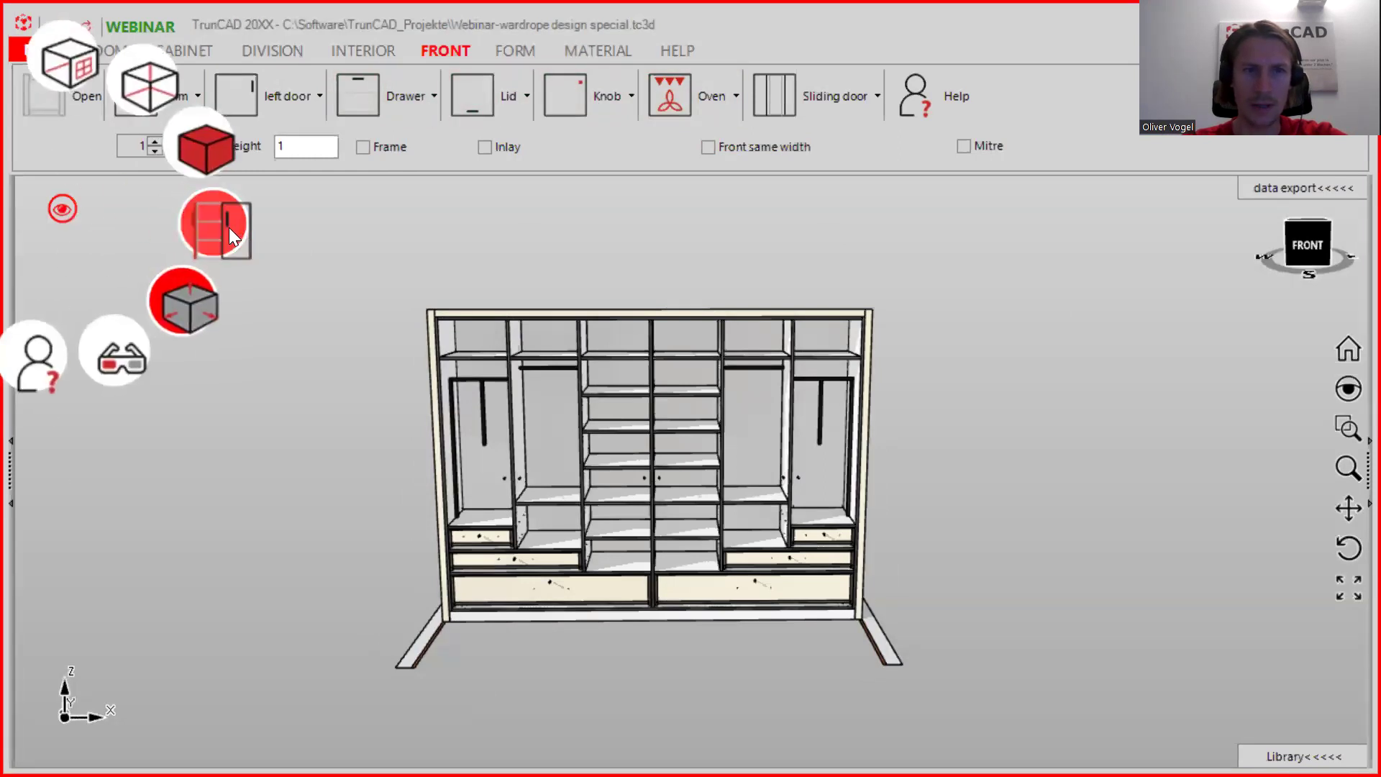
left_click(229, 229)
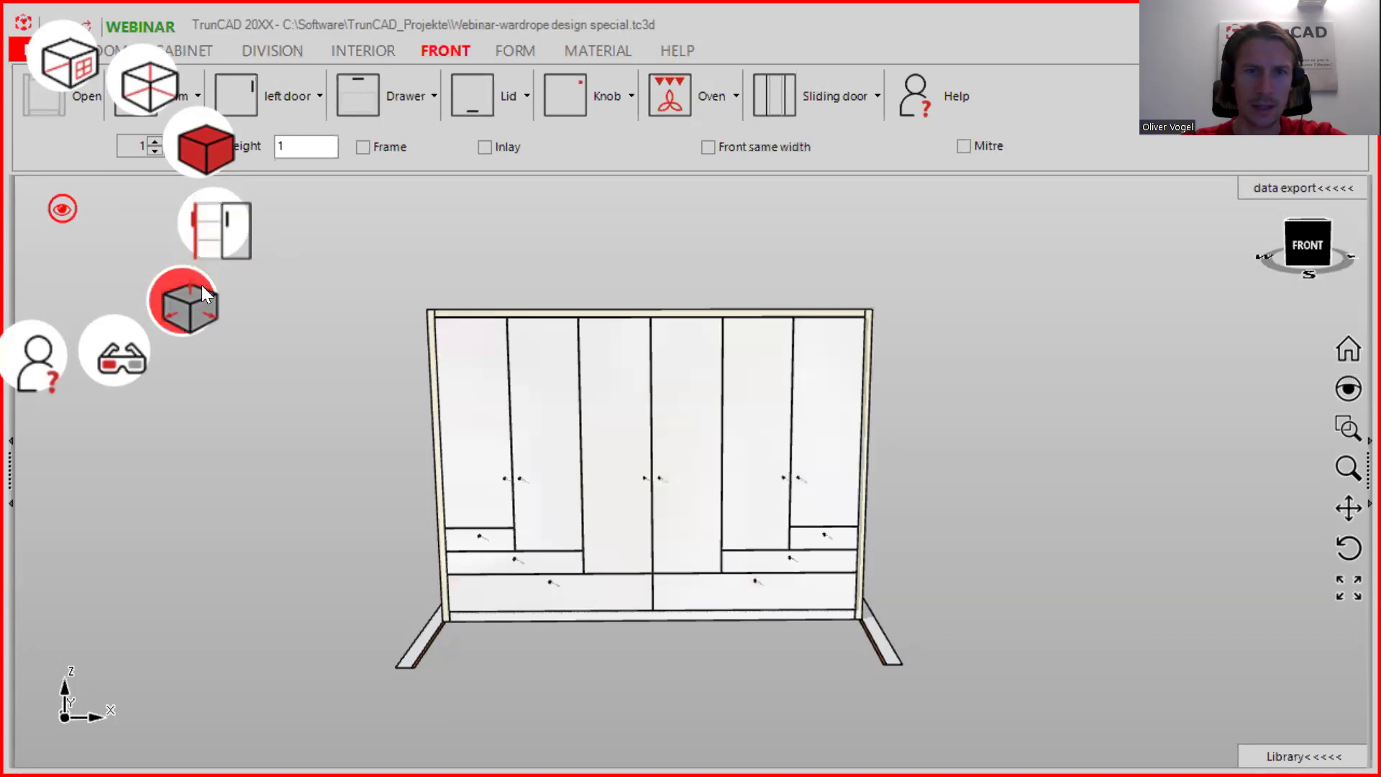
left_click(195, 297)
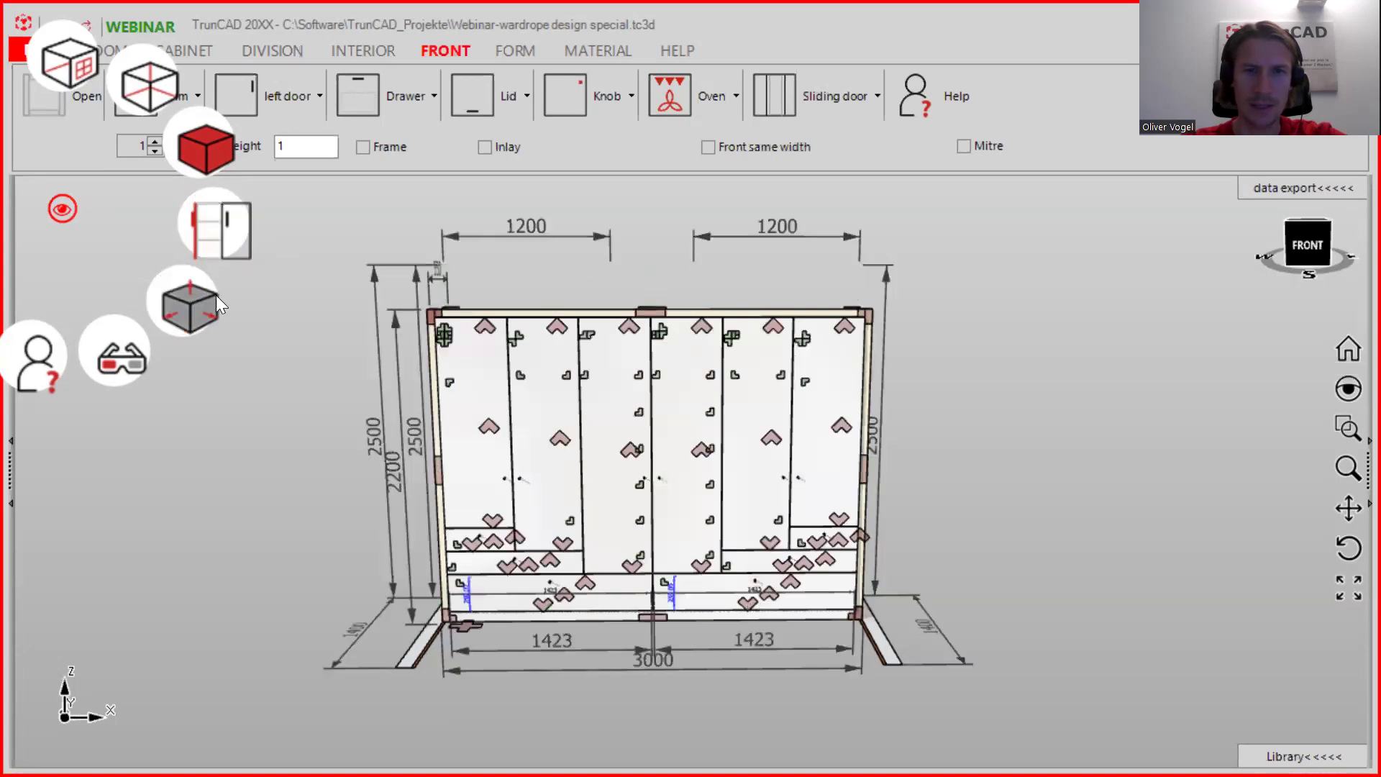
middle_click_drag(1015, 357, 983, 377)
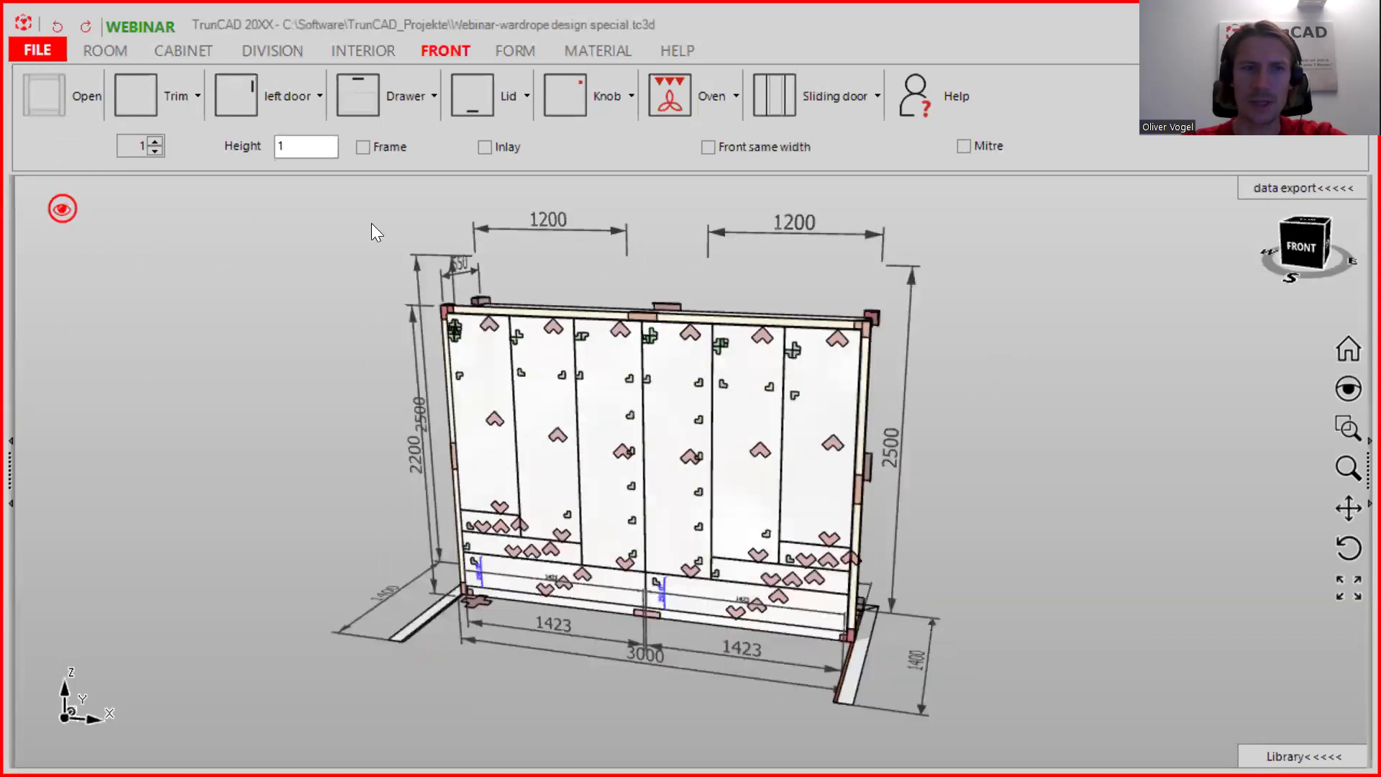
- Start a new project and set the room width to 3000
left_click(29, 51)
left_click(57, 83)
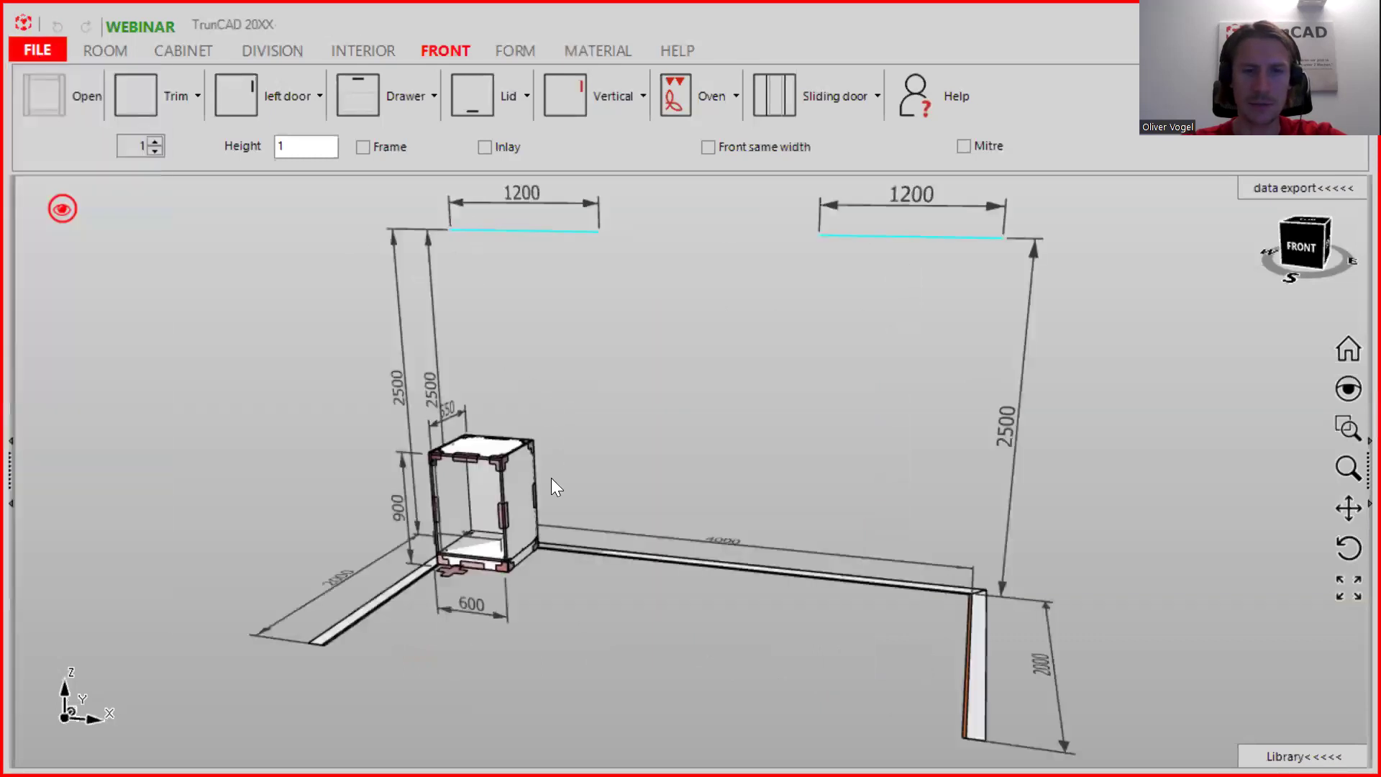
middle_click_drag(657, 432, 694, 470)
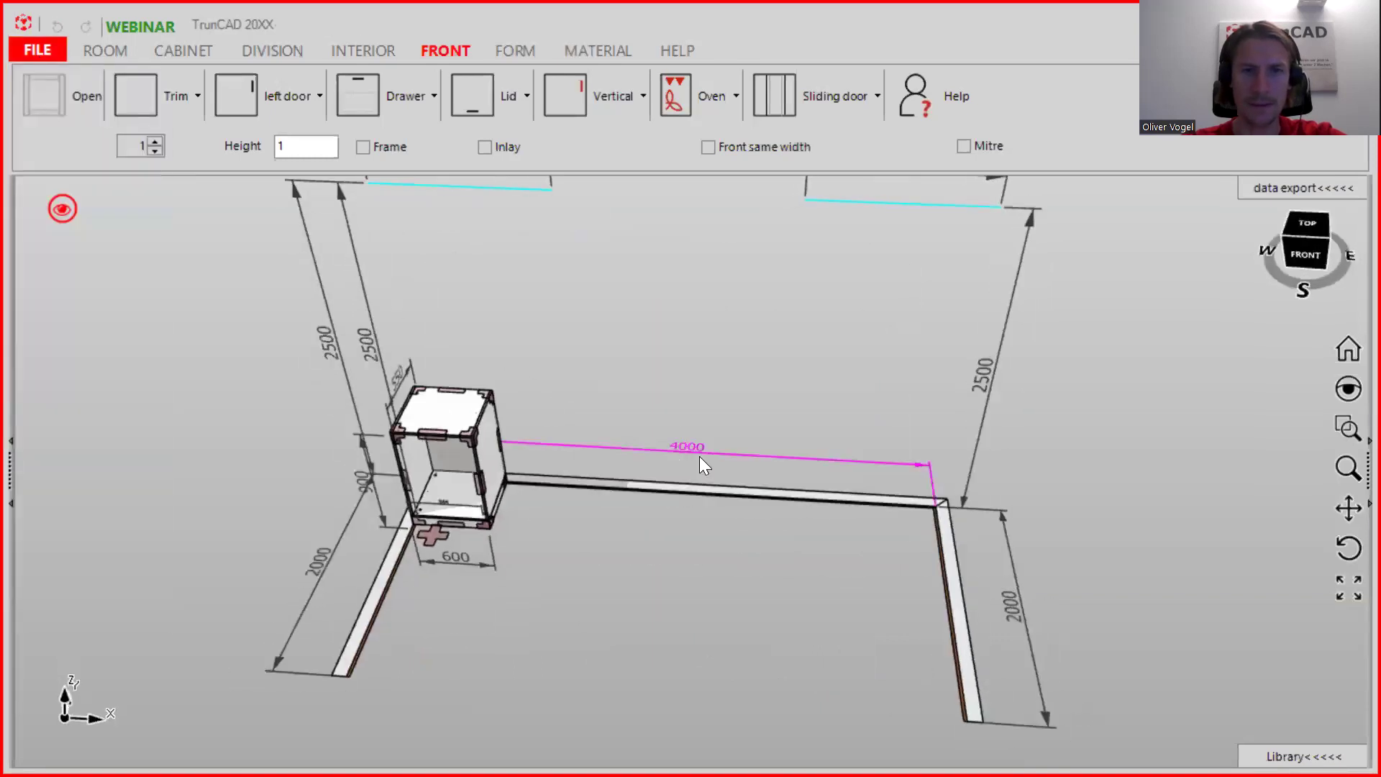
left_click(694, 448)
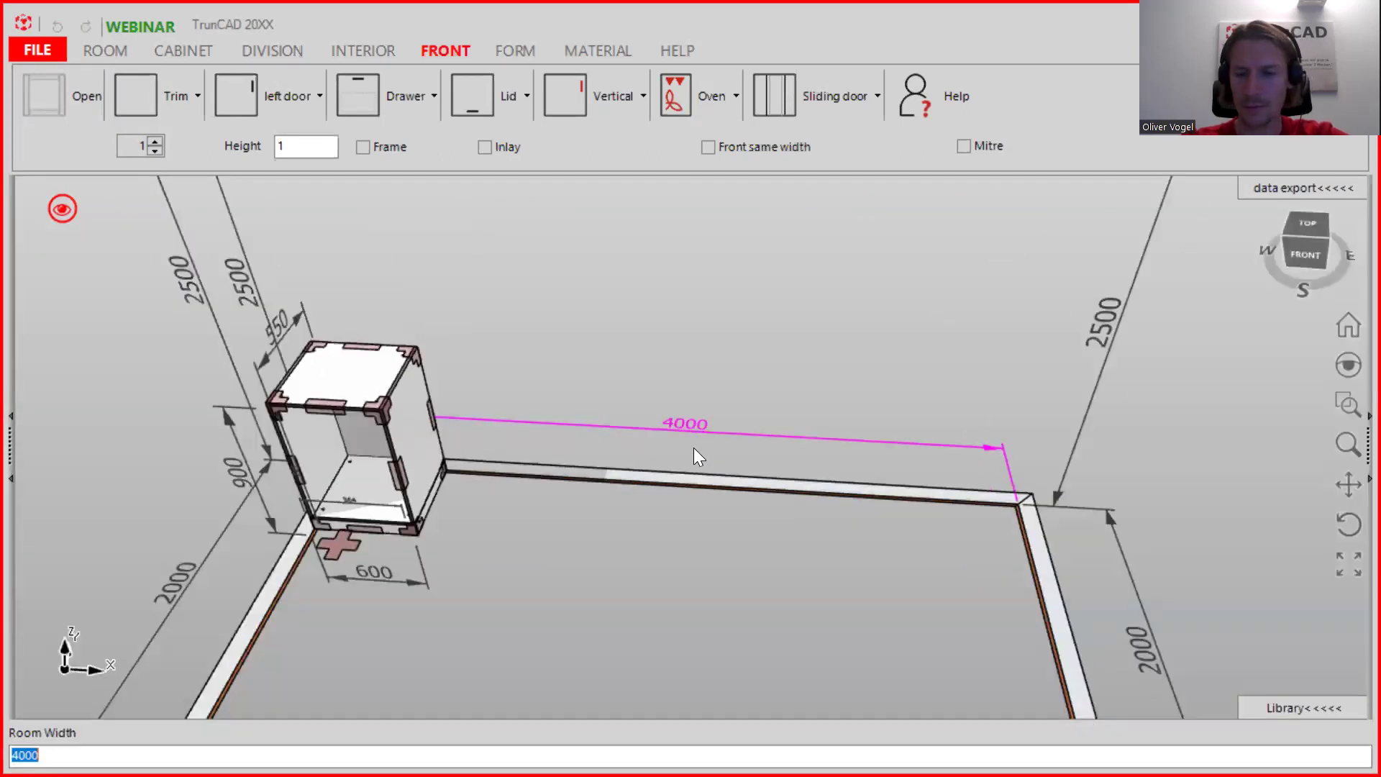
type("3000")
key("Return")
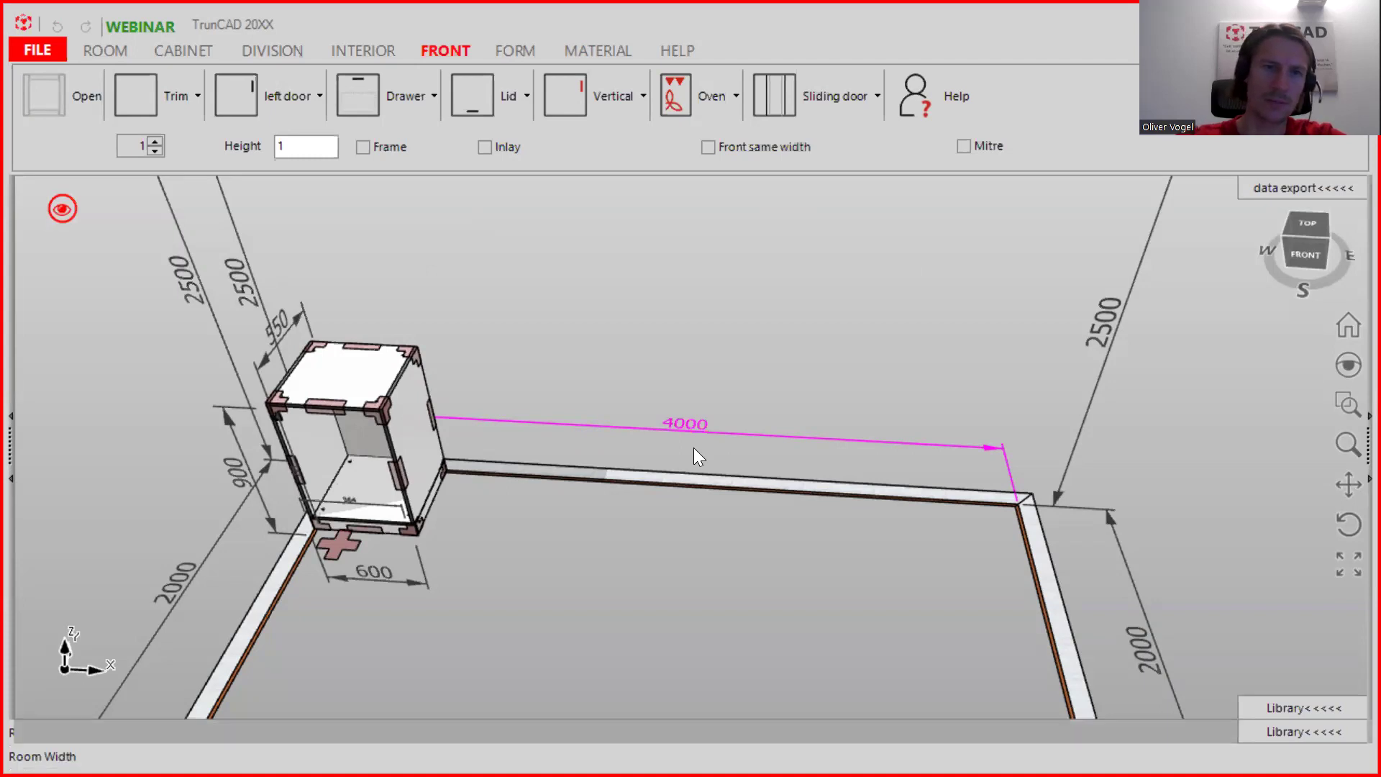
- Set the cabinet's width to 3000 and its height to 2200
scroll(691, 447, "up", 2)
scroll(692, 448, "down", 5)
middle_click_drag(691, 448, 691, 444)
left_click(485, 553)
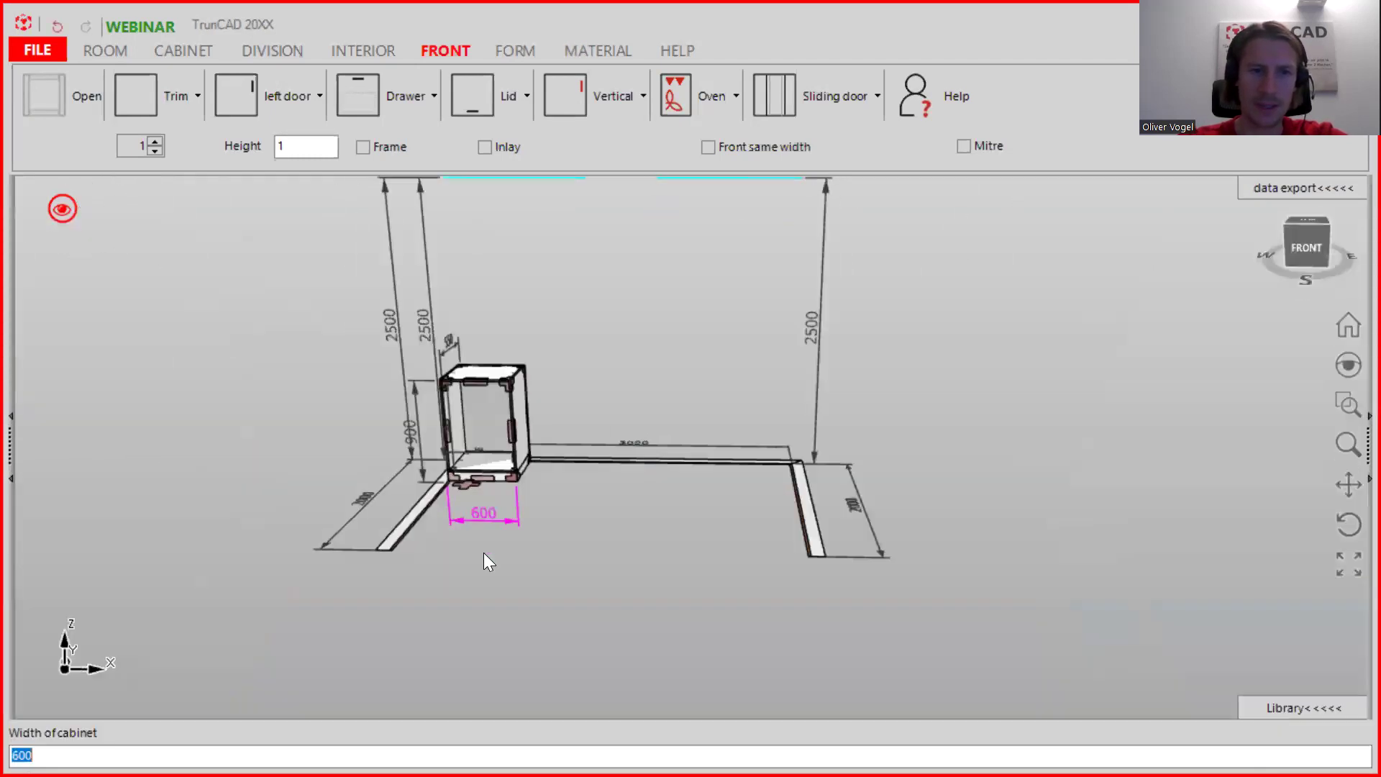
type("3000")
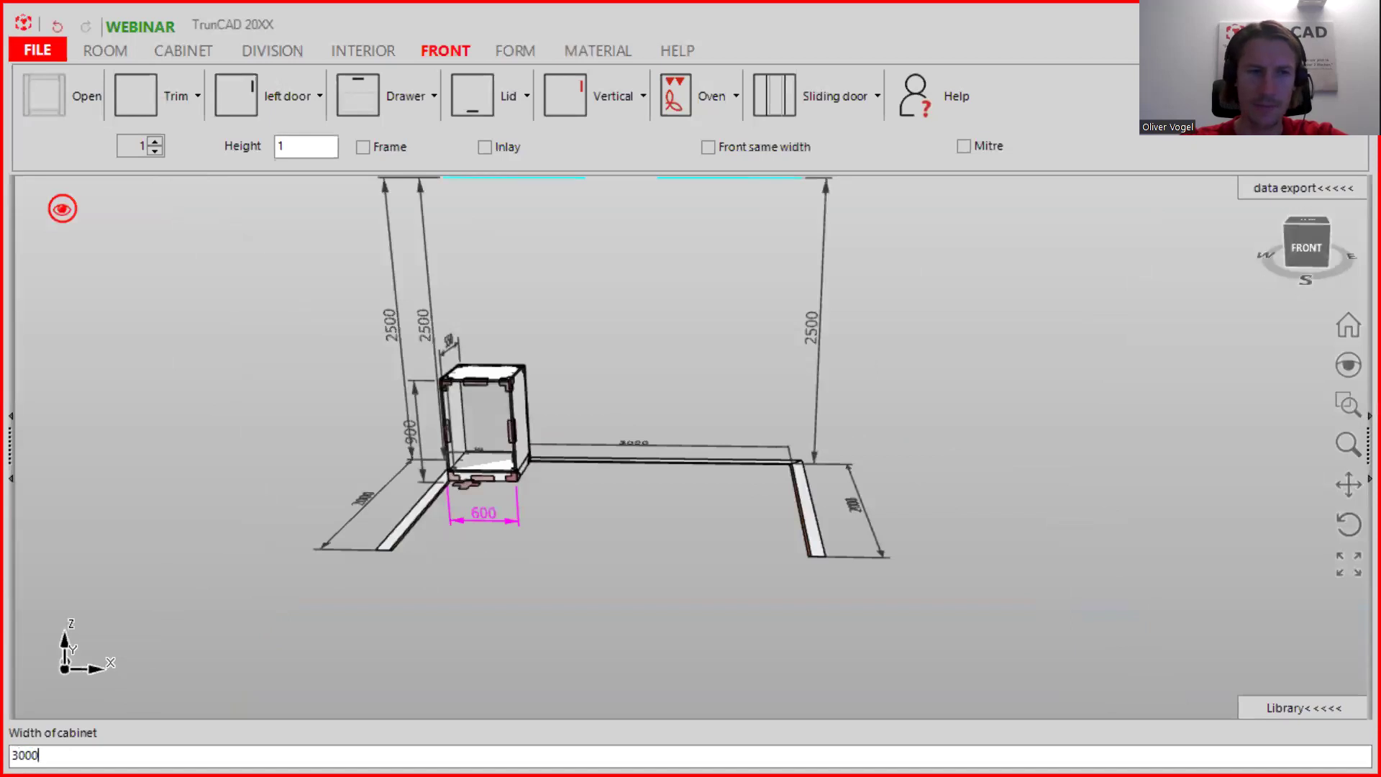
key("Return")
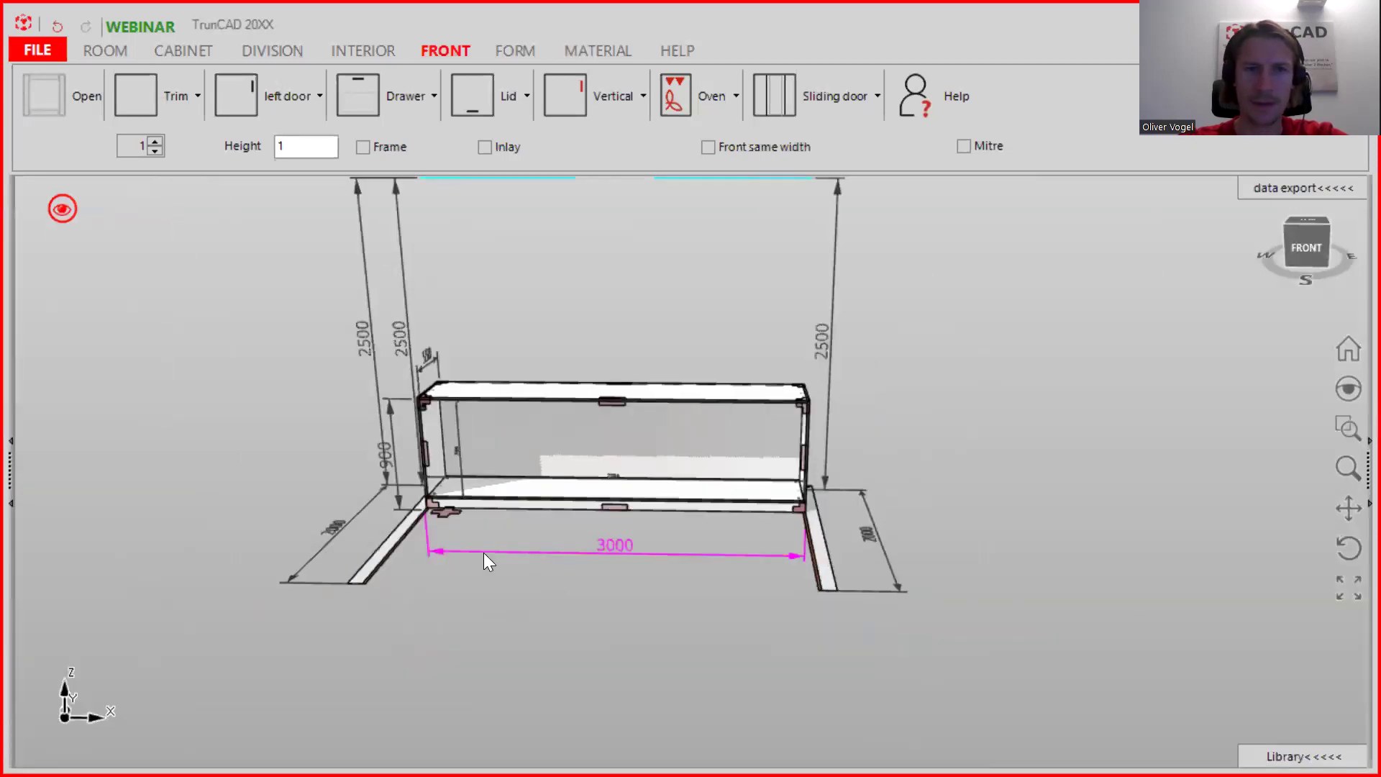
left_click(392, 411)
type("2200")
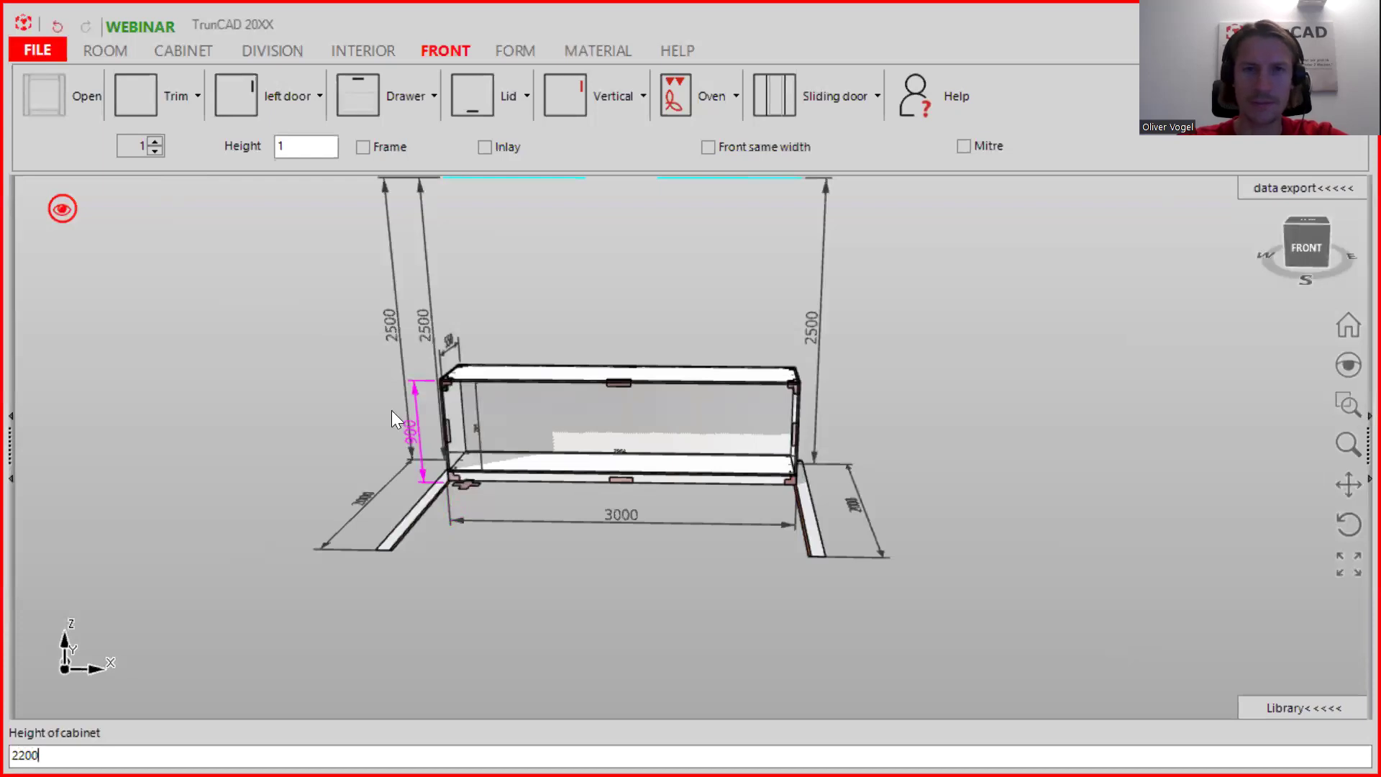
key("Return")
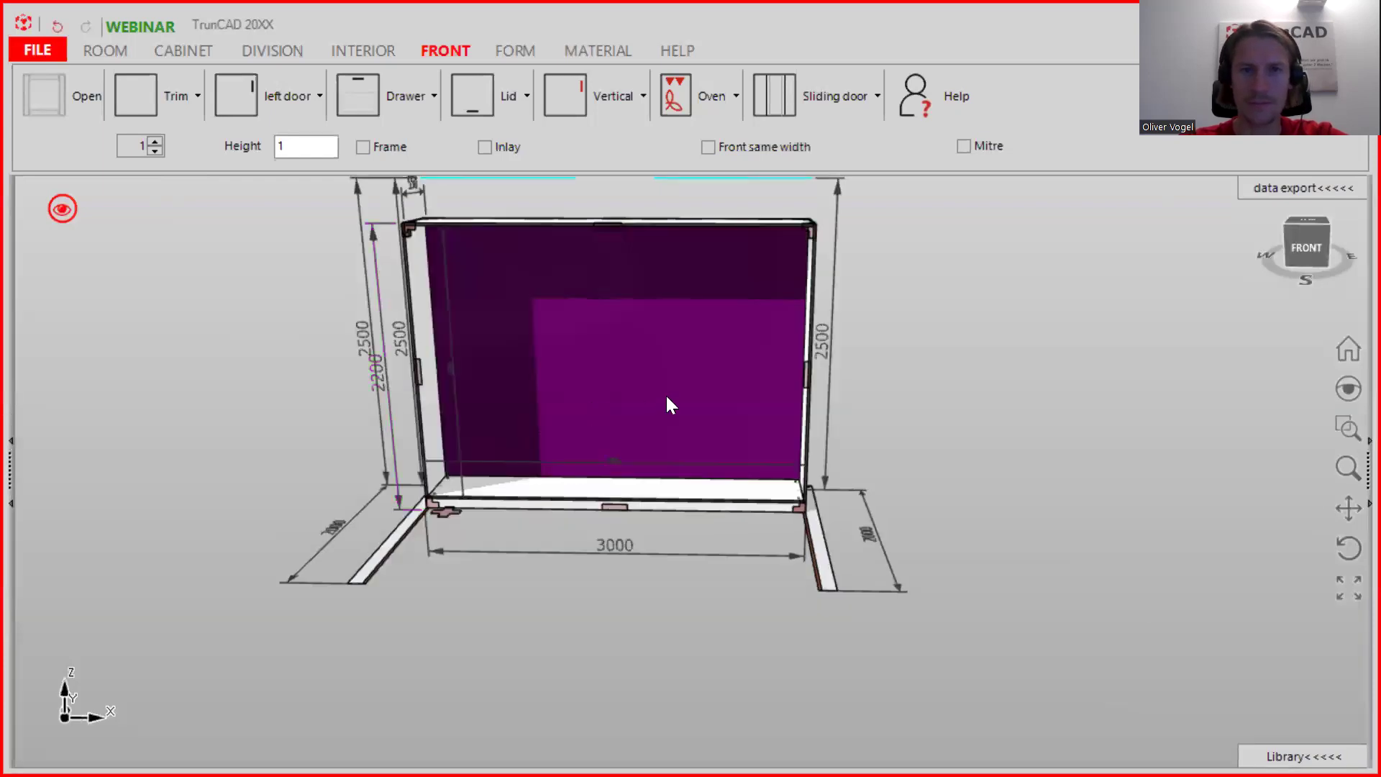
- Add an on-cabinet trim along the front edge of the cabinet's top
left_click(176, 55)
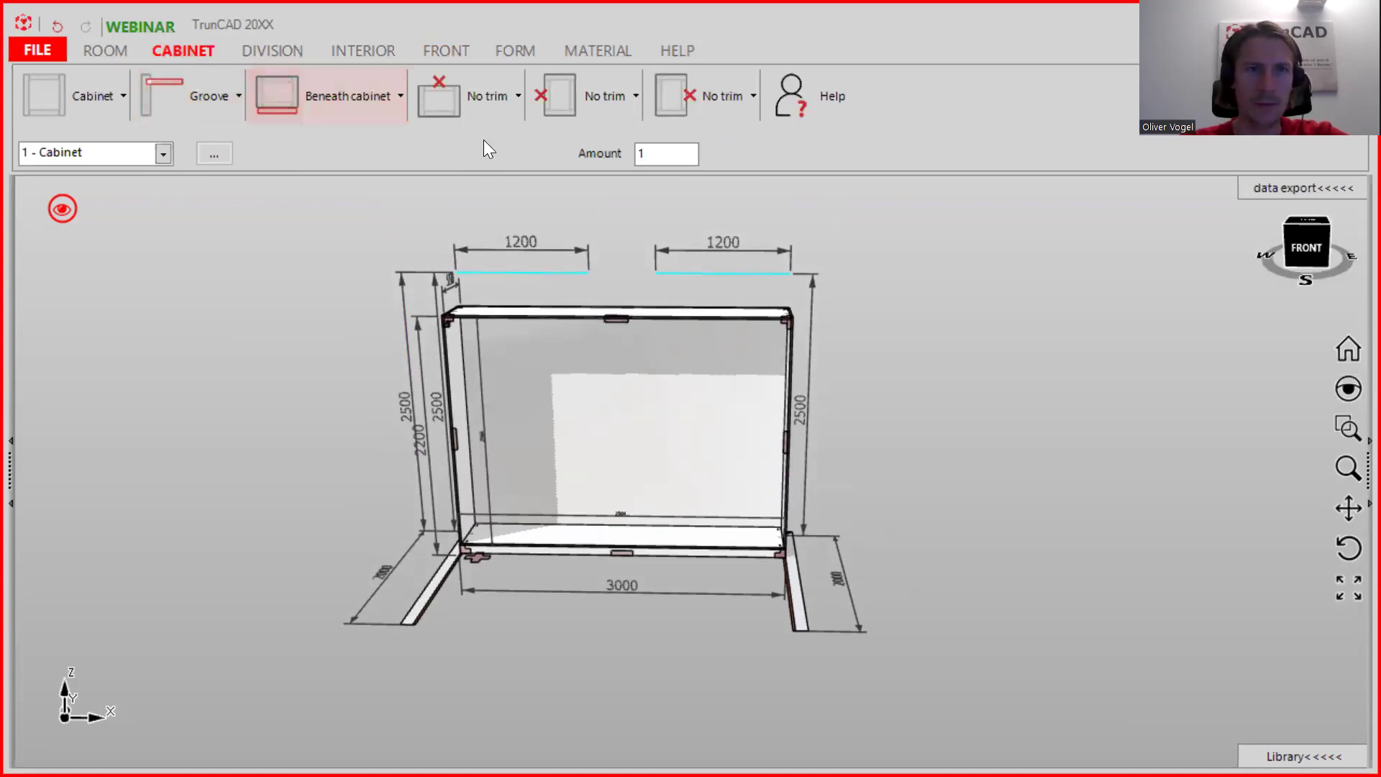
middle_click_drag(525, 366, 612, 378)
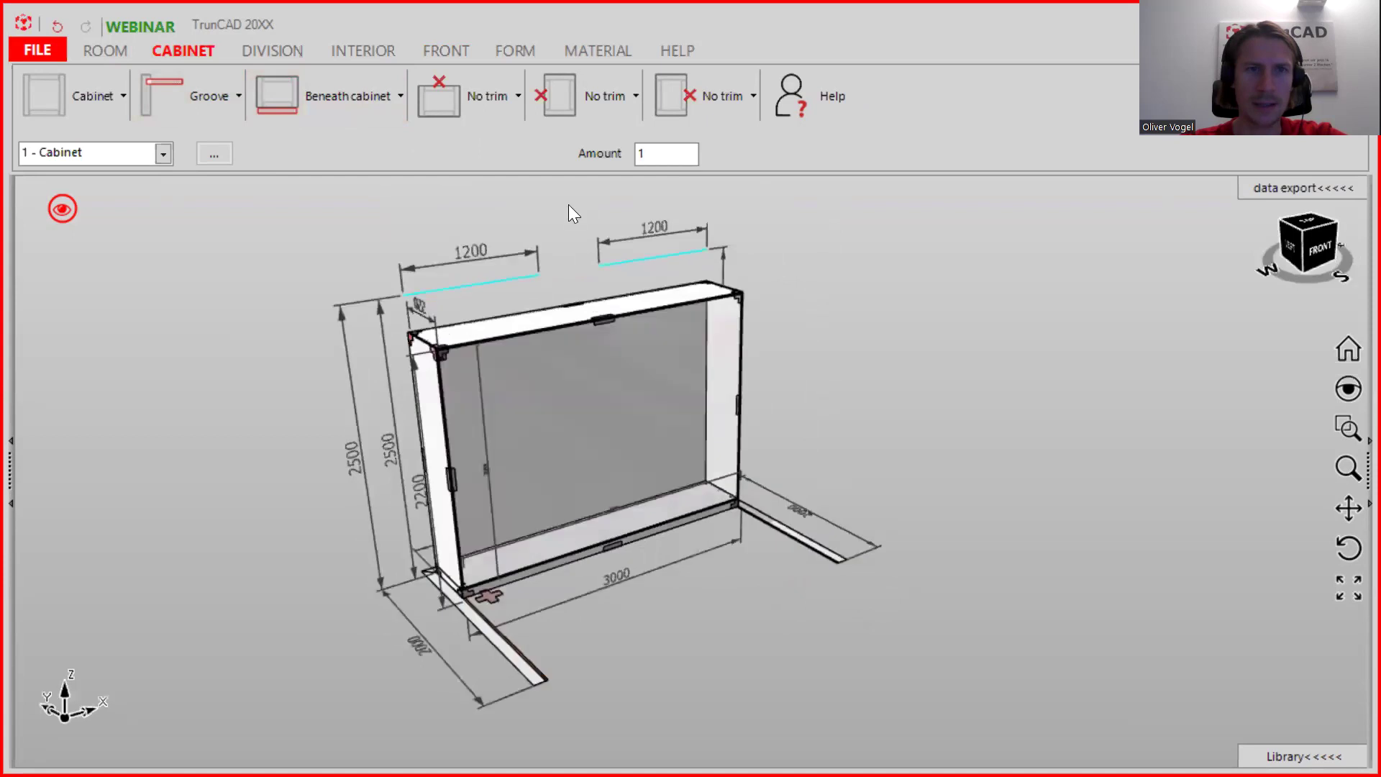
left_click(500, 95)
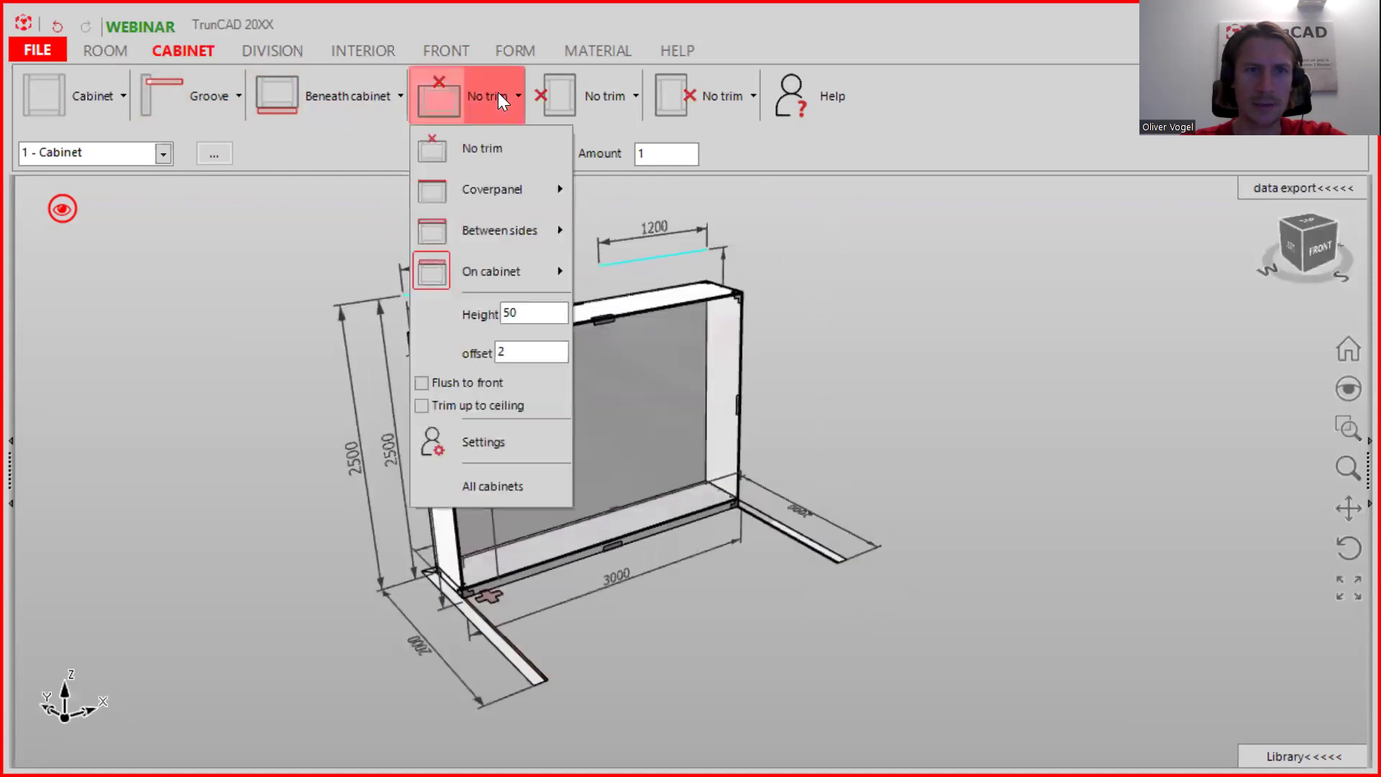
left_click(475, 272)
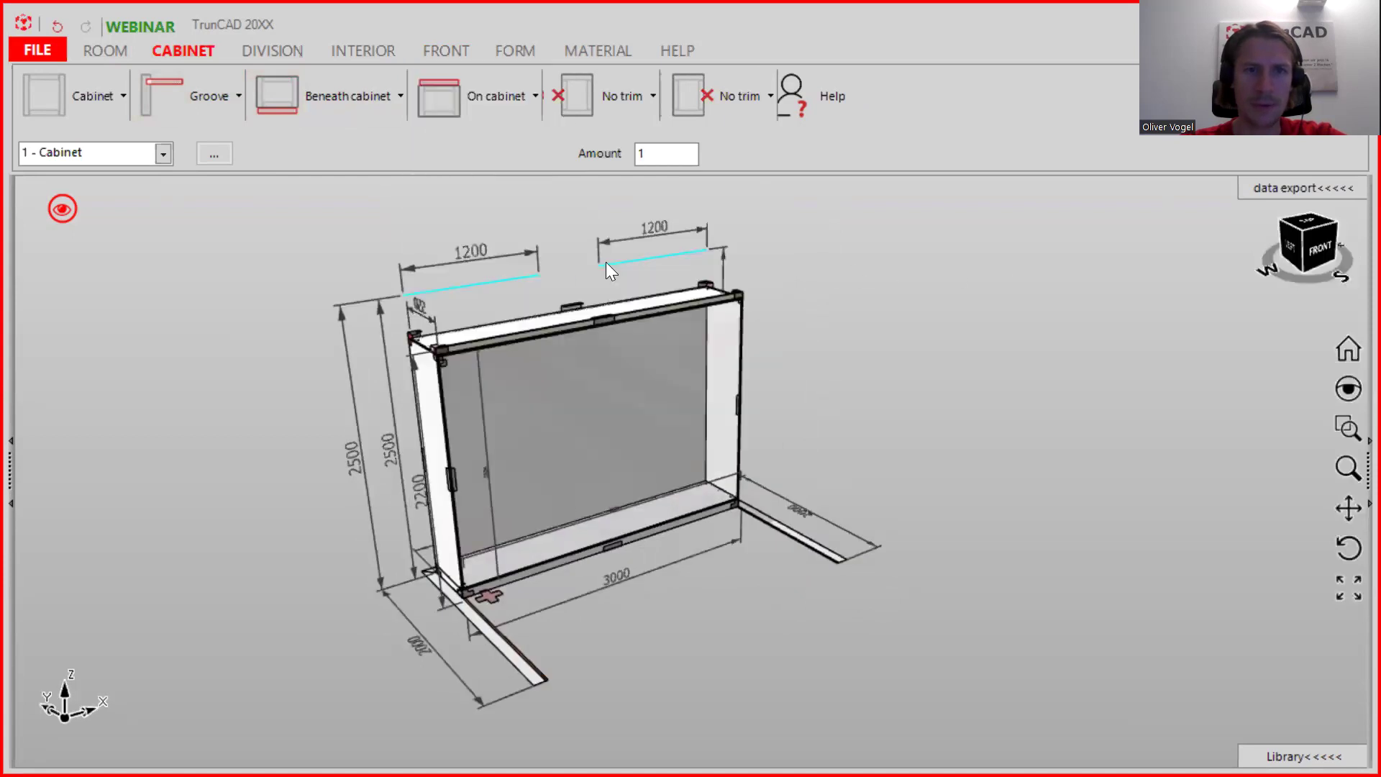
- Add a trim to both the left and the right side of the cabinet
scroll(705, 361, "up", 3)
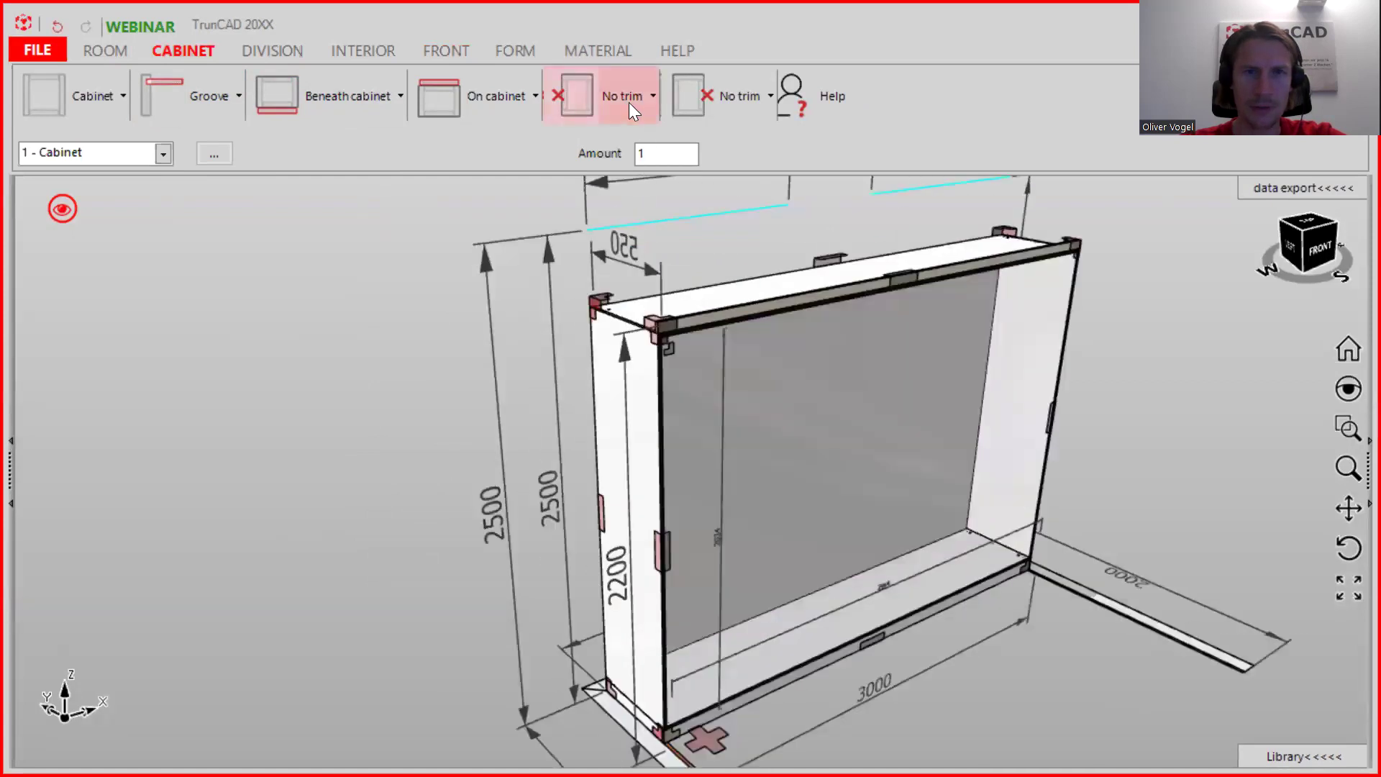
left_click(626, 98)
left_click(604, 227)
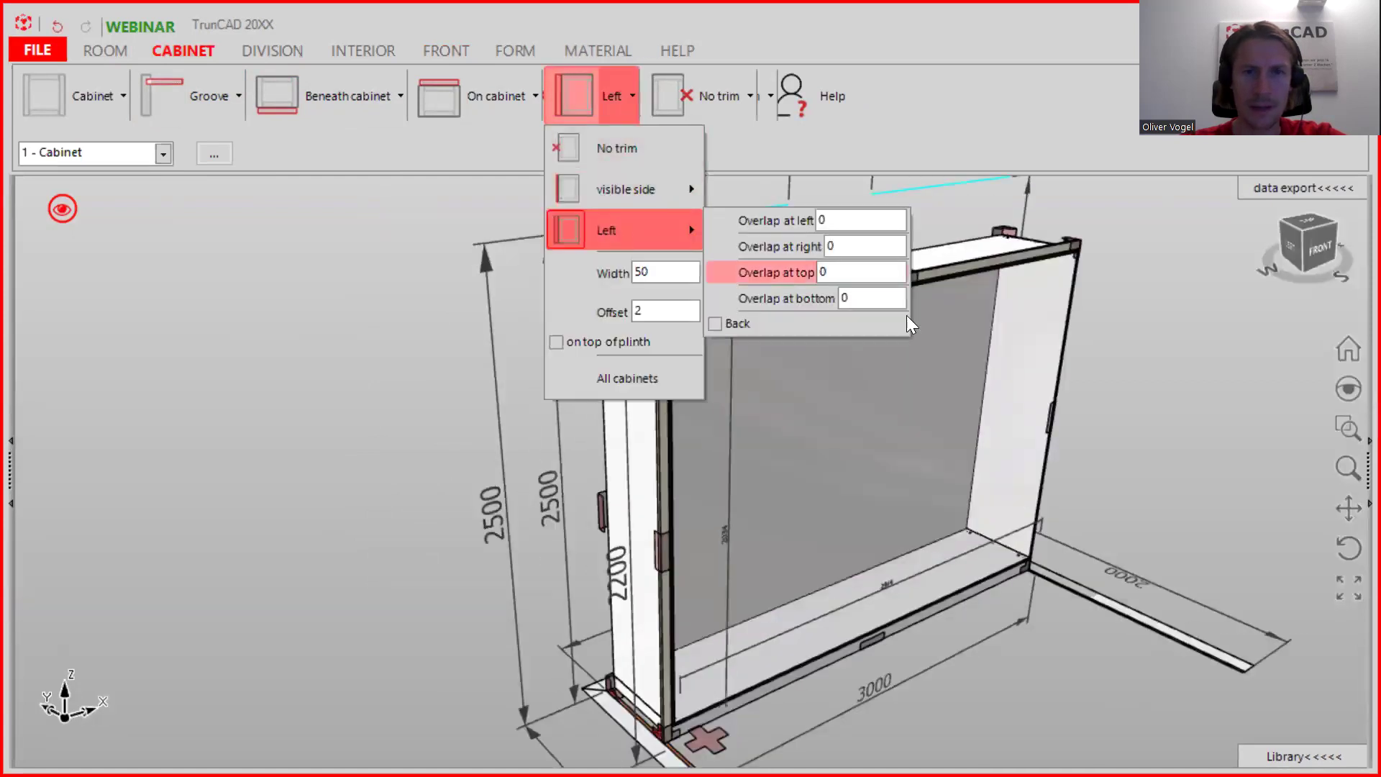
right_click_drag(1060, 329, 863, 321)
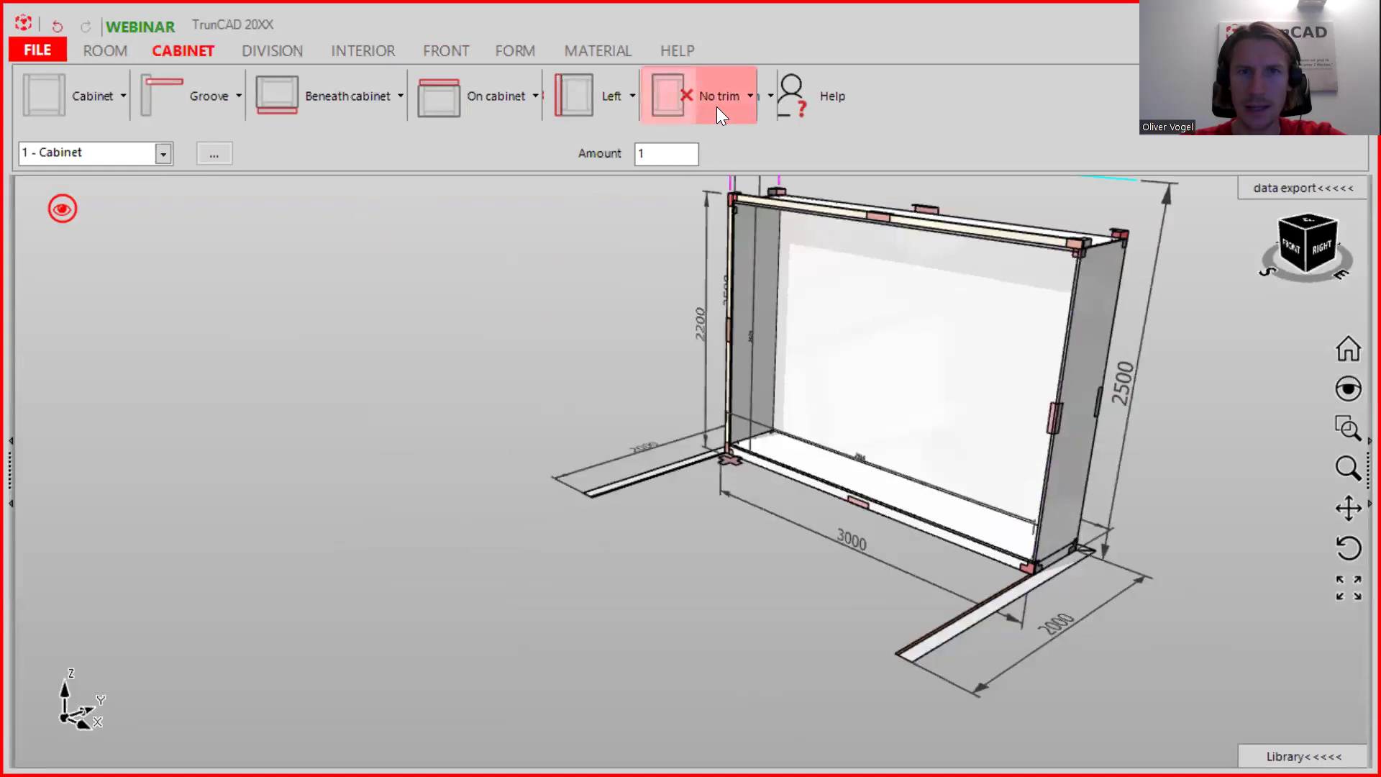
left_click(716, 108)
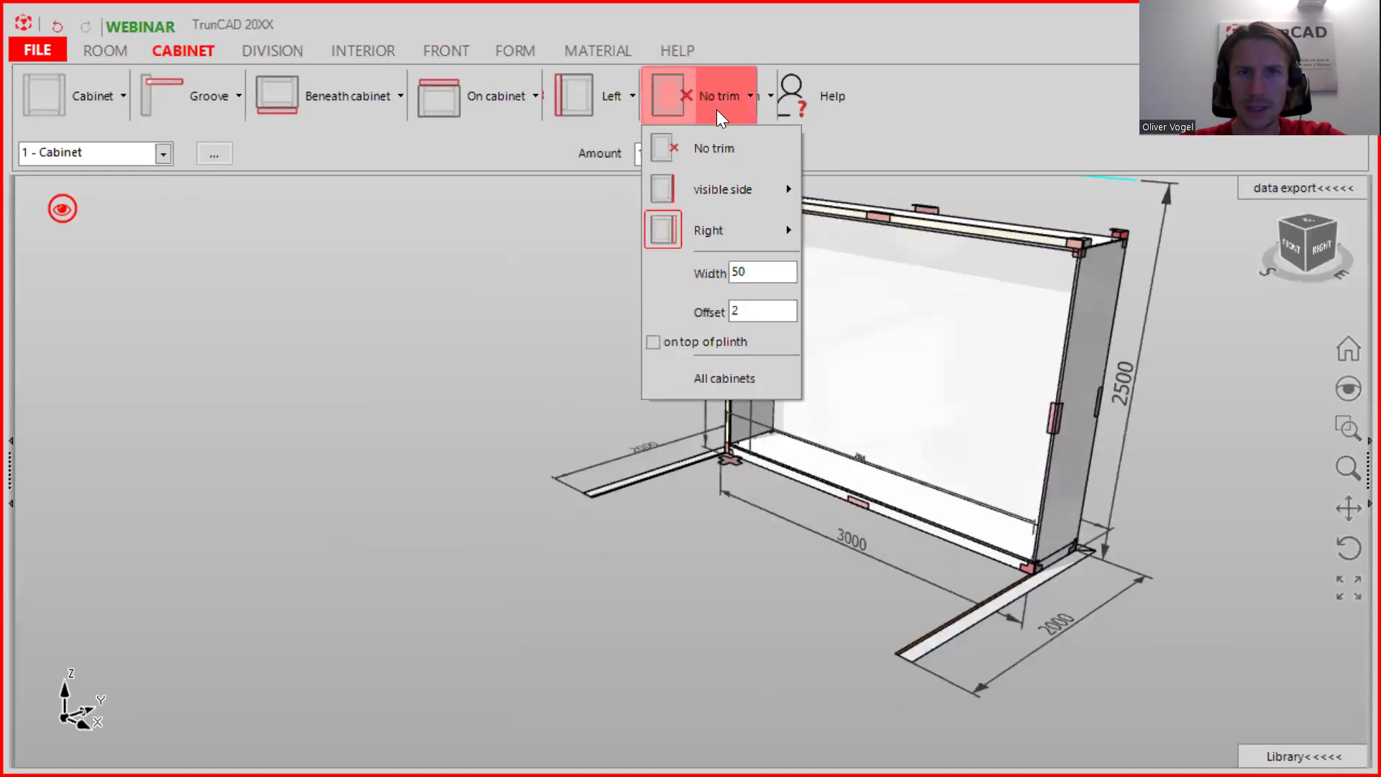
left_click(728, 232)
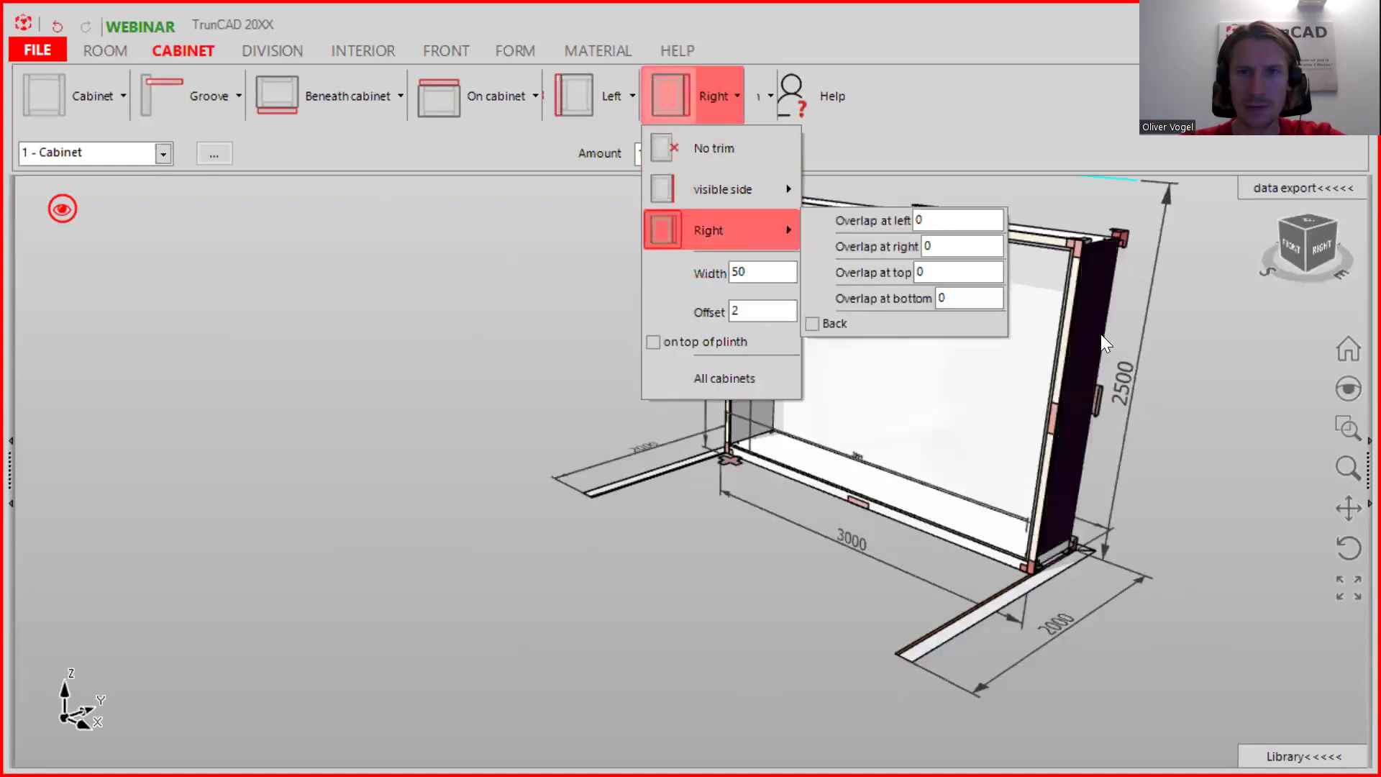
- Divide the cabinet into two equal compartments with one vertical divider in the middle
right_click_drag(1135, 347, 1183, 419)
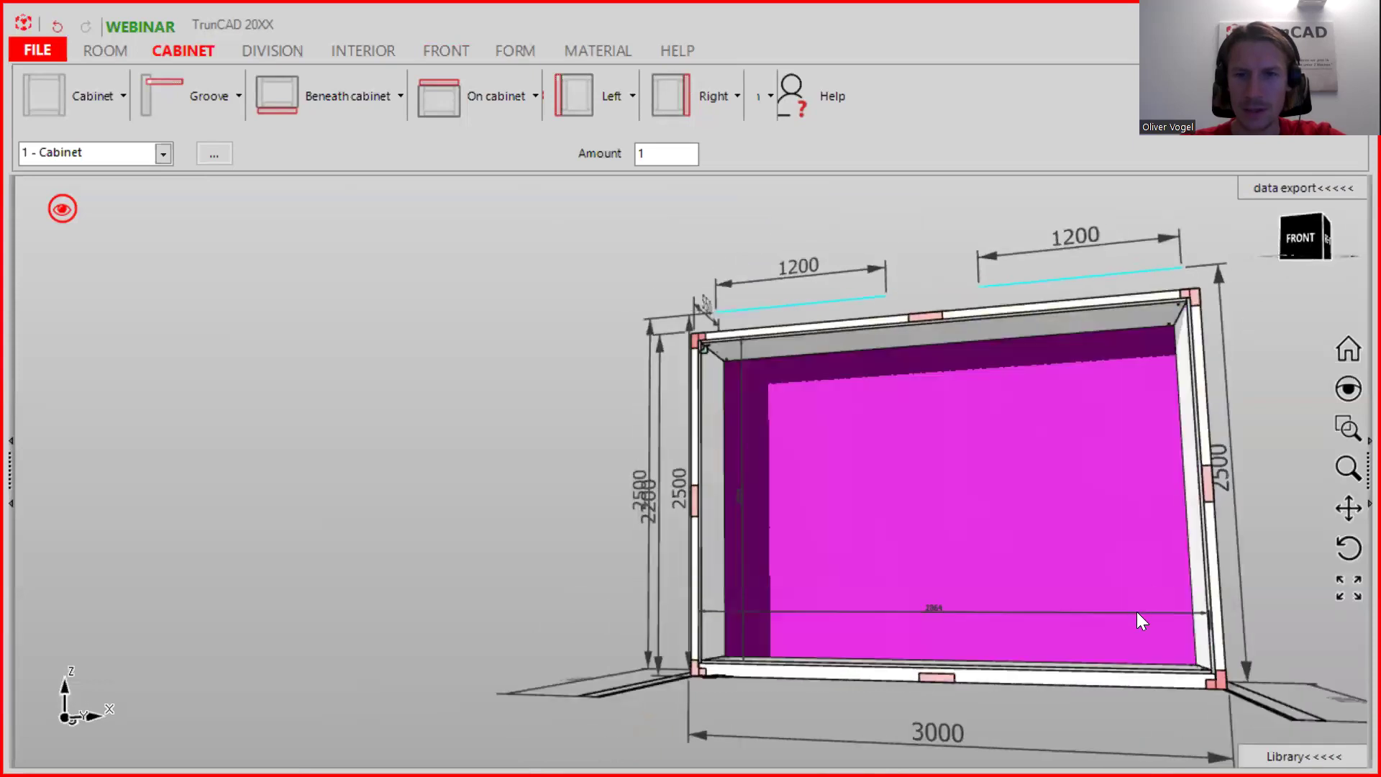
scroll(925, 620, "up", 2)
middle_click_drag(925, 619, 880, 461)
scroll(880, 460, "up", 2)
scroll(850, 494, "down", 2)
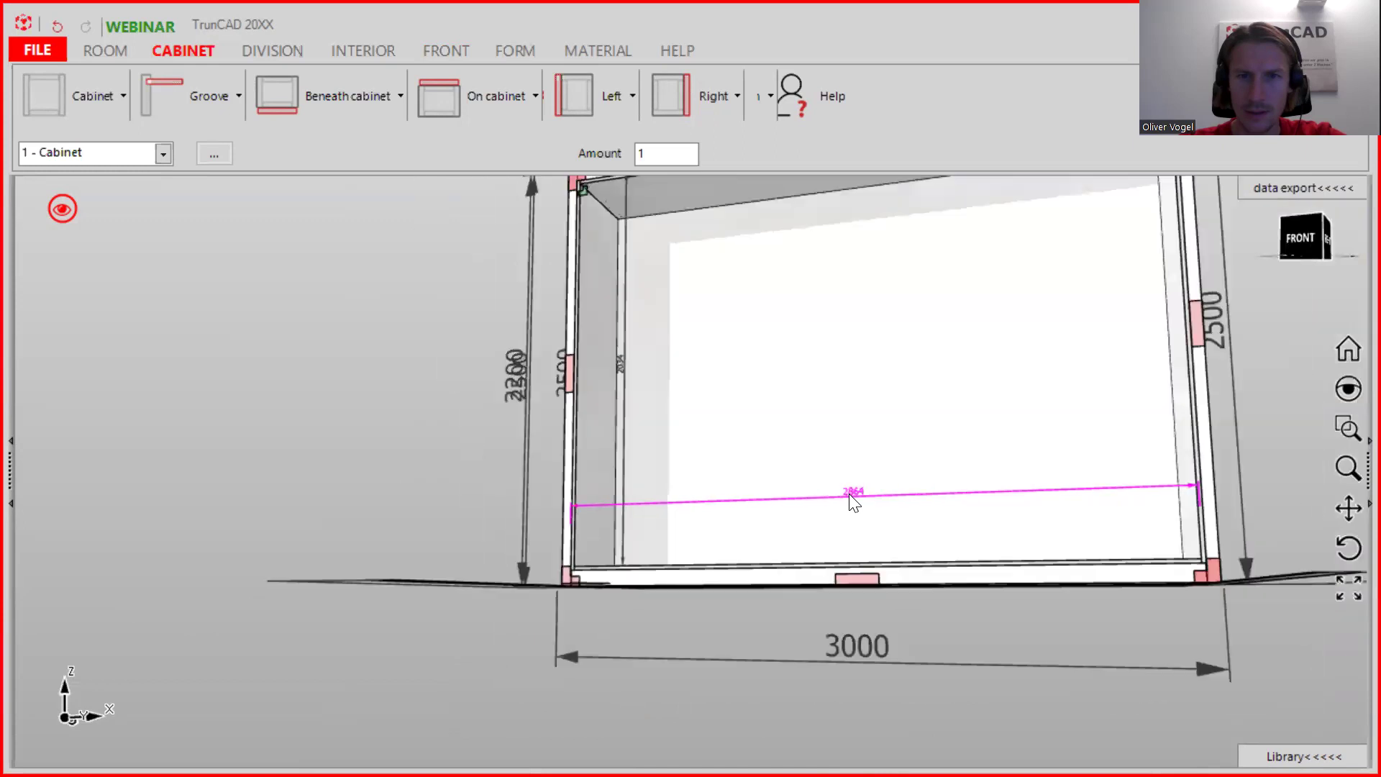
right_click_drag(851, 499, 863, 503)
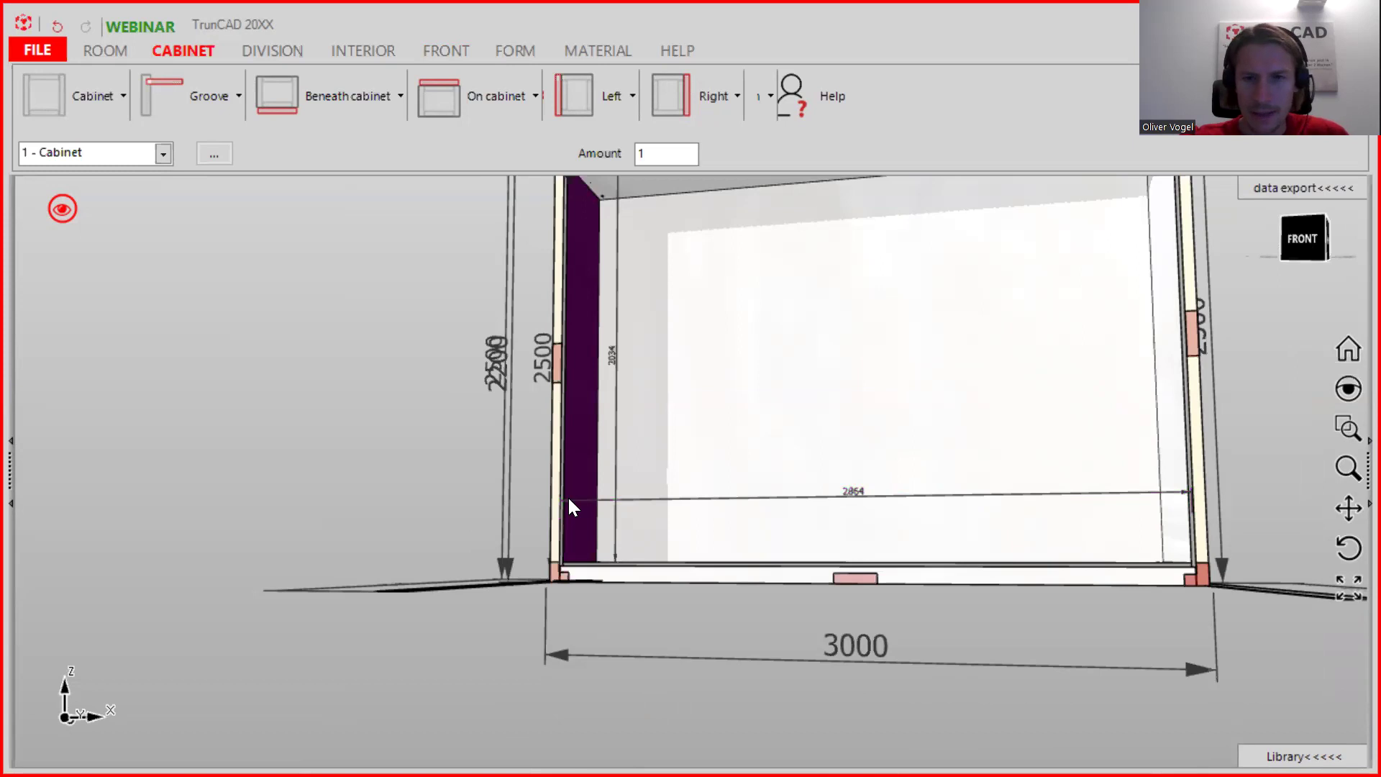
left_click(288, 49)
scroll(460, 235, "down", 3)
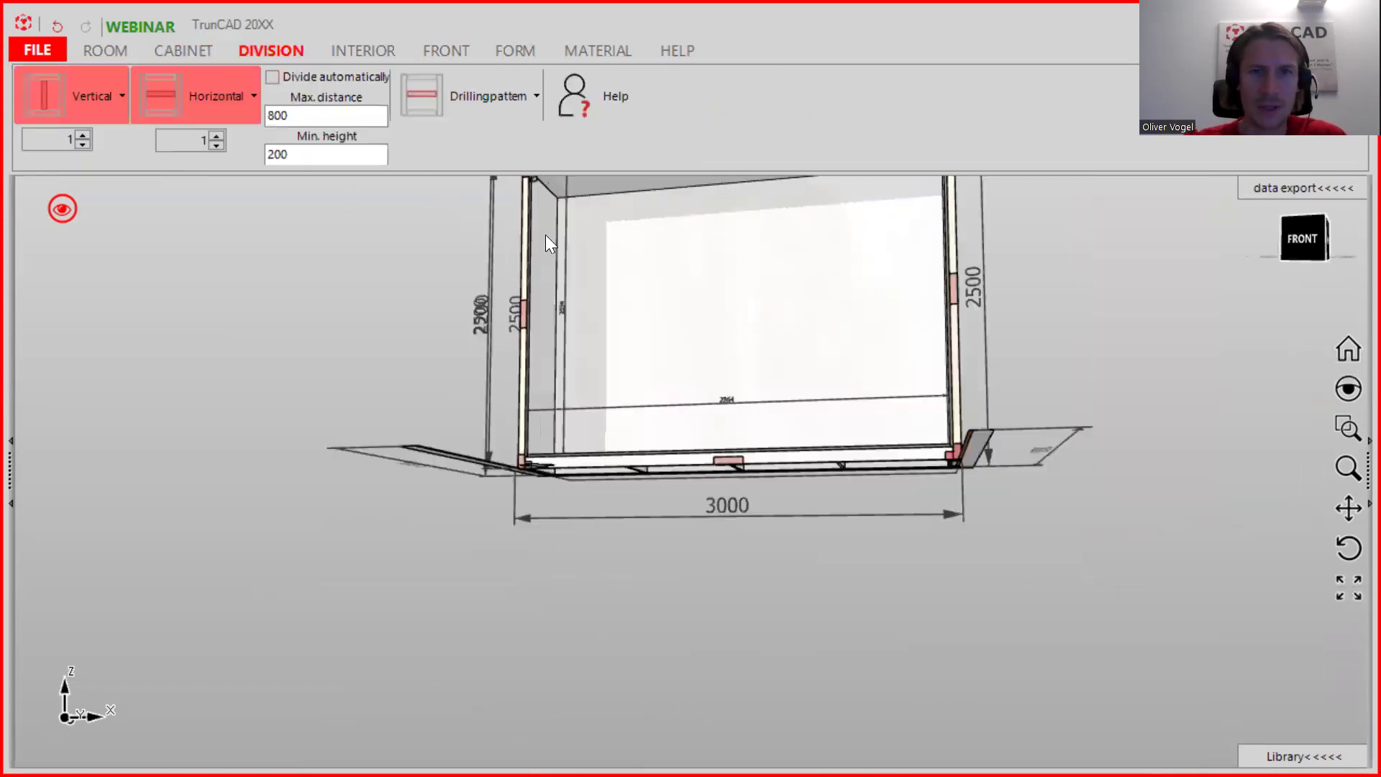
middle_click_drag(568, 360, 427, 423)
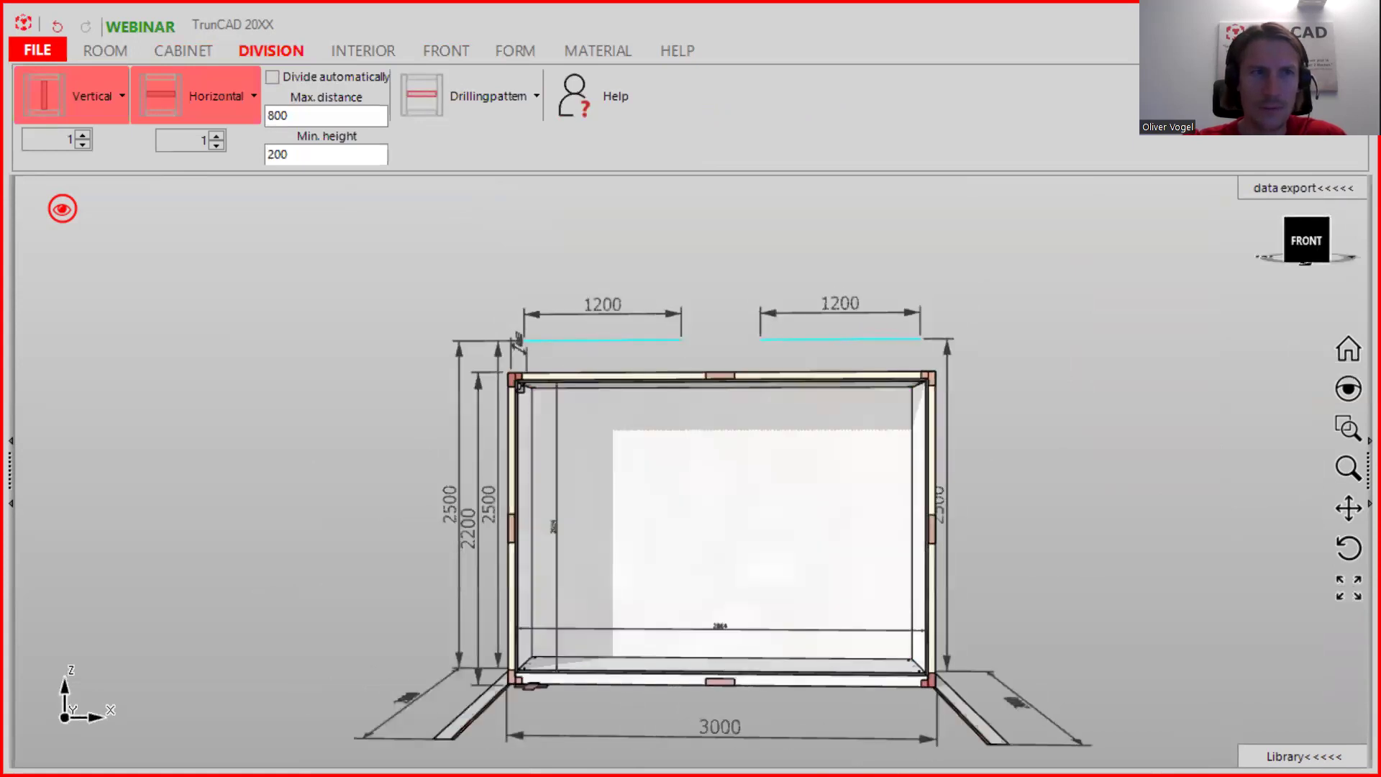
left_click(46, 97)
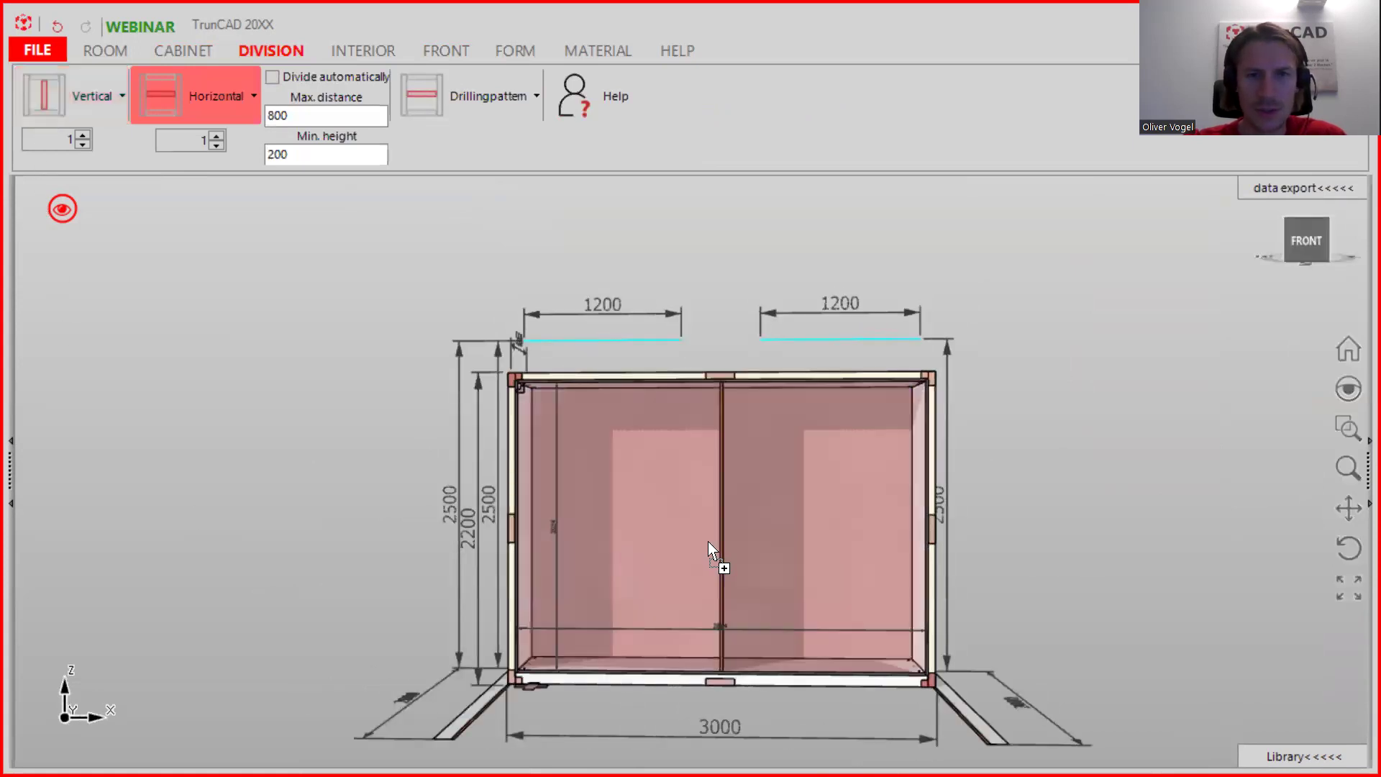
left_click(707, 540)
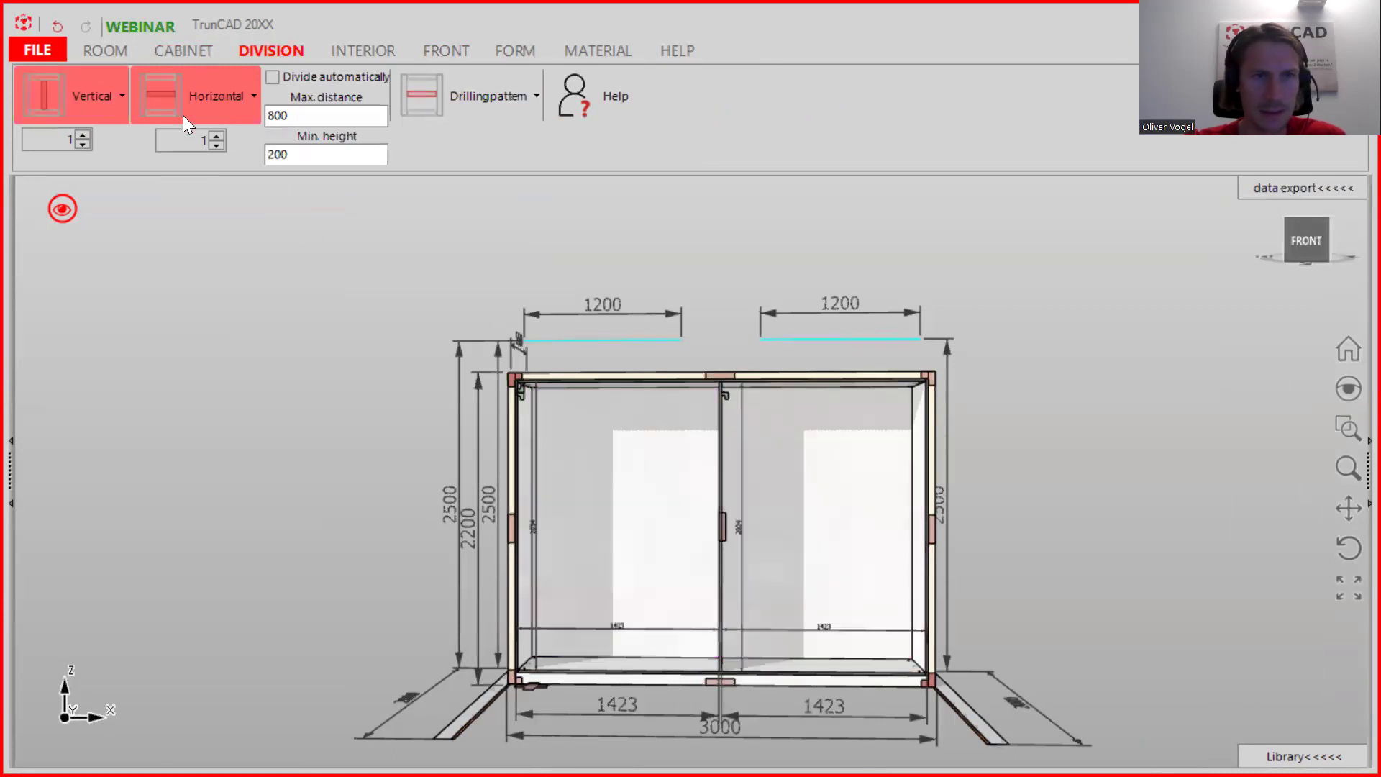
- Divide the left and the right compartment with one horizontal shelf each
left_click(161, 100)
left_click_drag(602, 581, 651, 633)
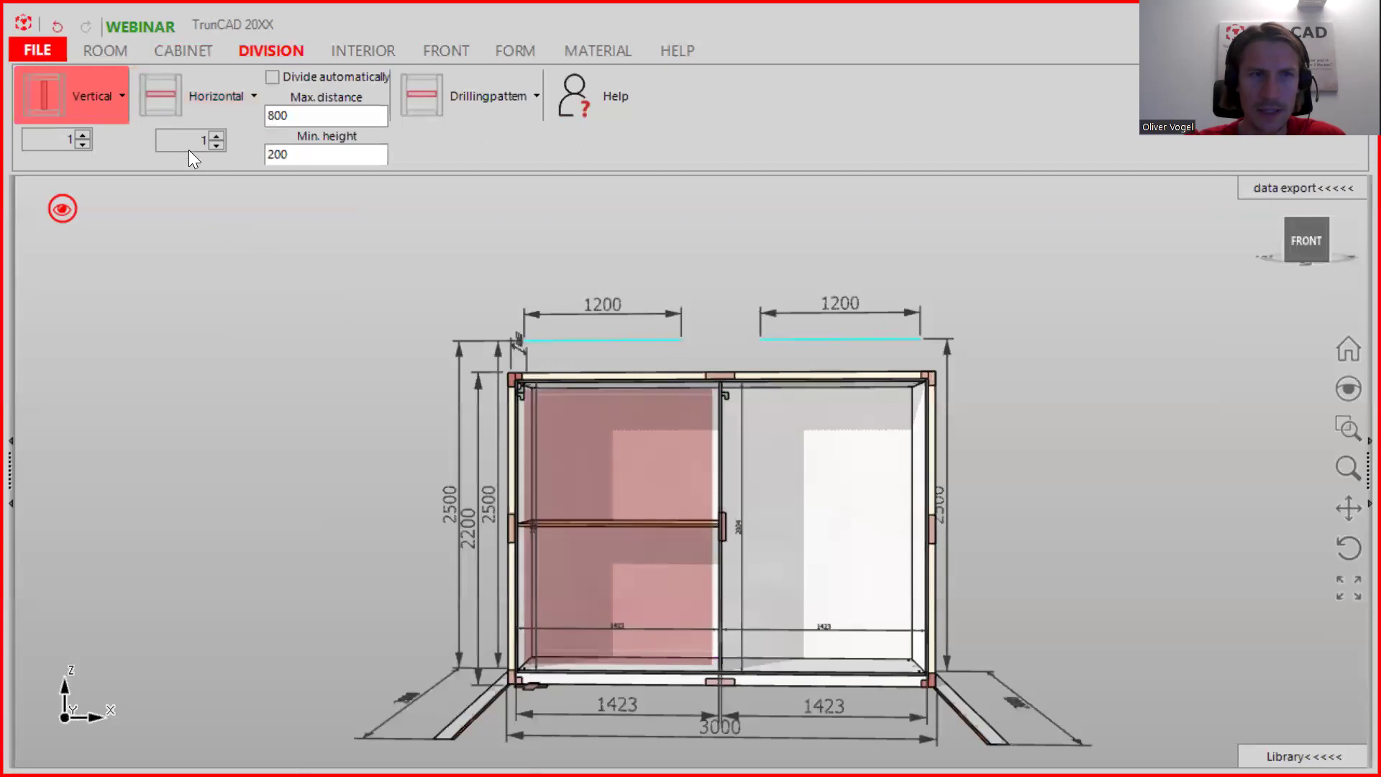
left_click_drag(170, 105, 587, 402)
left_click(790, 532)
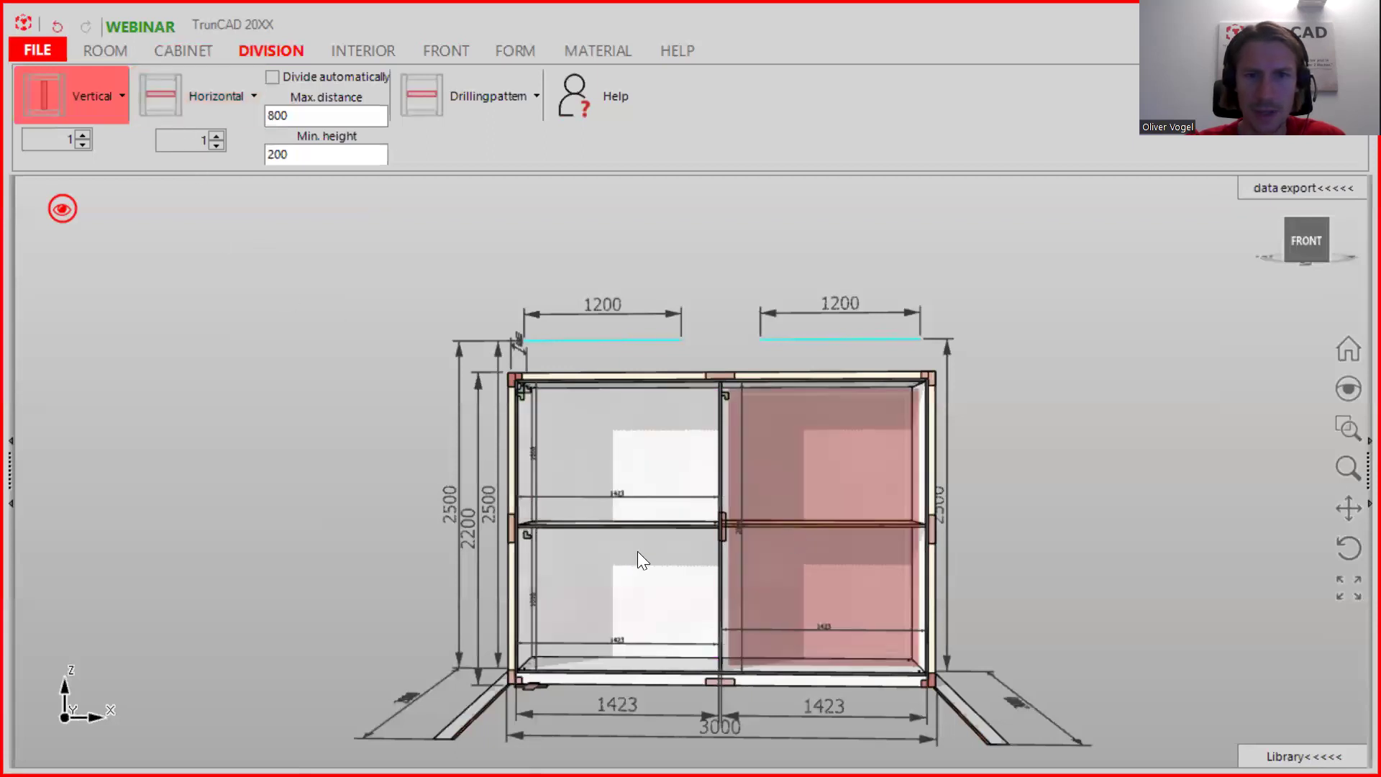
- Set the height of the area below the shelf to 250 in both the left and the right compartment
scroll(617, 603, "up", 1)
scroll(618, 594, "up", 1)
middle_click_drag(617, 594, 541, 524)
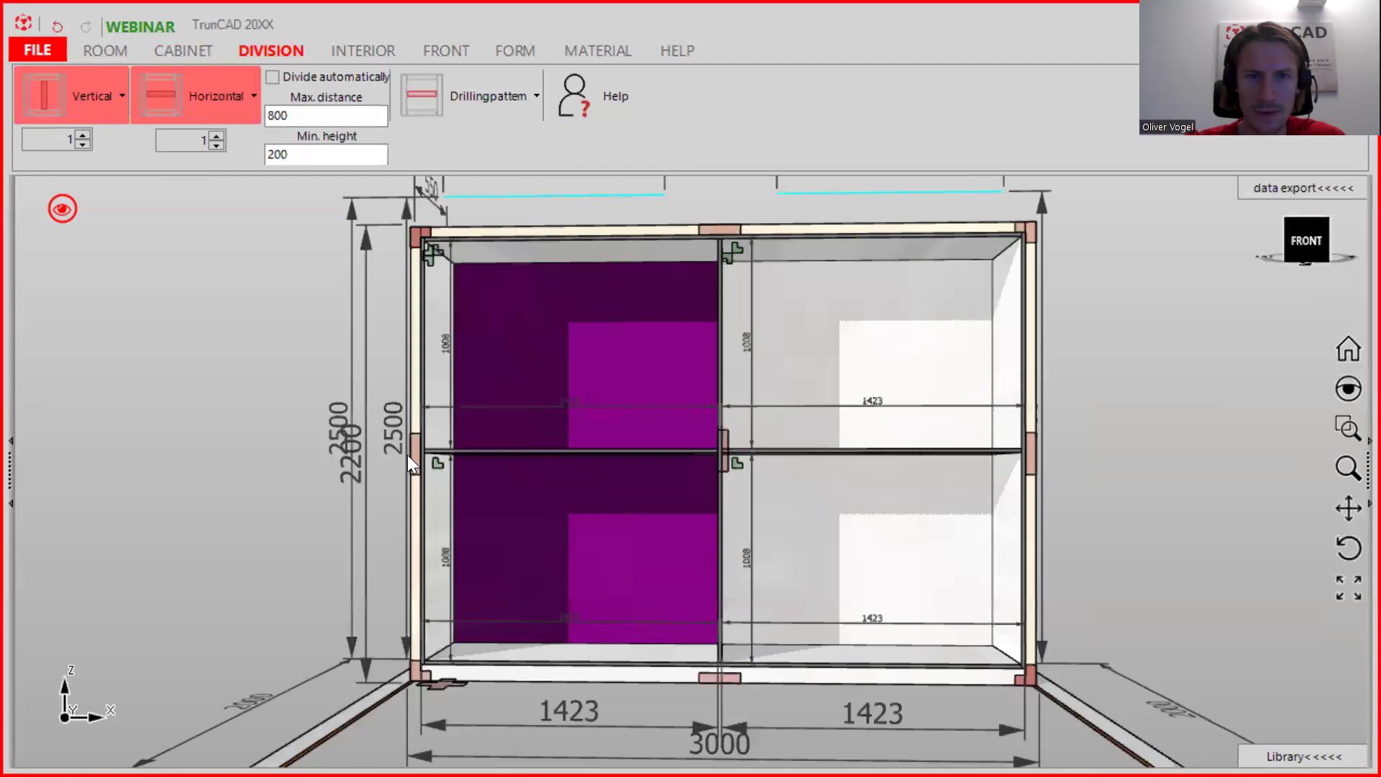
right_click(410, 433)
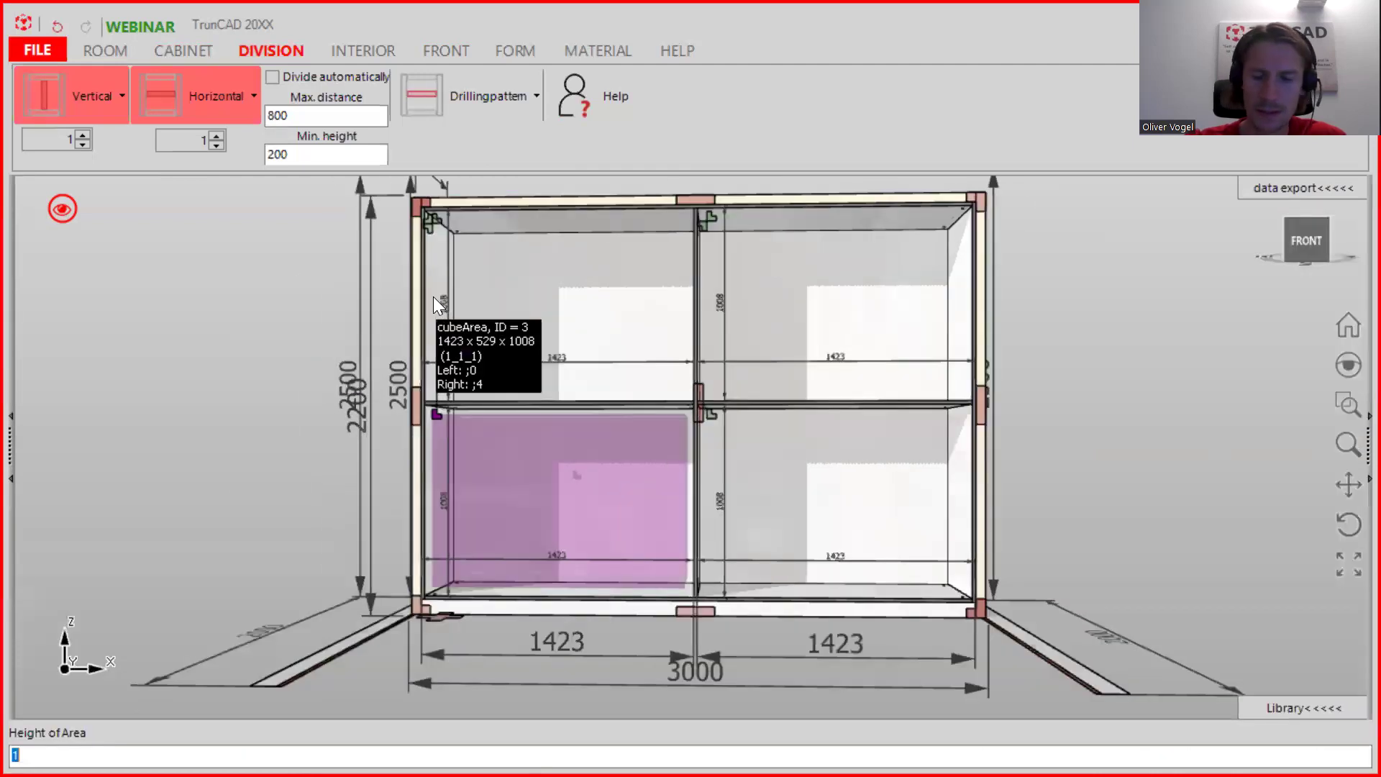
type("250")
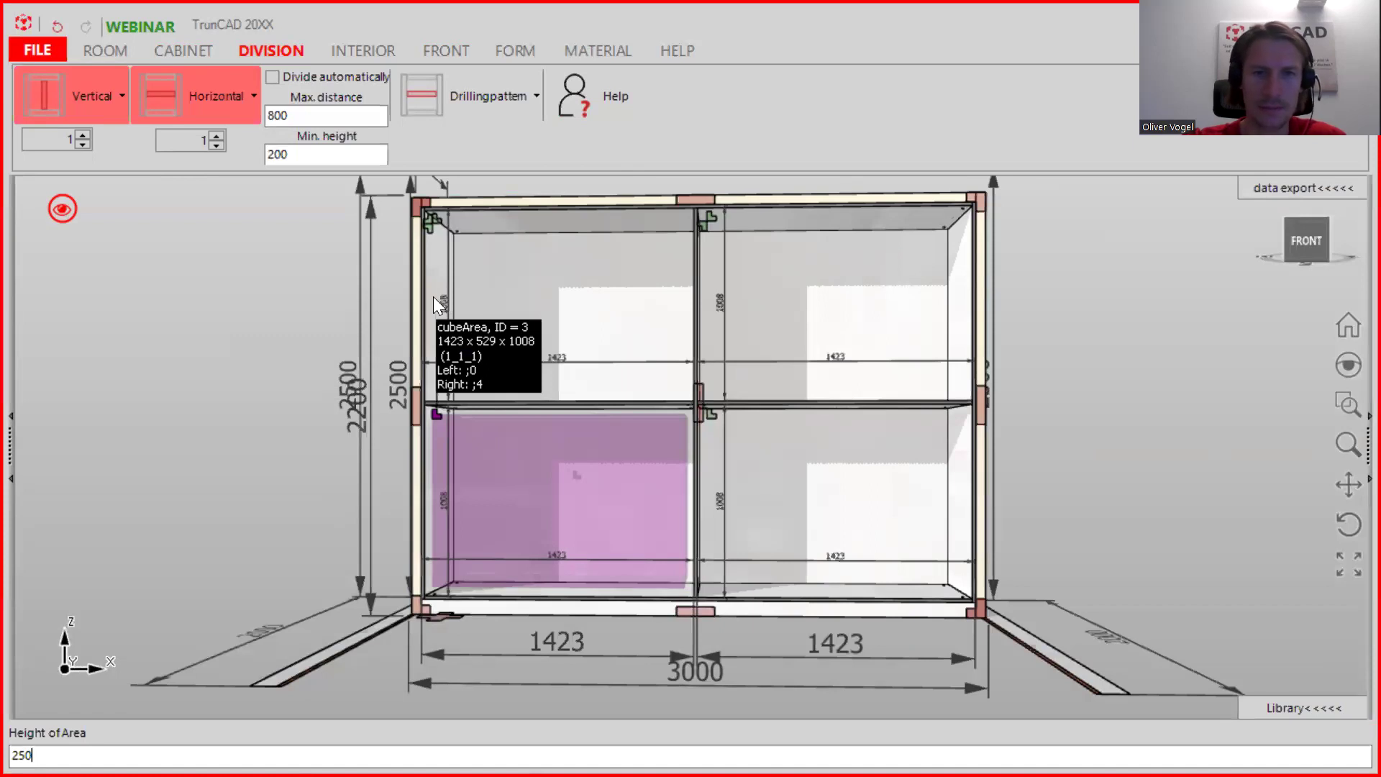
key("Return")
right_click(715, 440)
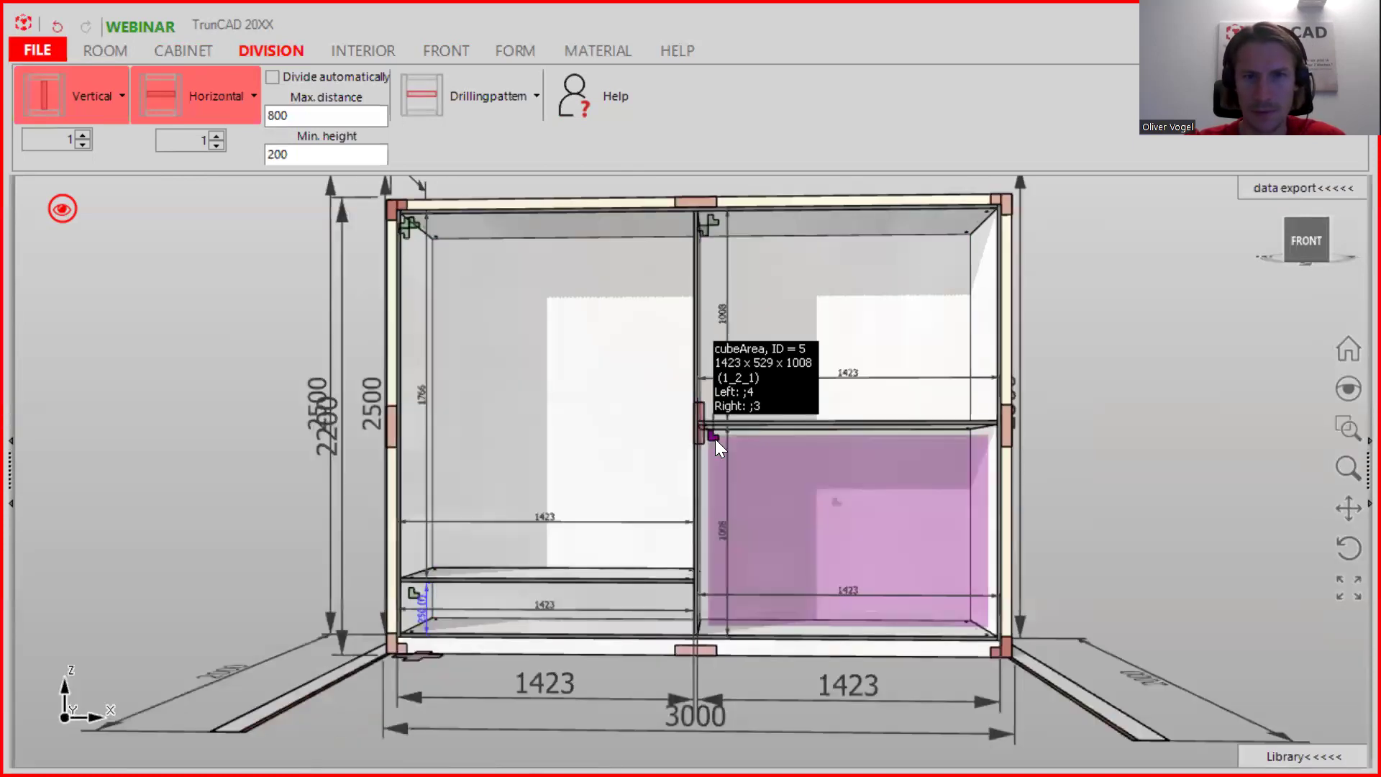
left_click(733, 286)
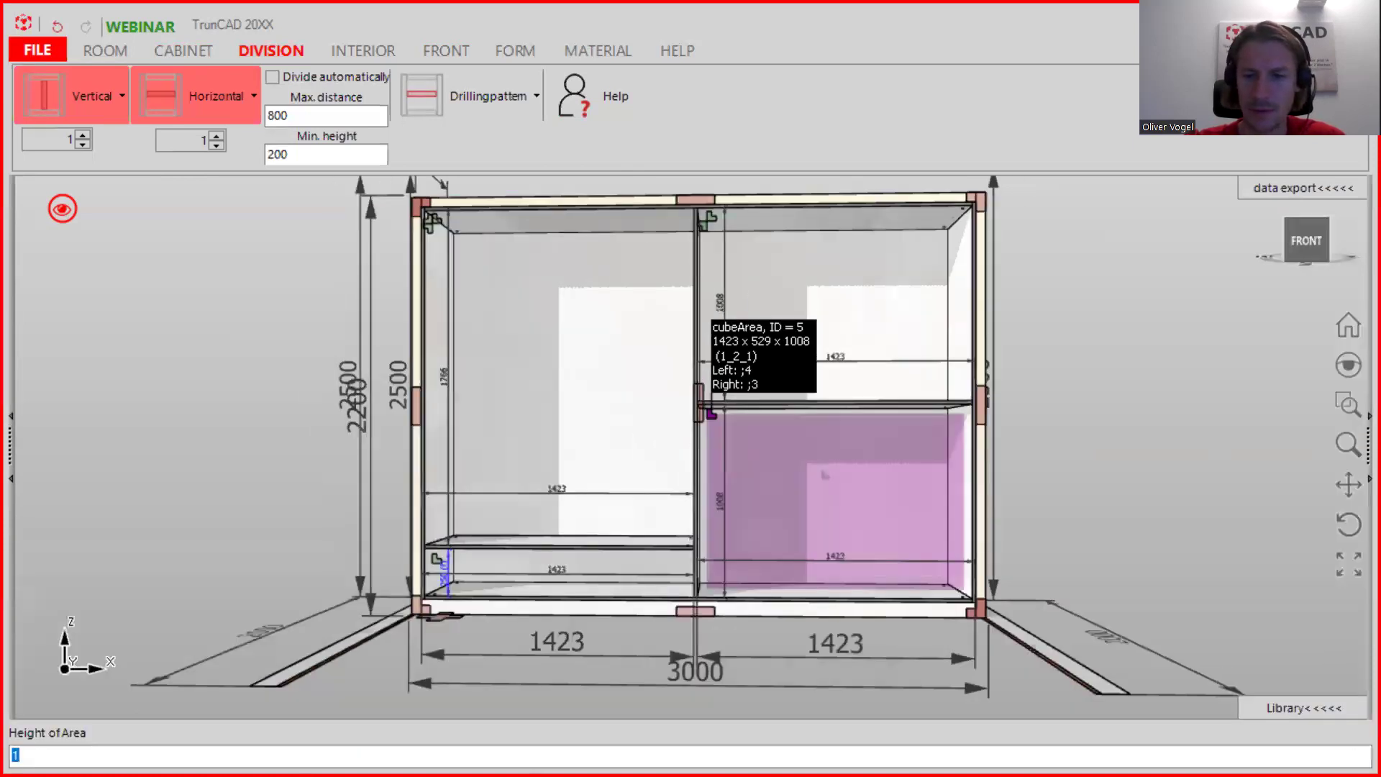
type("250")
key("Return")
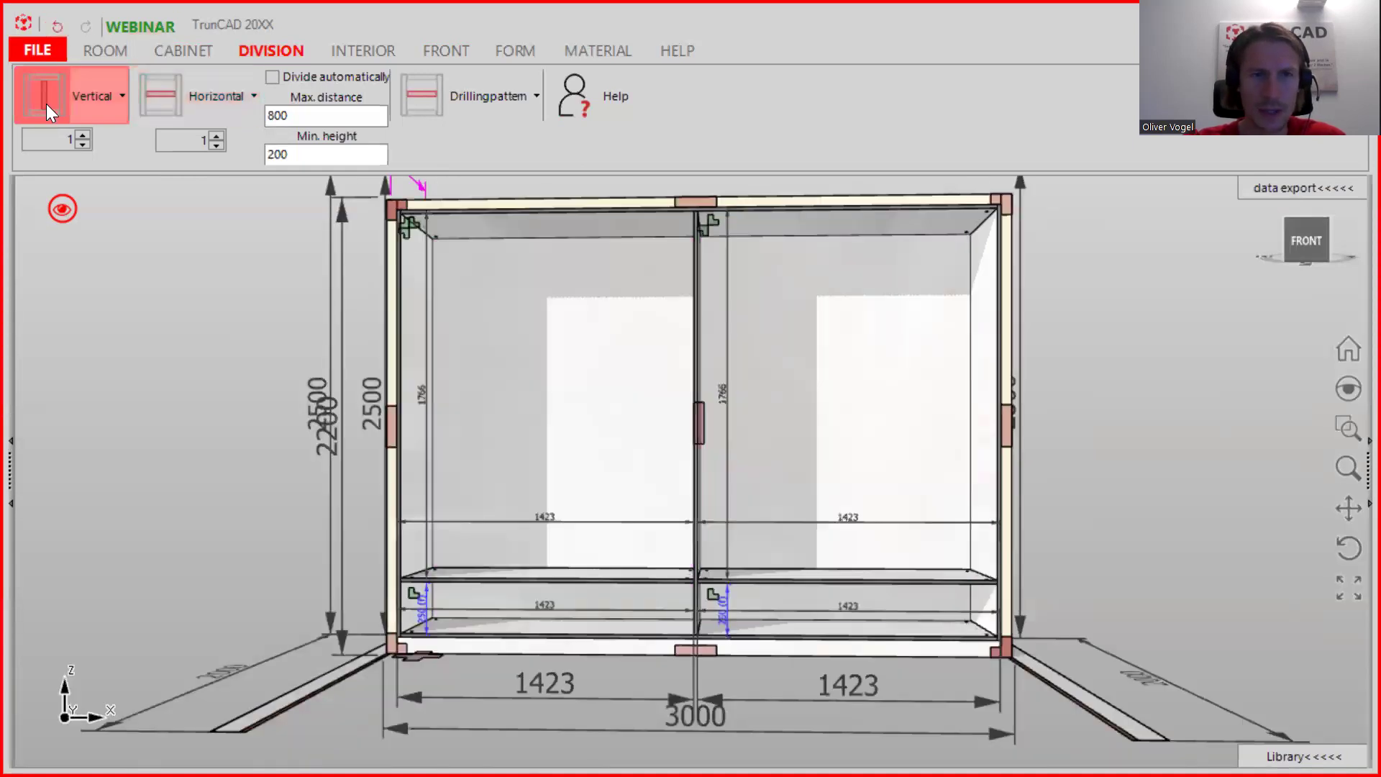
- Divide the upper area of both compartments with one vertical divider each
left_click(47, 104)
left_click(503, 399)
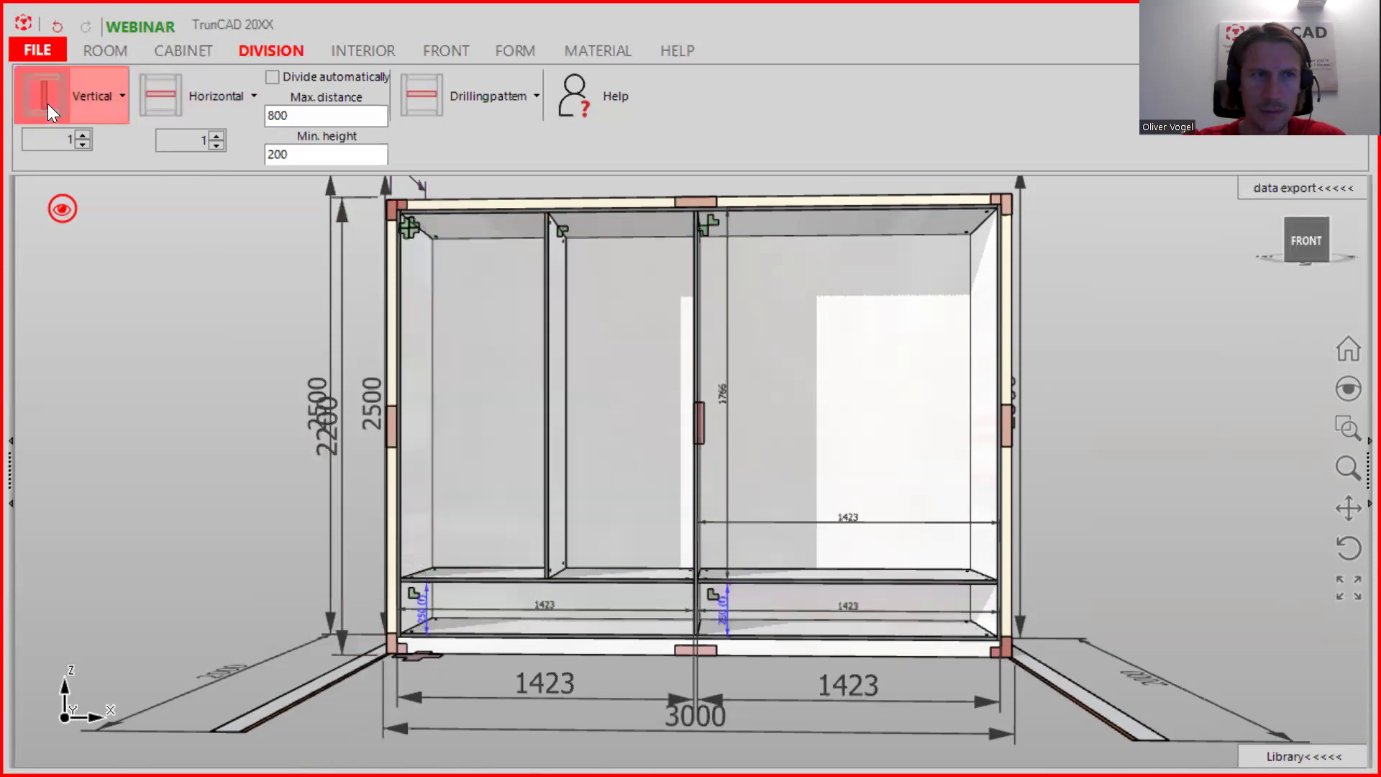
left_click(48, 103)
left_click(849, 334)
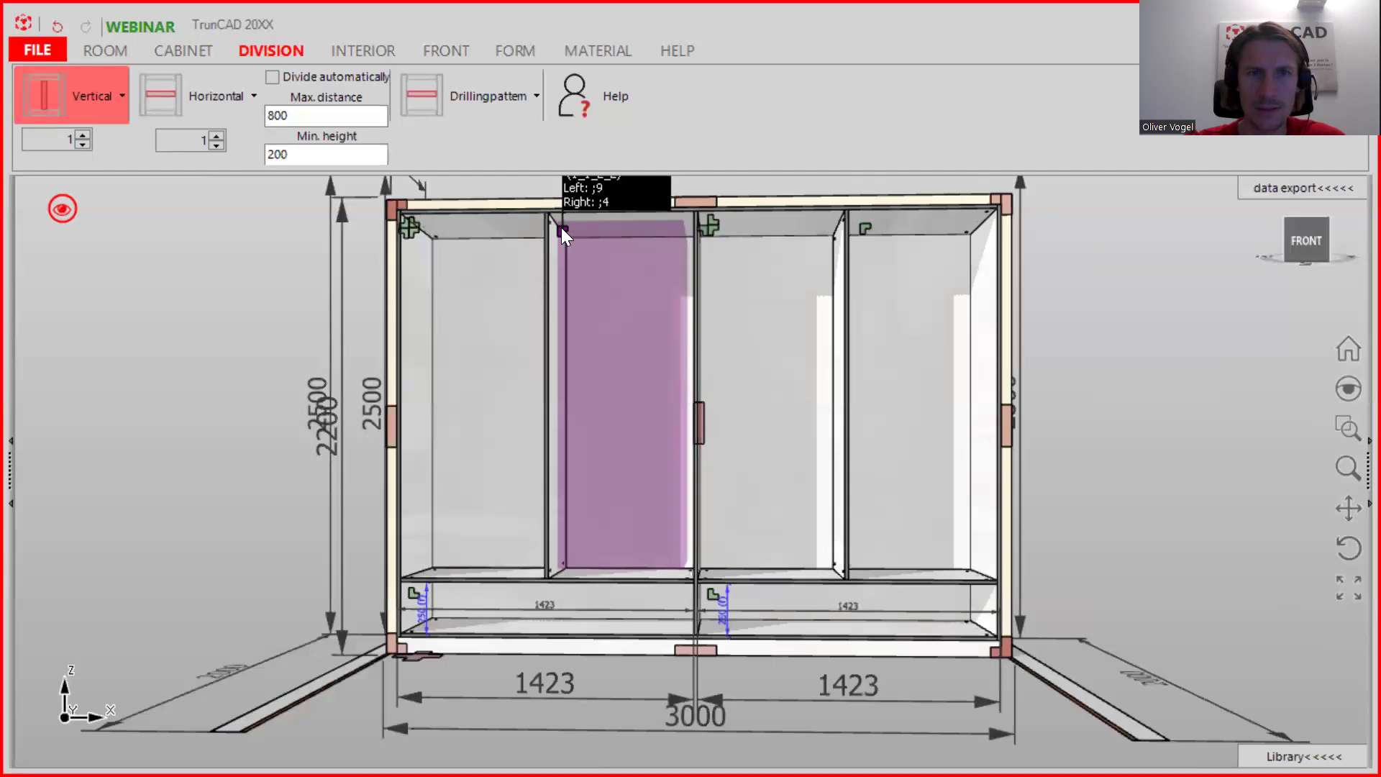
- Set the width of the two upper areas adjoining the cabinet's middle divider to a proportion of 2
right_click(562, 228)
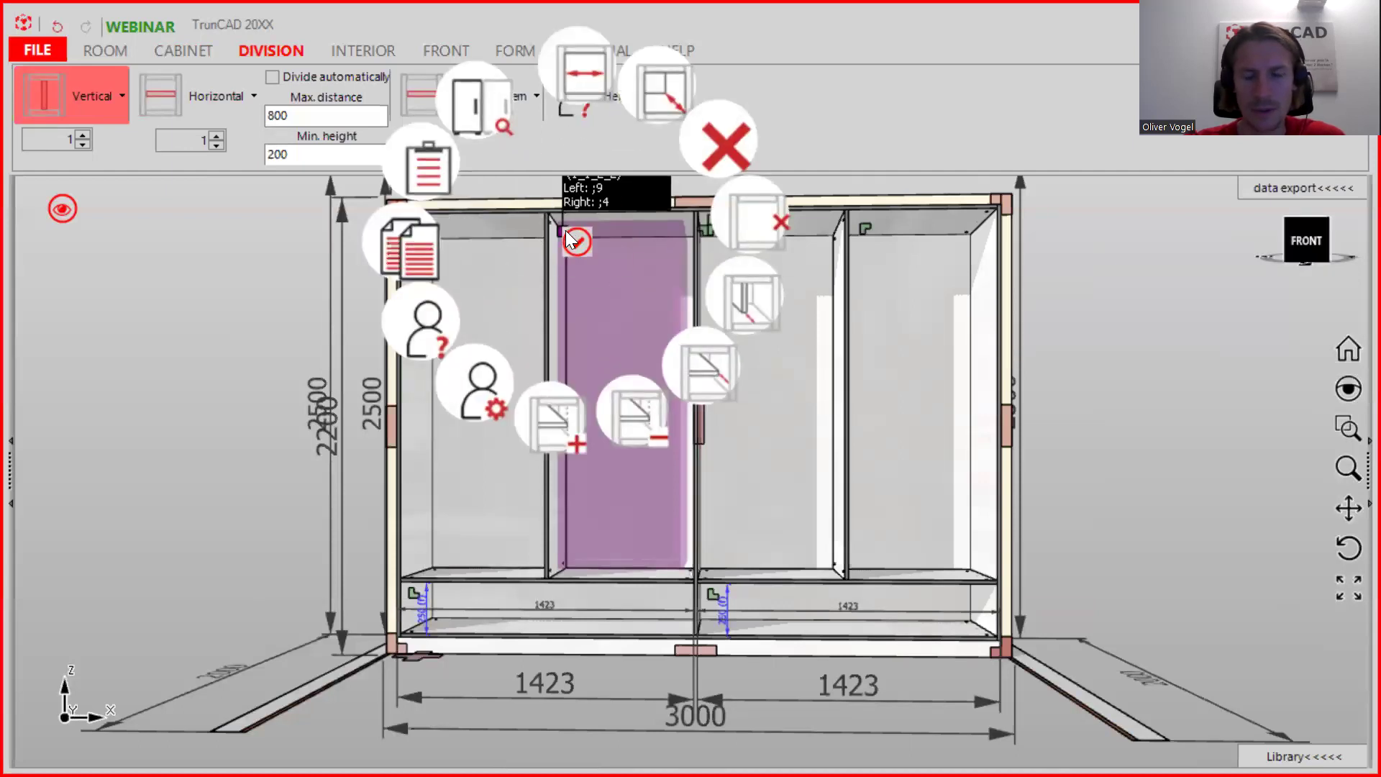
left_click(588, 76)
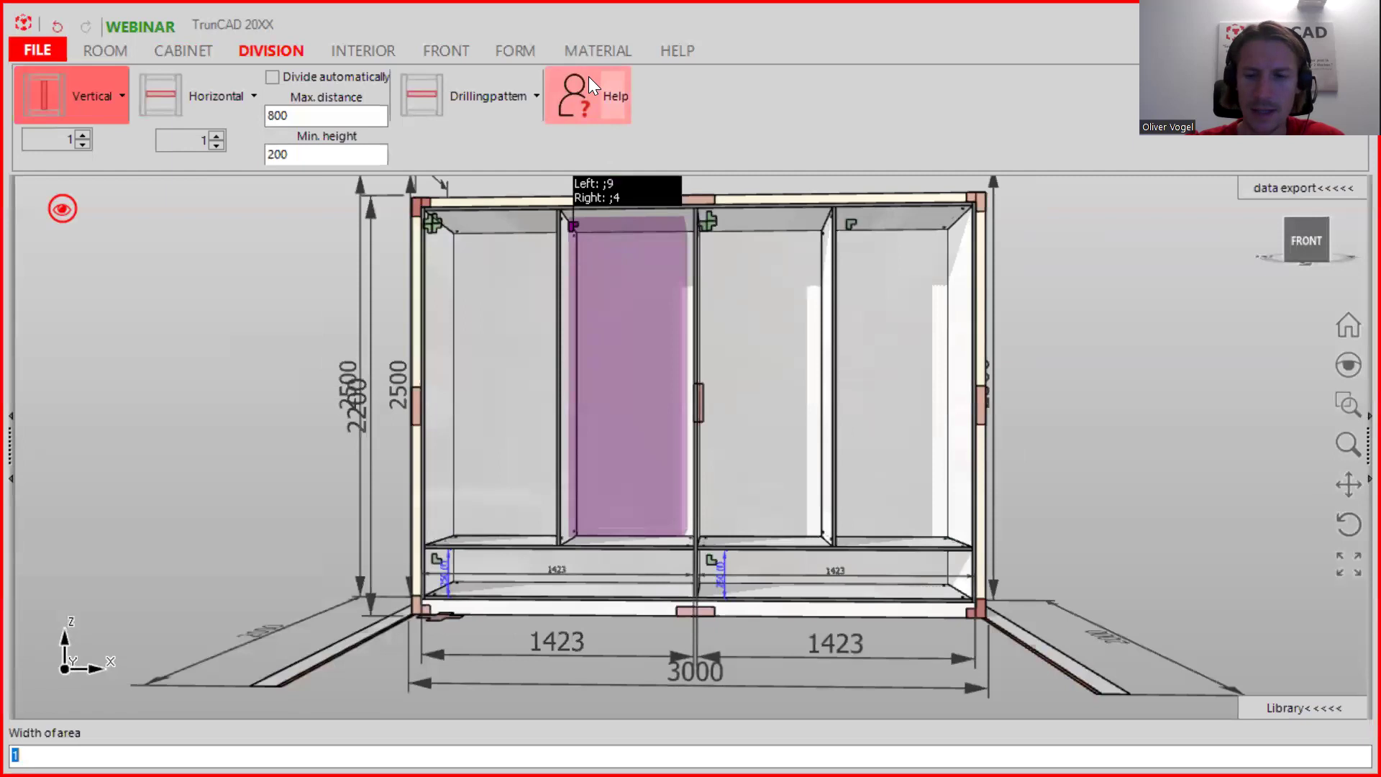
type("2")
key("Return")
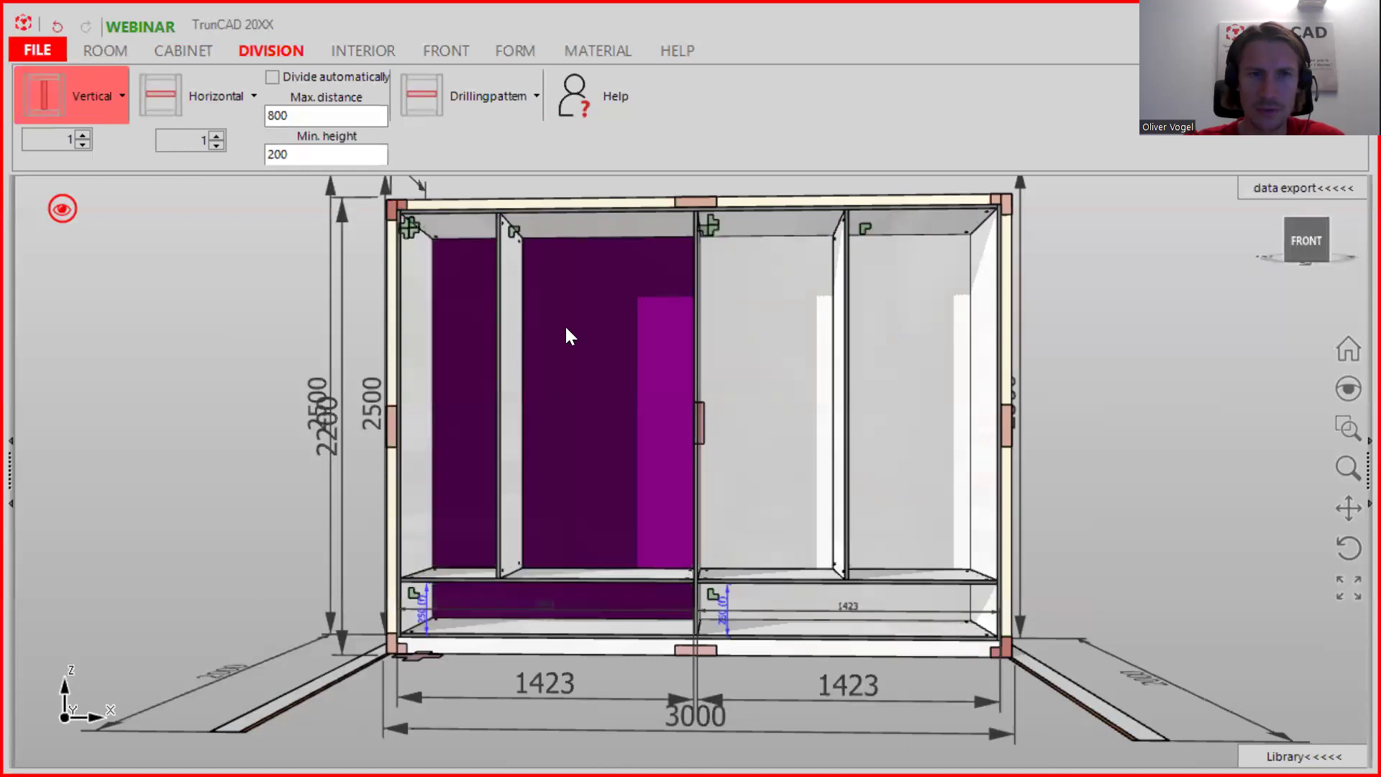
mouse_move(855, 367)
middle_mouse_down()
mouse_move(849, 392)
mouse_move(850, 370)
middle_mouse_up()
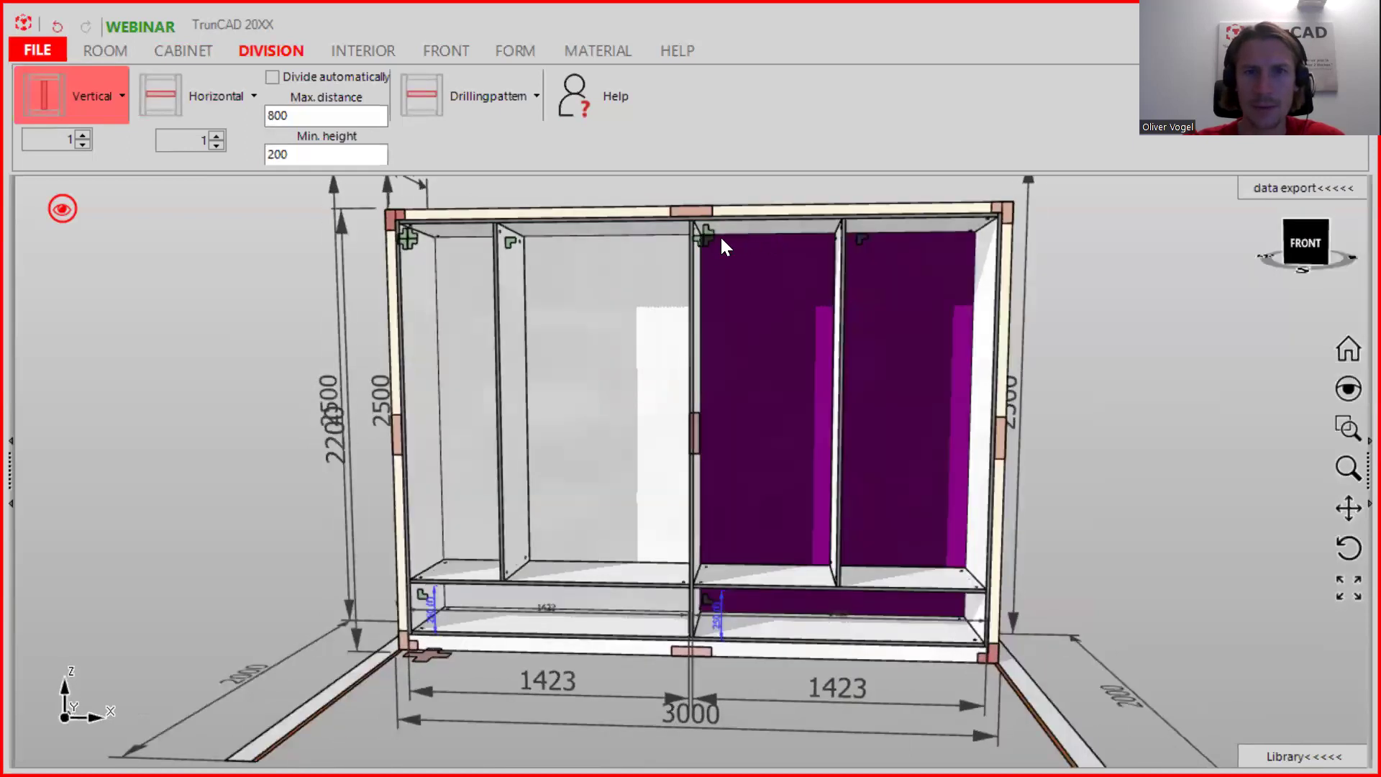
left_click(710, 238)
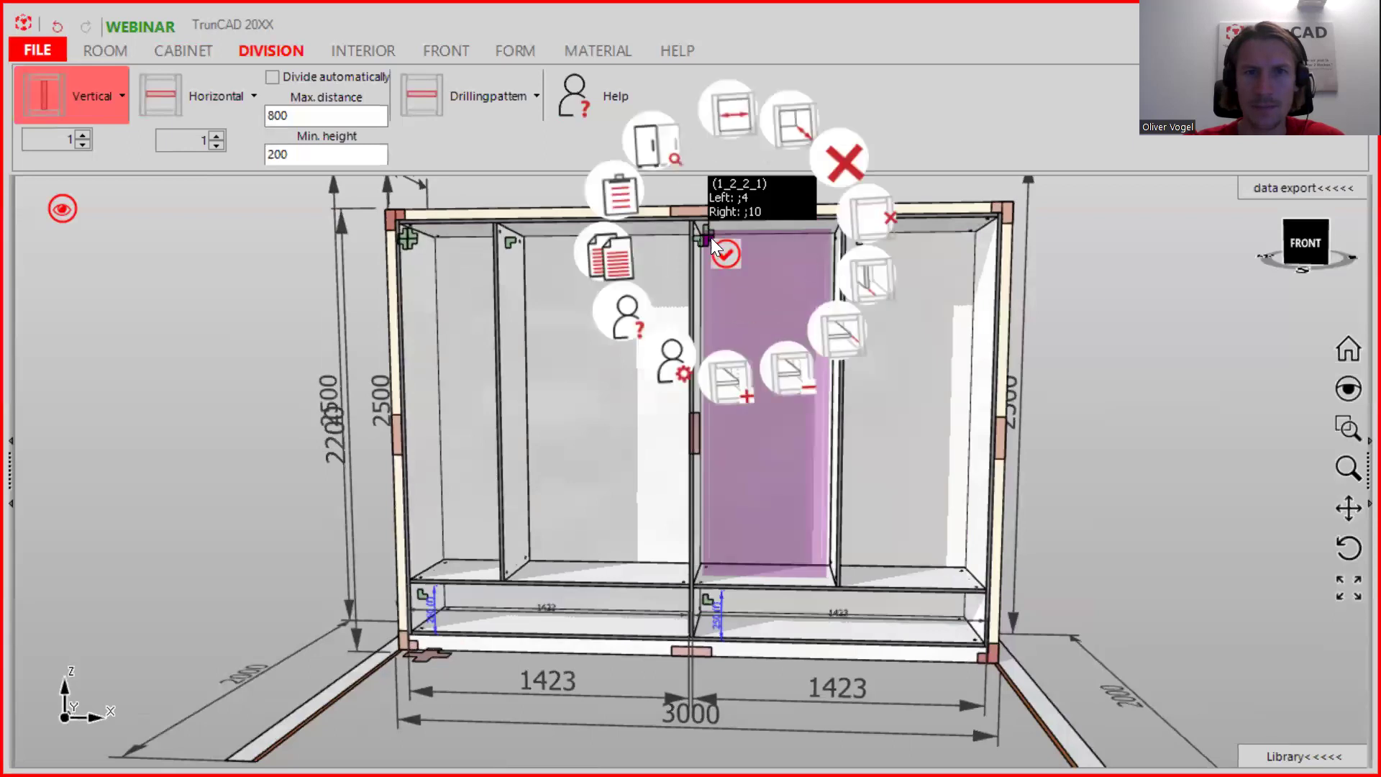
left_click(724, 77)
type("2")
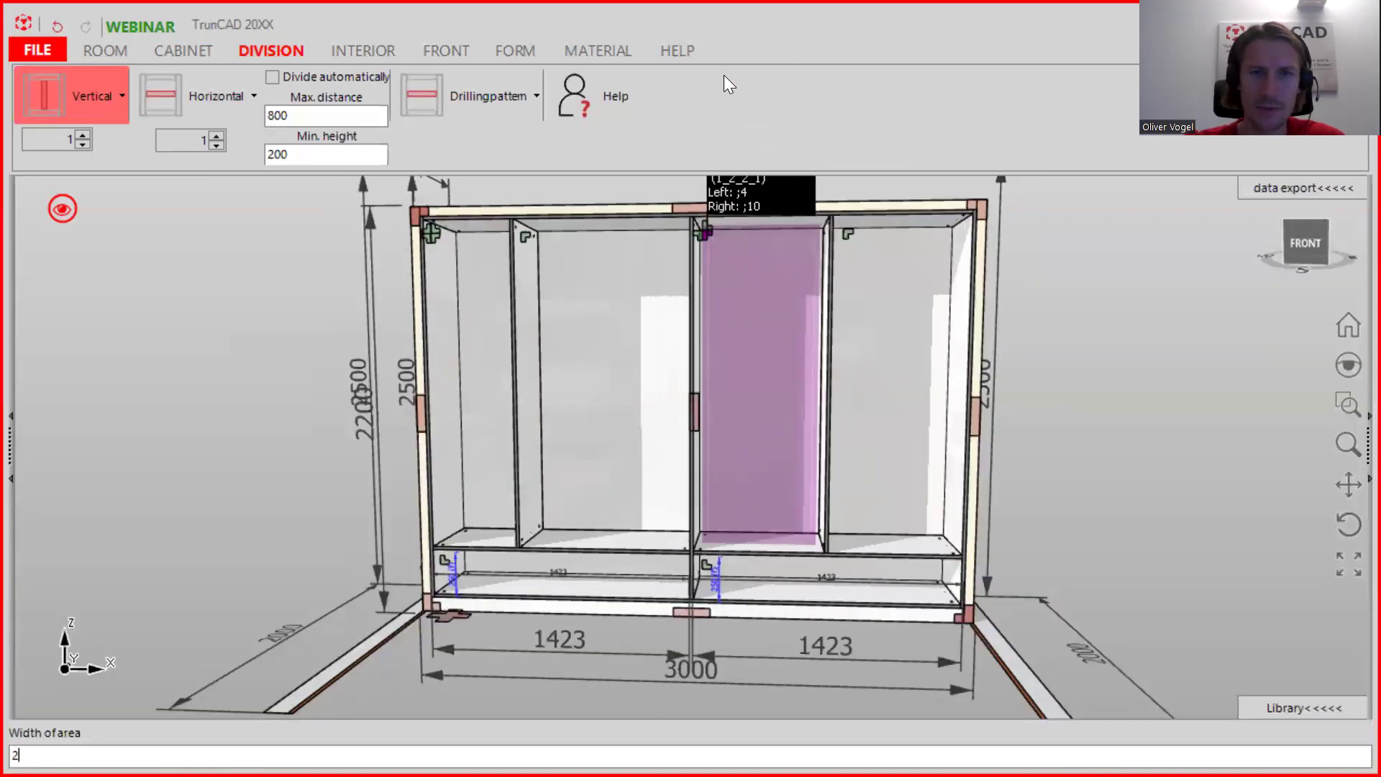
key("Return")
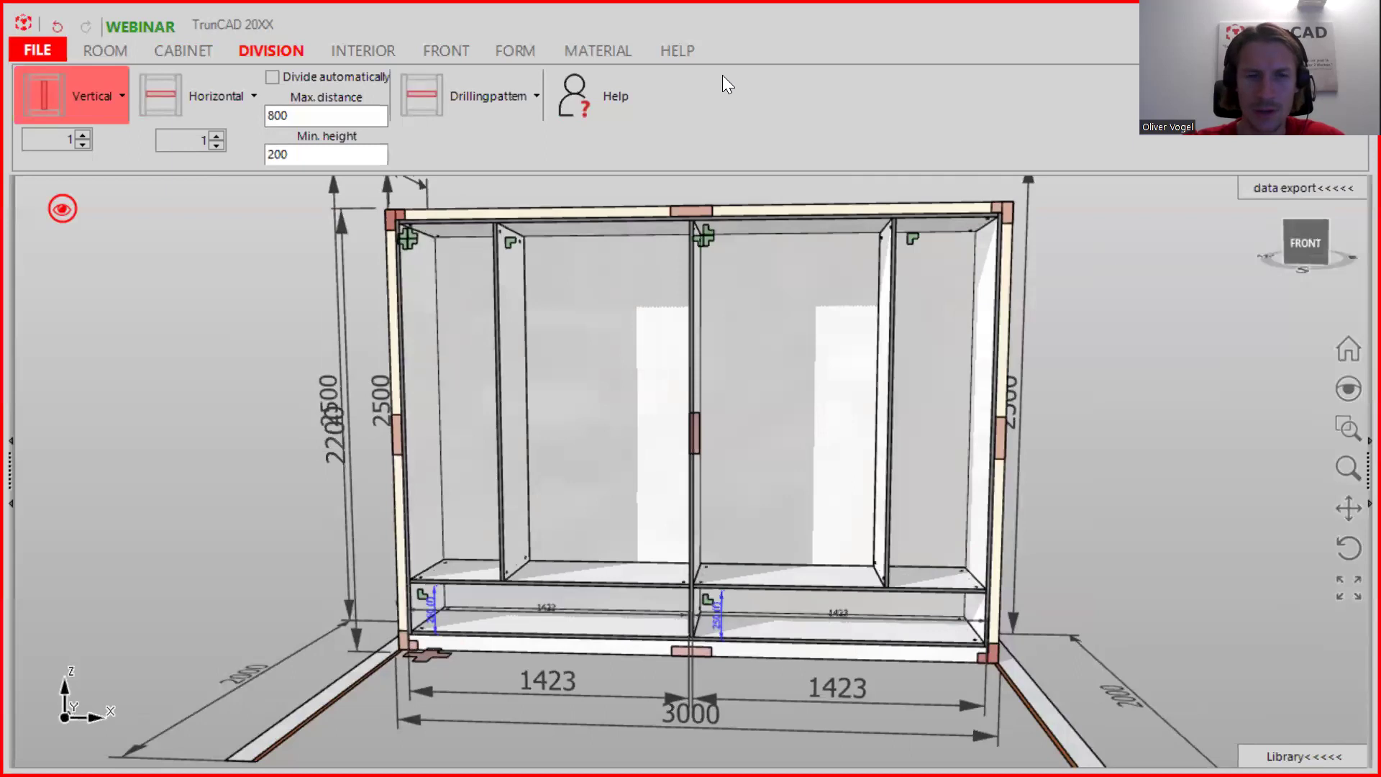
- Add one horizontal shelf to each of the two wider upper areas beside the middle divider
left_click(159, 91)
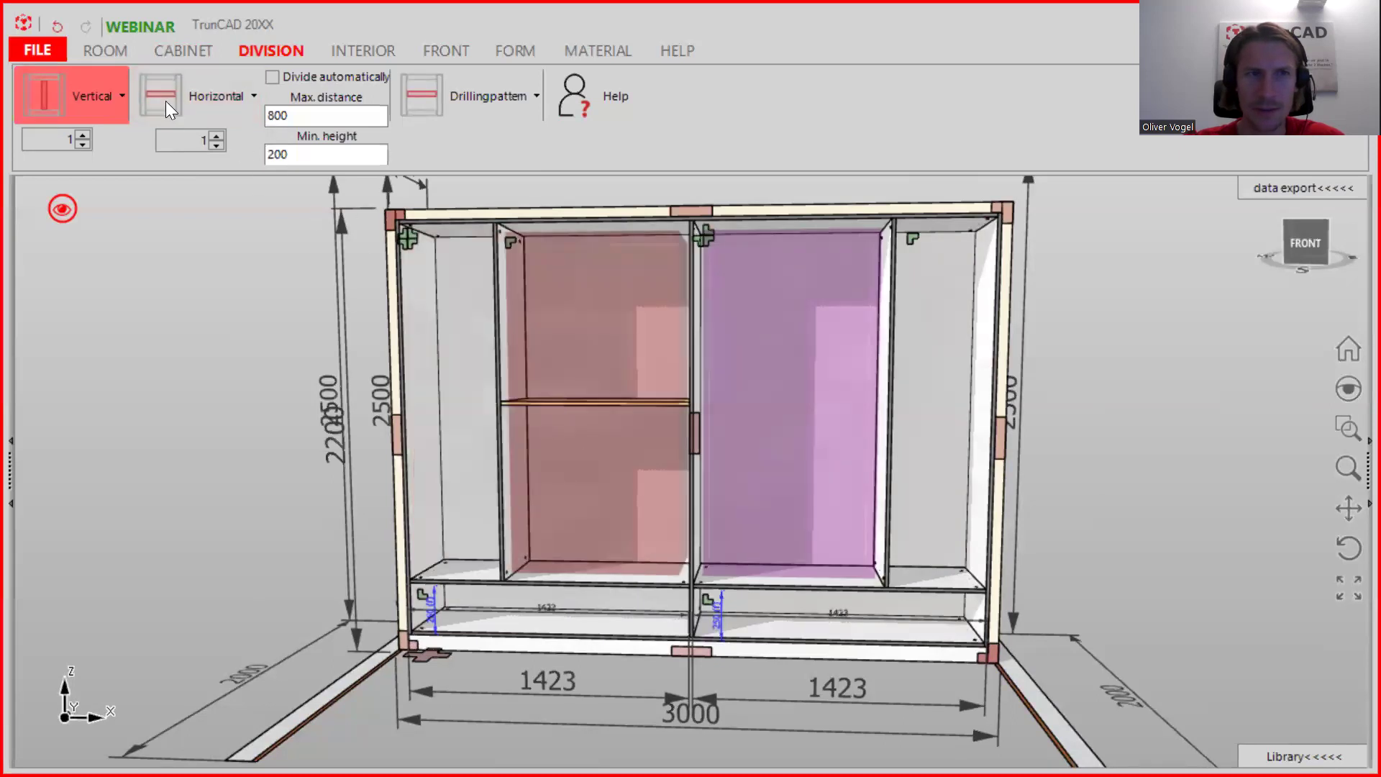
left_click_drag(163, 99, 738, 389)
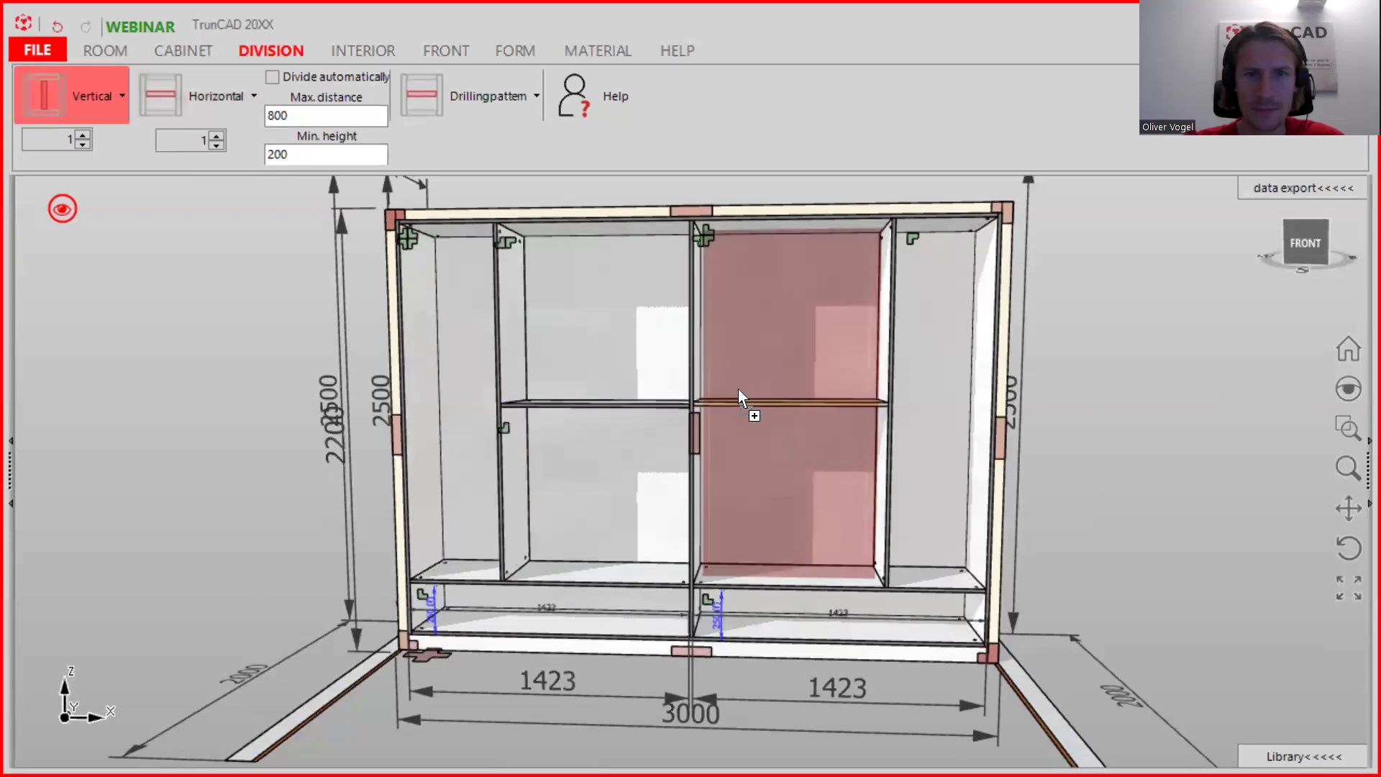
left_click(599, 437)
- Set the height of the area below the new shelf to 150 on both sides of the middle divider
scroll(511, 431, "up", 5)
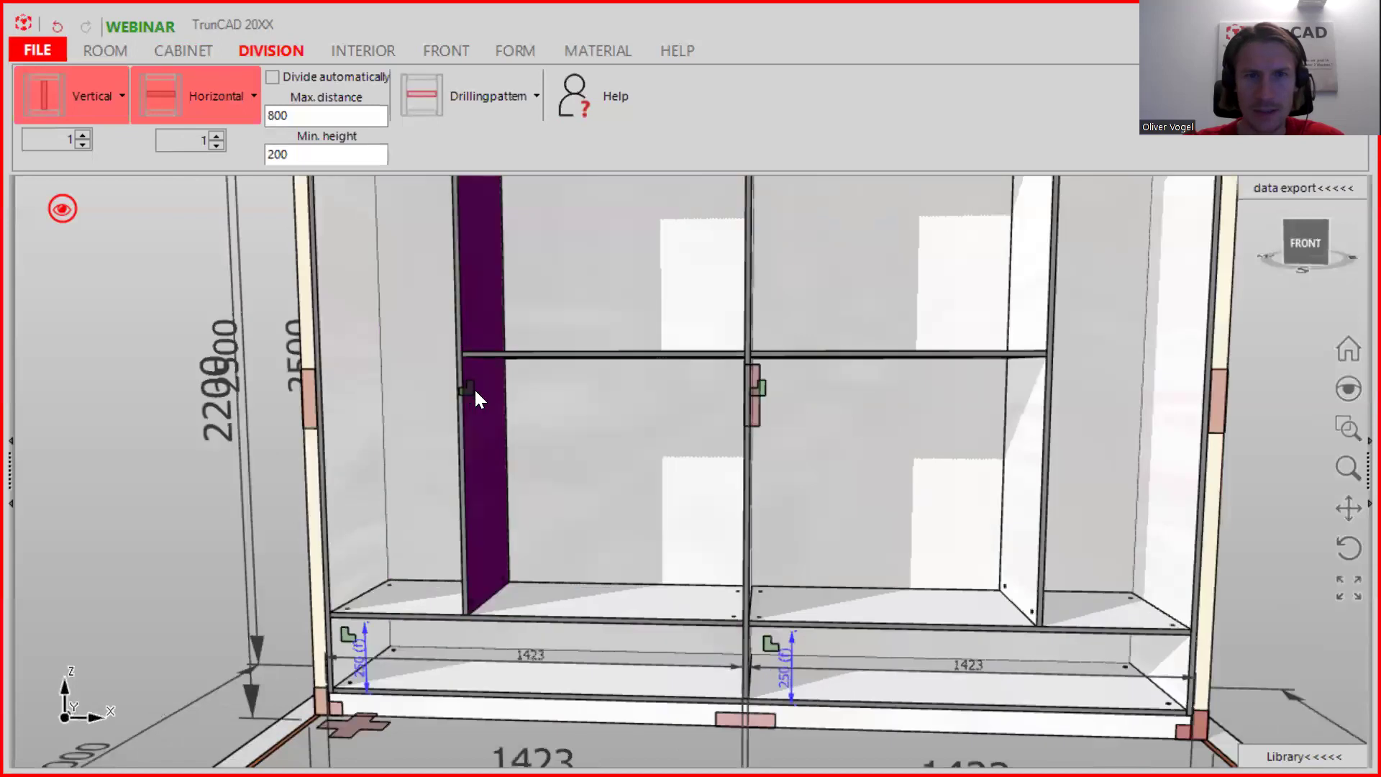
right_click(468, 389)
left_click(482, 241)
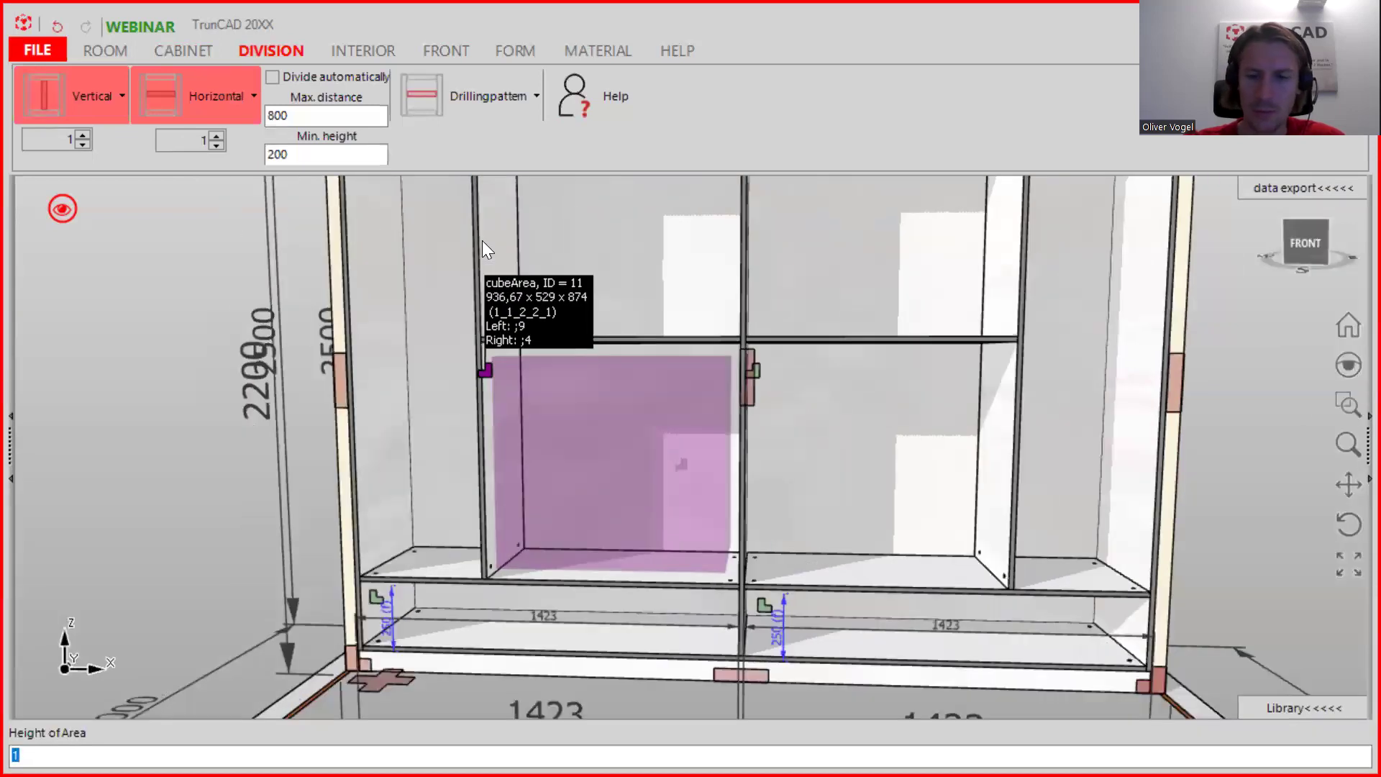
type("400")
key("Return")
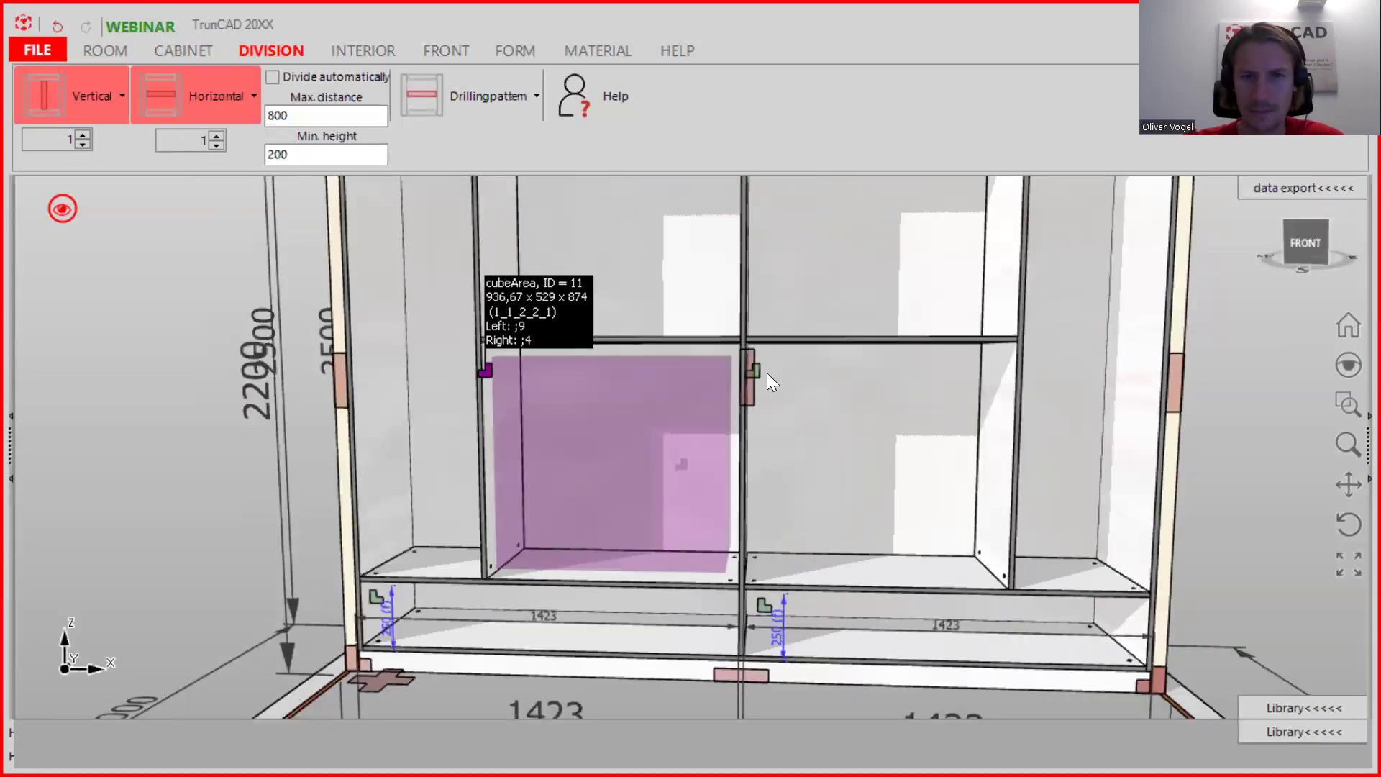
right_click(758, 392)
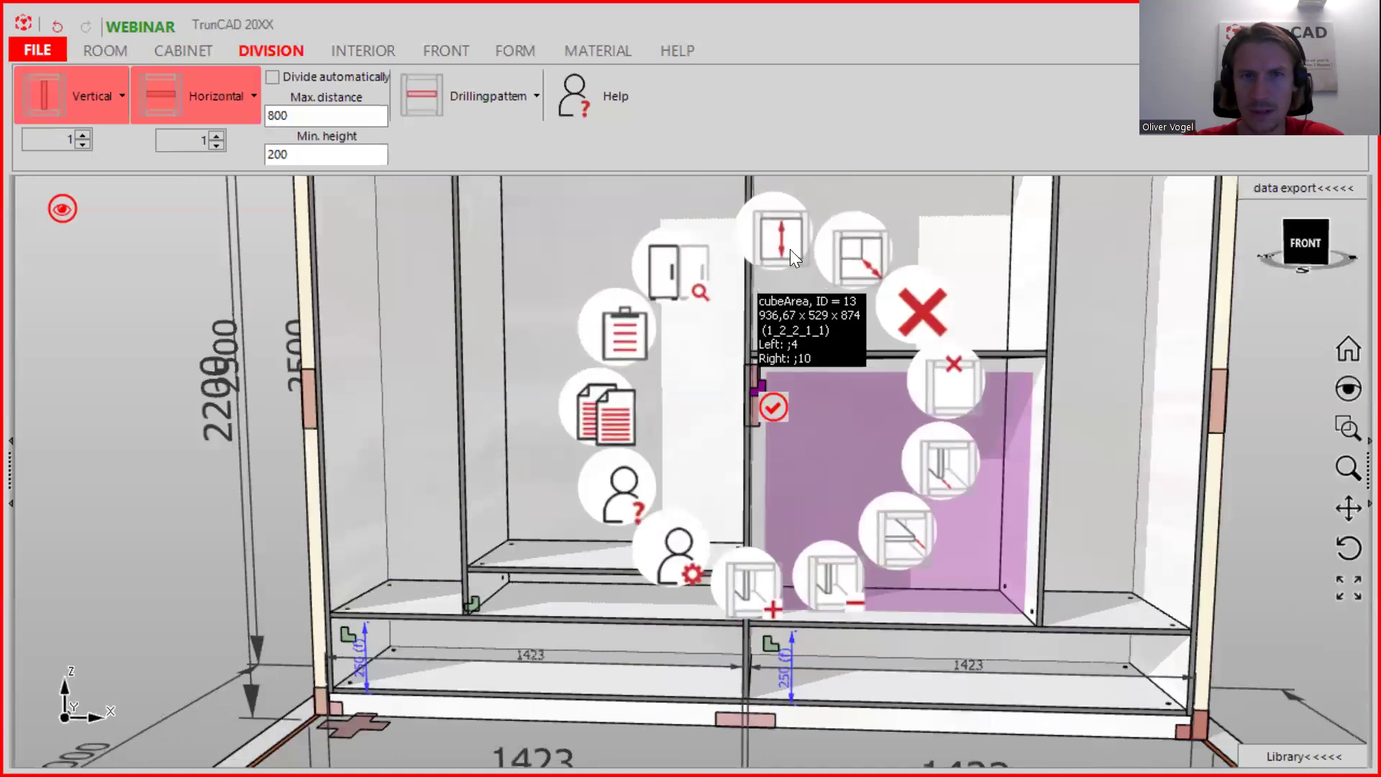
left_click(788, 248)
type("150")
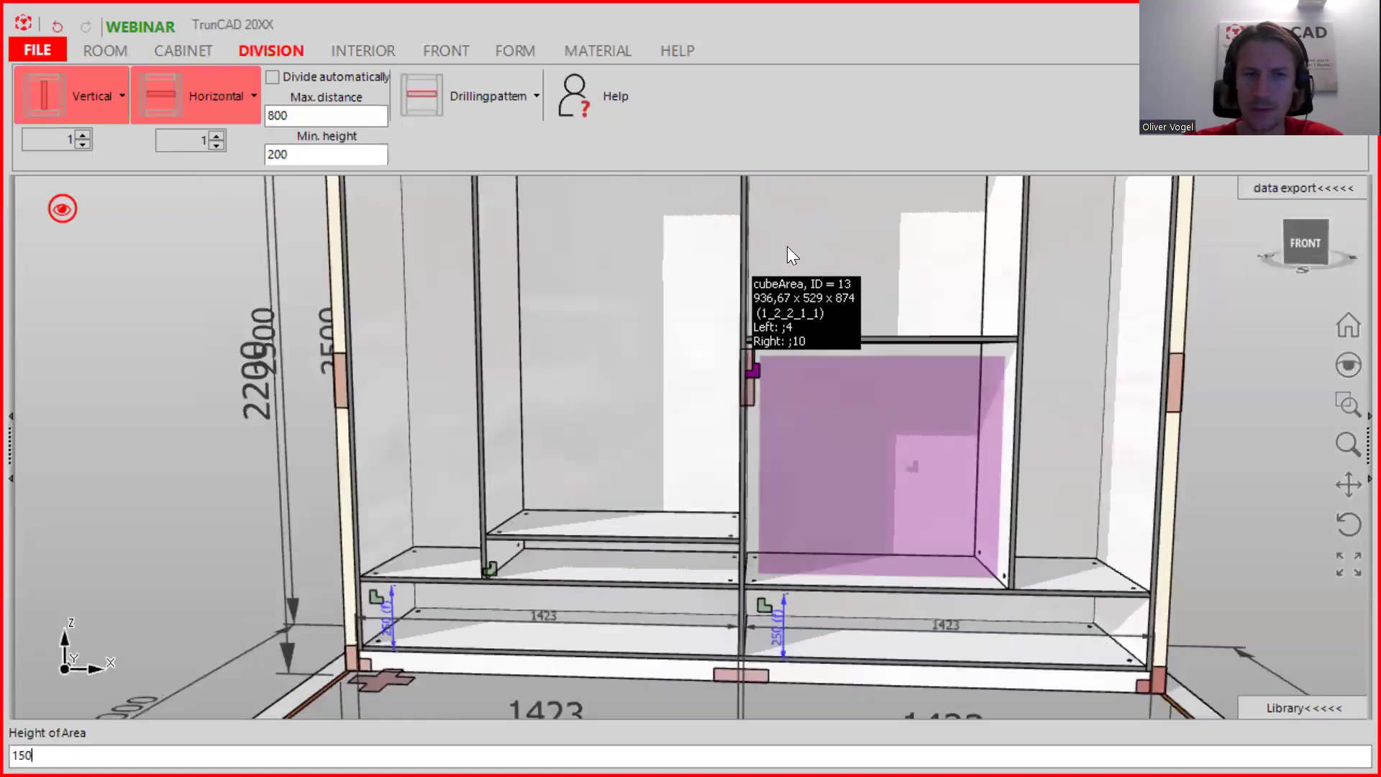
key("Return")
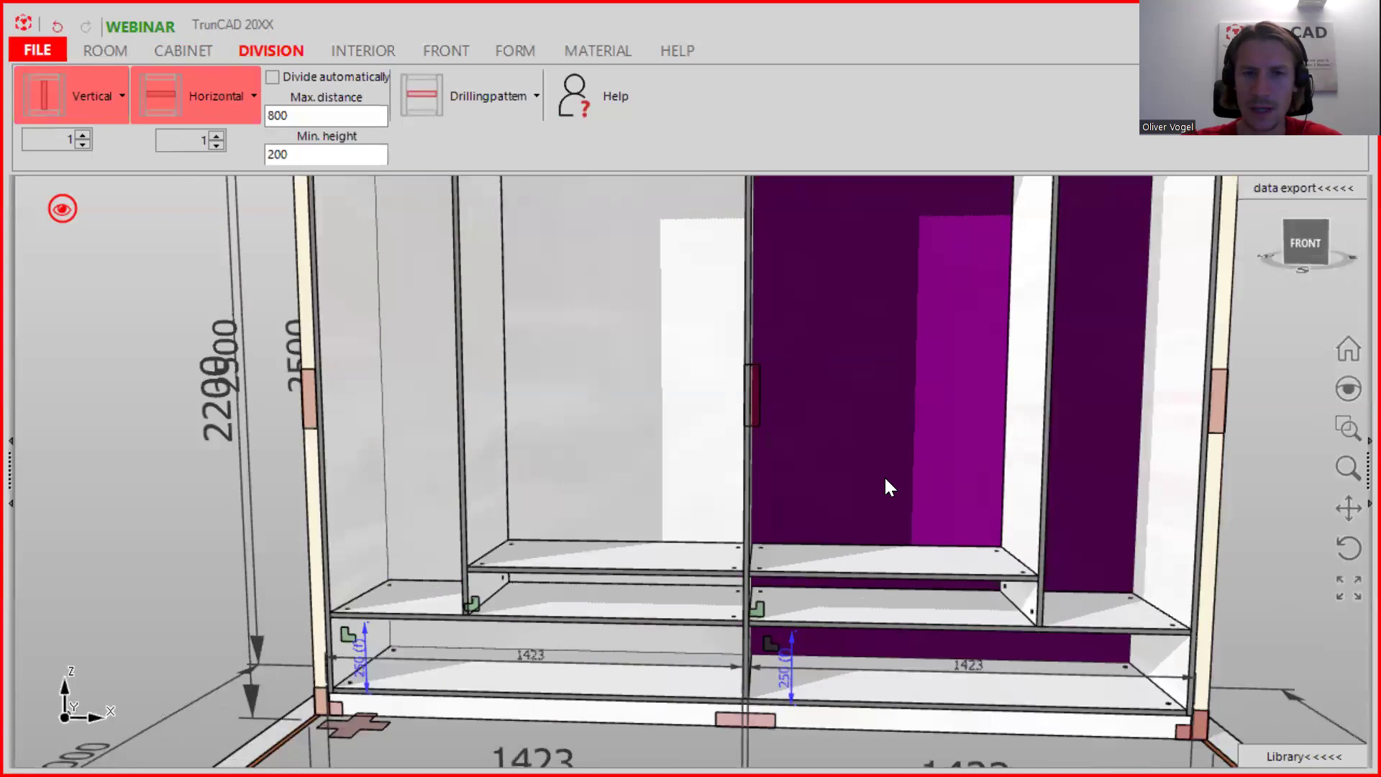
- Split the tall area above each 150-high area with one vertical divider
scroll(883, 476, "down", 5)
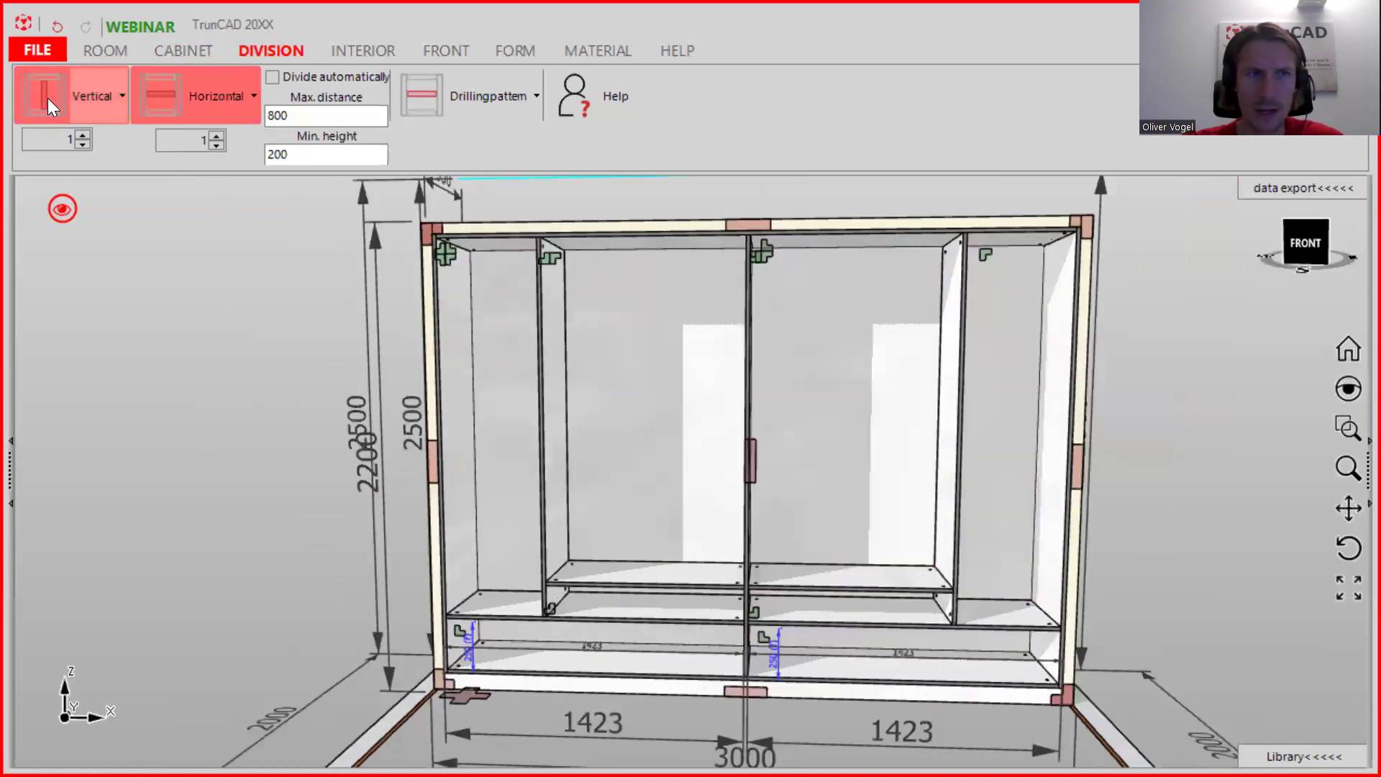
left_click_drag(51, 99, 607, 418)
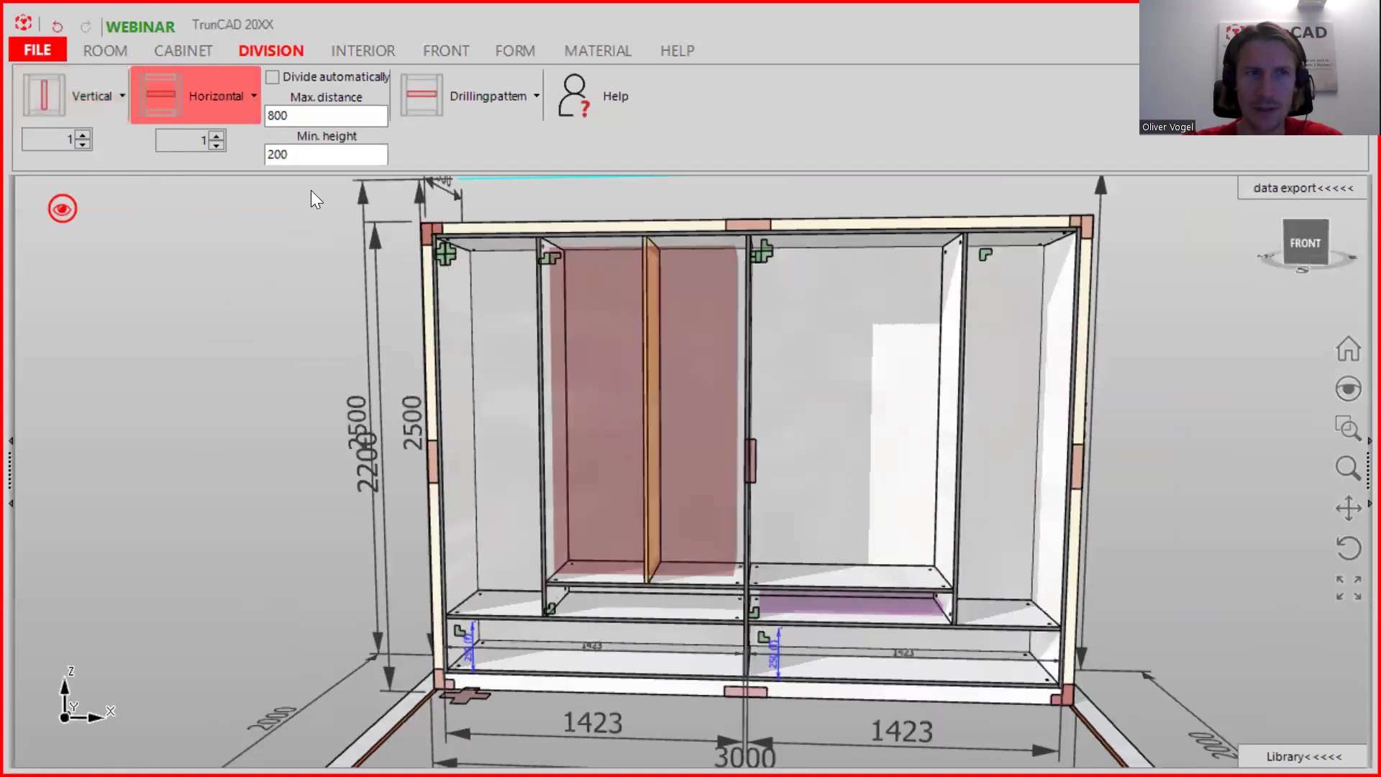
left_click_drag(49, 86, 805, 419)
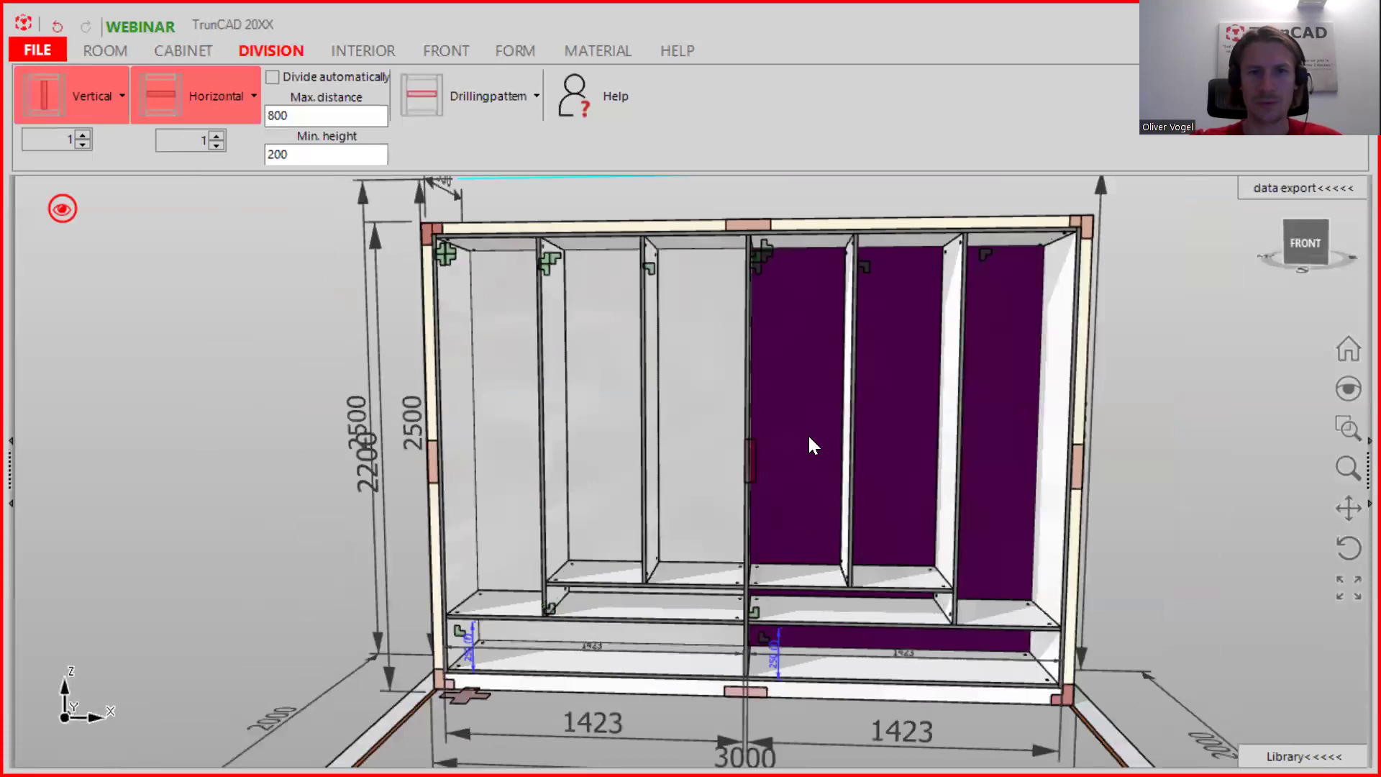
- Add one horizontal shelf to each of the two narrow tall areas directly beside the middle divider
scroll(703, 517, "up", 2)
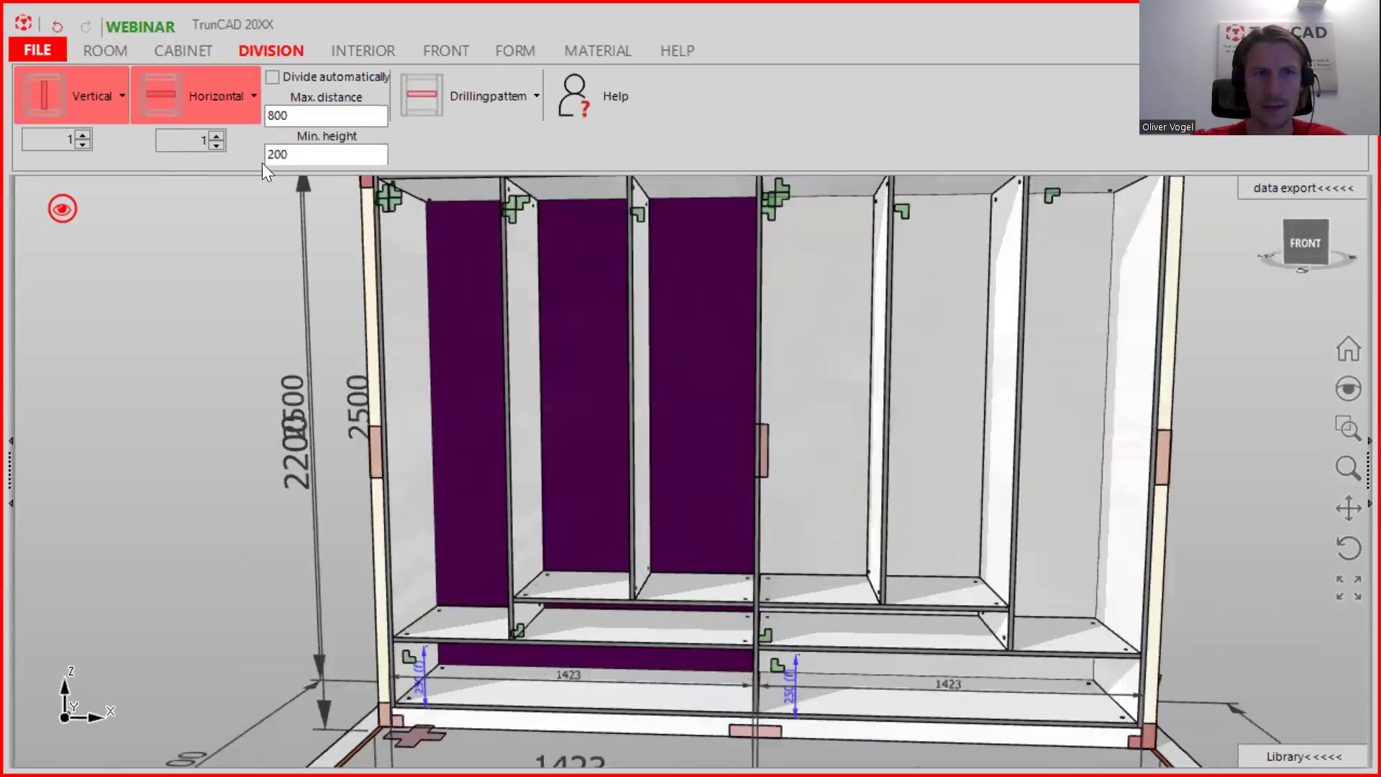
left_click_drag(208, 100, 680, 414)
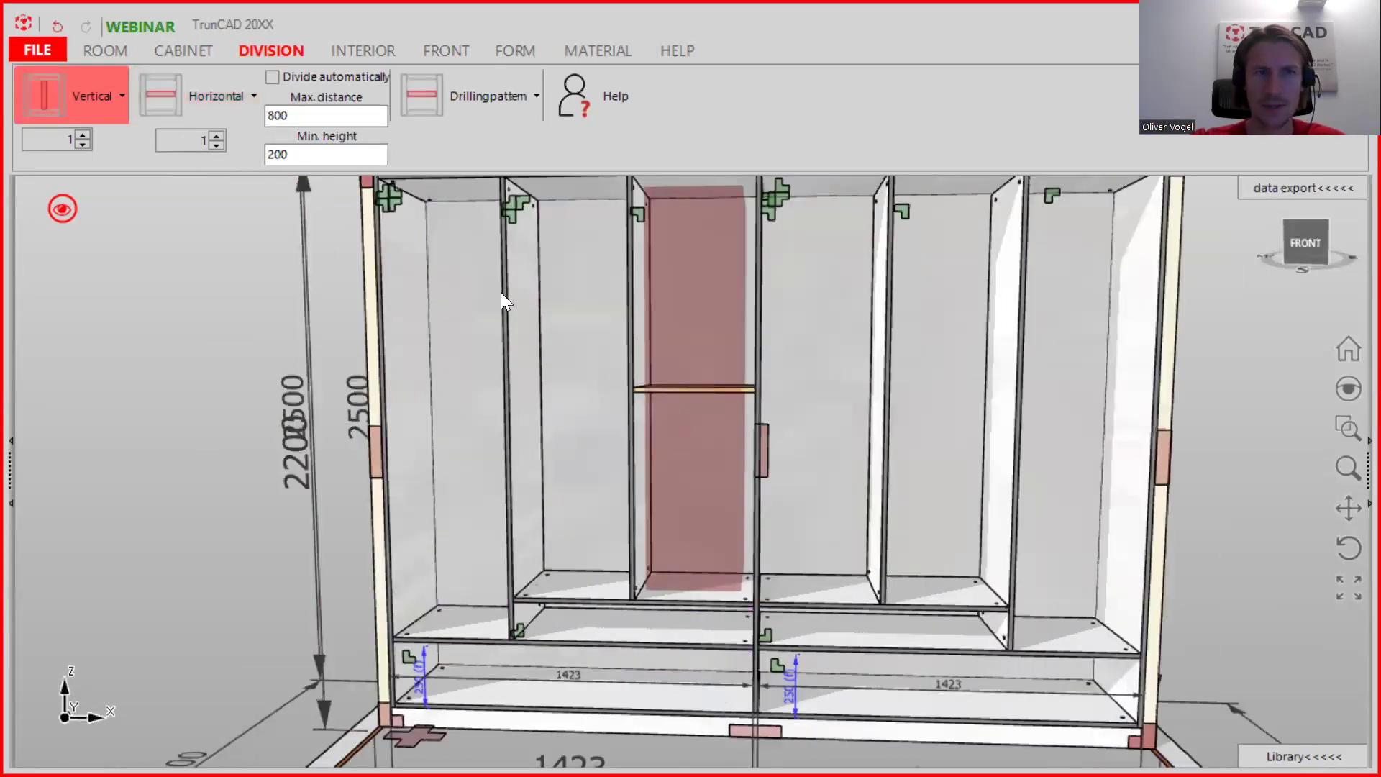
left_click_drag(159, 108, 803, 423)
- Set the height of the area below the new shelf directly left of the middle divider to 150
left_click_drag(800, 517, 803, 519)
middle_click_drag(795, 516, 735, 491)
mouse_move(570, 380)
left_mouse_down()
mouse_move(604, 403)
mouse_move(560, 394)
left_mouse_up()
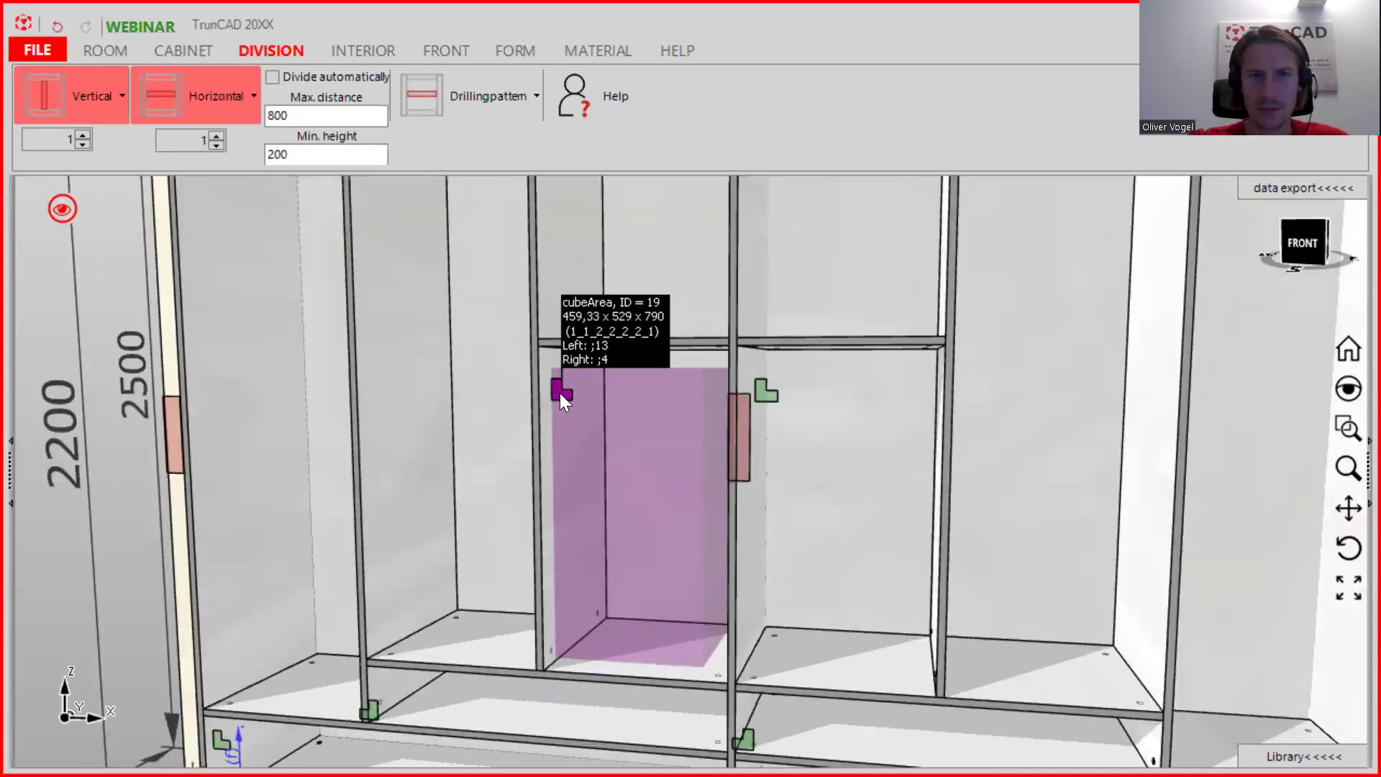
left_click_drag(560, 393, 560, 392)
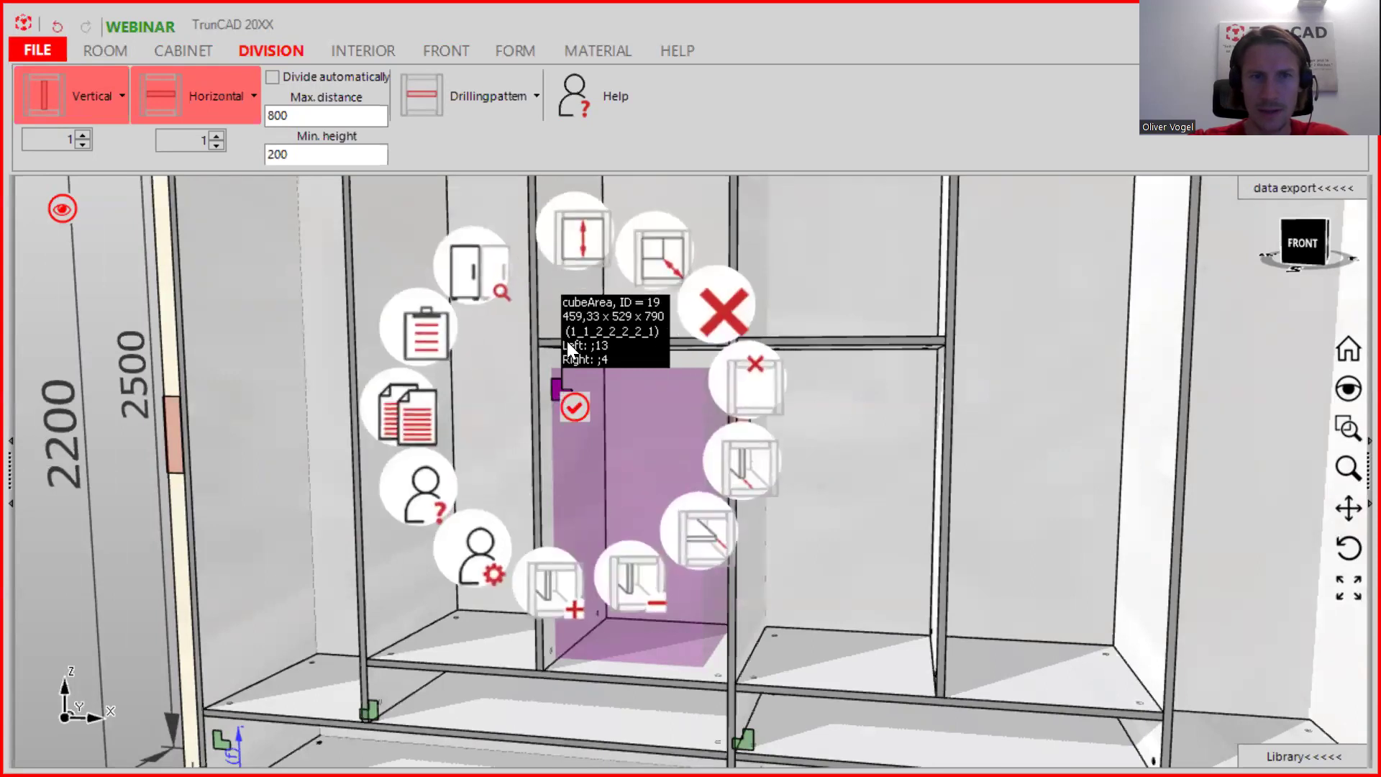
left_click(575, 250)
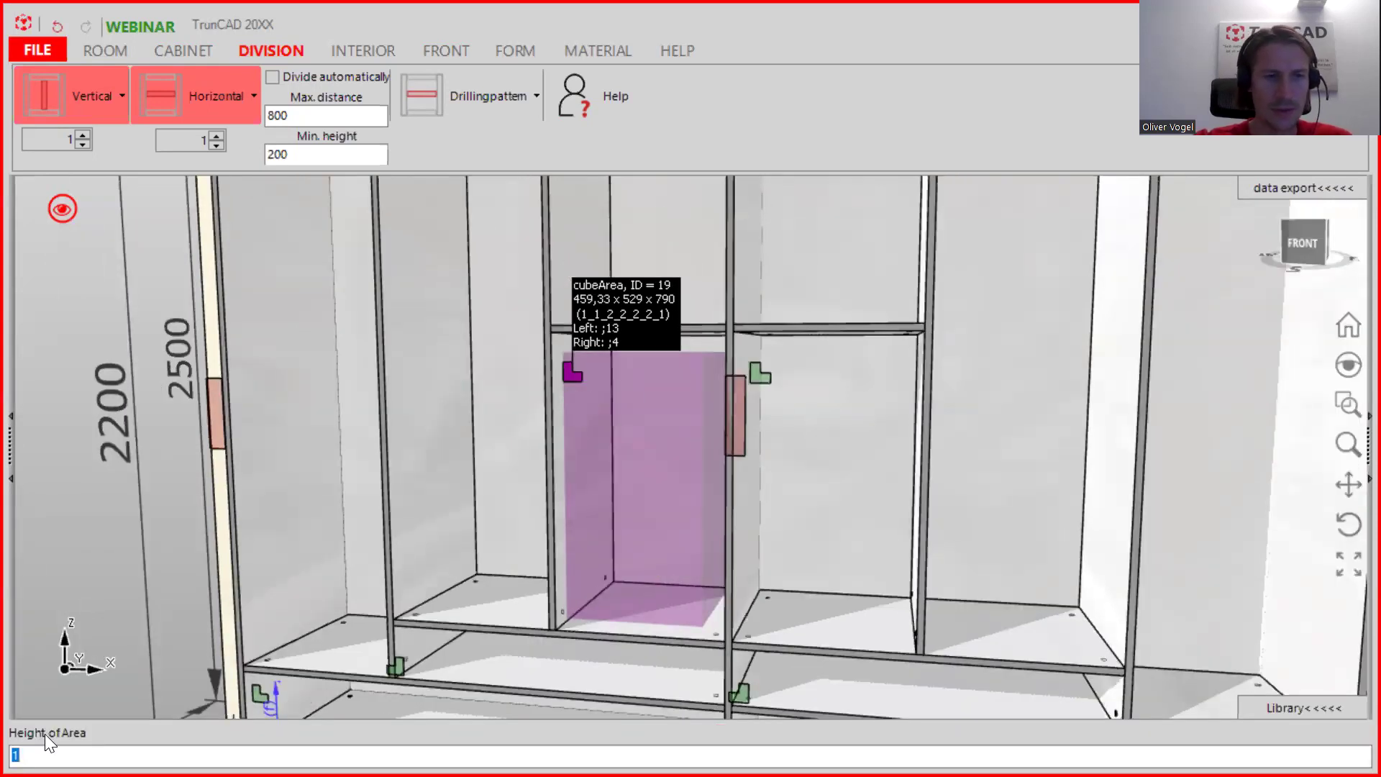
type("150")
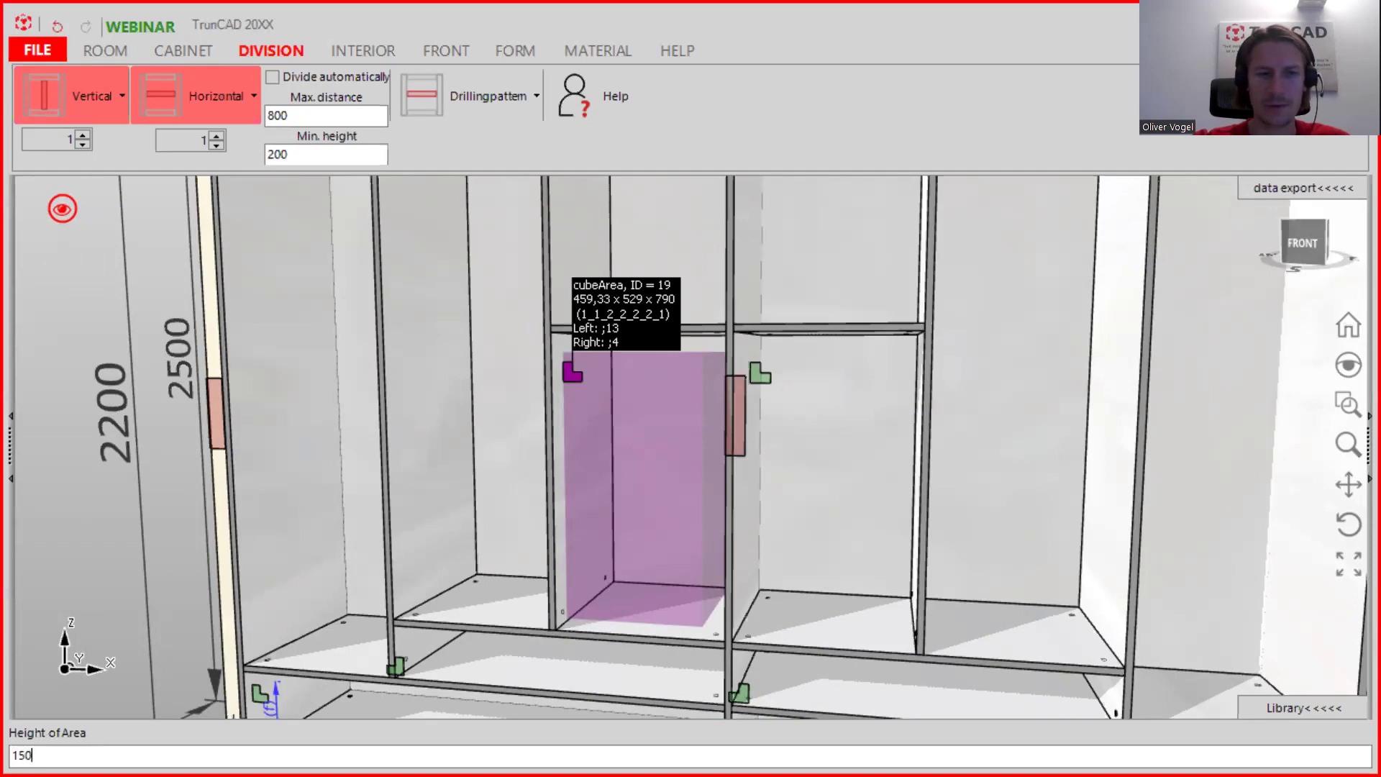
key("Return")
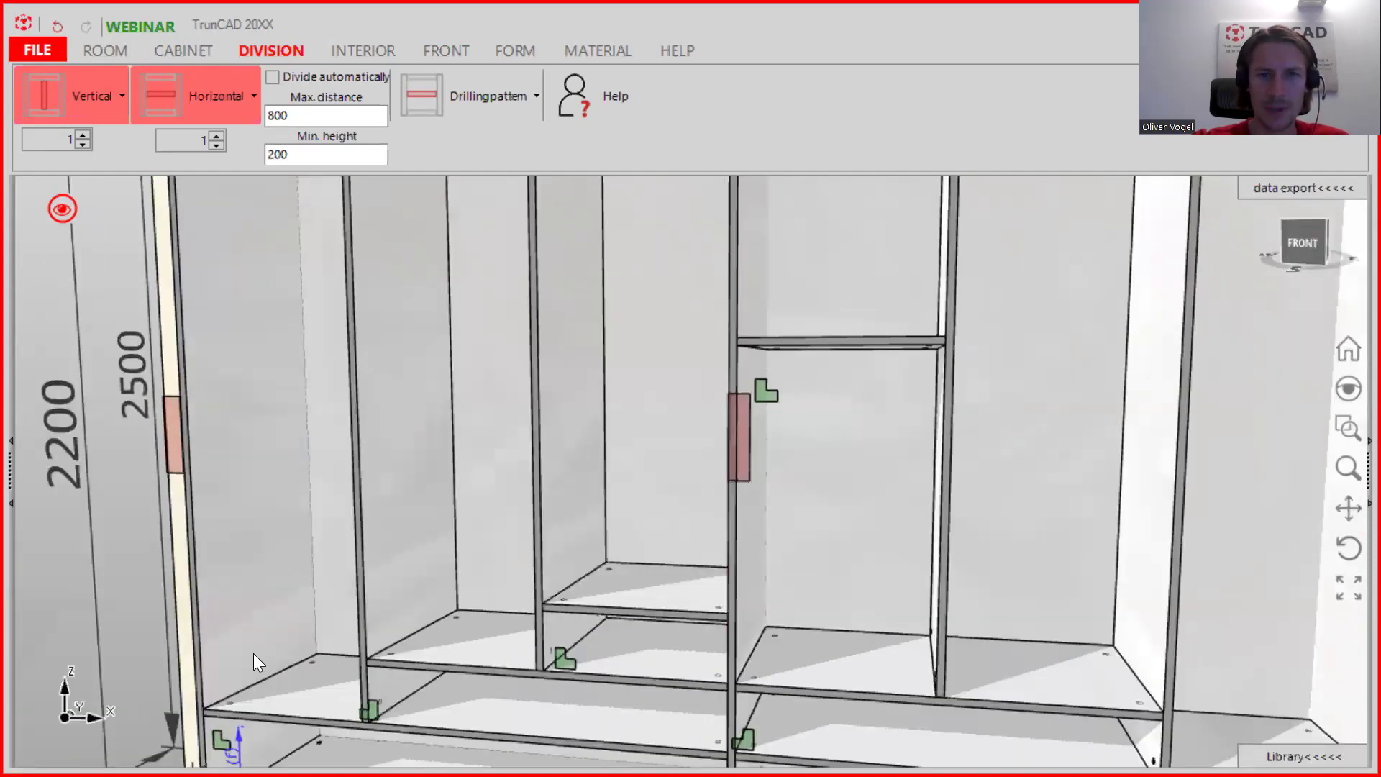
- Set the height of the area below the new shelf directly right of the middle divider to 150
left_click(769, 392)
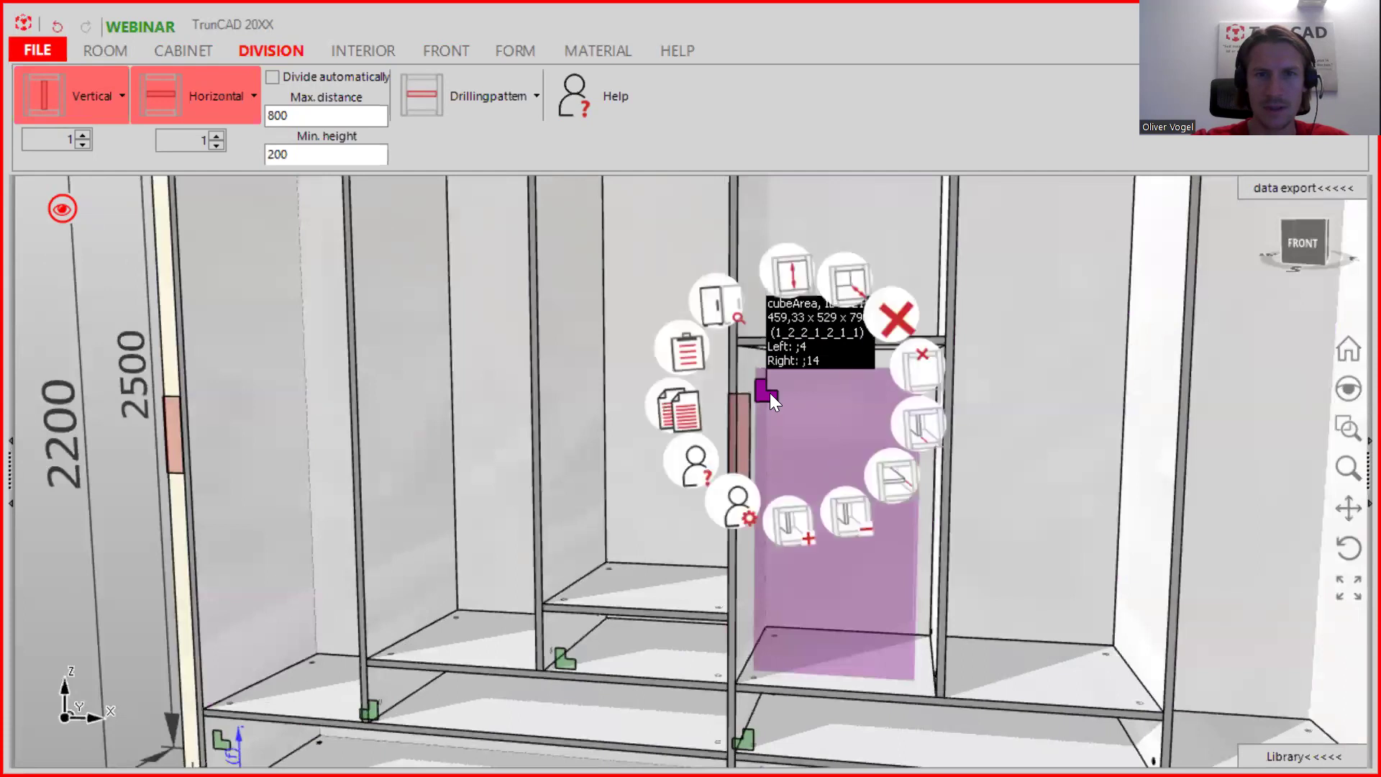
left_click(795, 254)
type("150")
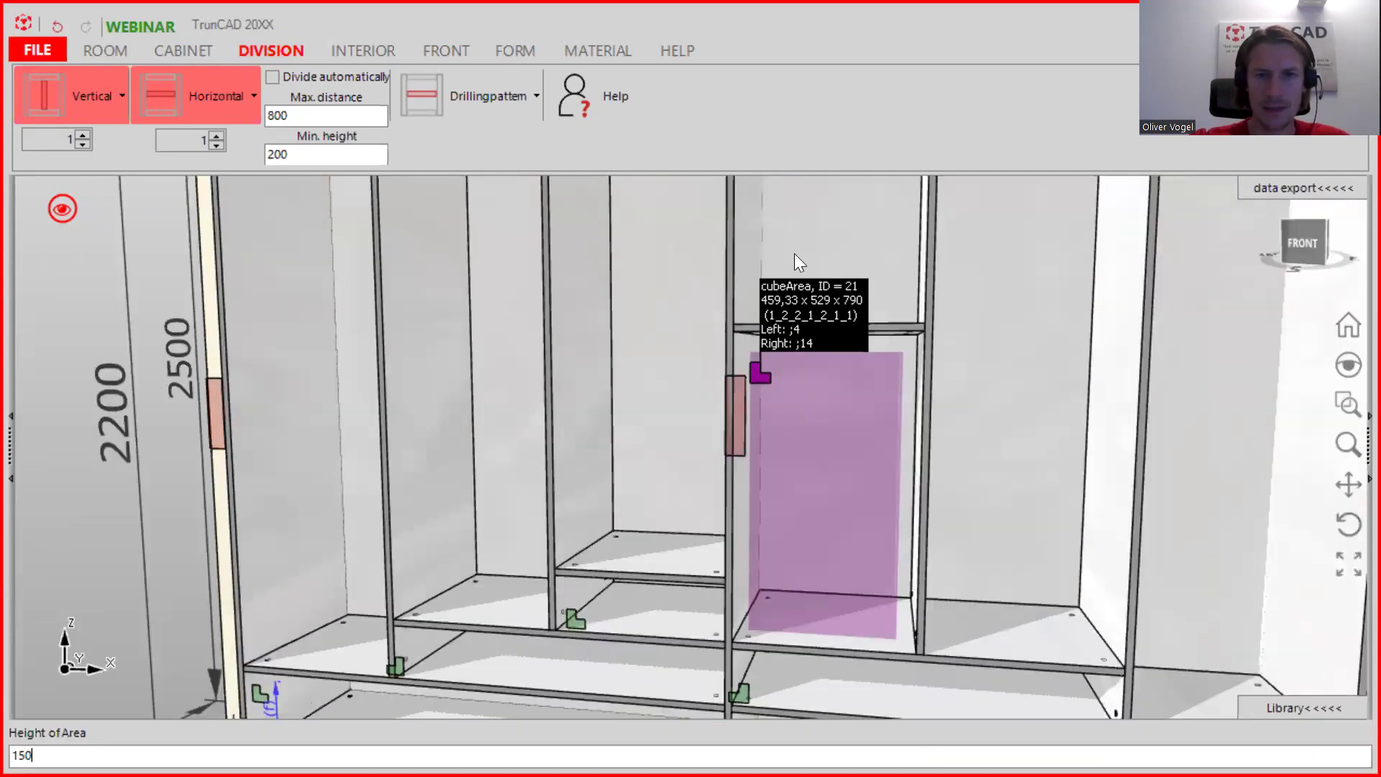
key("Return")
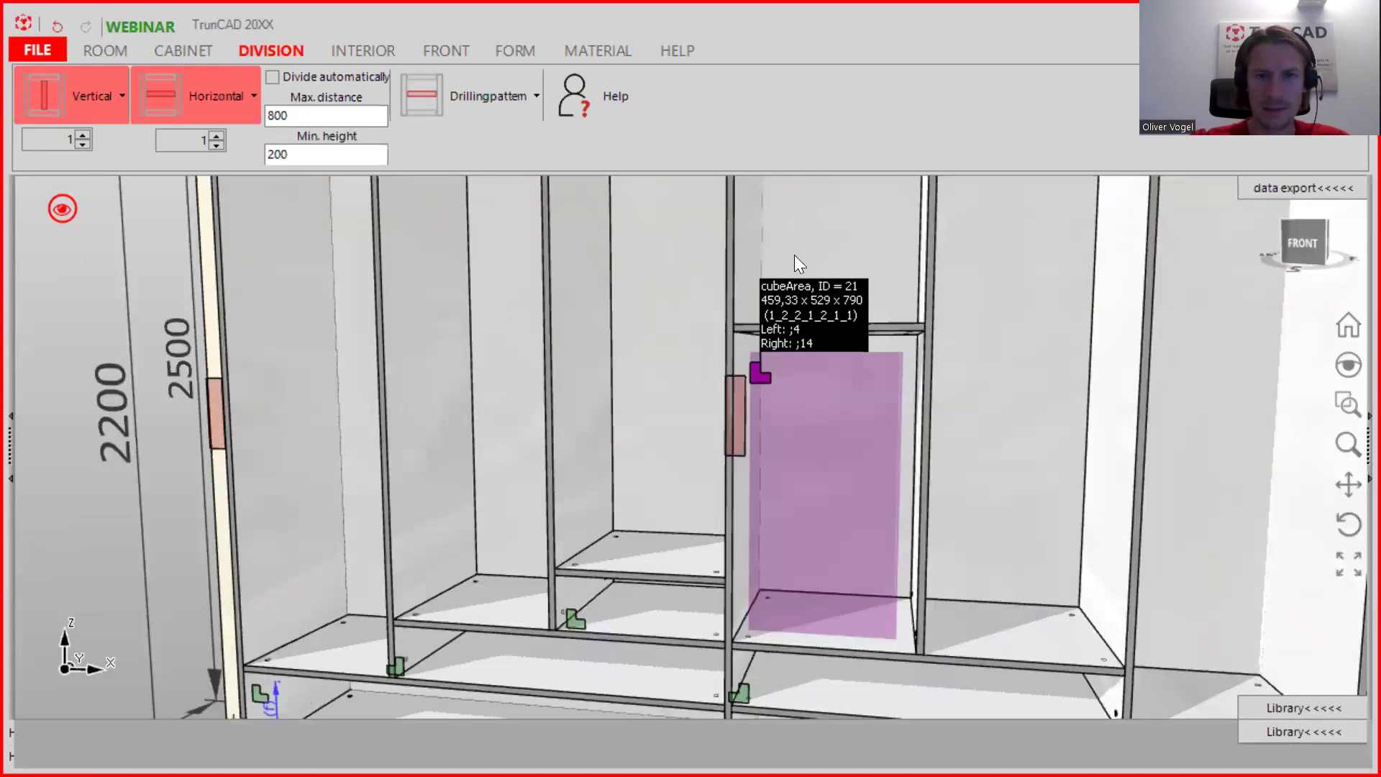
scroll(593, 543, "down", 6)
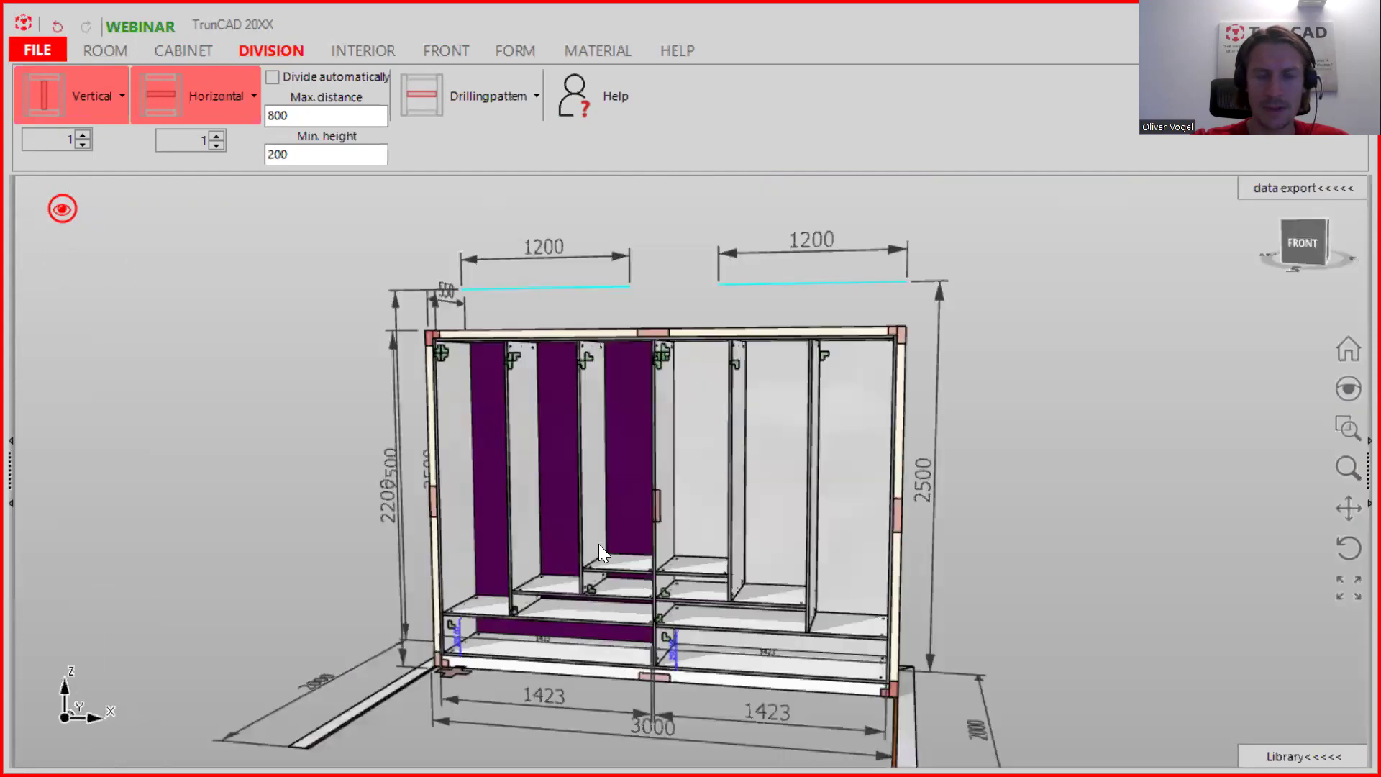
middle_click_drag(585, 537, 631, 540)
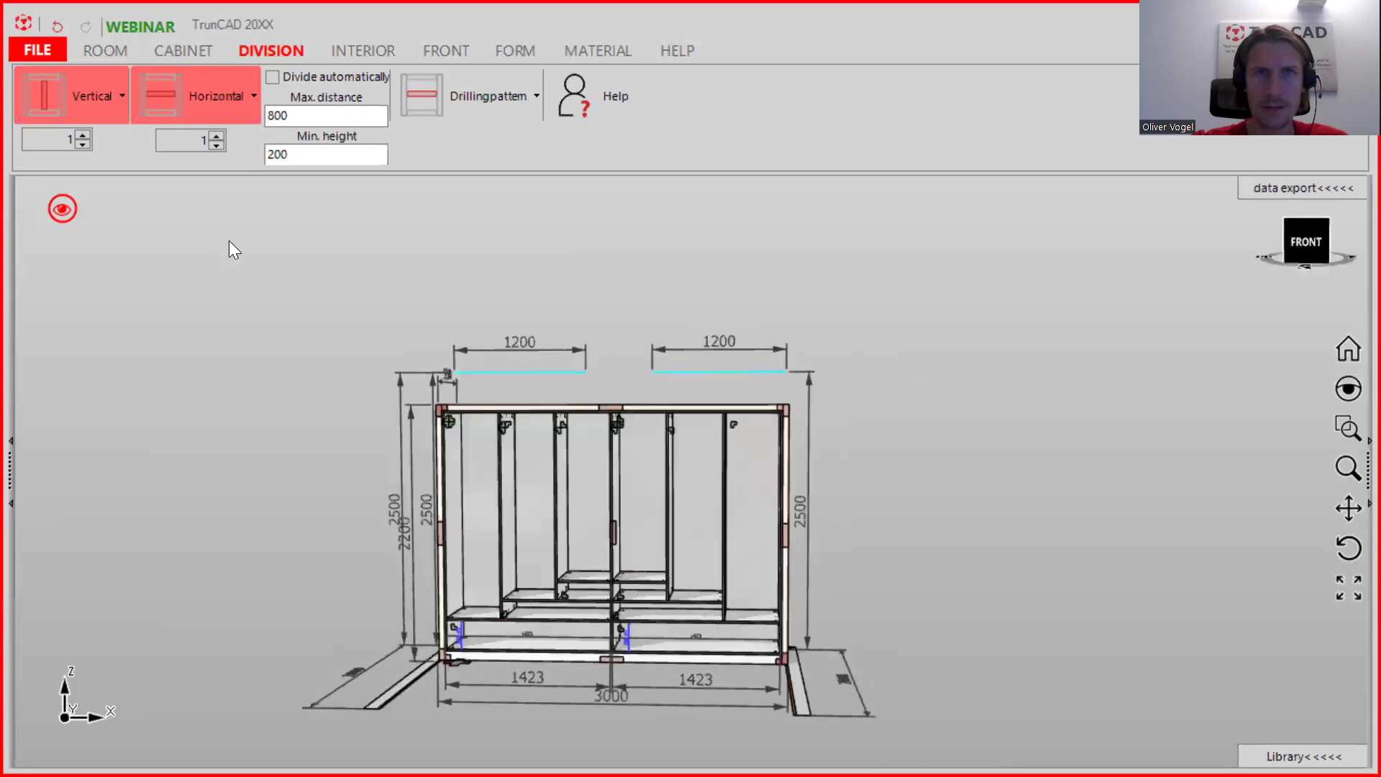
- Add one horizontal shelf to each of the six tall areas across the wardrobe
scroll(642, 407, "up", 3)
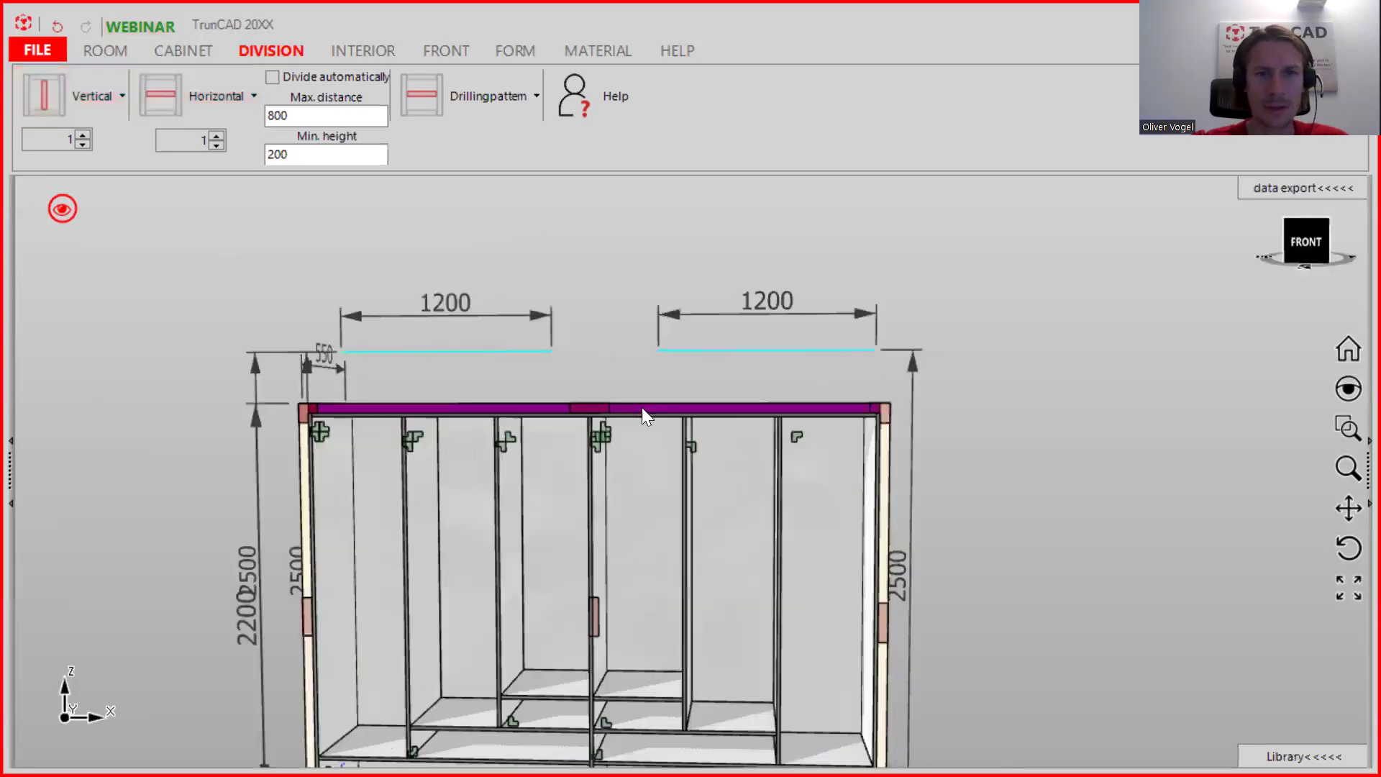
left_click(163, 91)
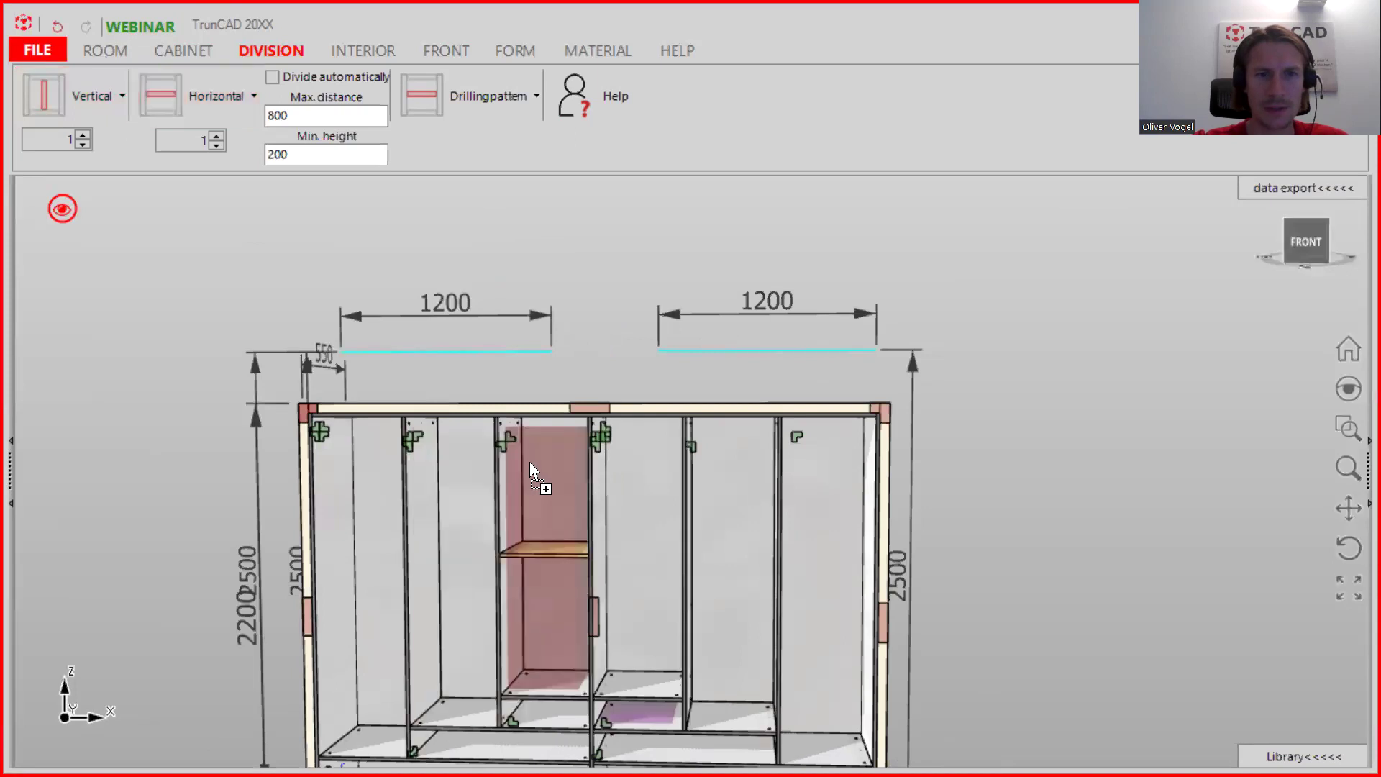
left_click_drag(164, 90, 656, 548)
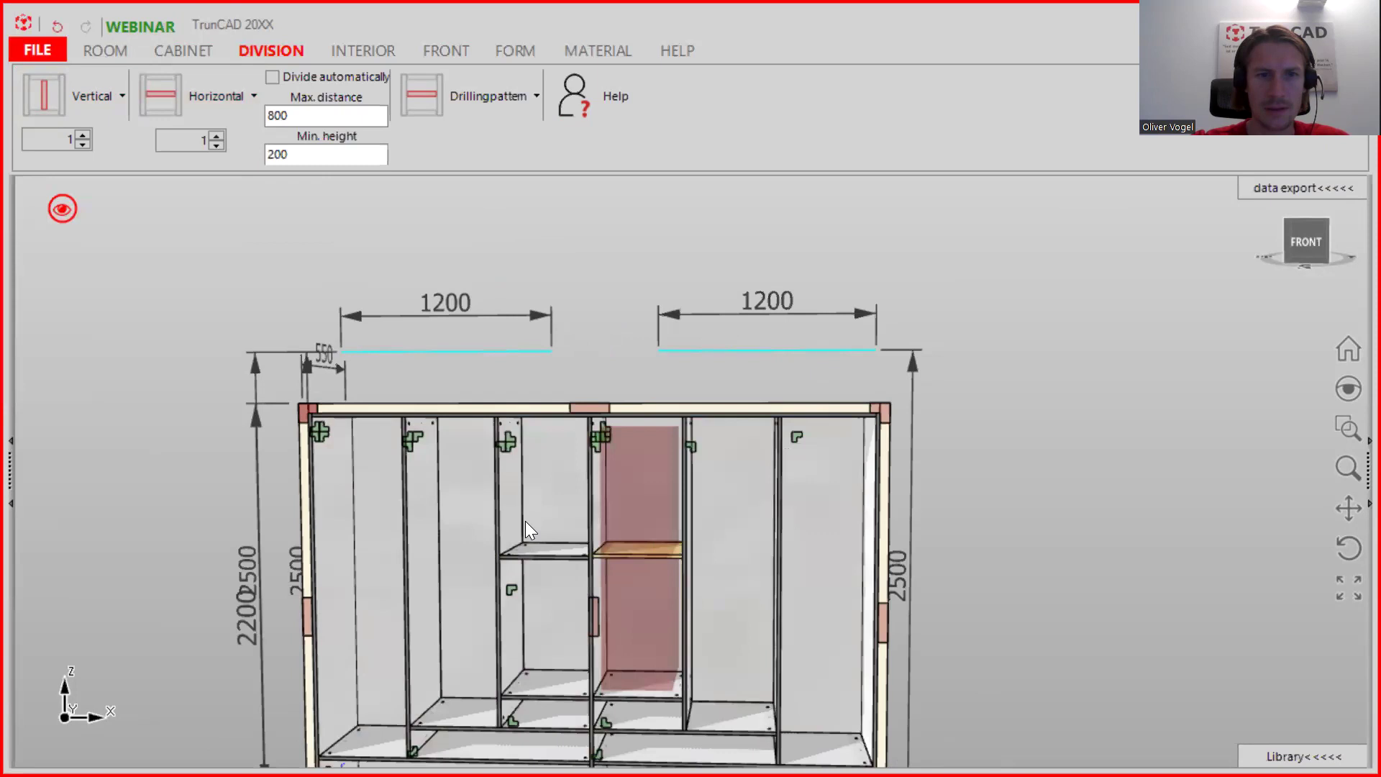
left_click_drag(184, 102, 728, 558)
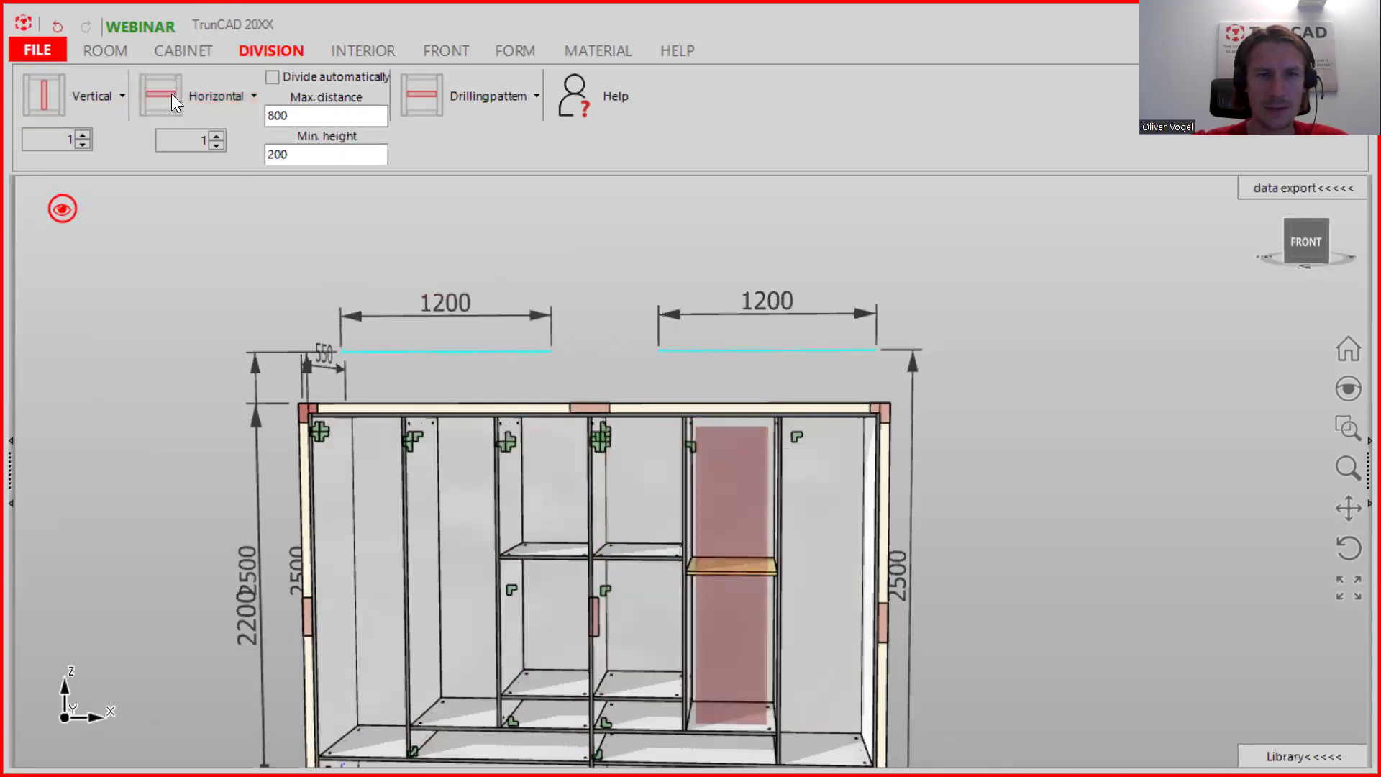
left_click_drag(171, 94, 814, 613)
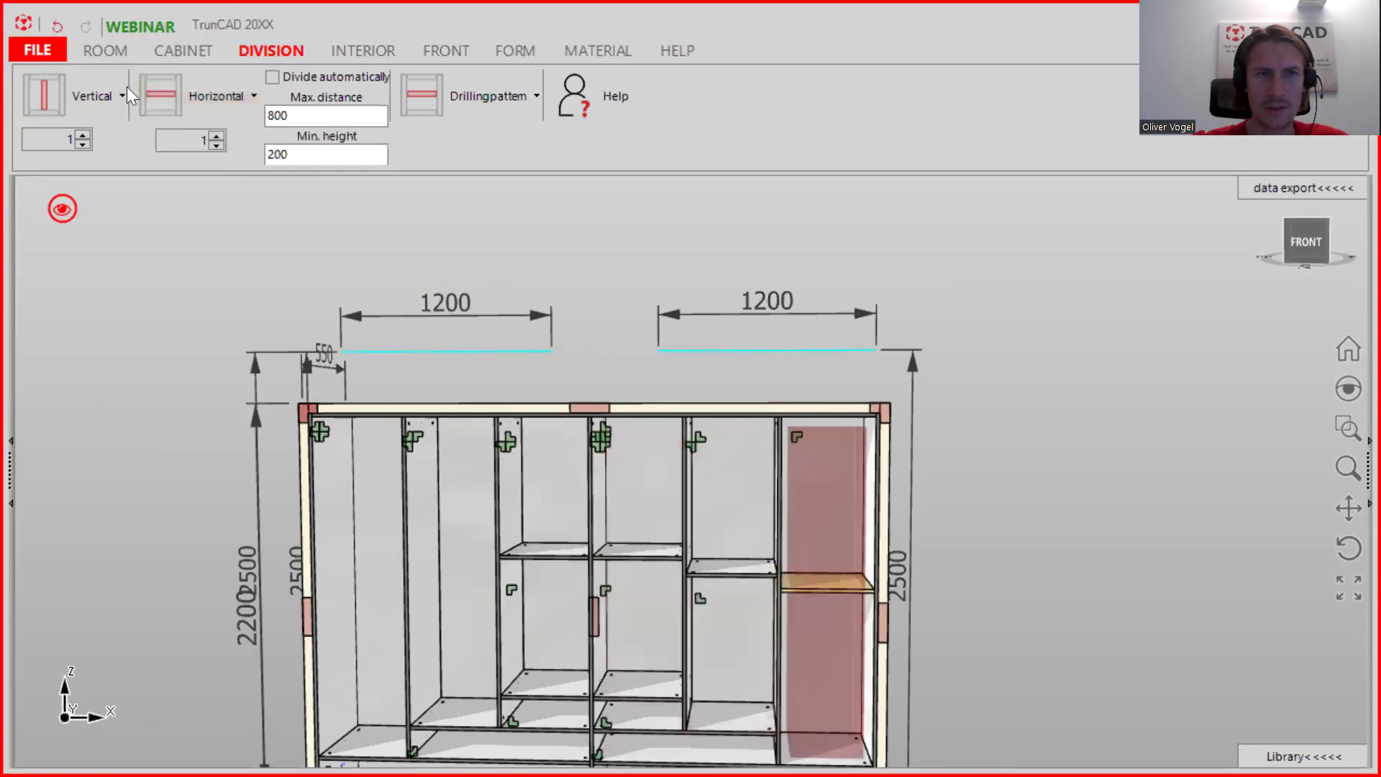
left_click_drag(154, 96, 439, 560)
left_click_drag(155, 105, 339, 575)
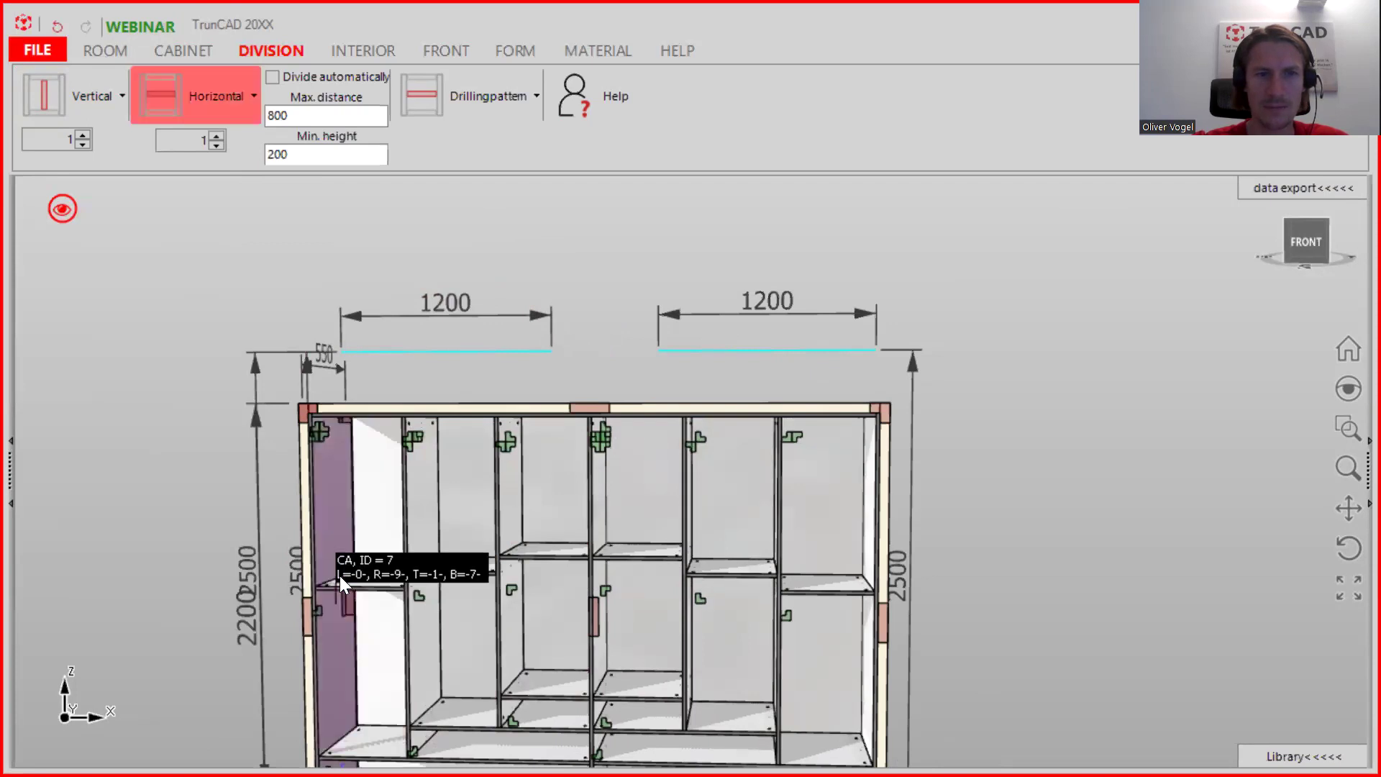
- Examine the overlapping area markers in the wardrobe's upper left corner to see which area each one selects
scroll(374, 597, "up", 2)
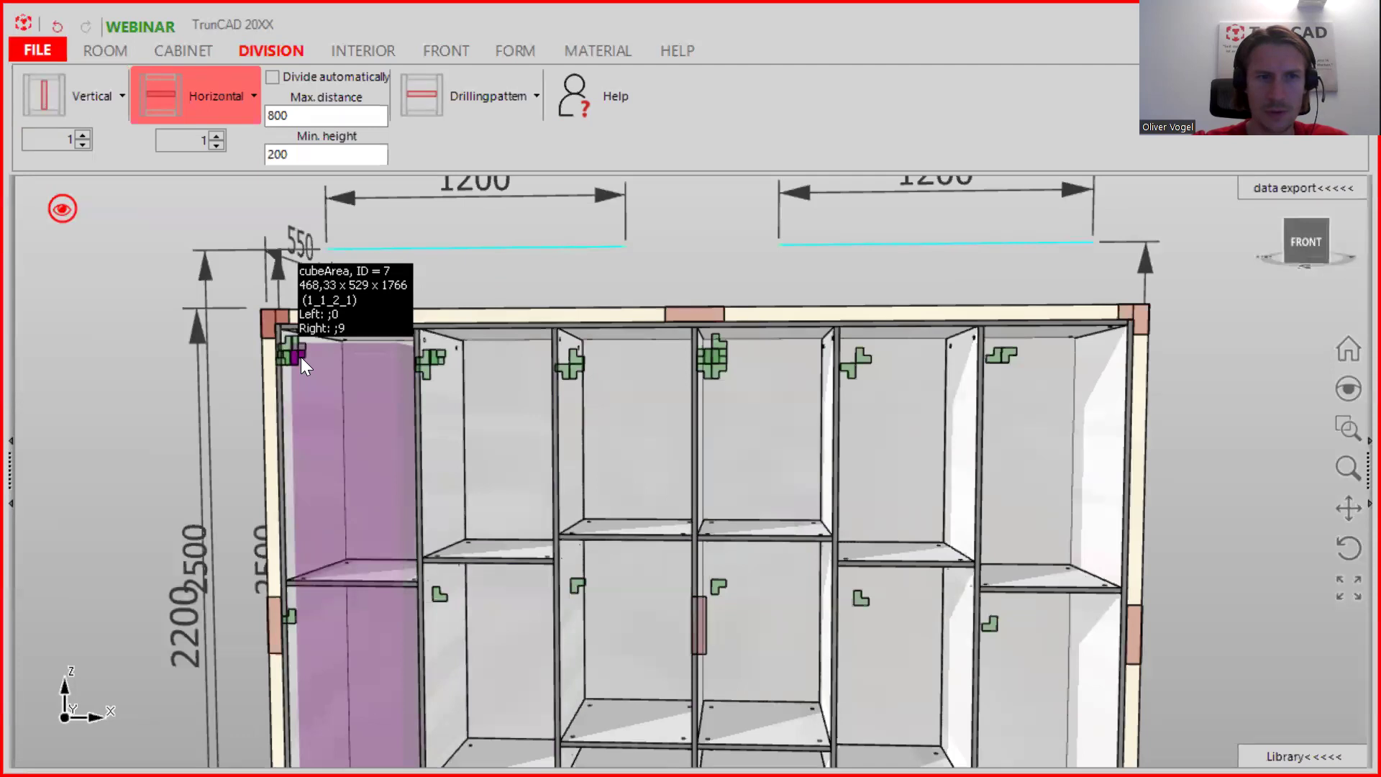
mouse_move(351, 382)
middle_mouse_down()
mouse_move(363, 379)
mouse_move(325, 370)
middle_mouse_up()
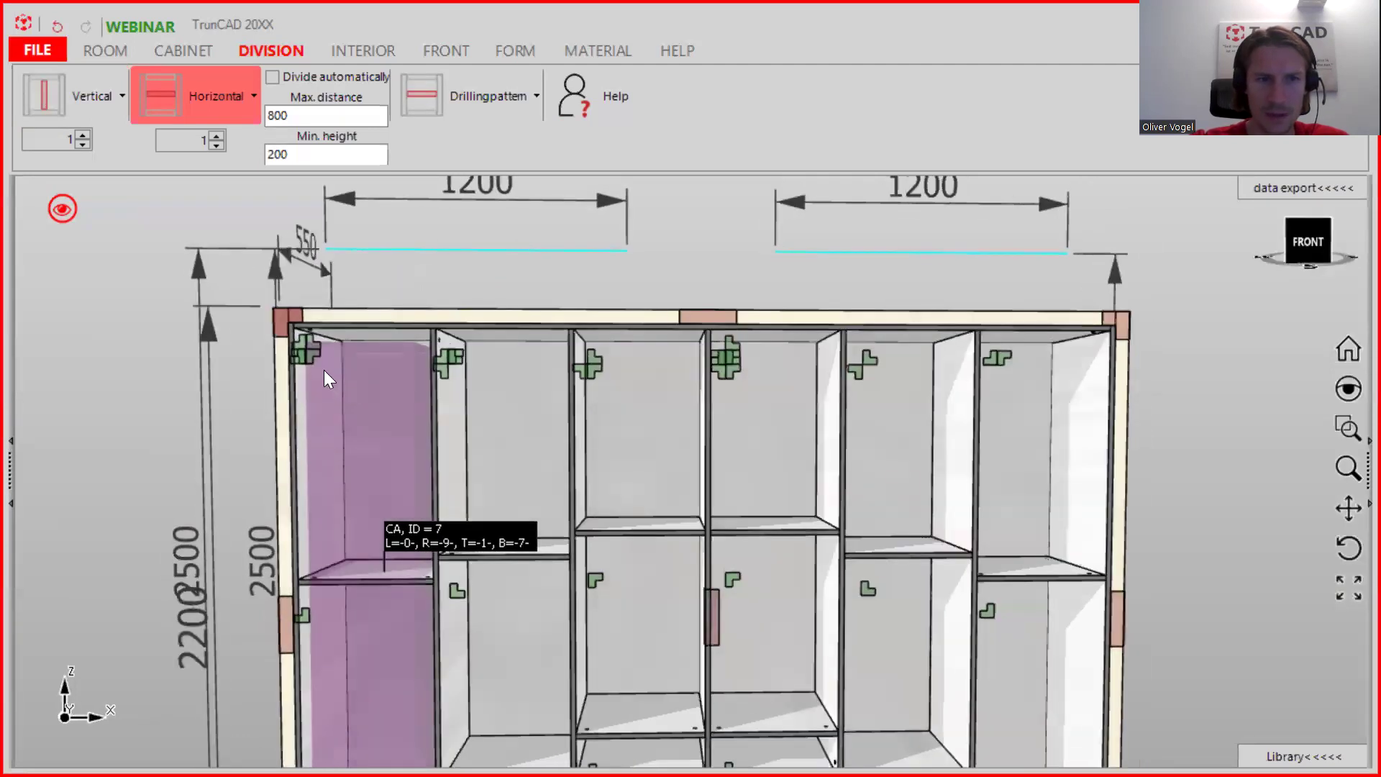
scroll(320, 370, "up", 1)
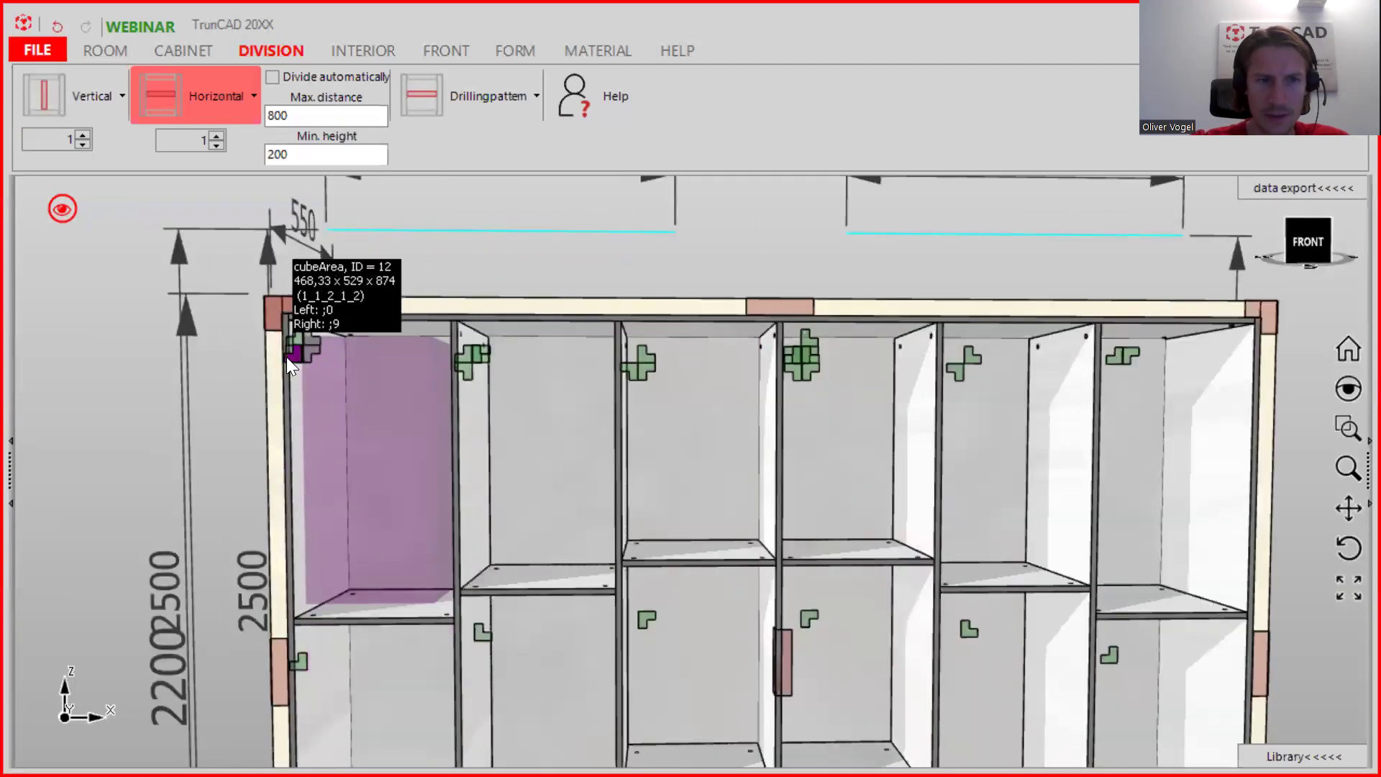
scroll(285, 358, "up", 3)
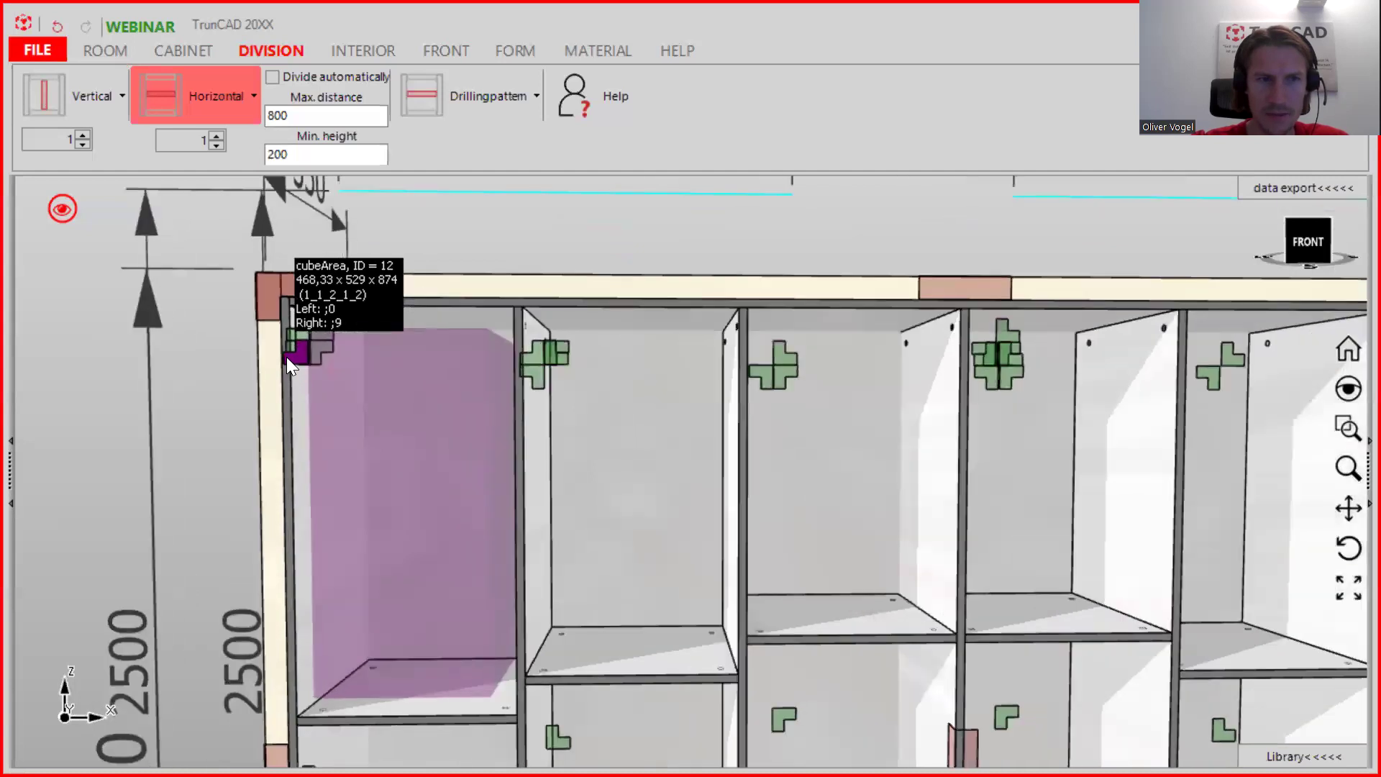
scroll(286, 358, "down", 3)
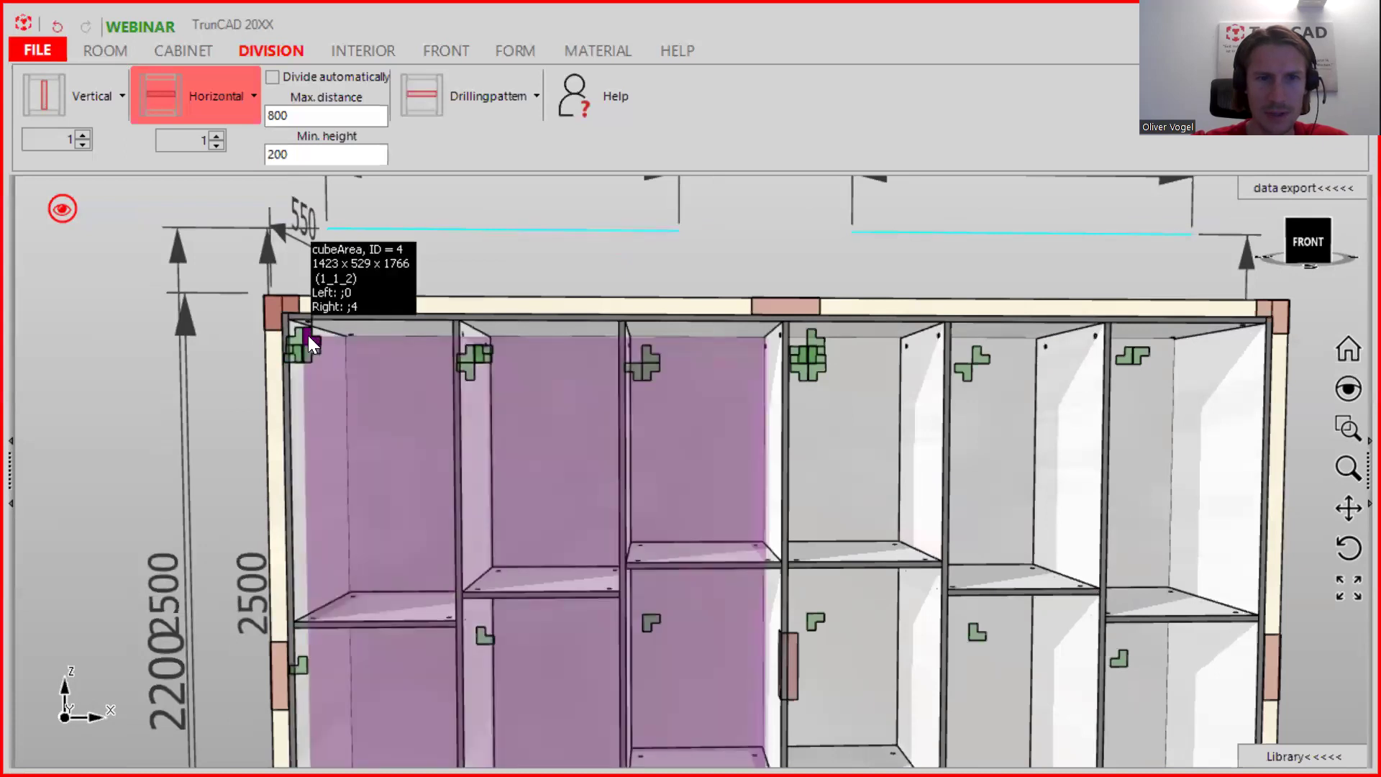
scroll(308, 336, "down", 2)
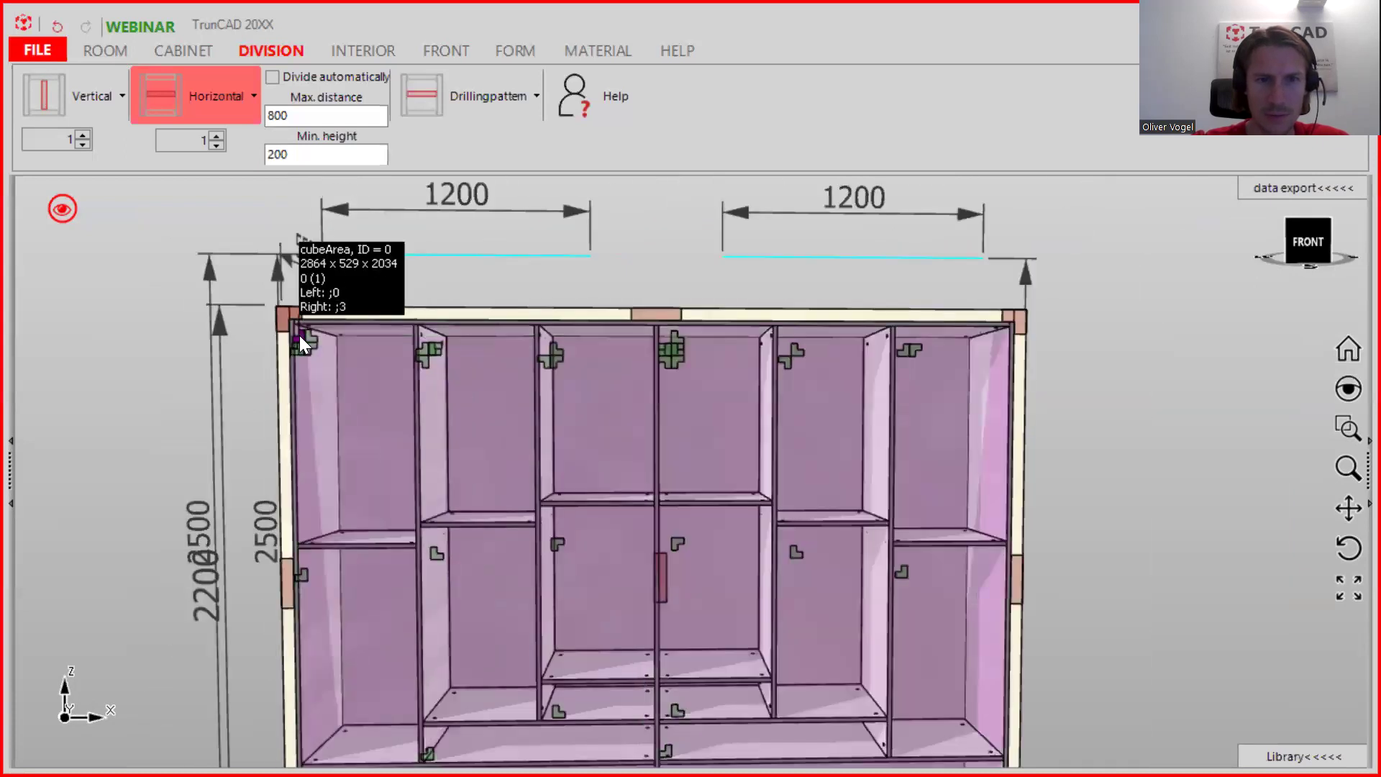
scroll(299, 335, "down", 1)
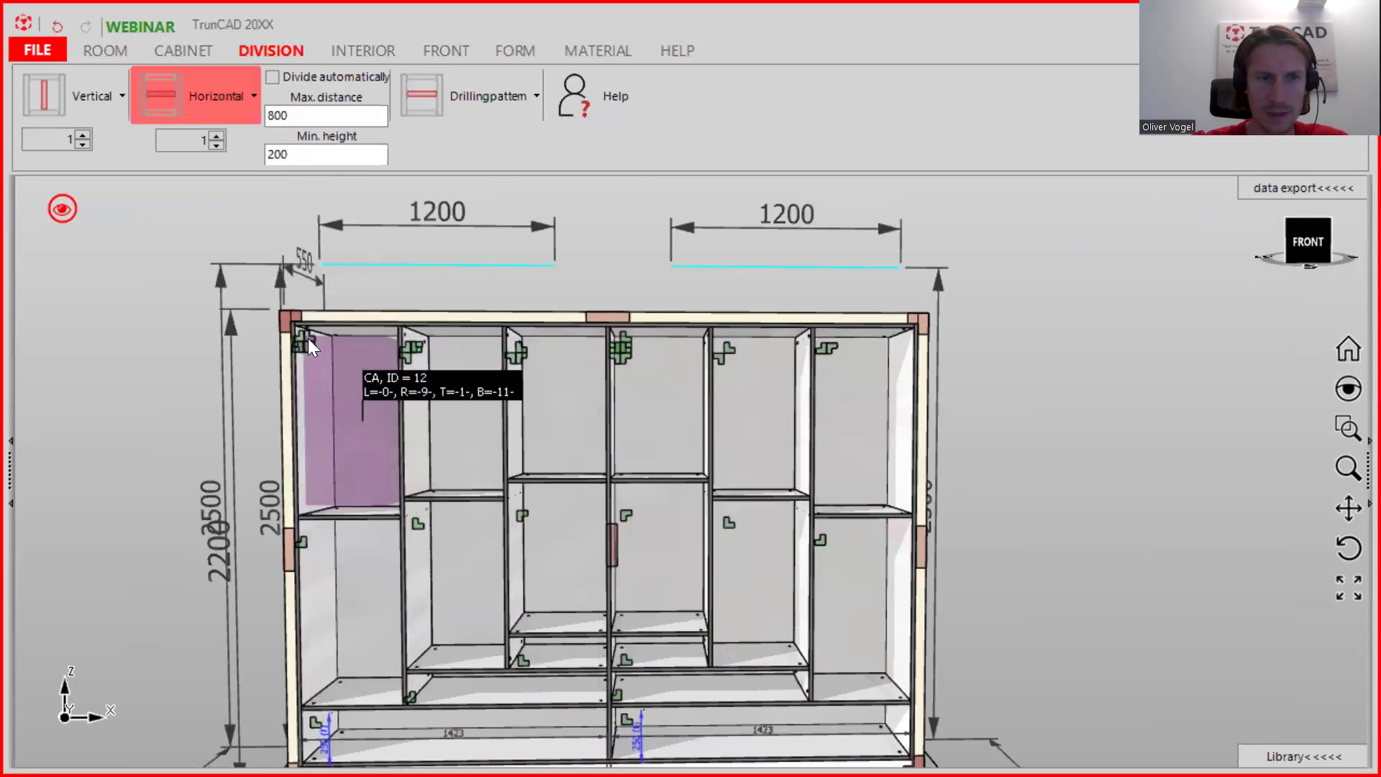
scroll(307, 338, "up", 5)
scroll(308, 338, "up", 1)
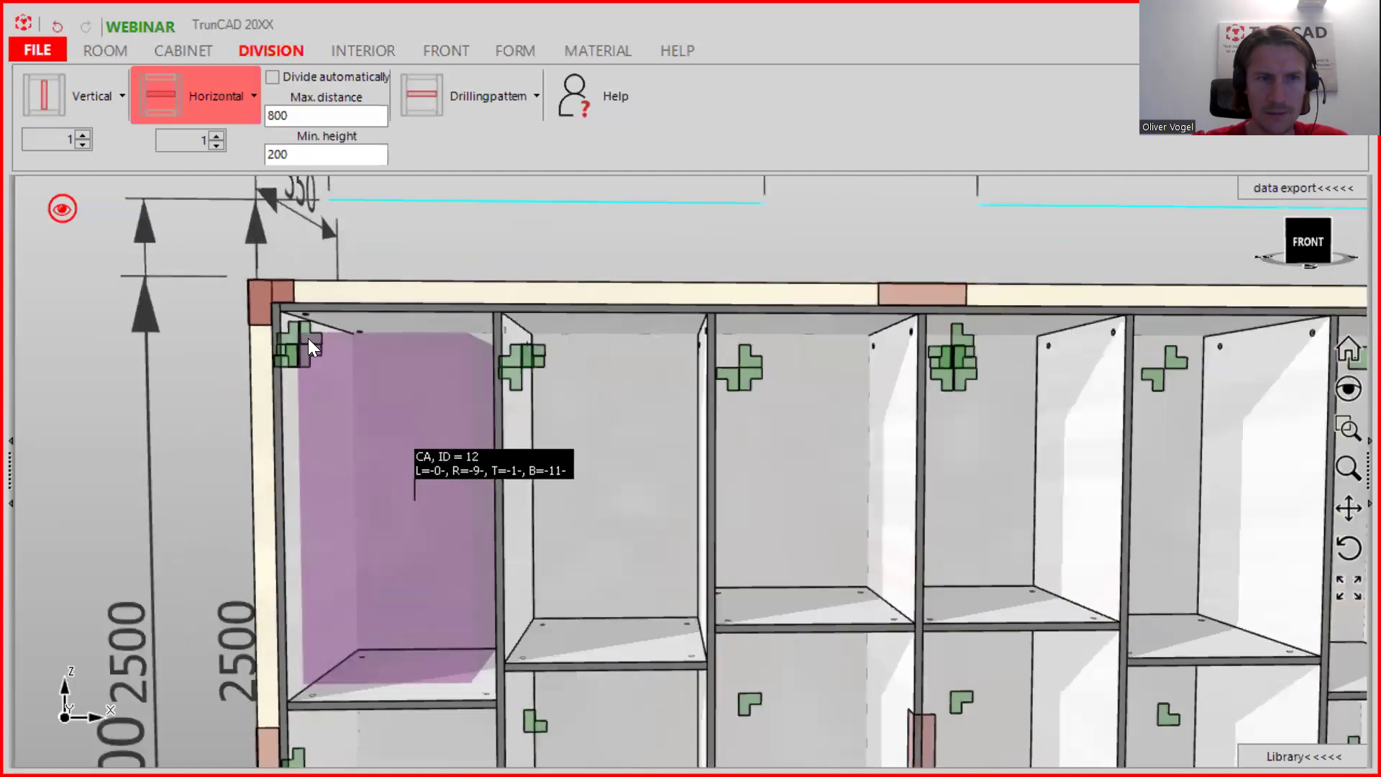
right_click(308, 338)
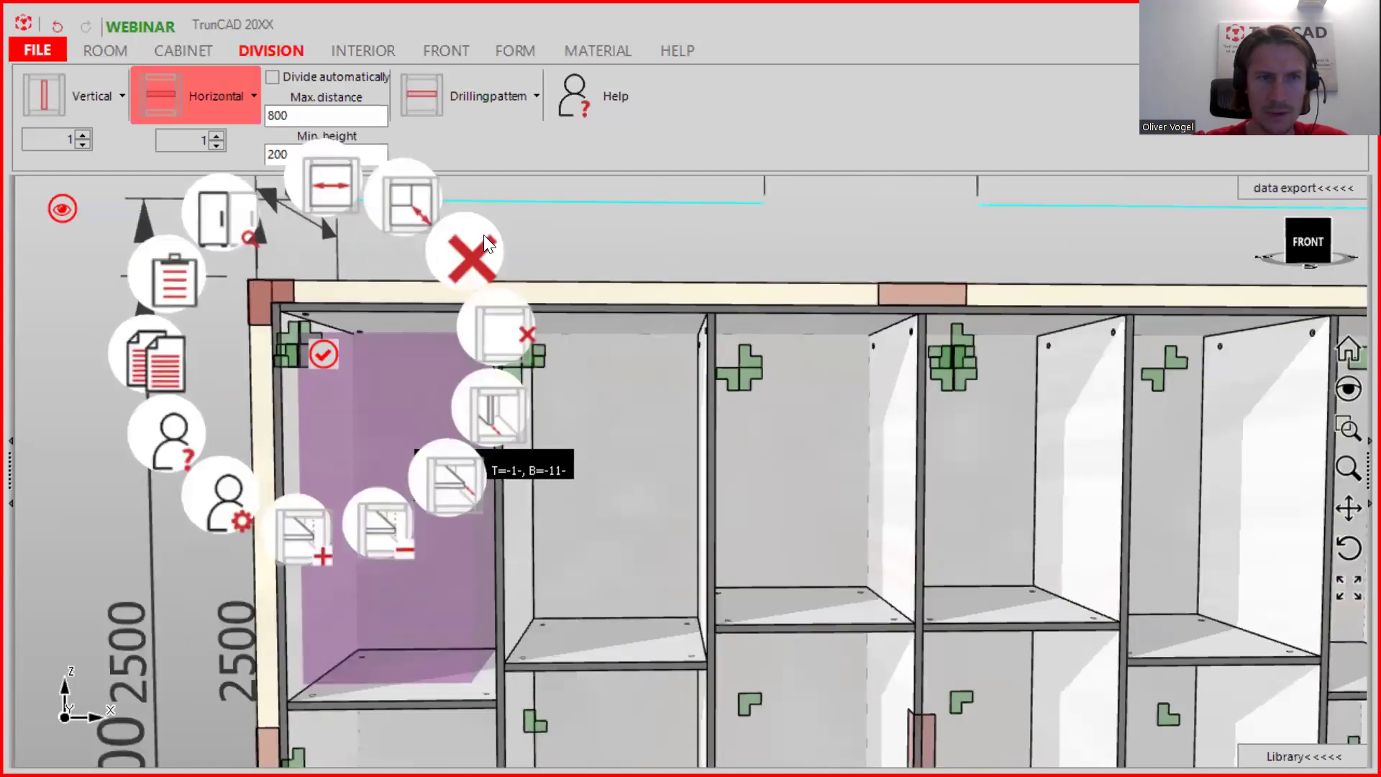
left_click(686, 223)
scroll(531, 322, "down", 2)
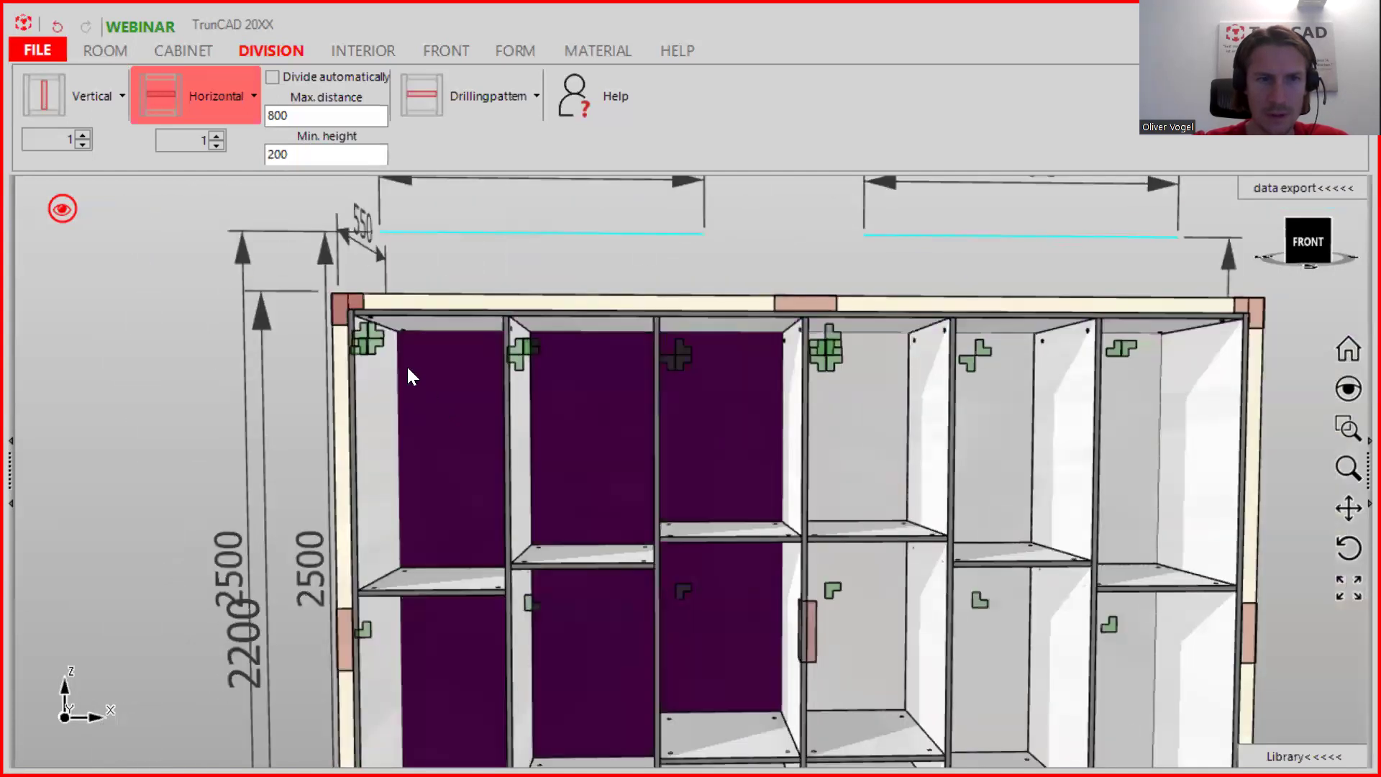
- Set the height of the area above the shelf in the leftmost column to 250
right_click(357, 349)
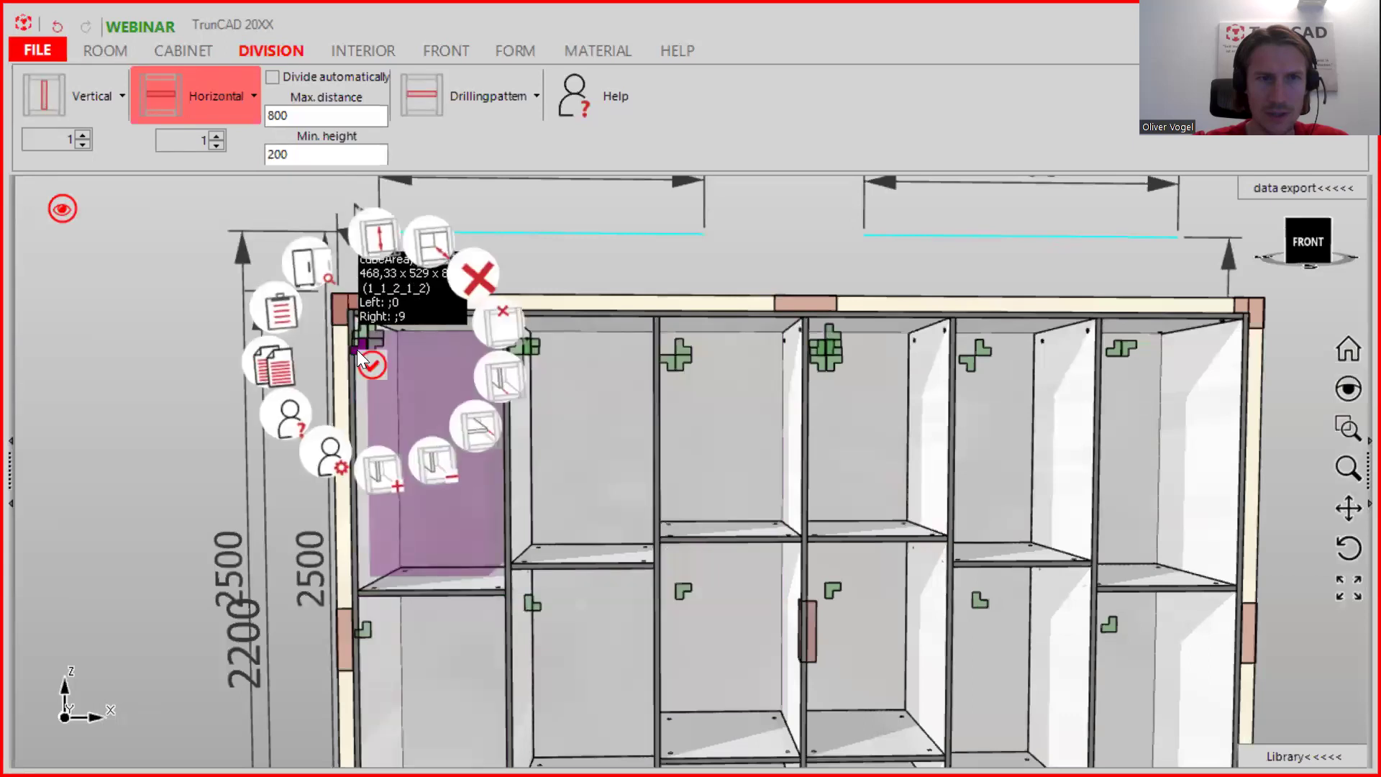
left_click(387, 197)
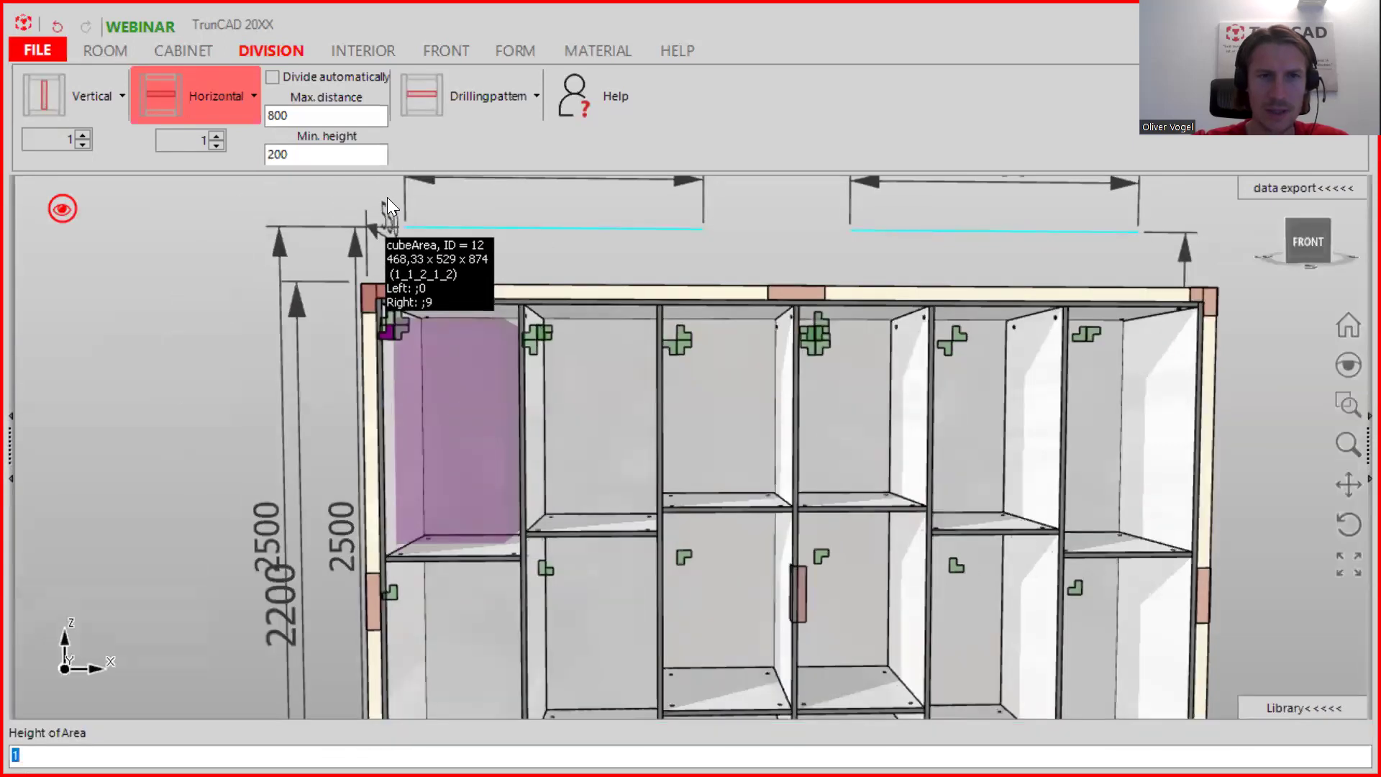
type("250")
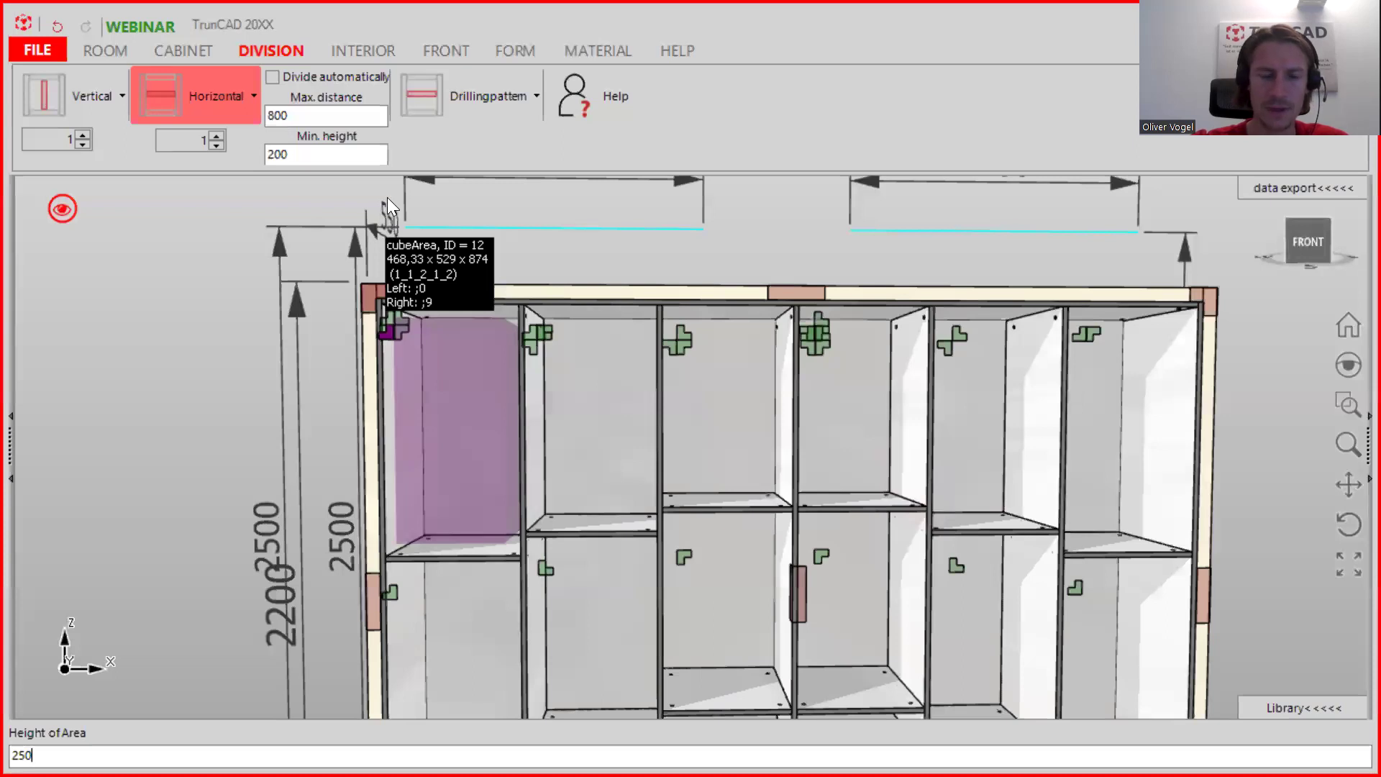
key("Return")
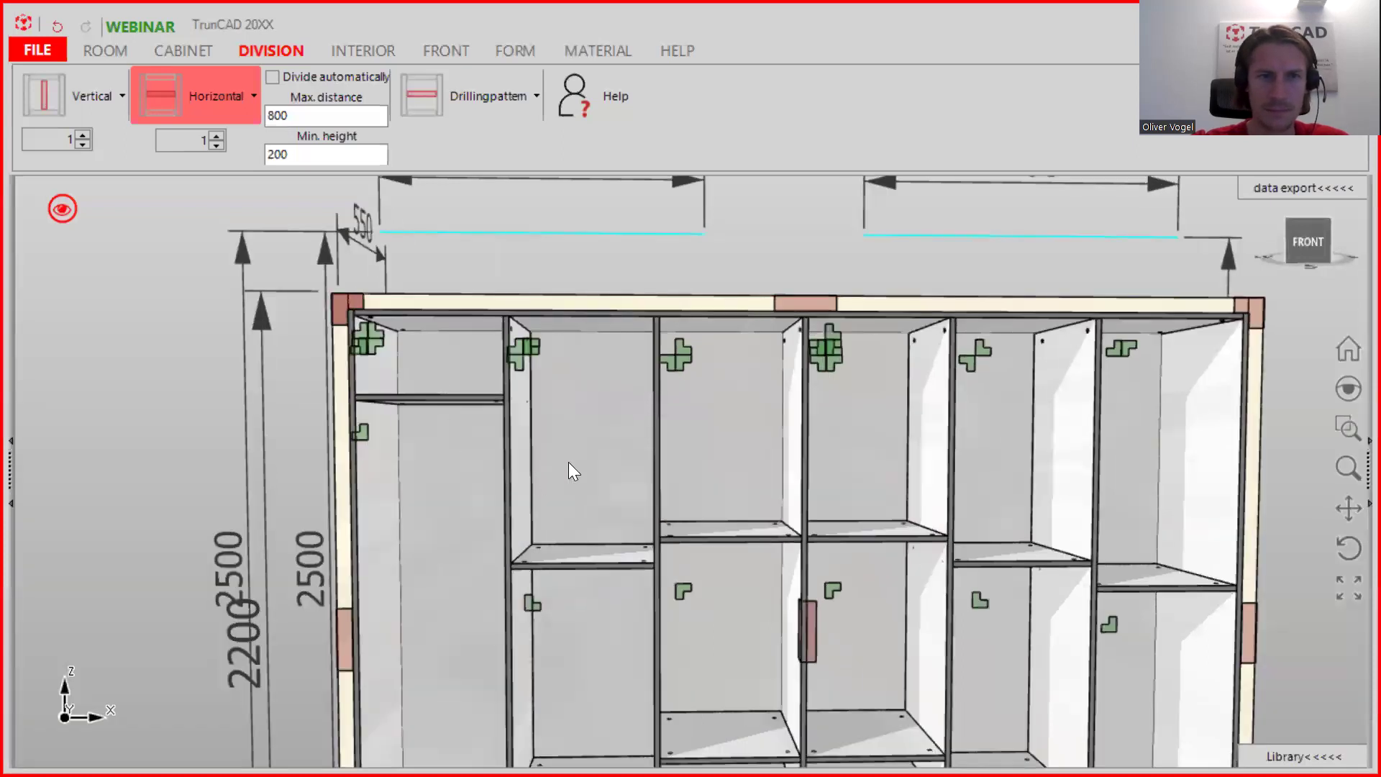
- Set the height of the area above the shelf in the second column from the left to 250
scroll(568, 378, "up", 3)
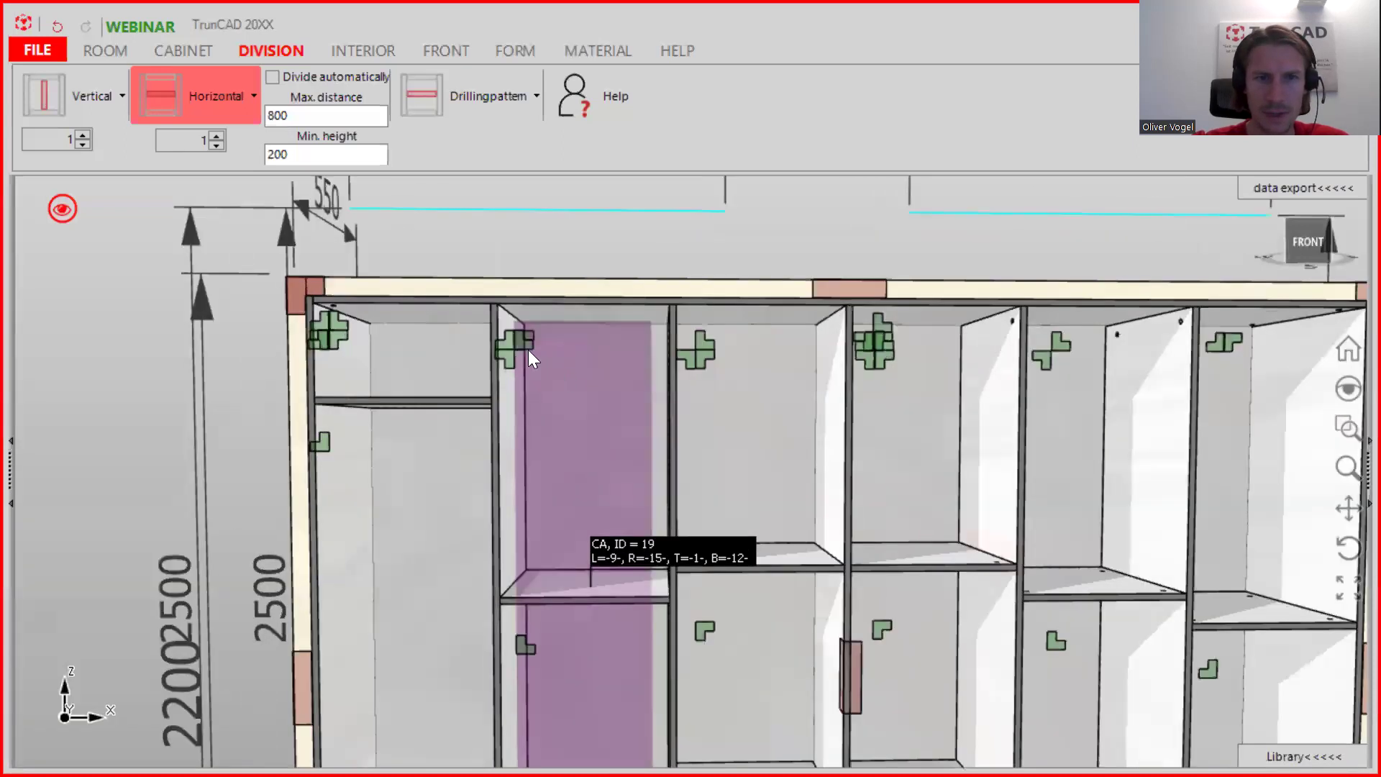
scroll(496, 354, "down", 3)
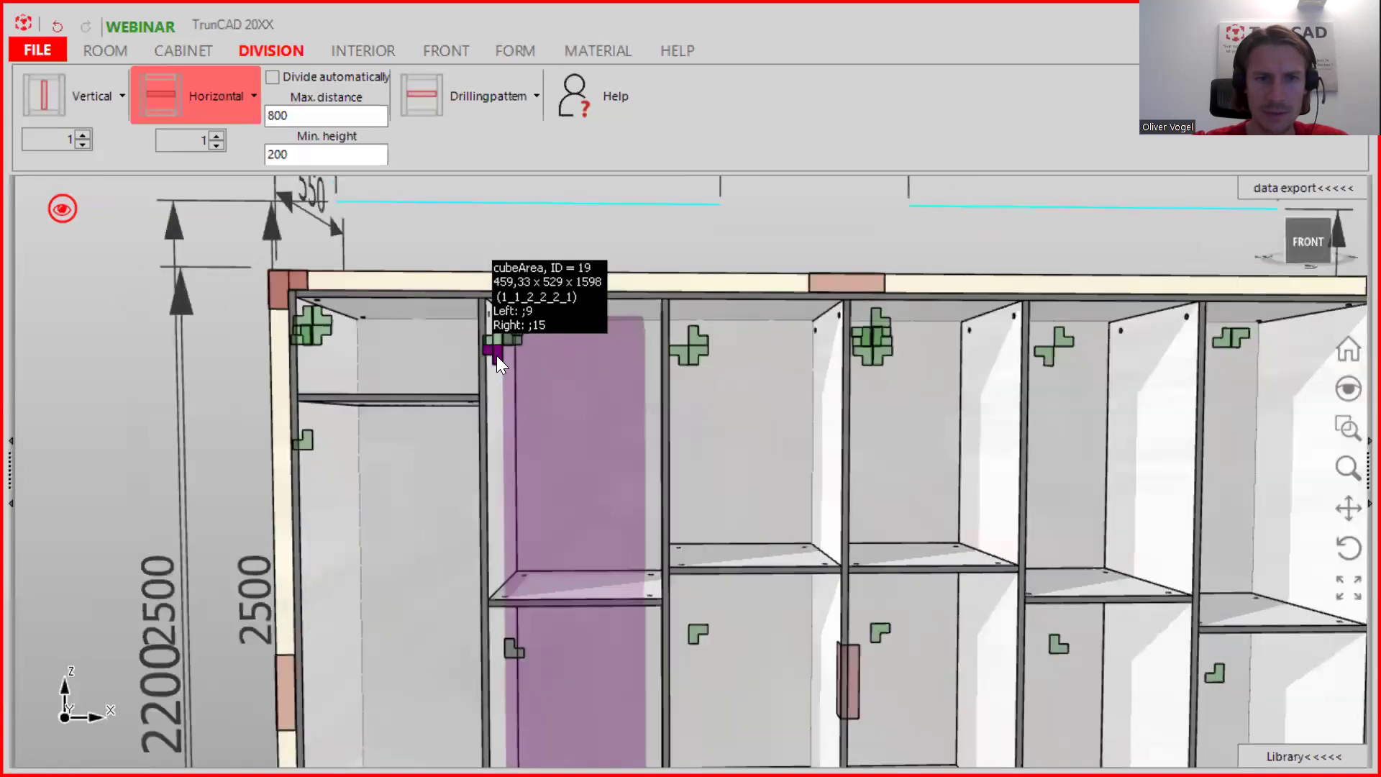
scroll(496, 356, "down", 2)
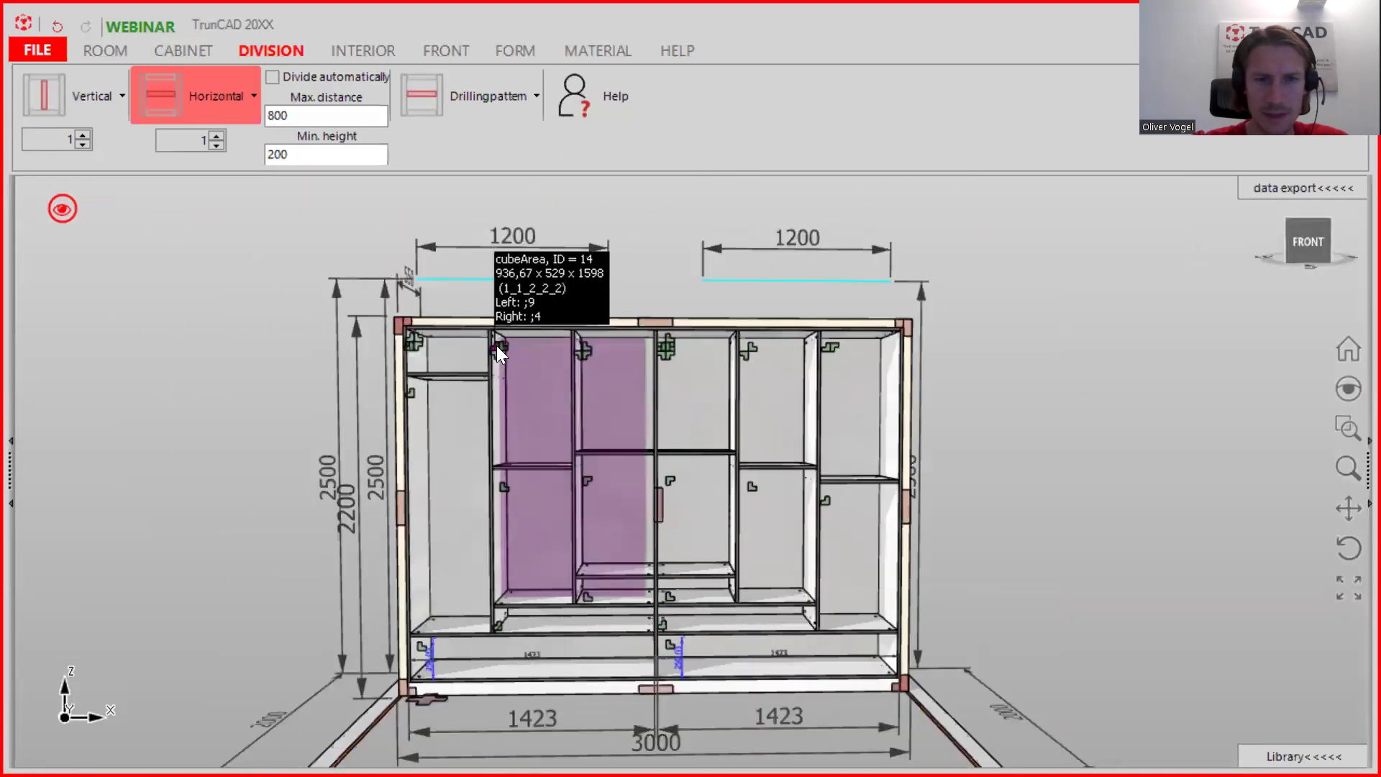
scroll(498, 349, "up", 1)
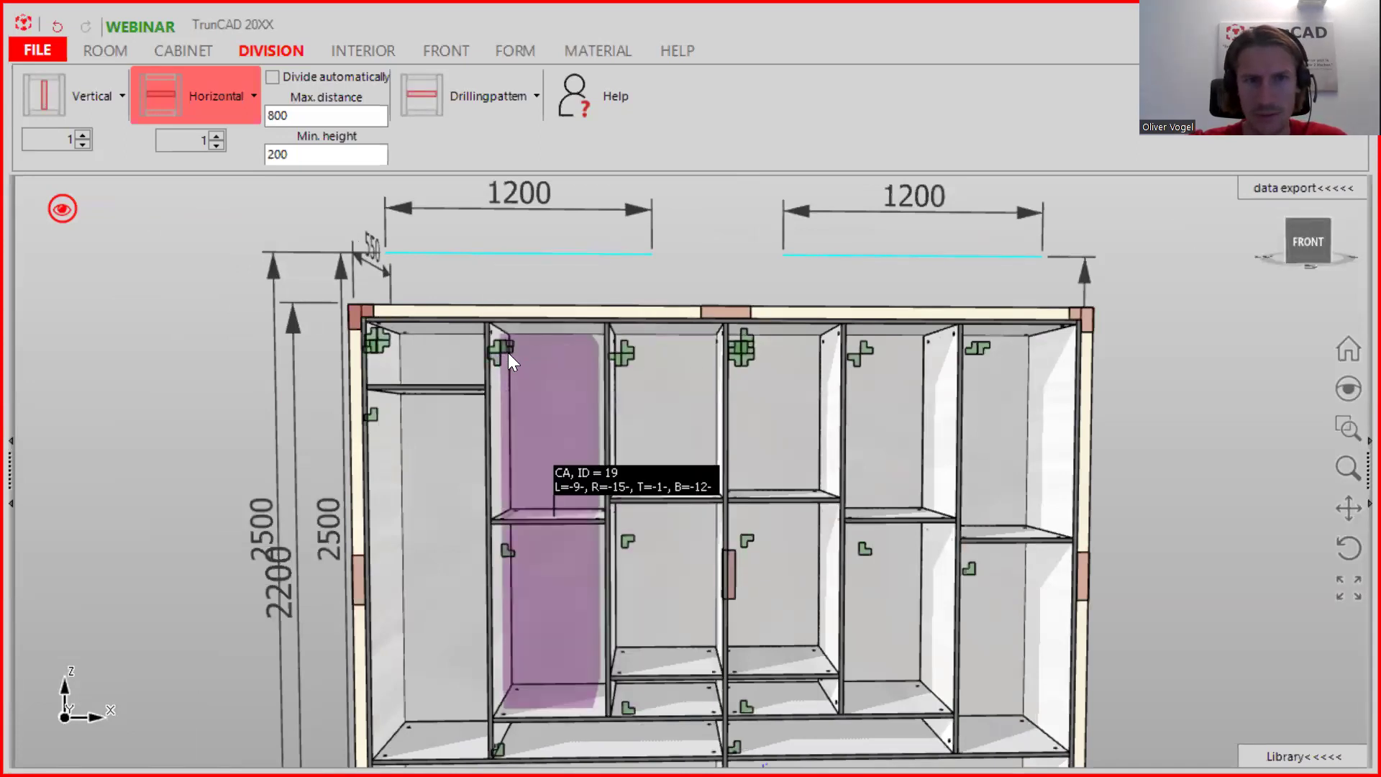
right_click(509, 349)
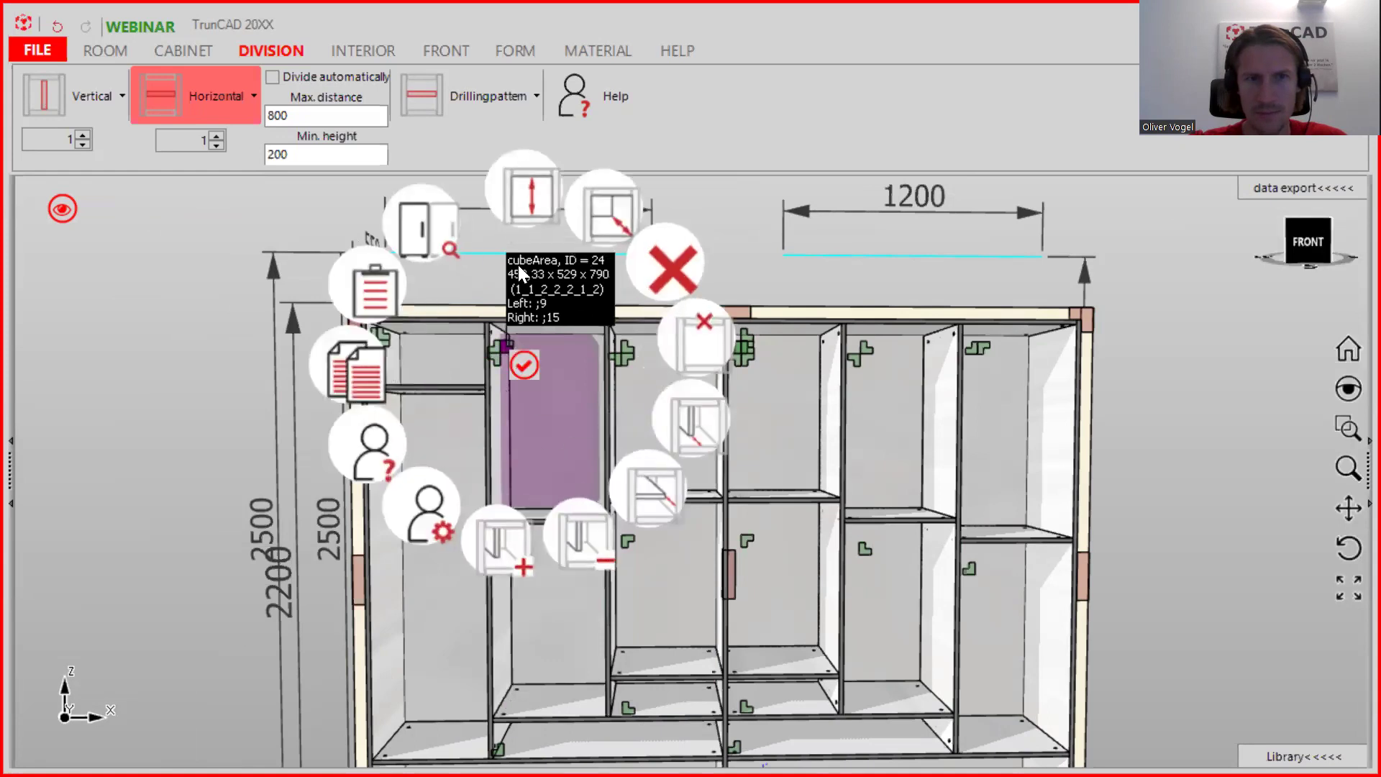
left_click(527, 189)
type("250")
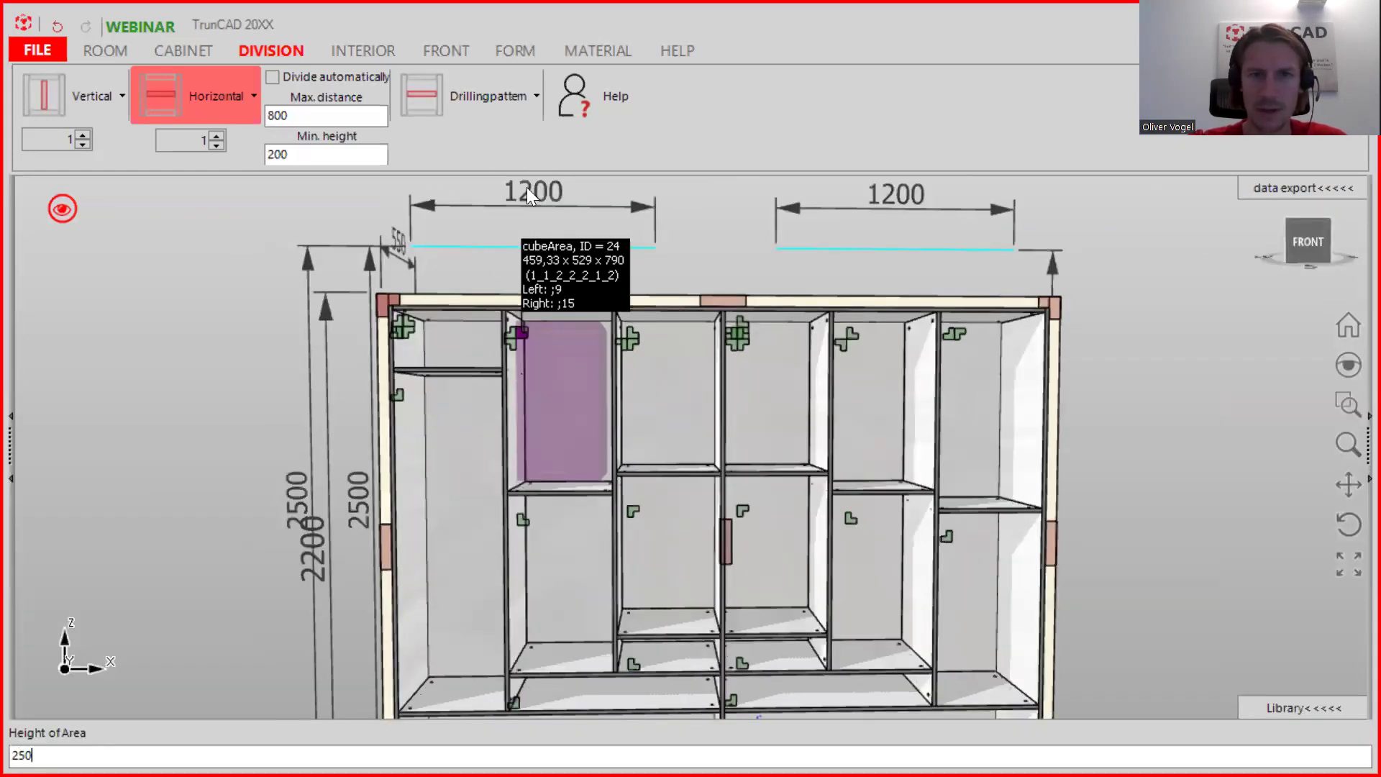
key("Return")
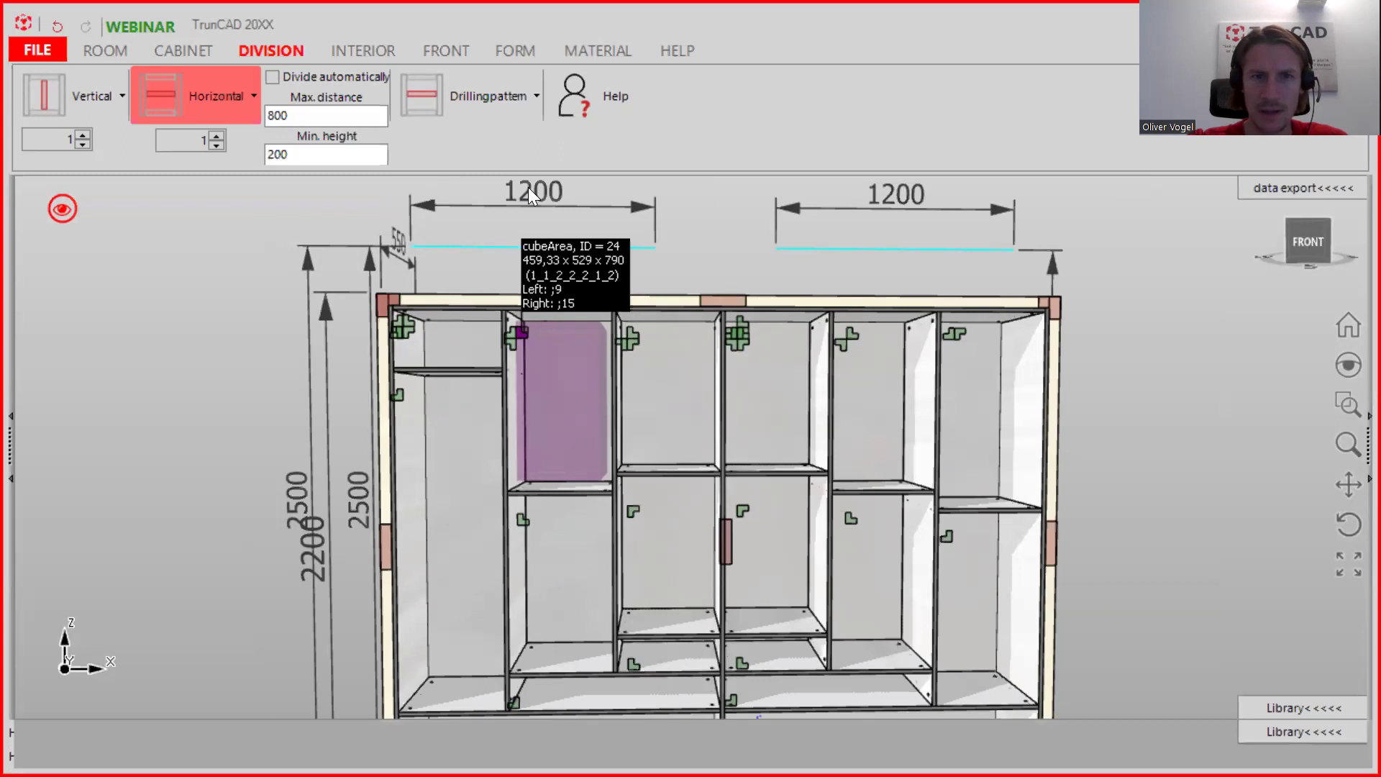
- Set the height of the area above the shelf in the third column from the left to 250
scroll(587, 316, "up", 5)
scroll(616, 346, "down", 3)
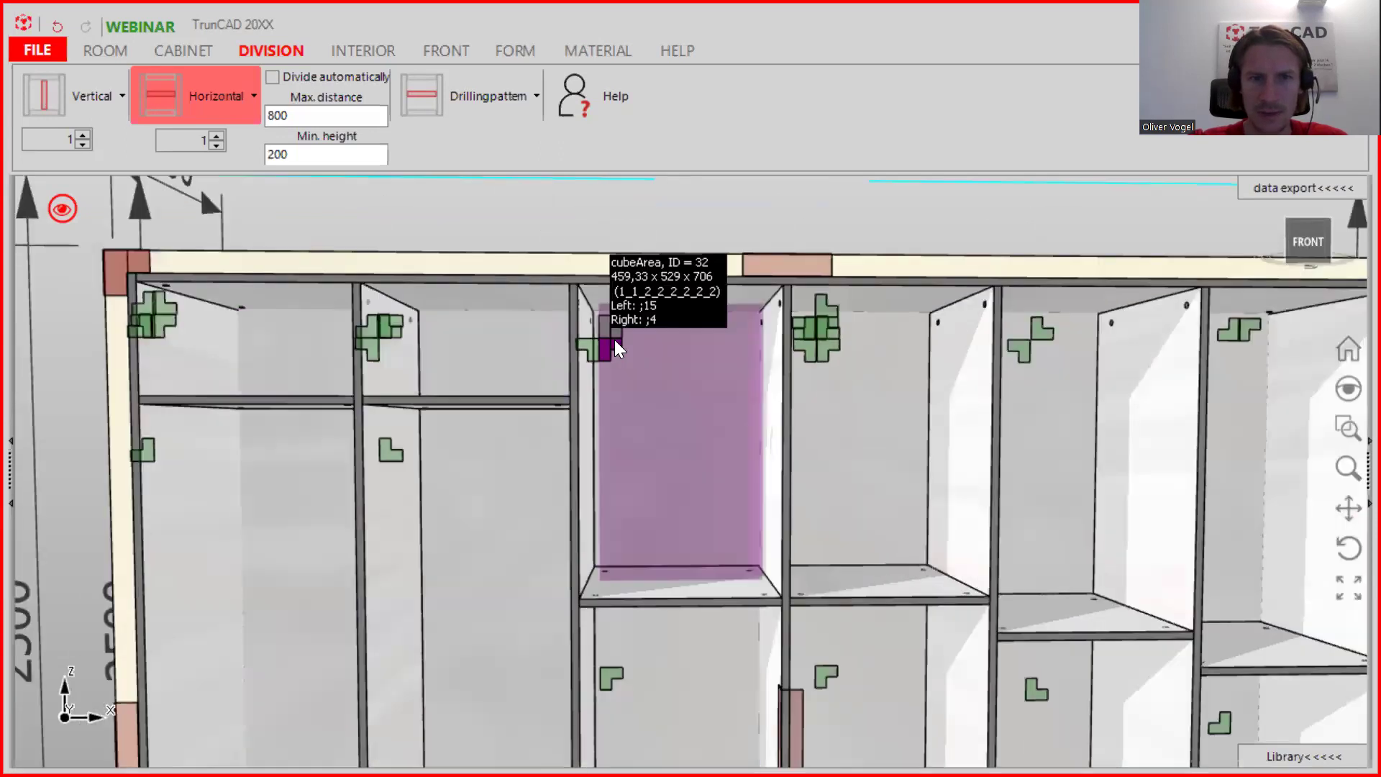
left_click(614, 340)
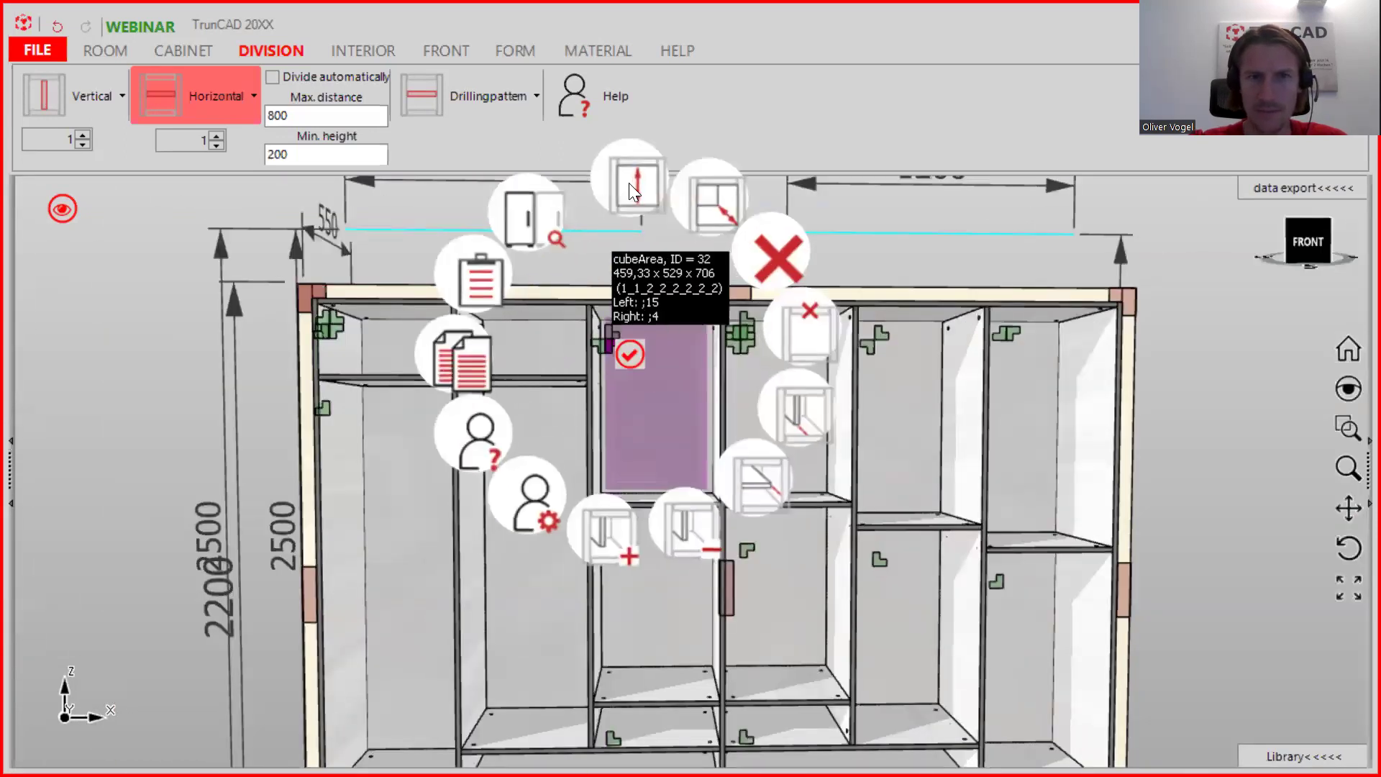
left_click(628, 181)
type("250")
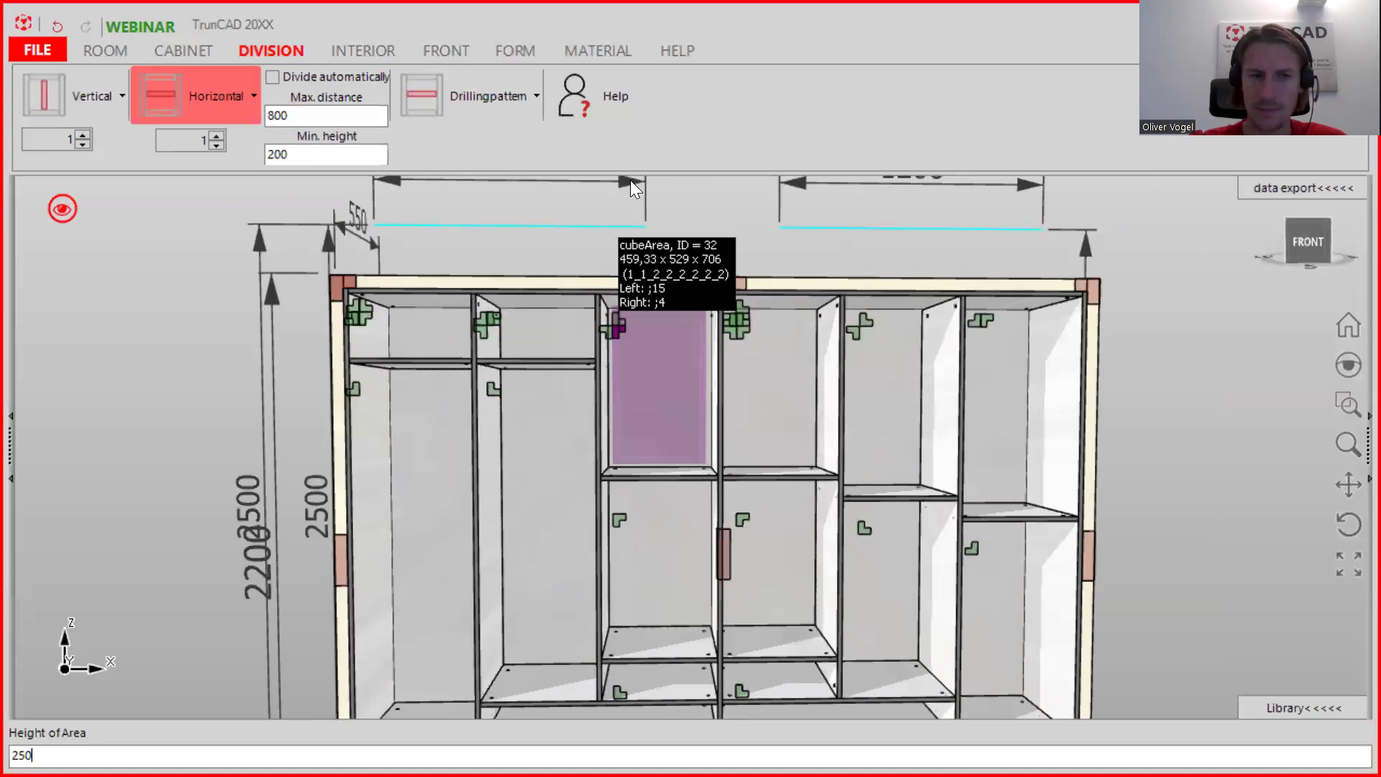
key("Return")
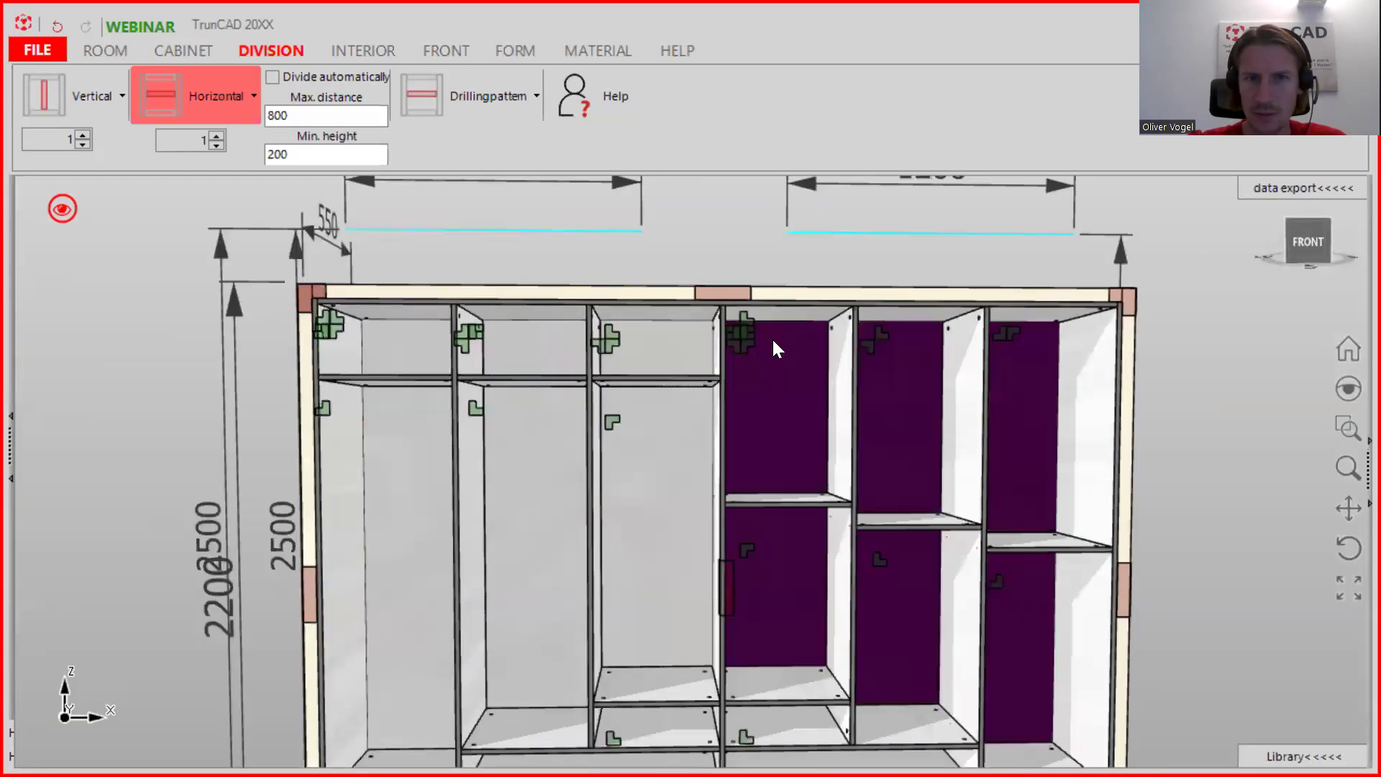
- Set the height of the area above the shelf in the fourth column from the left to 250
scroll(781, 344, "up", 3)
scroll(787, 344, "up", 1)
middle_click_drag(788, 344, 763, 336)
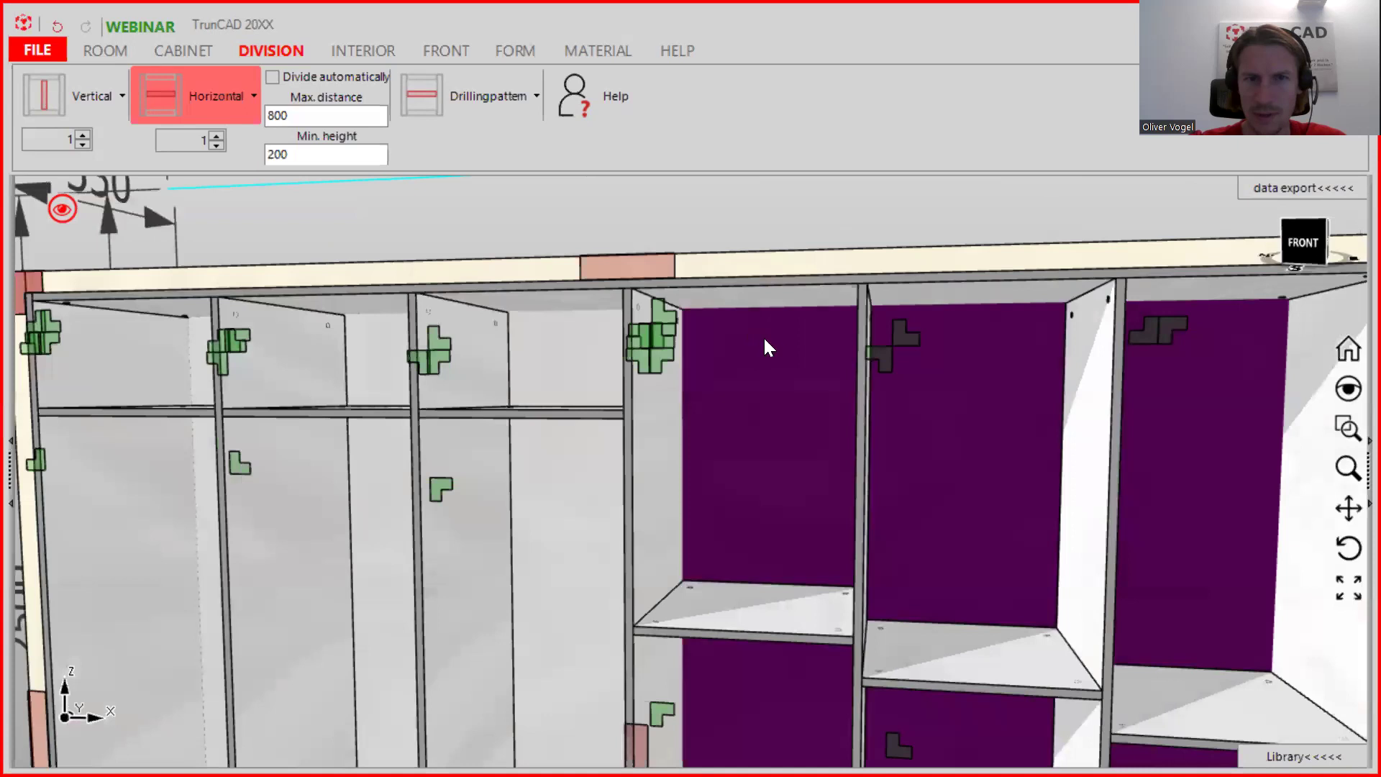
scroll(676, 338, "down", 5)
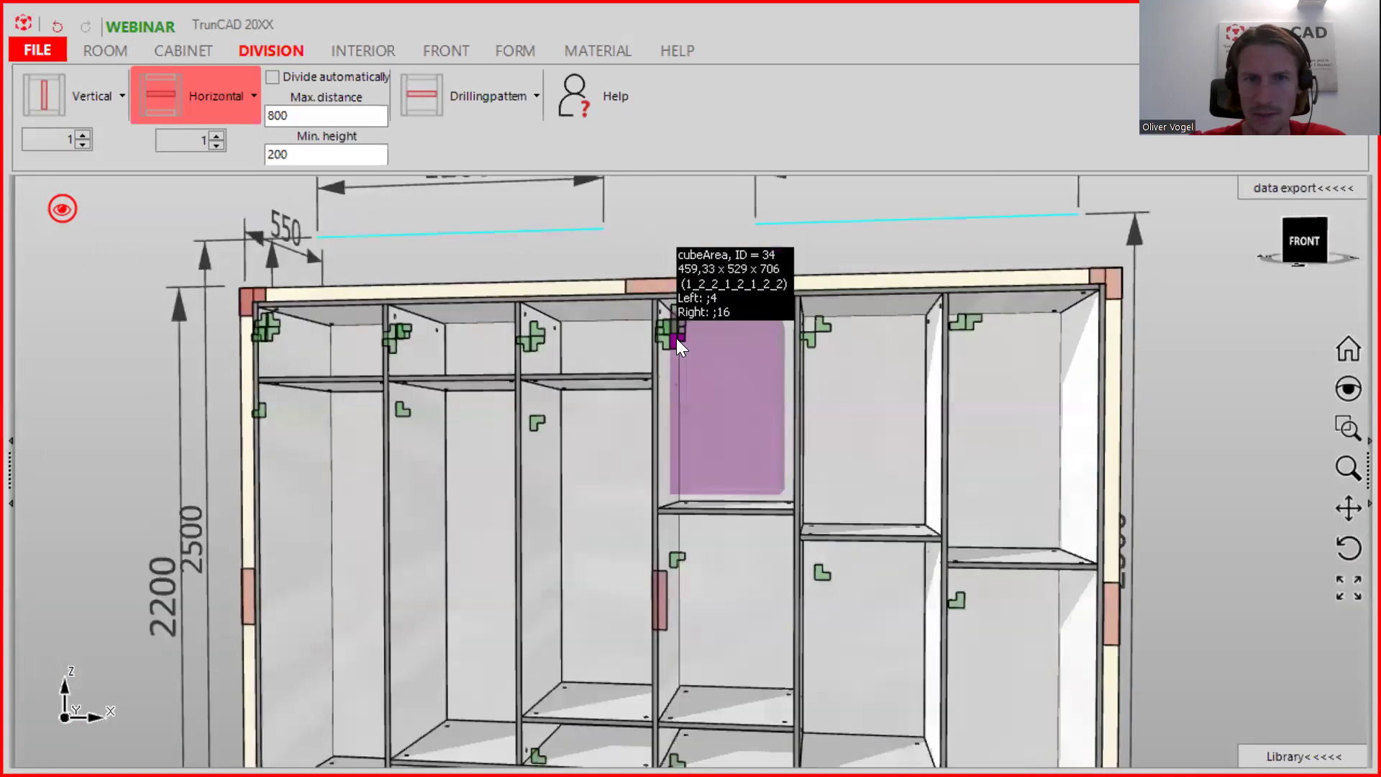
right_click(677, 337)
left_click(700, 178)
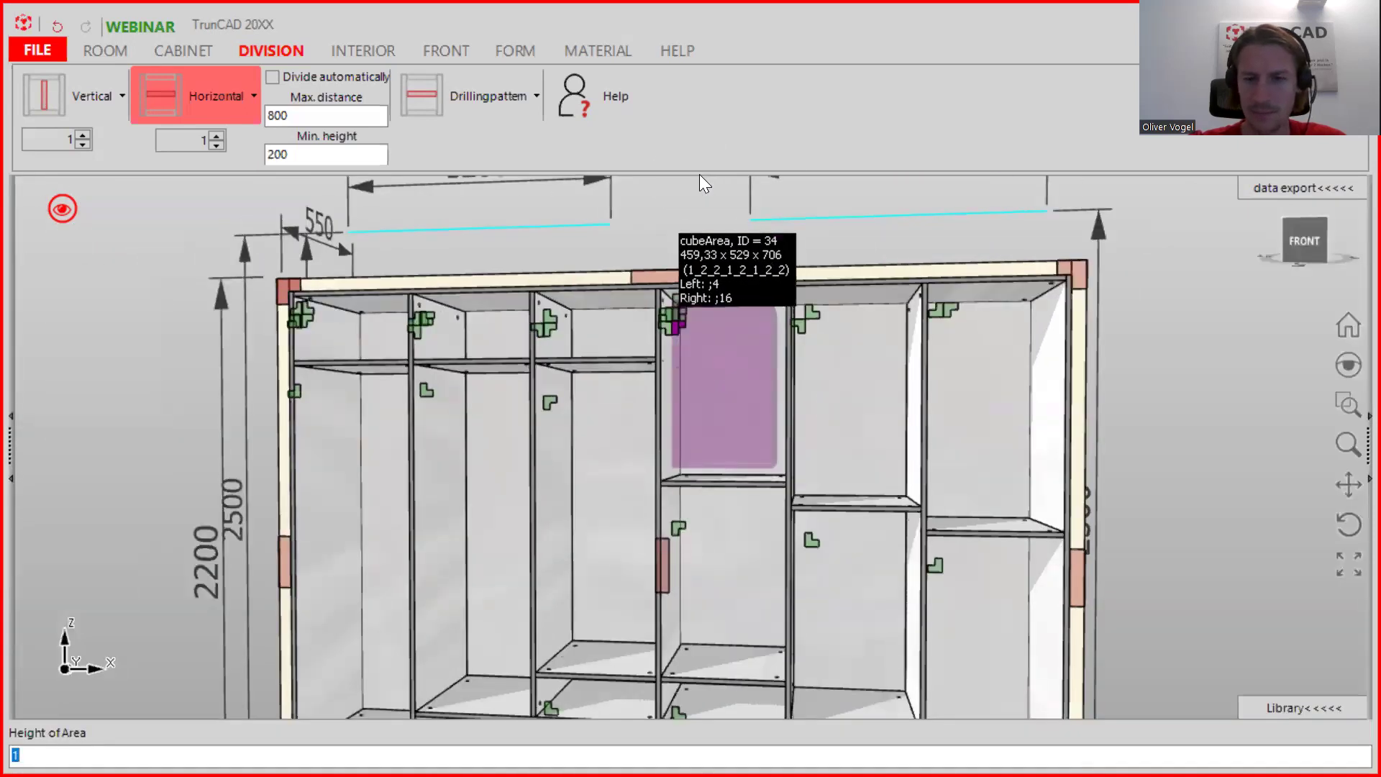
type("250")
key("Return")
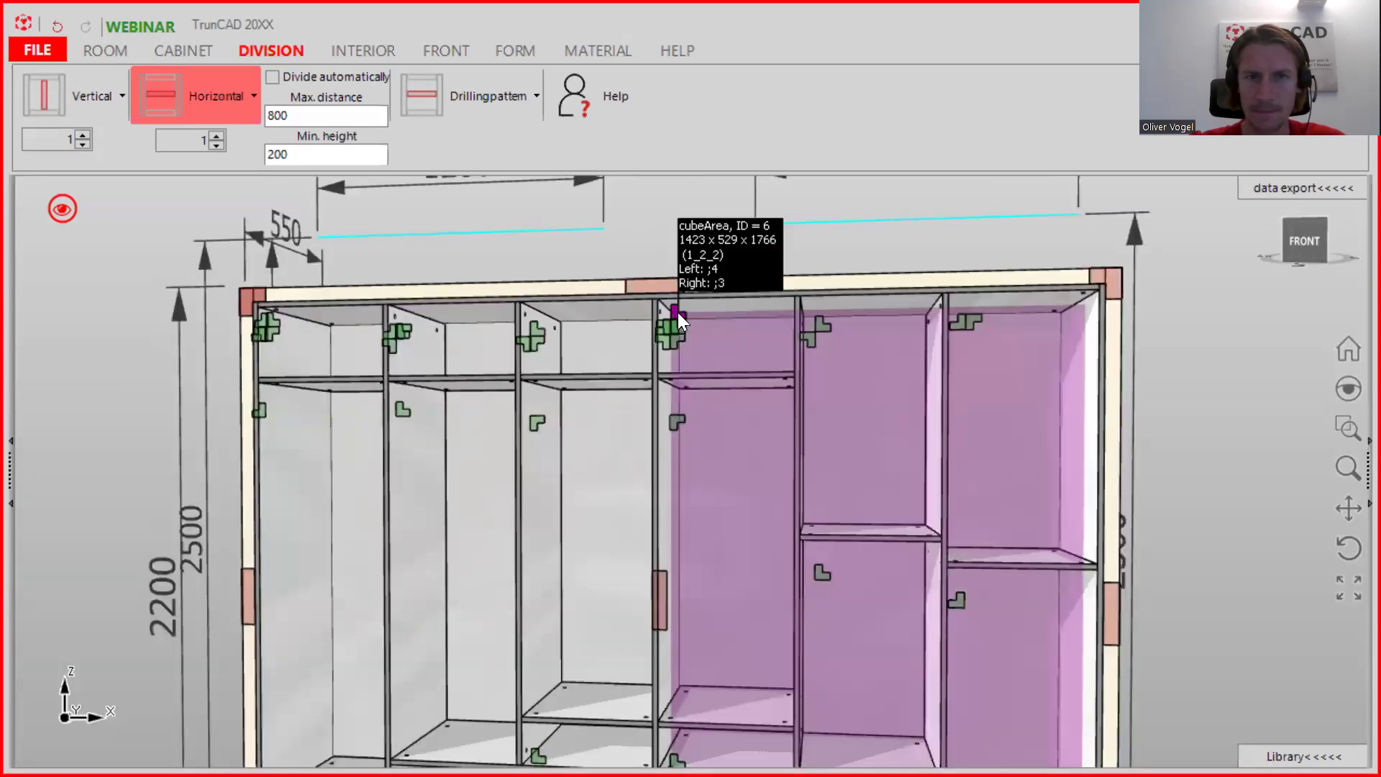
scroll(678, 312, "down", 3)
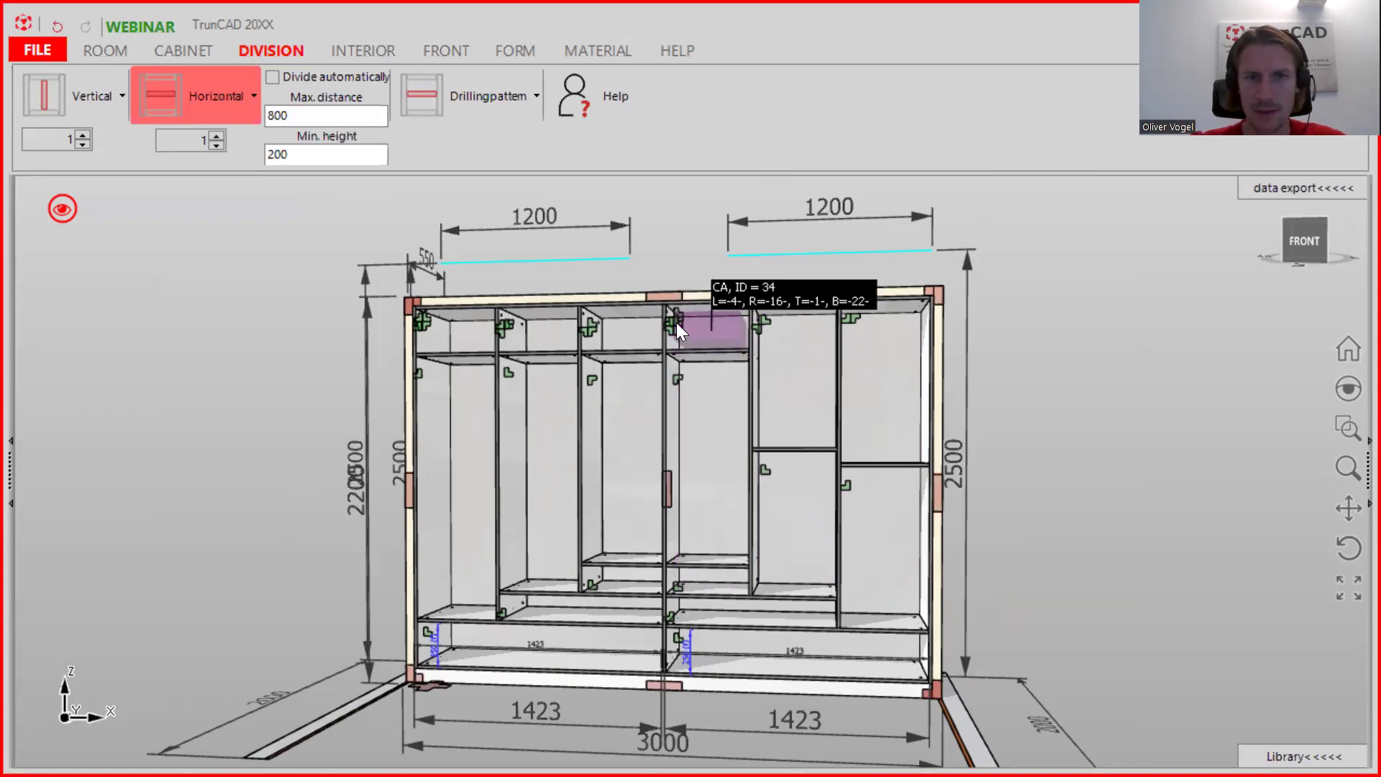
left_click(822, 331)
scroll(804, 325, "up", 2)
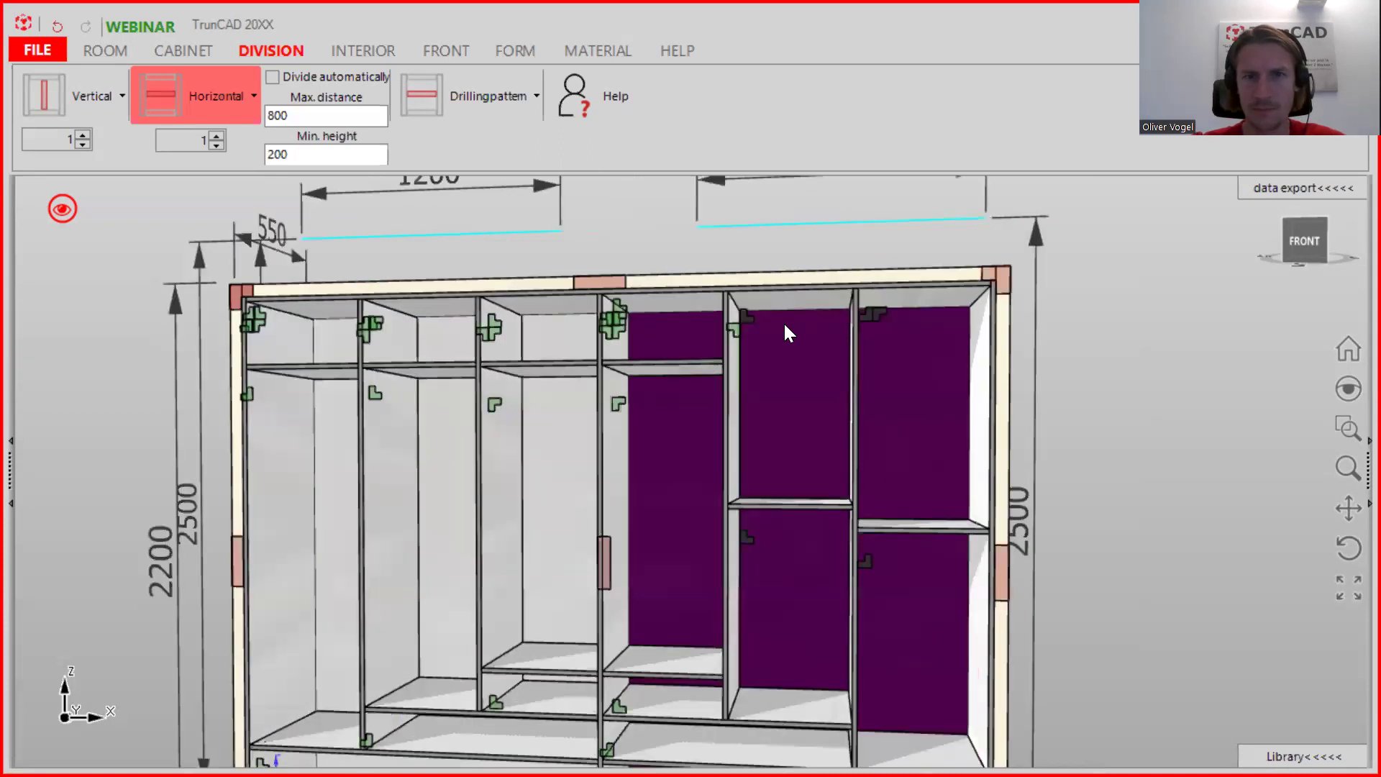
left_click(748, 316)
right_click(749, 316)
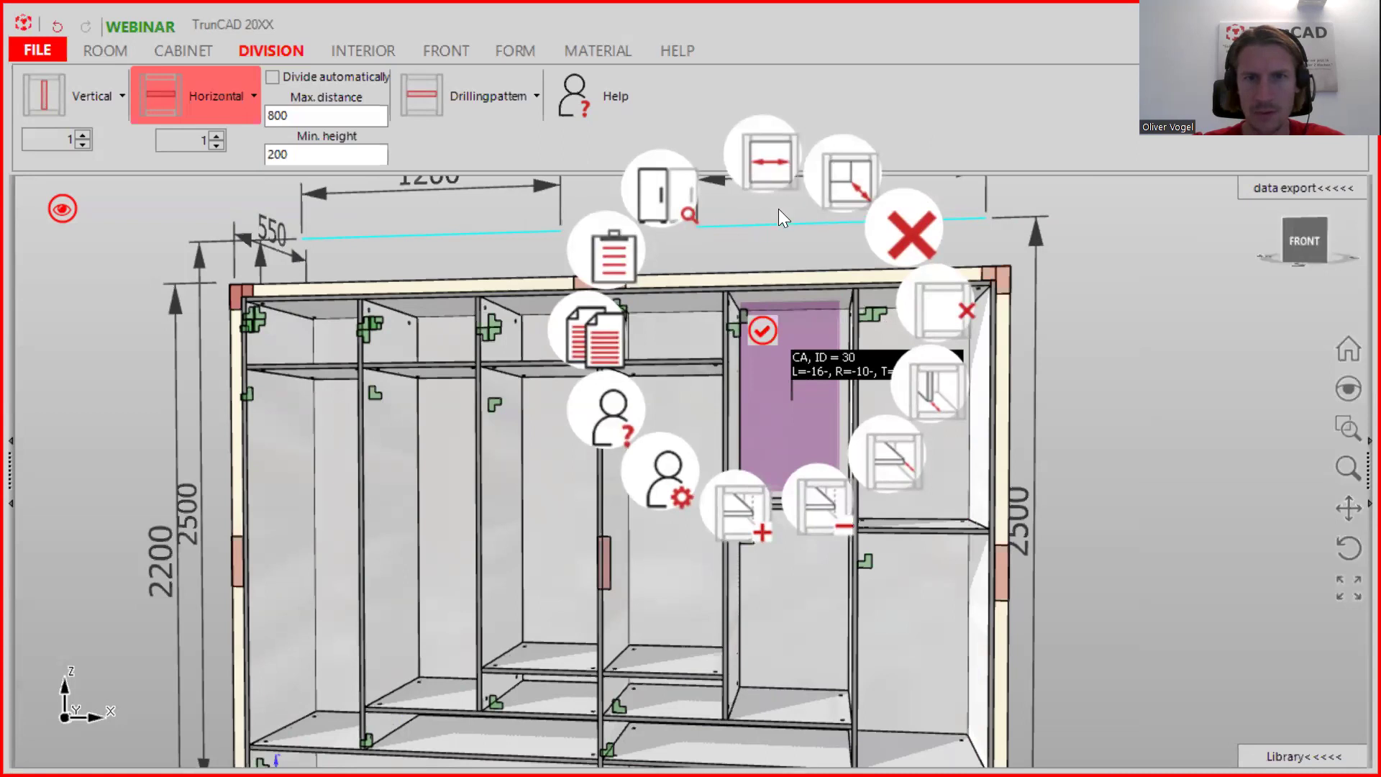
scroll(775, 283, "down", 3)
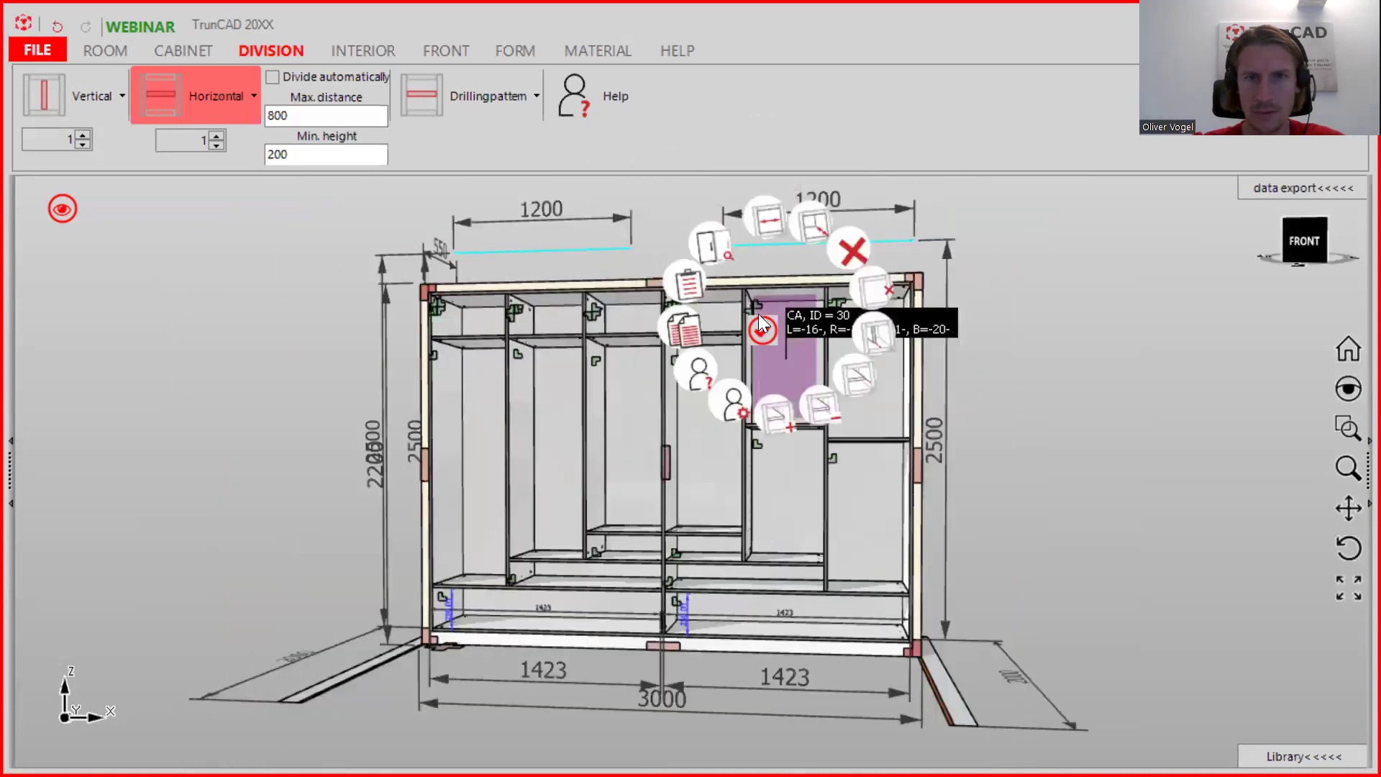
- Set the height of the area above the shelf in the fifth column from the left to 250
scroll(755, 309, "up", 4)
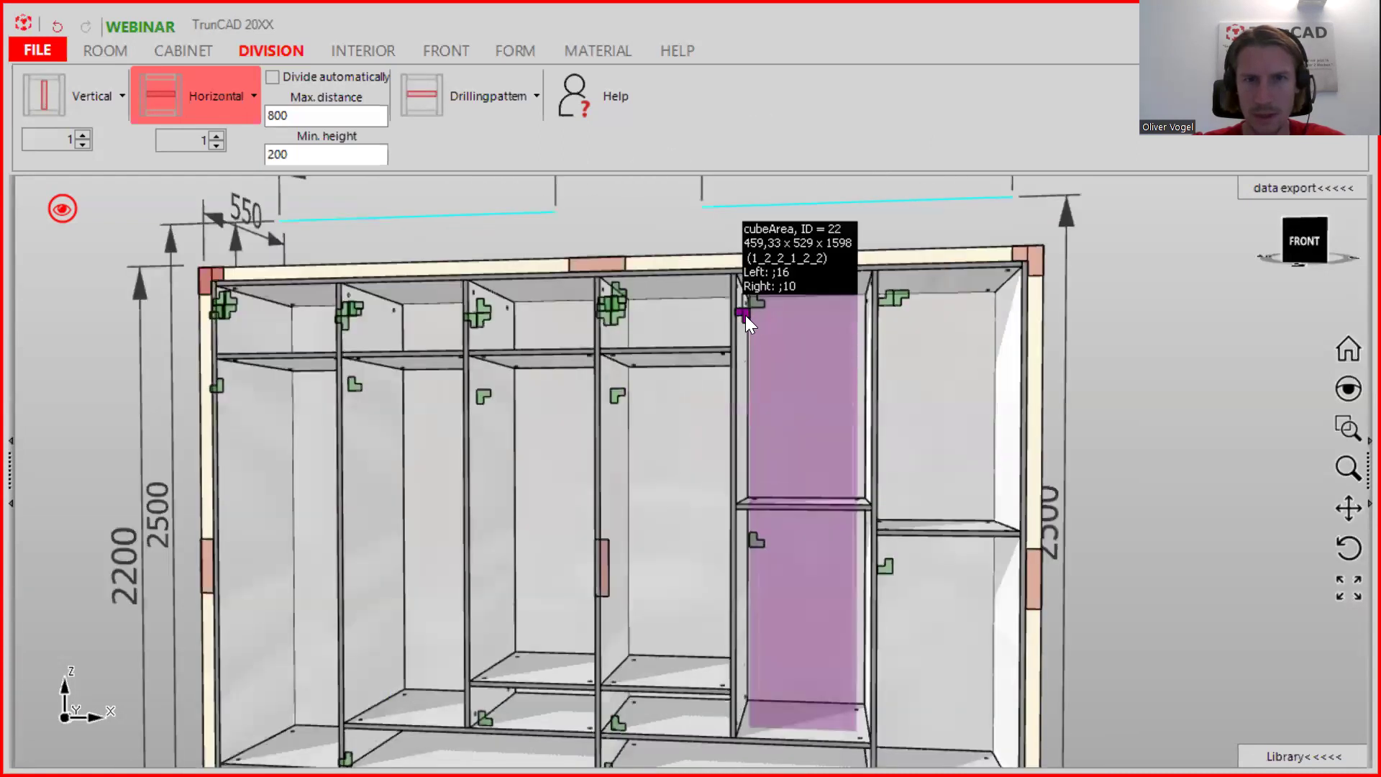
left_click(759, 302)
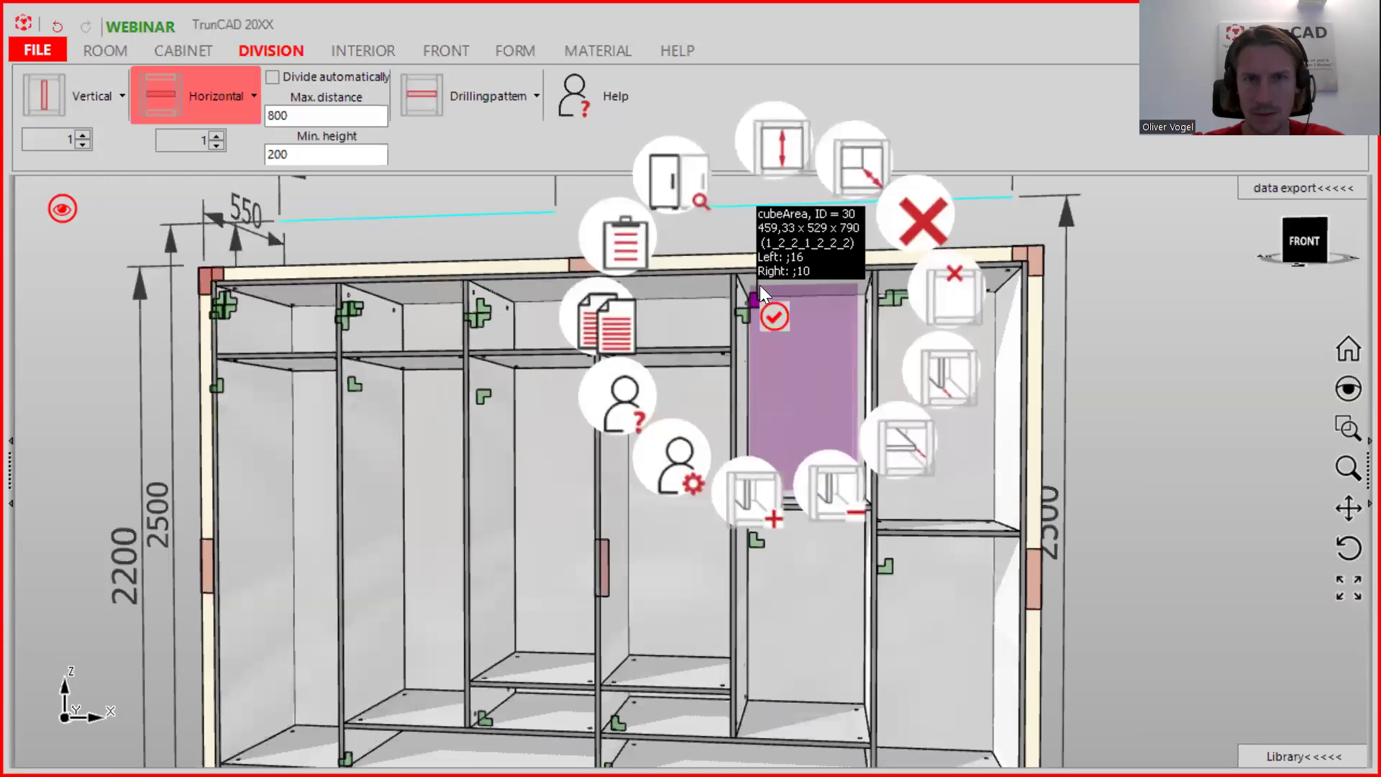
left_click(778, 147)
type("250")
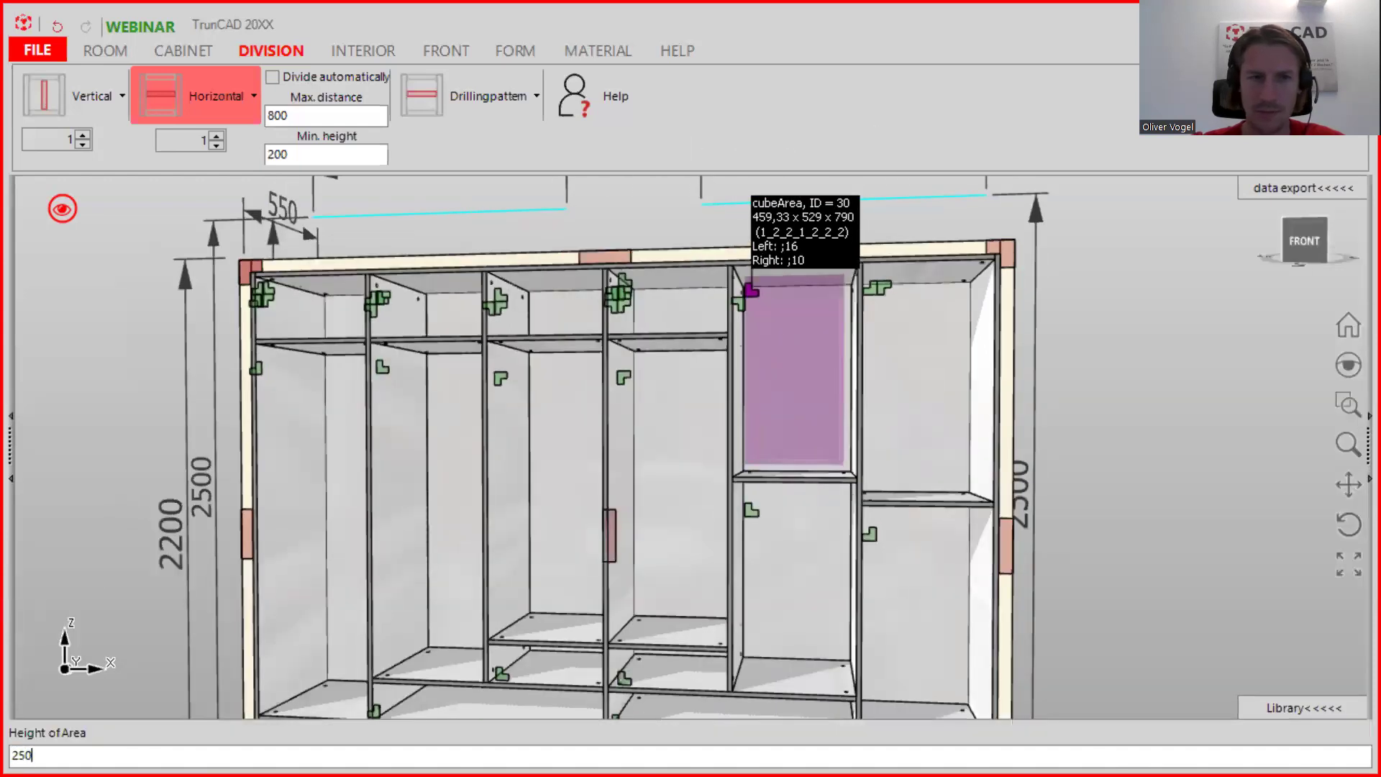
key("Return")
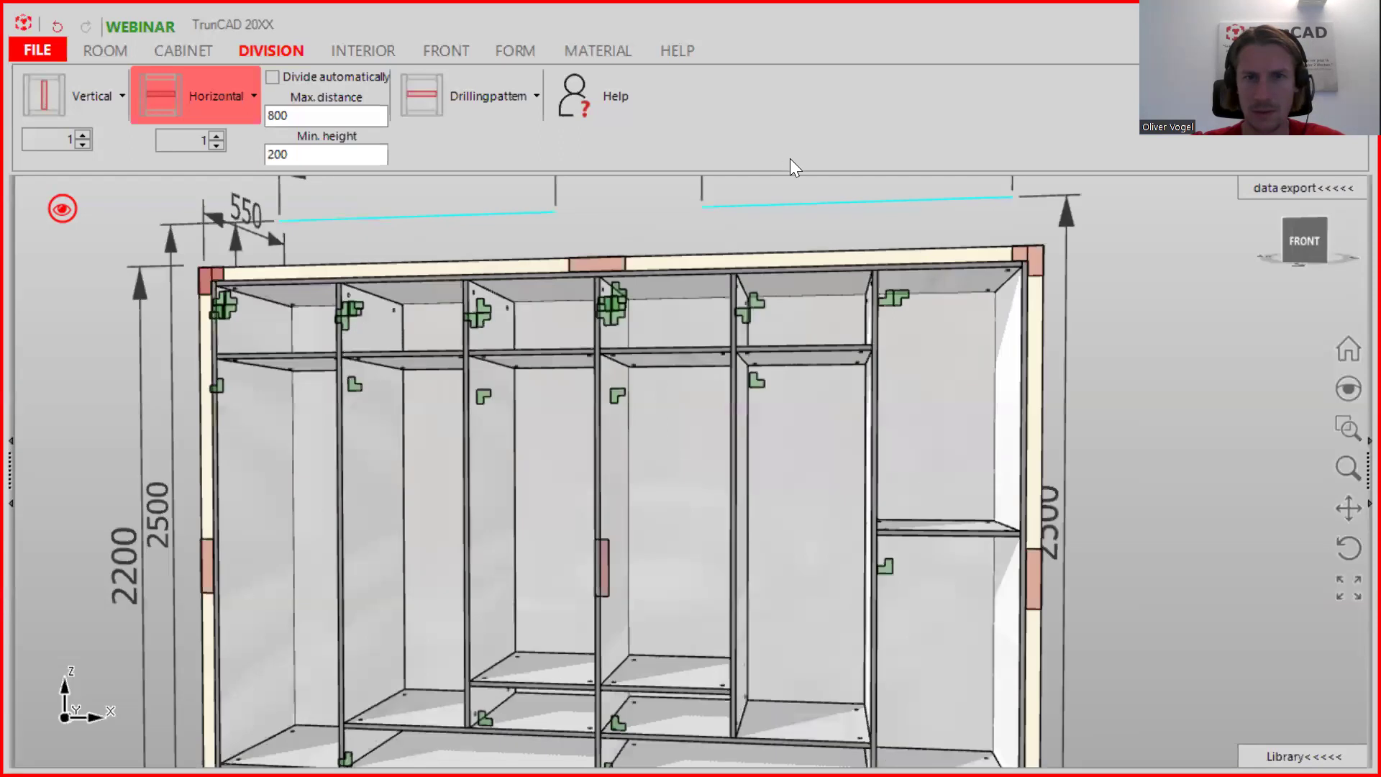
- Set the height of the area above the shelf in the rightmost column to 250
right_click(900, 297)
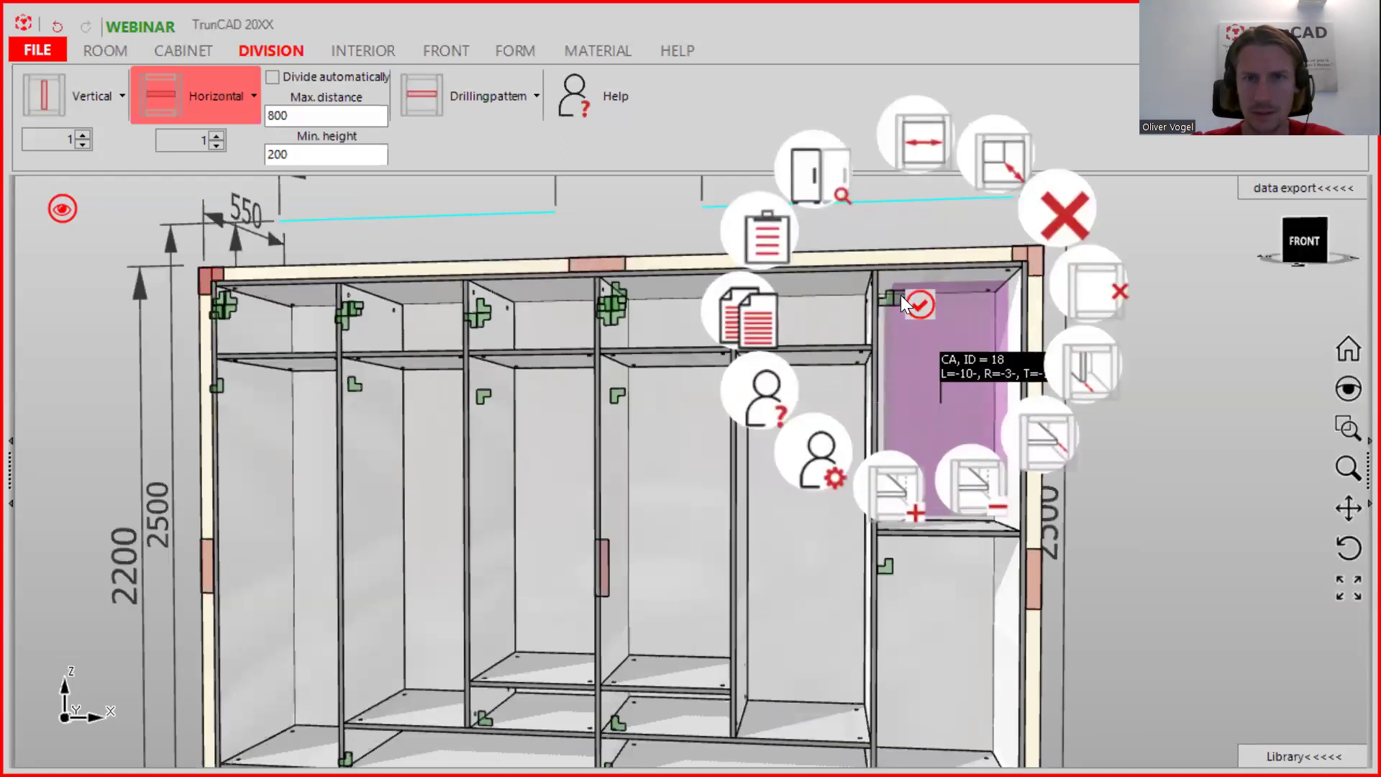
left_click(927, 147)
type("250")
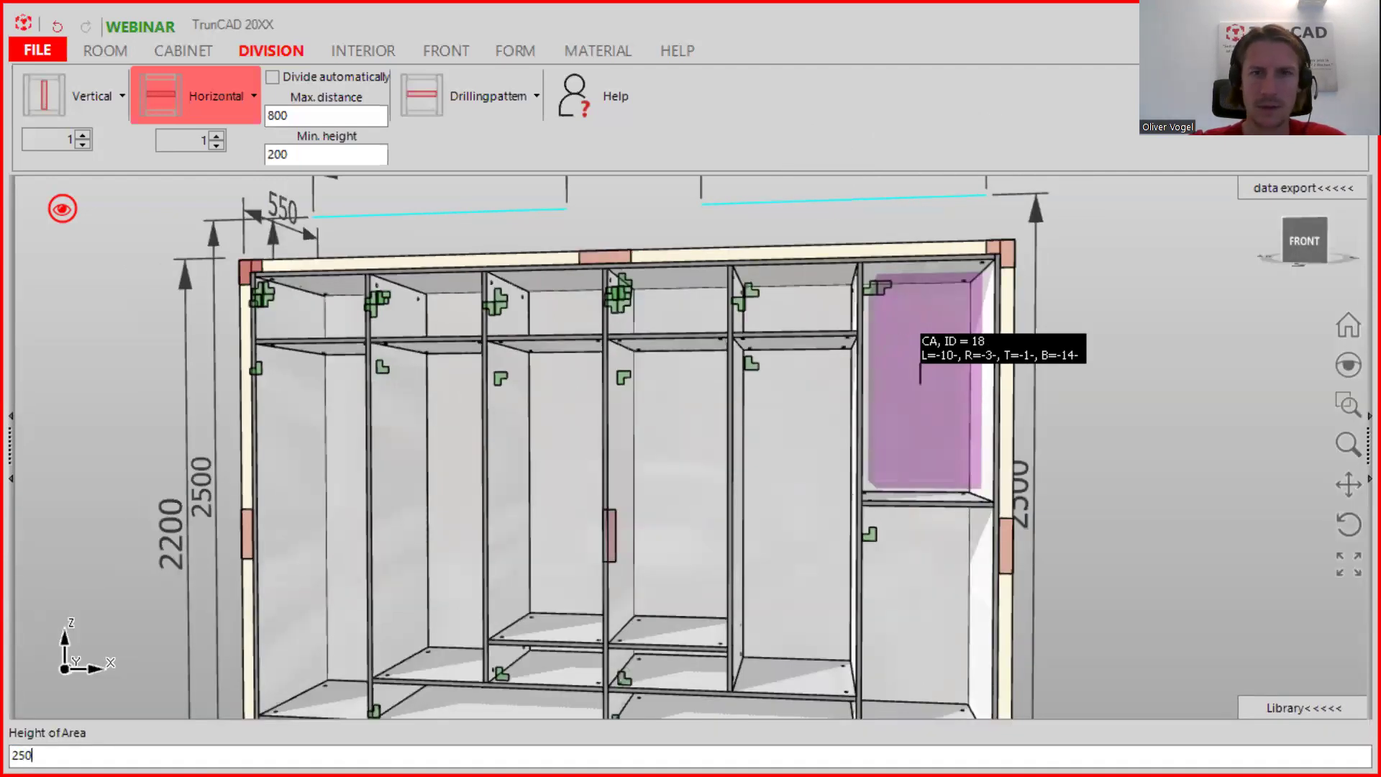
key("Return")
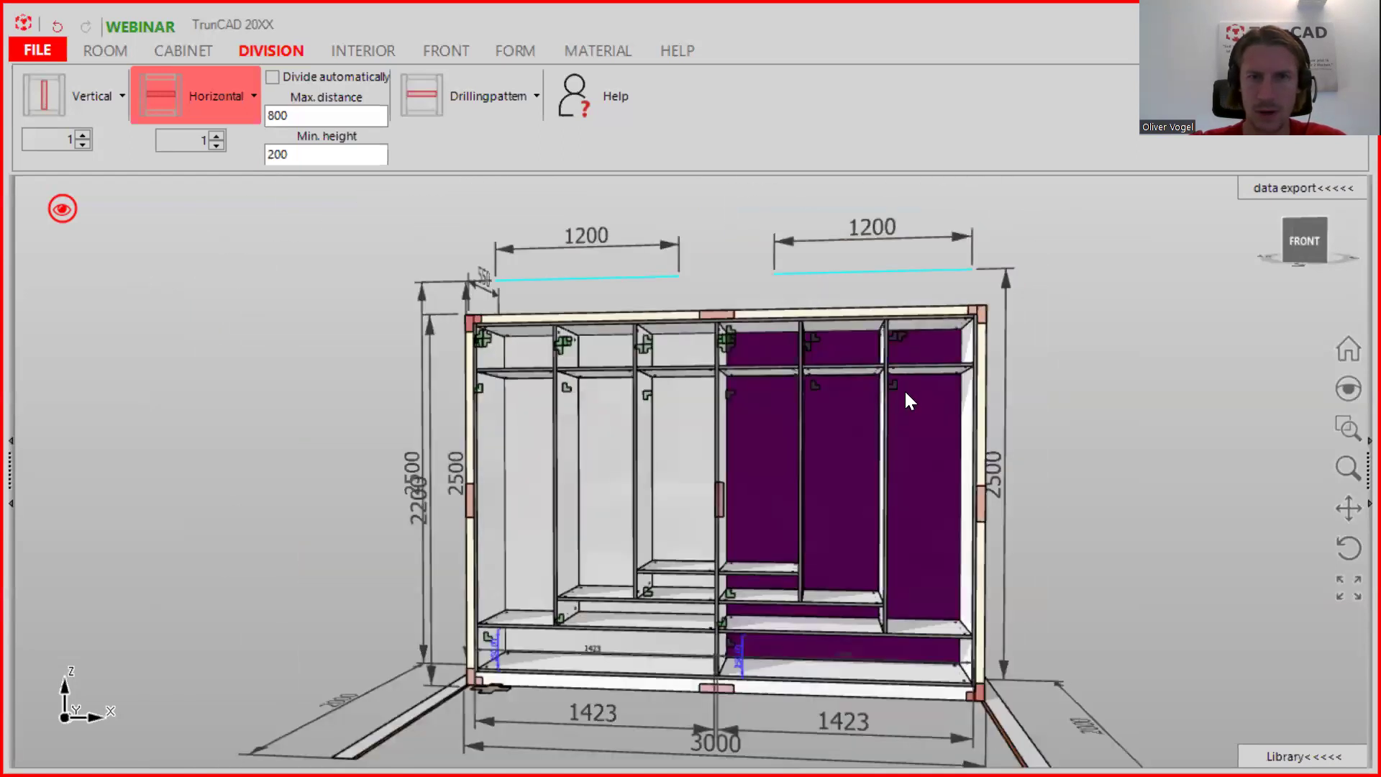
- Place a clothes lift in each of the two middle tall compartments, on both sides of the centre division
middle_click_drag(906, 392, 937, 417)
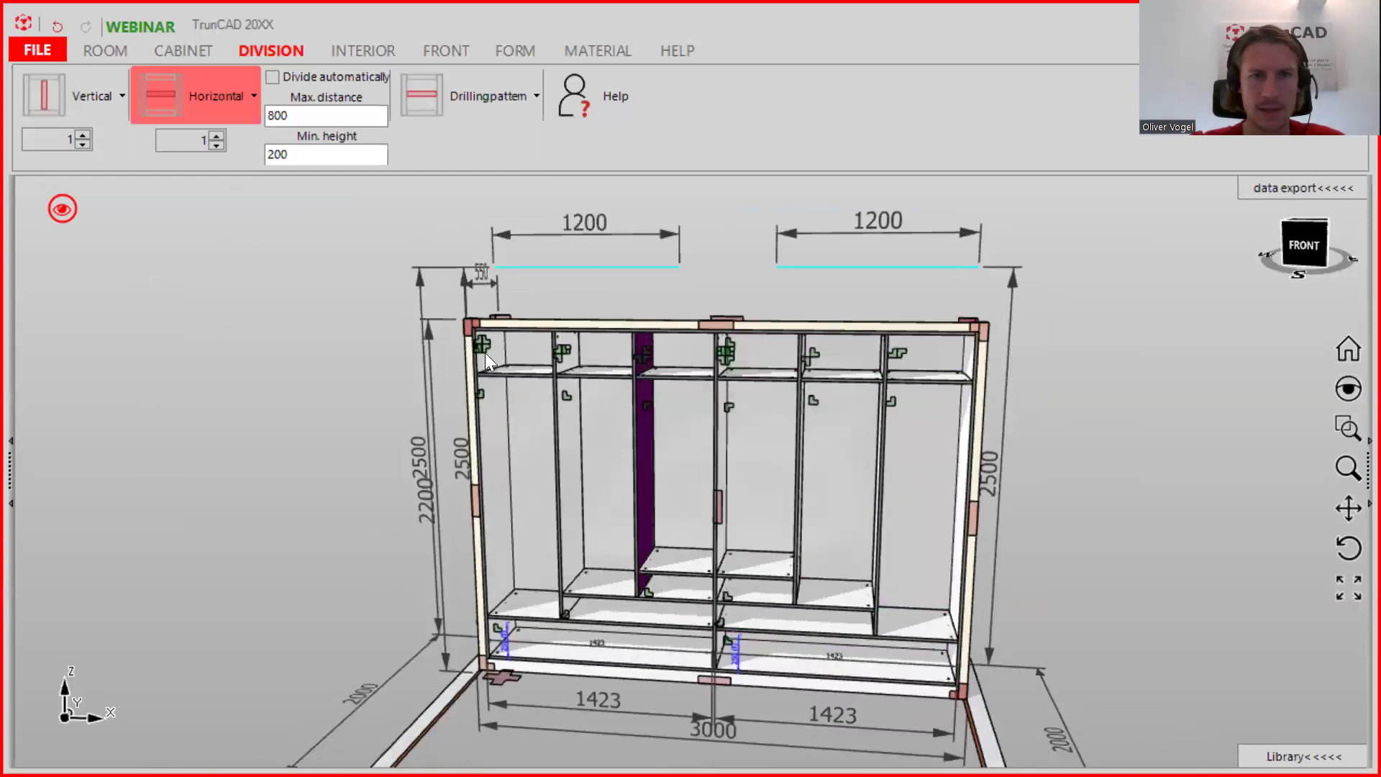
left_click(368, 51)
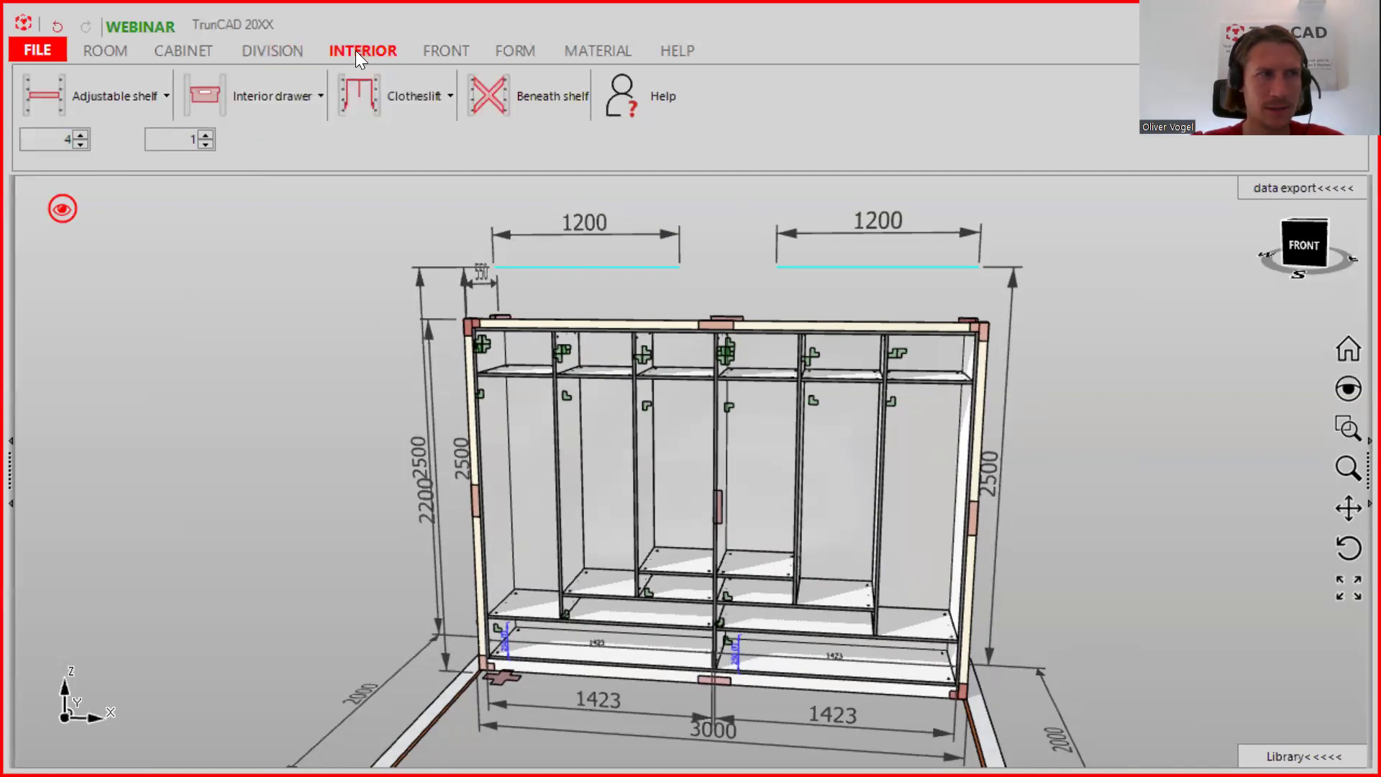
left_click(357, 96)
left_click(693, 463)
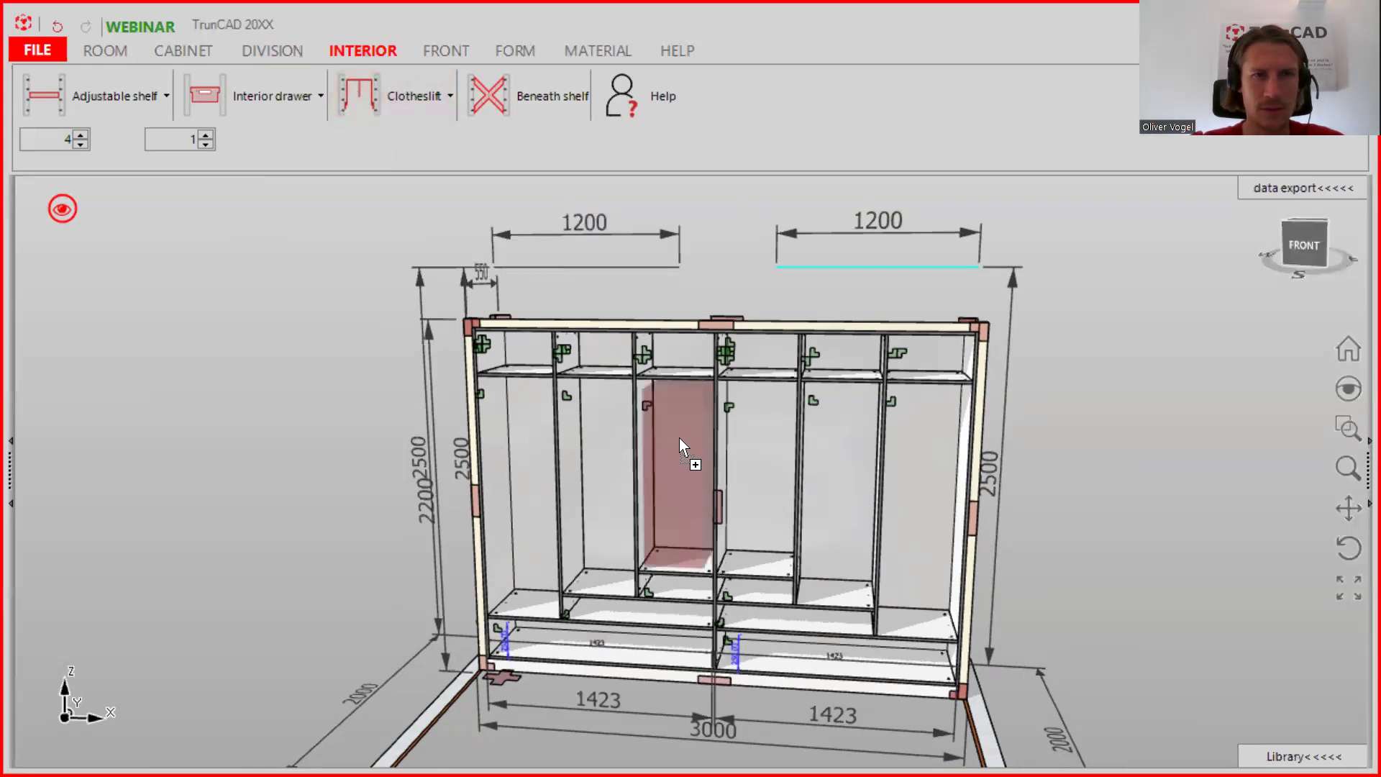
left_click(374, 101)
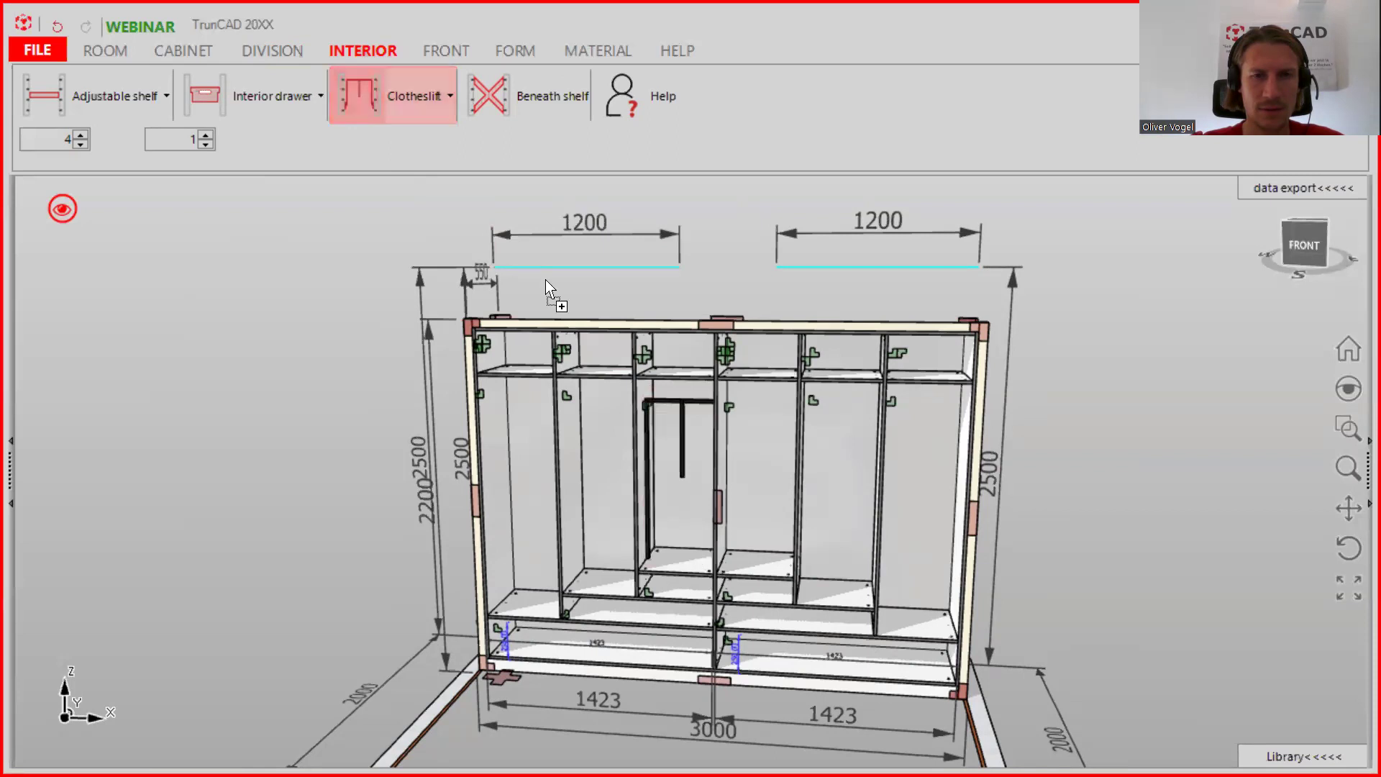
left_click(735, 440)
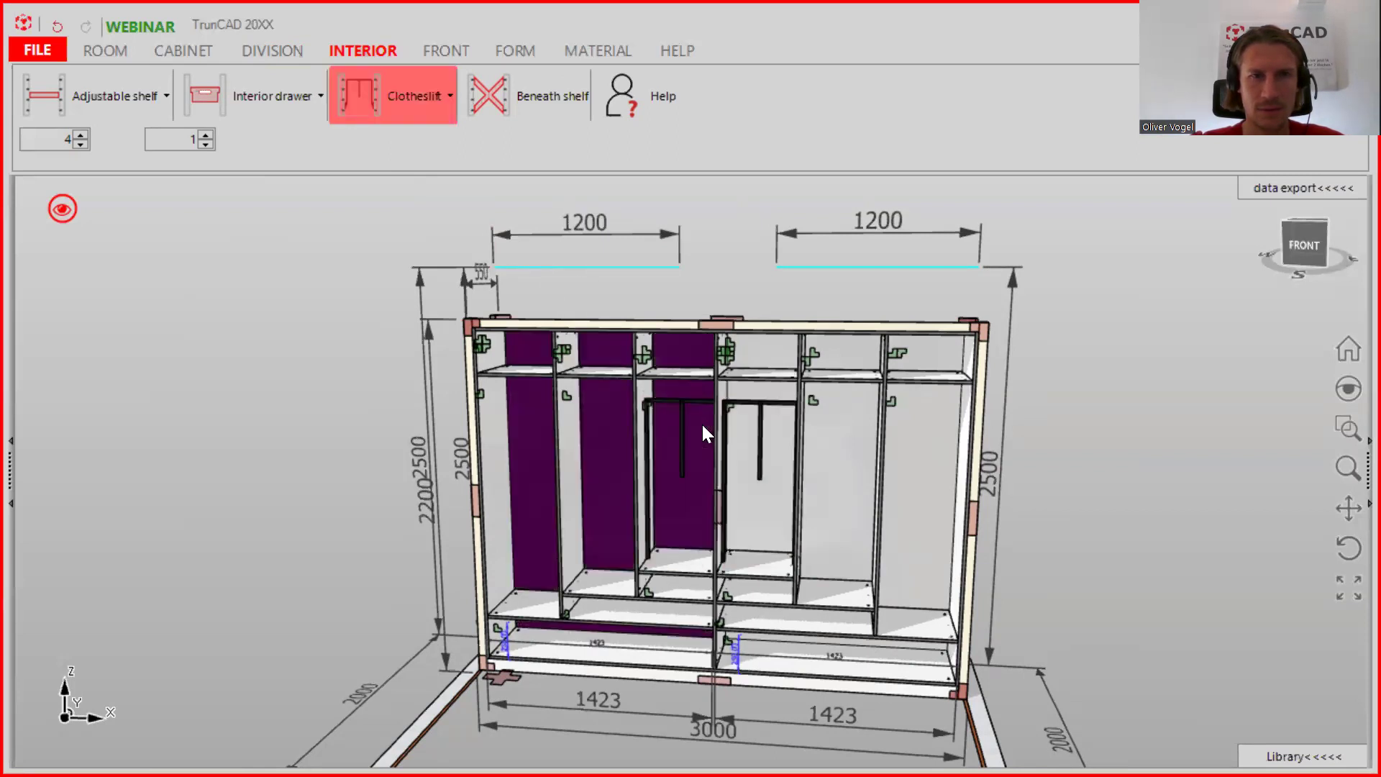
middle_click_drag(780, 479, 791, 459)
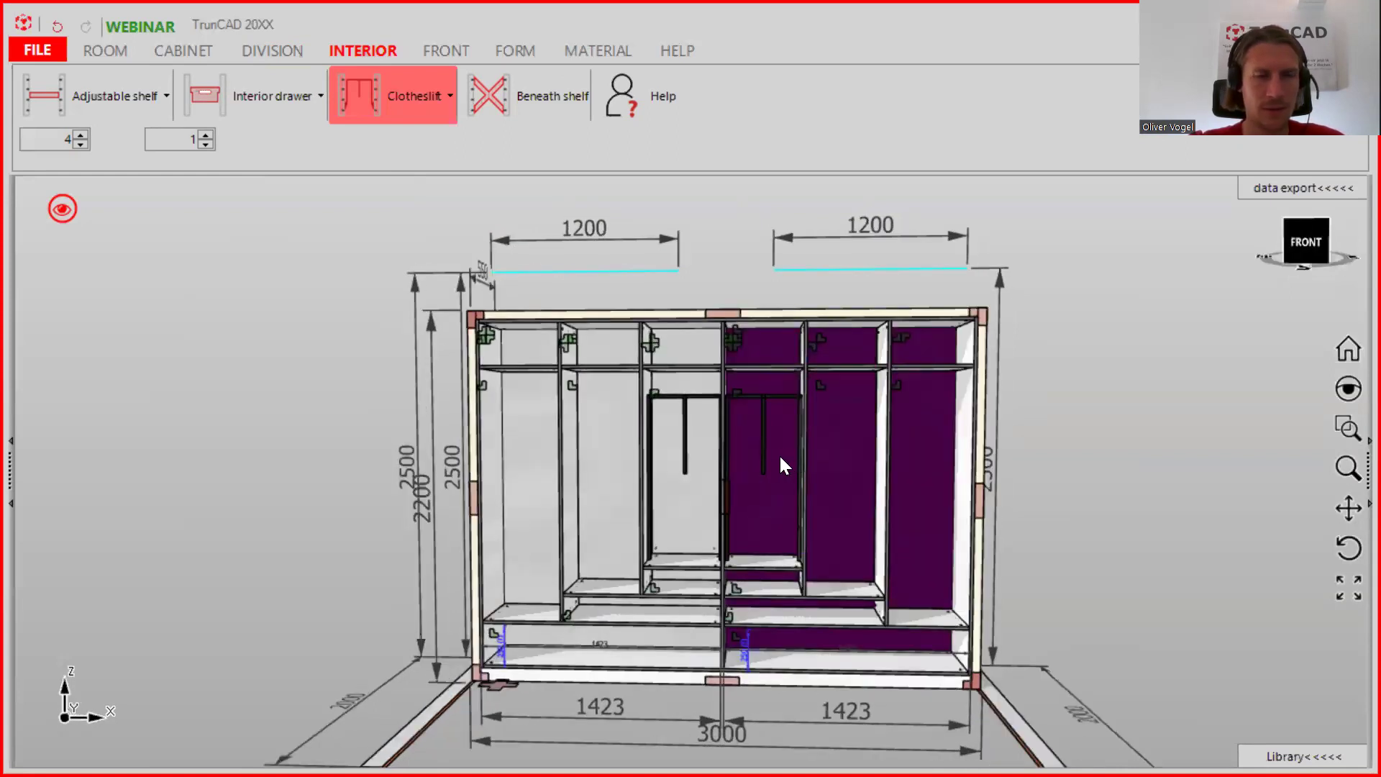
left_click(346, 116)
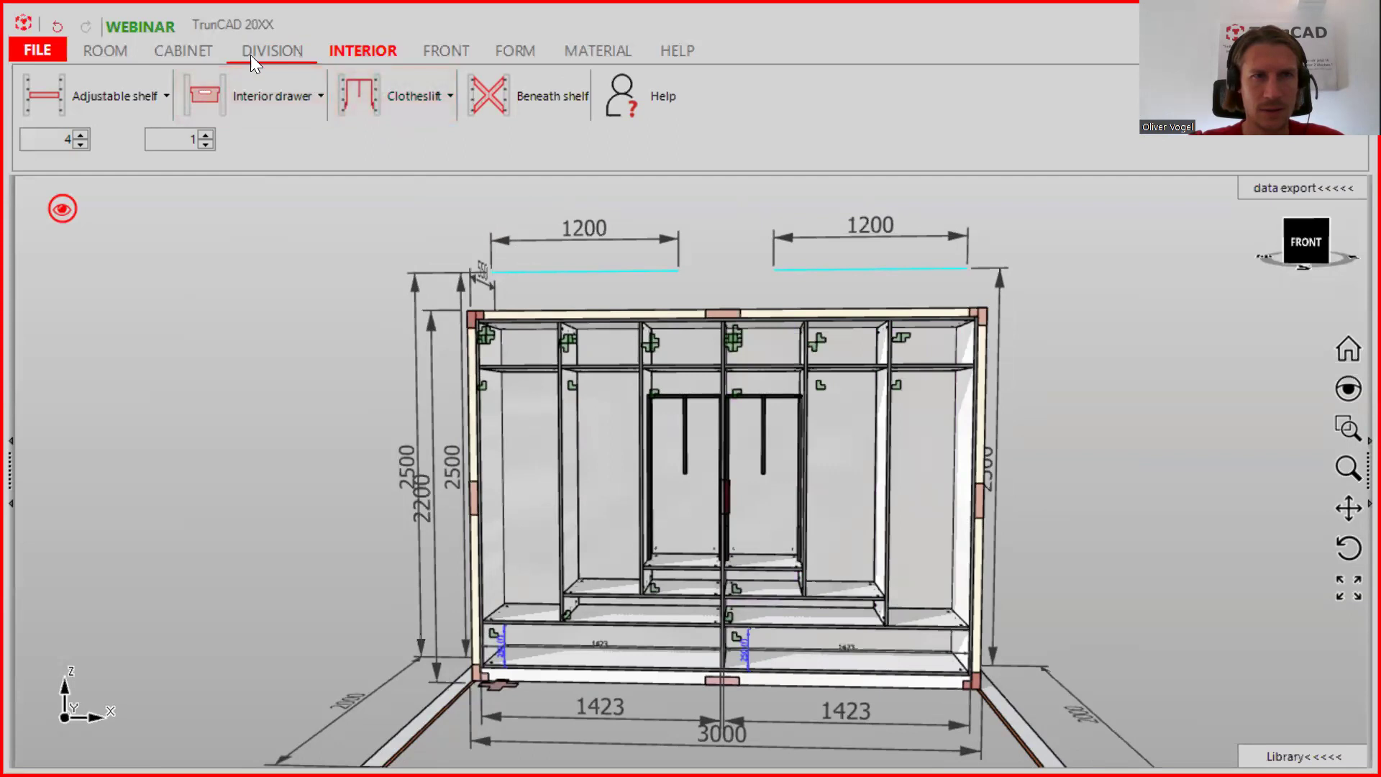
- Add four adjustable shelves to each of the two outermost tall compartments of the wardrobe
left_click(99, 108)
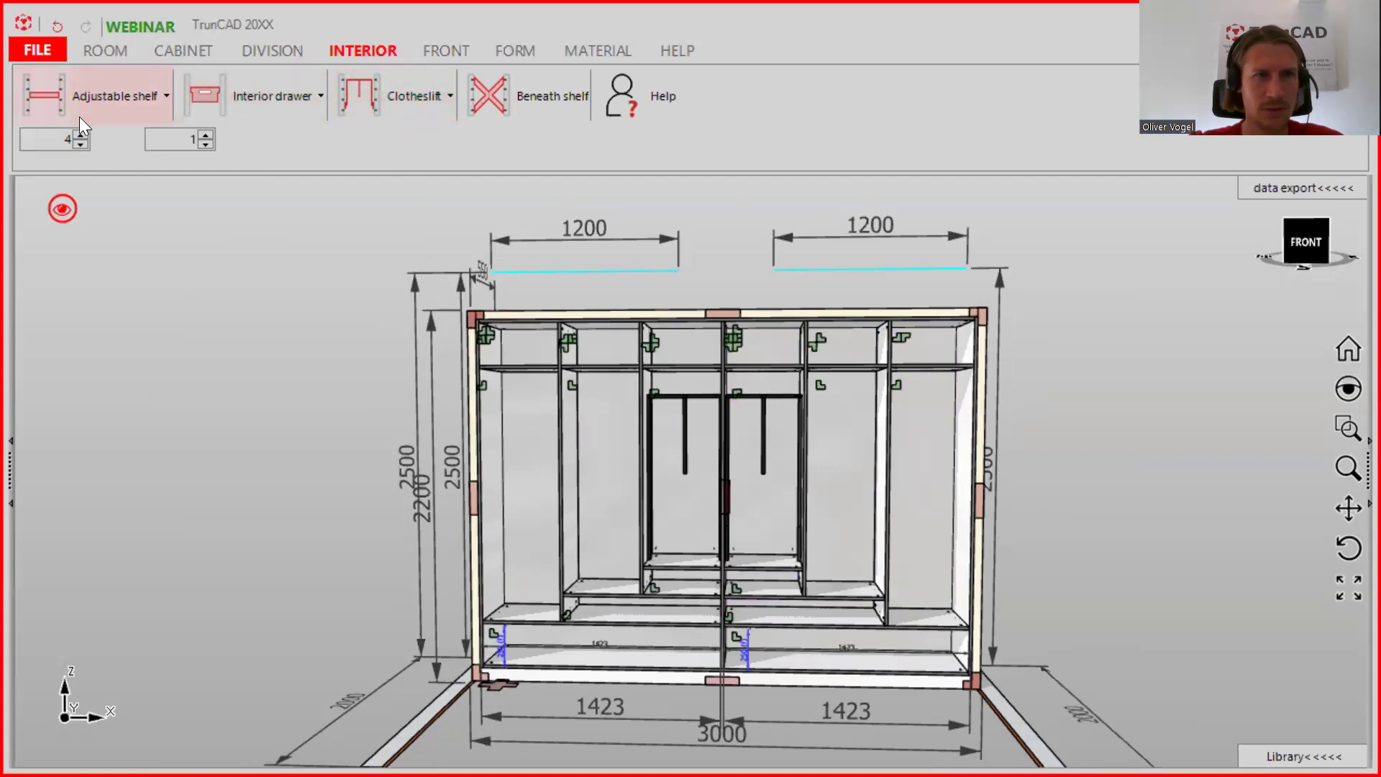
left_click_drag(43, 95, 504, 454)
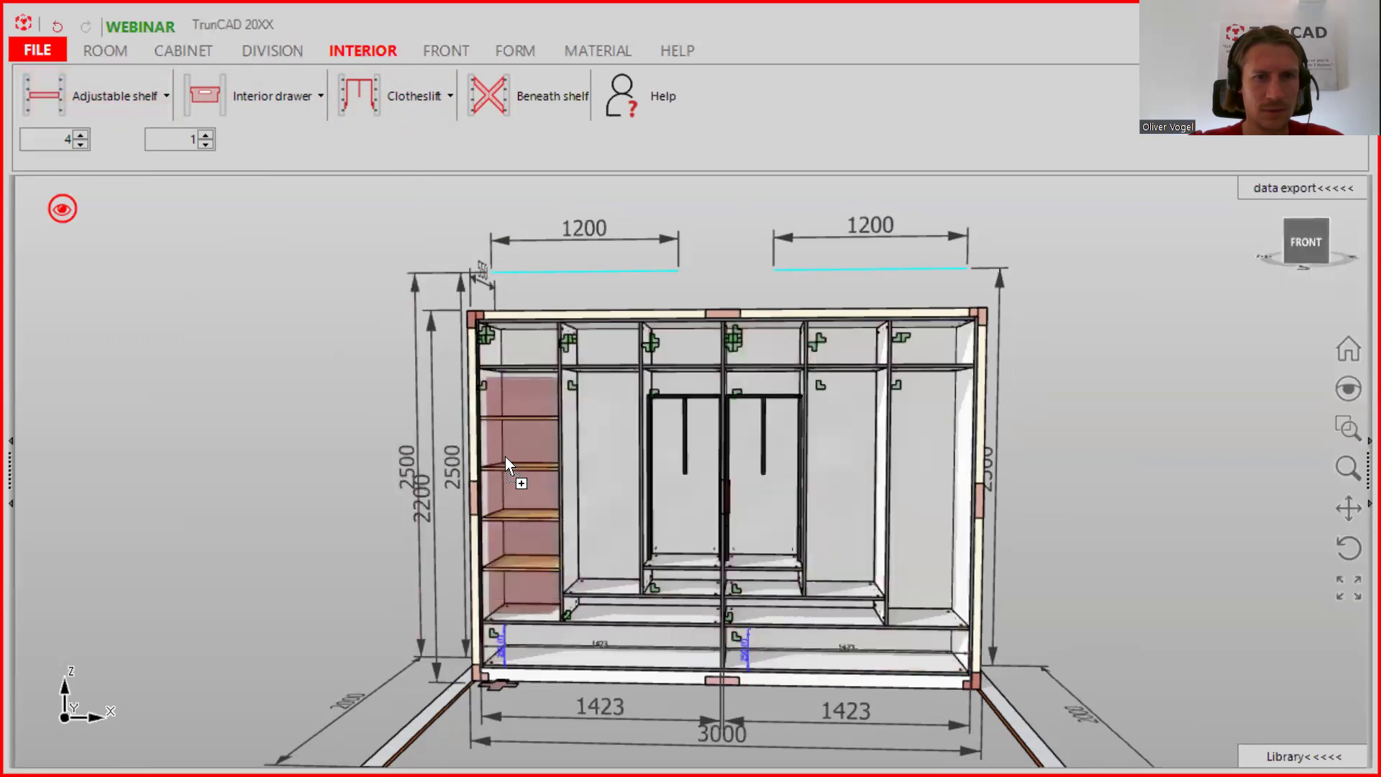
left_click_drag(42, 95, 929, 473)
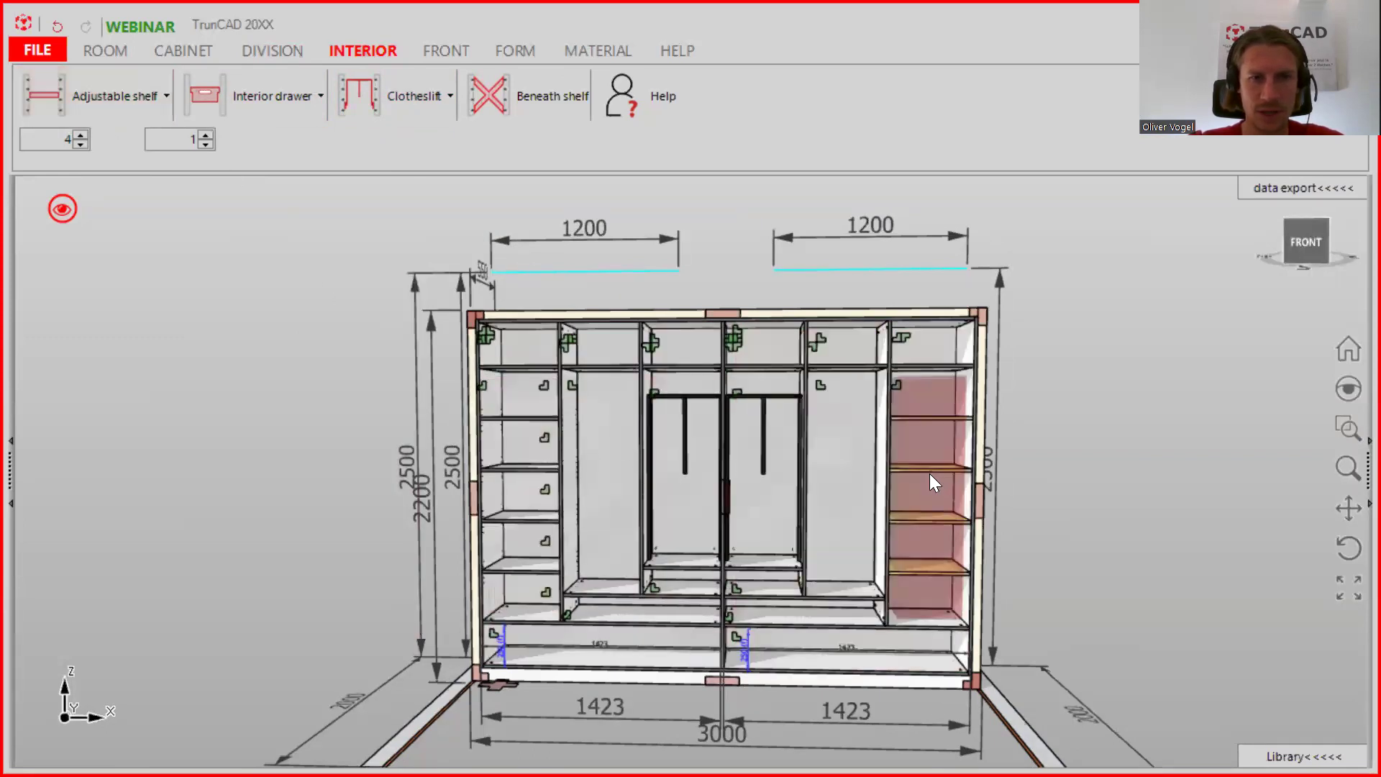
left_click(910, 467)
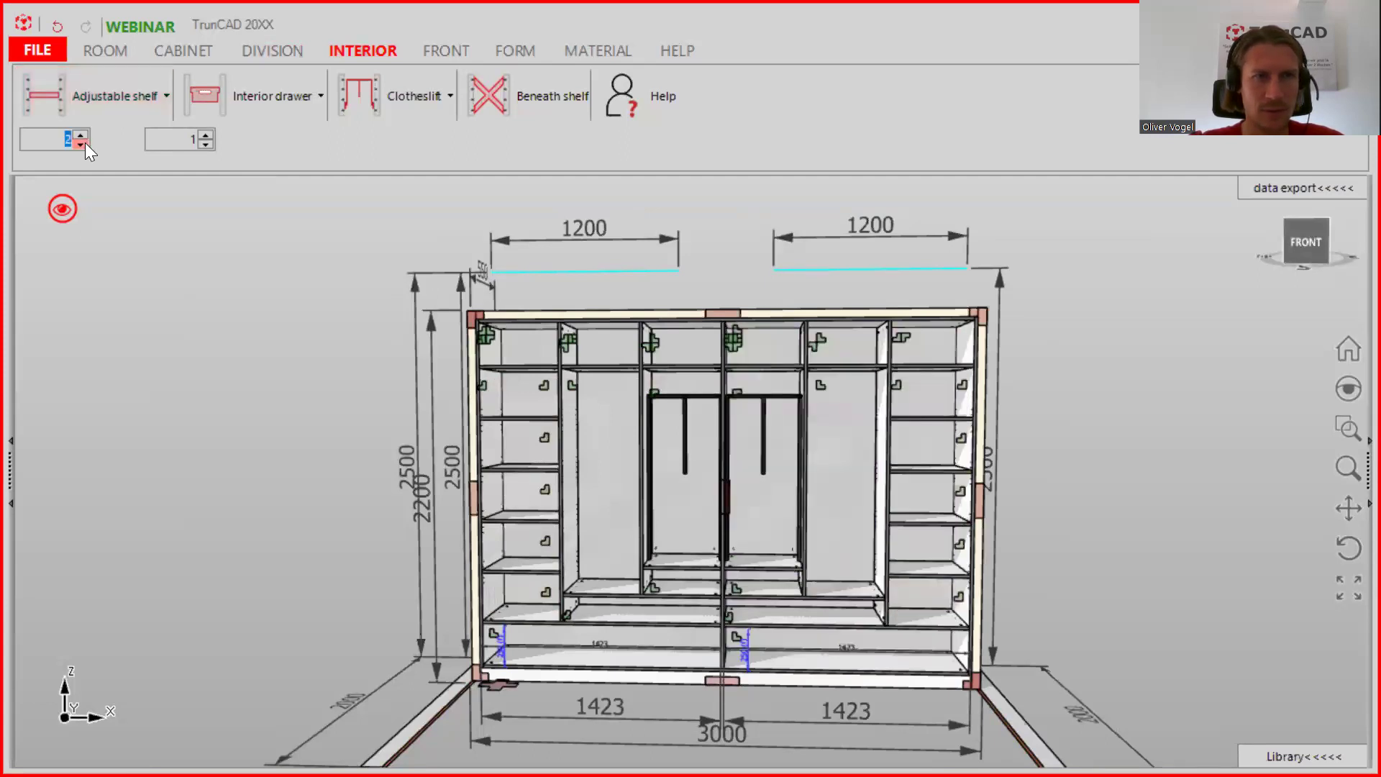
- Add one adjustable shelf to the tall compartments in the second and fifth columns from the left
left_click(47, 99)
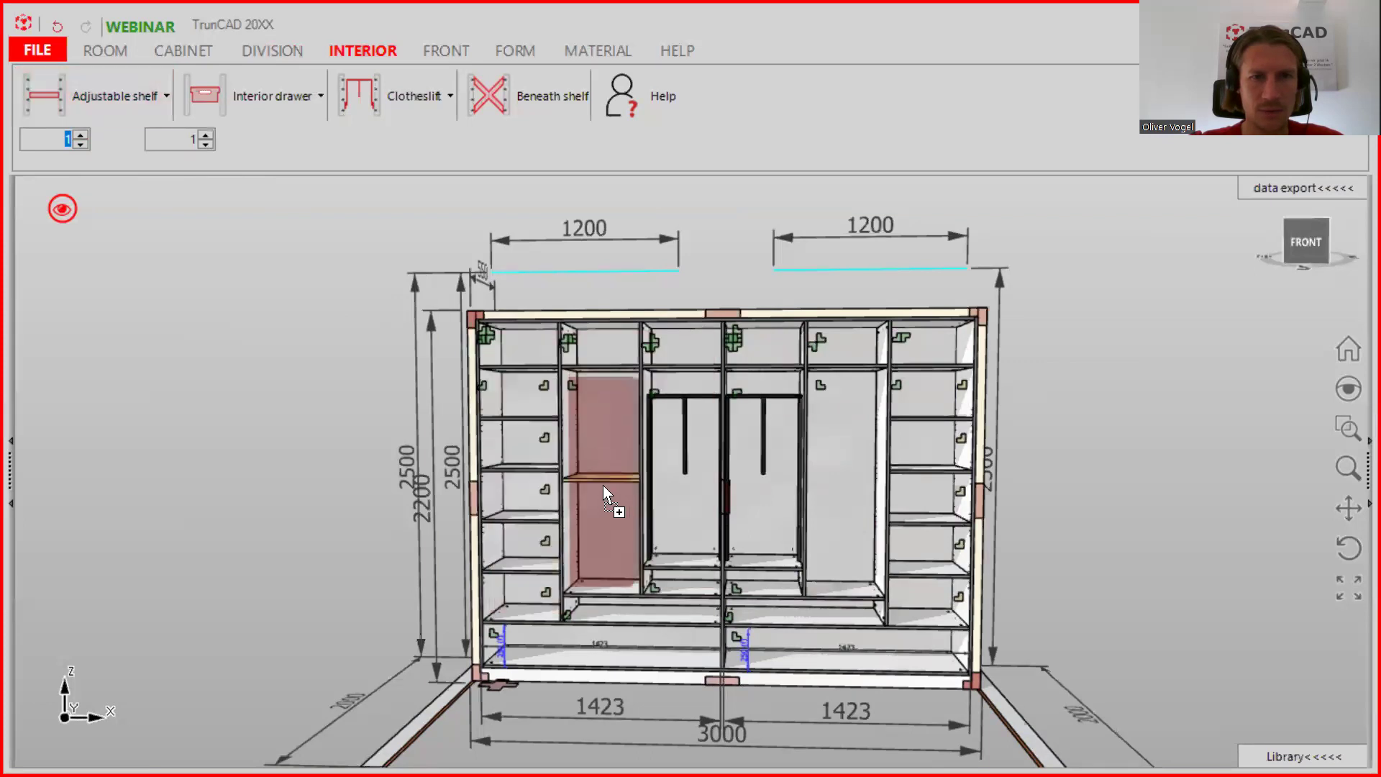
left_click(56, 99)
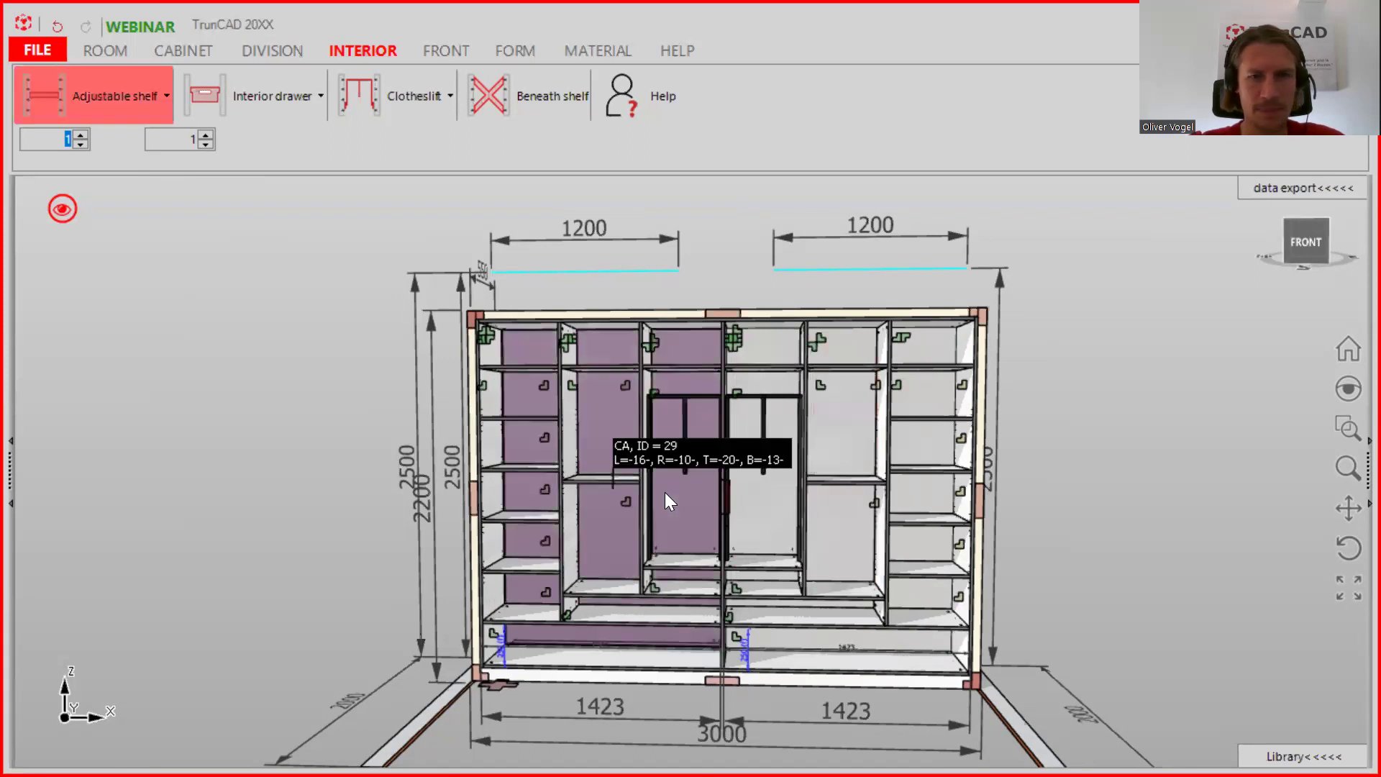
- Place a clothes rail with a top distance of 100 above the adjustable shelf in the second and fifth columns
scroll(716, 545, "up", 1)
scroll(717, 545, "up", 1)
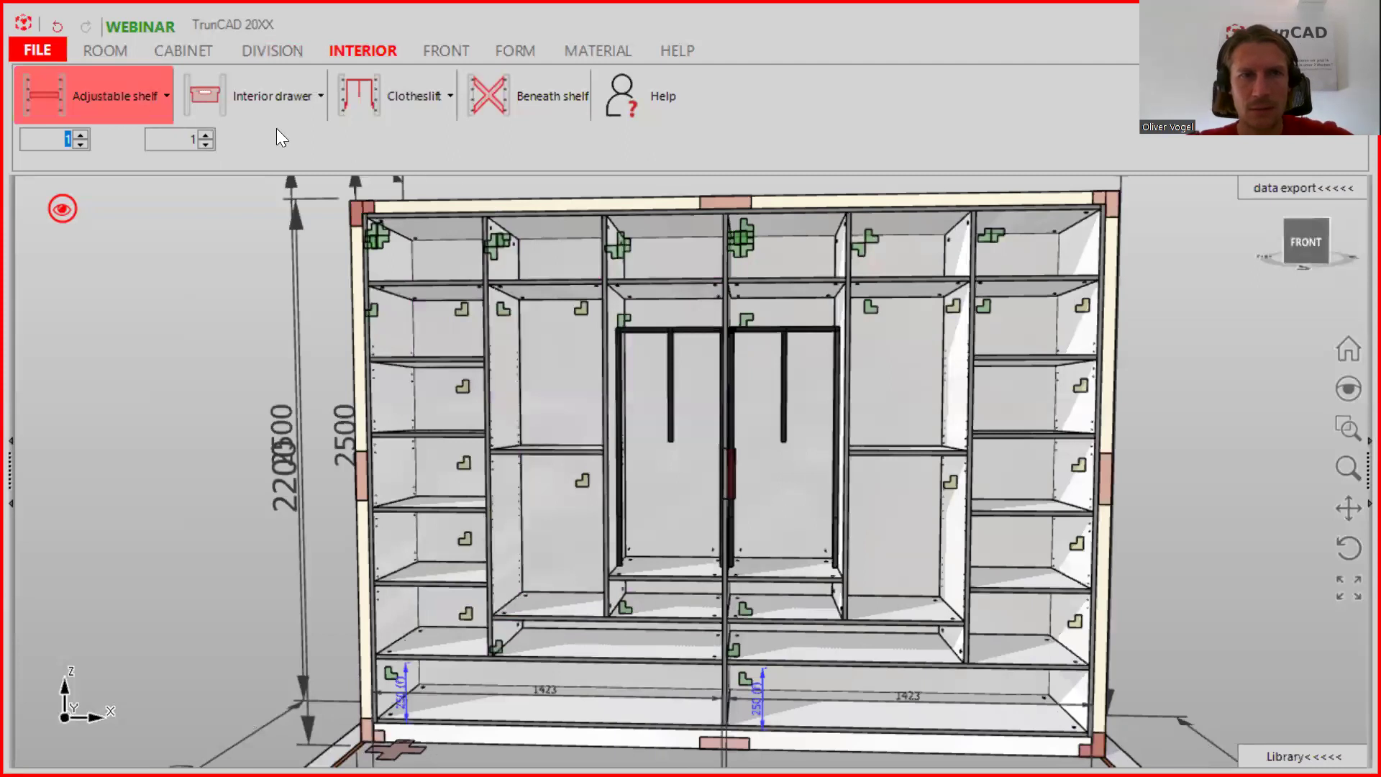
left_click(397, 96)
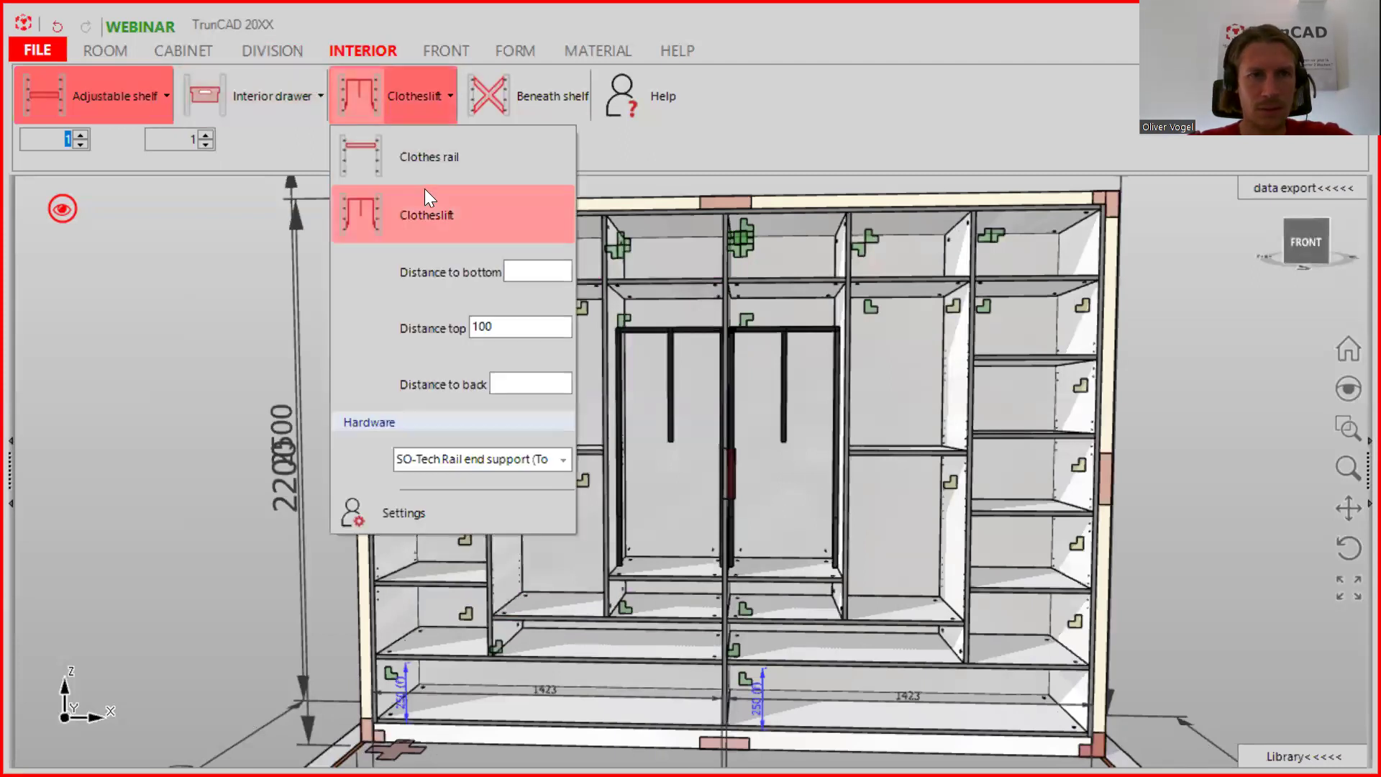
left_click(456, 162)
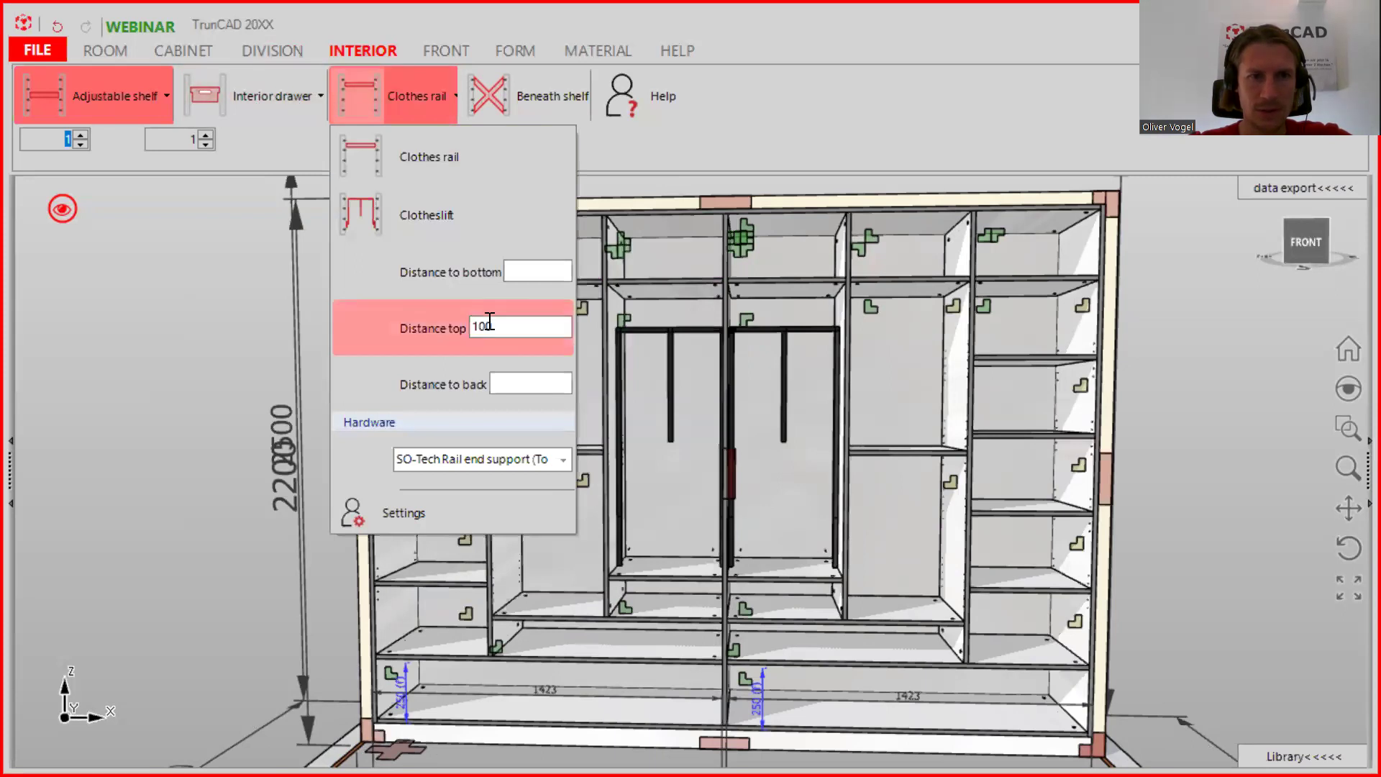
left_click(398, 100)
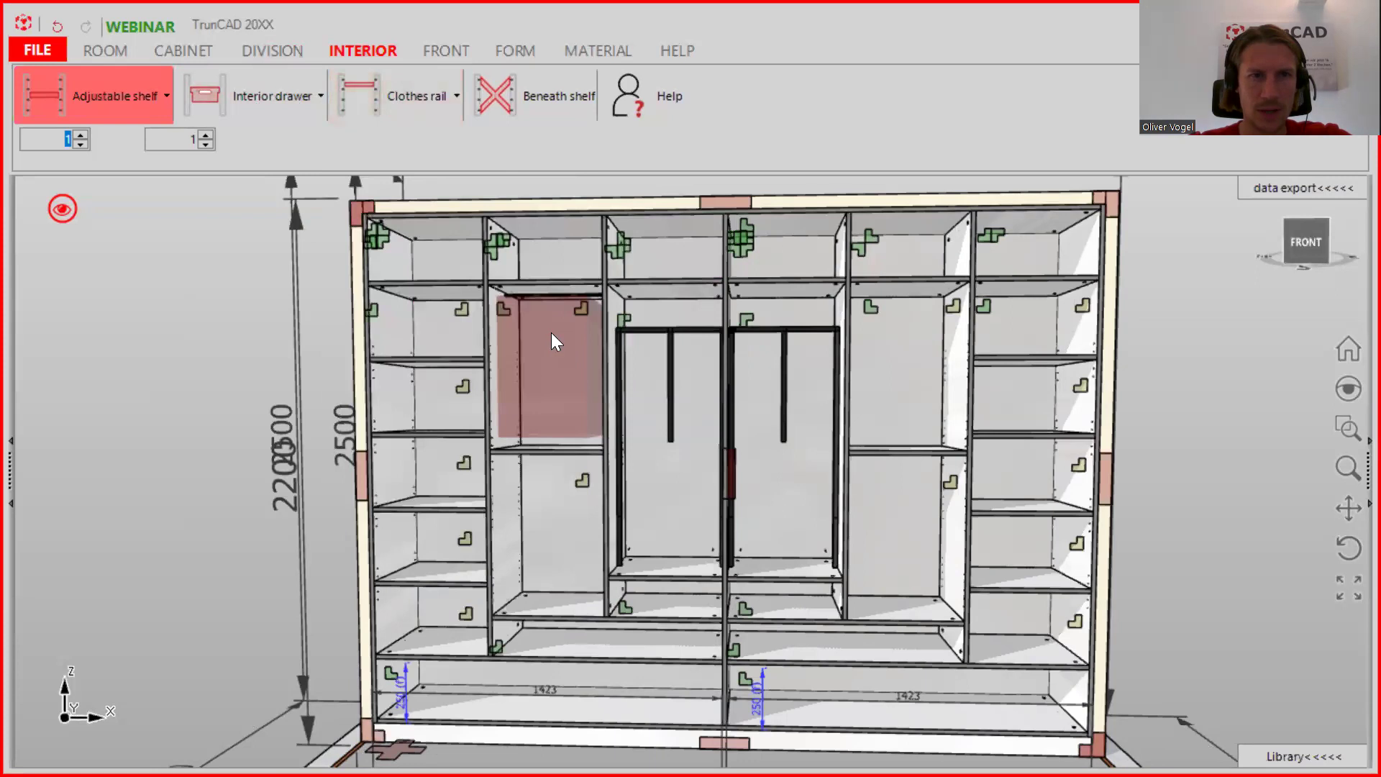
left_click(377, 100)
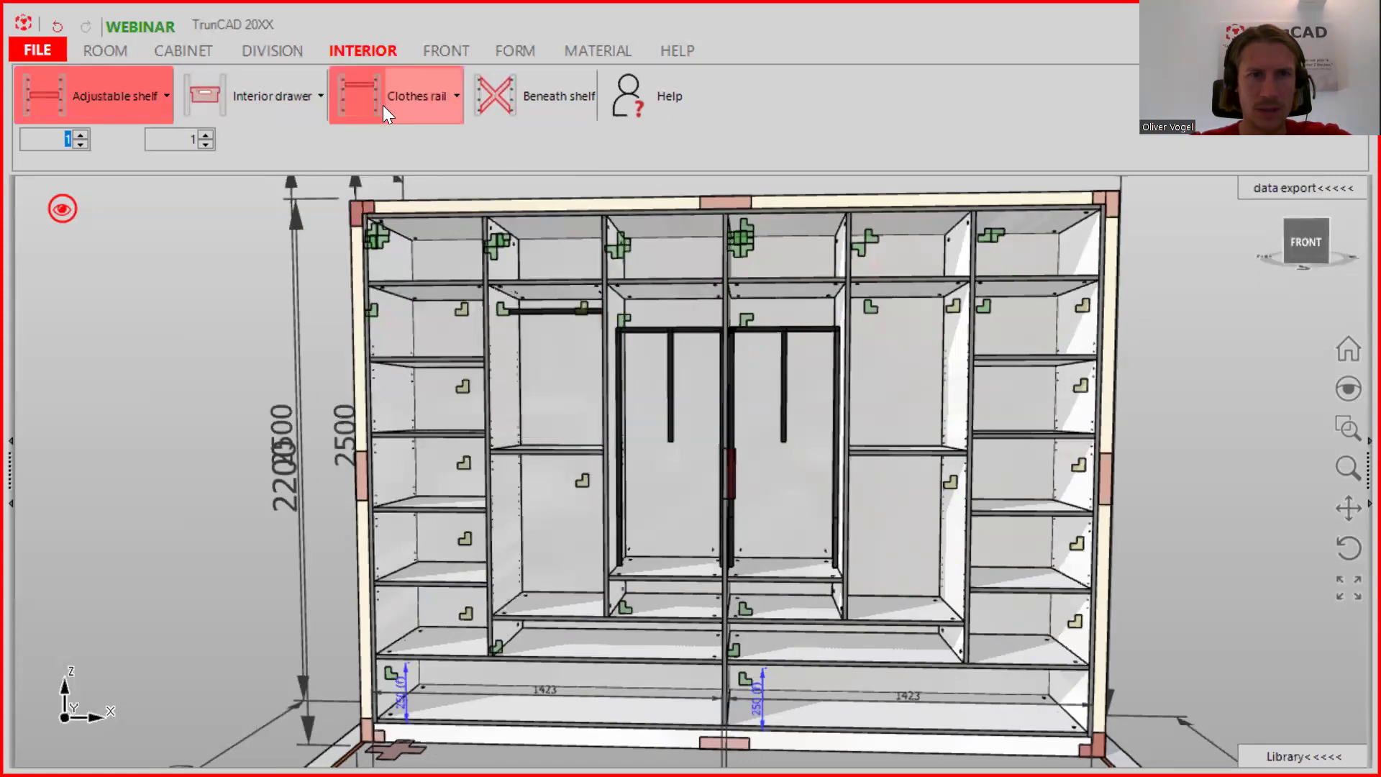
left_click_drag(907, 377, 906, 375)
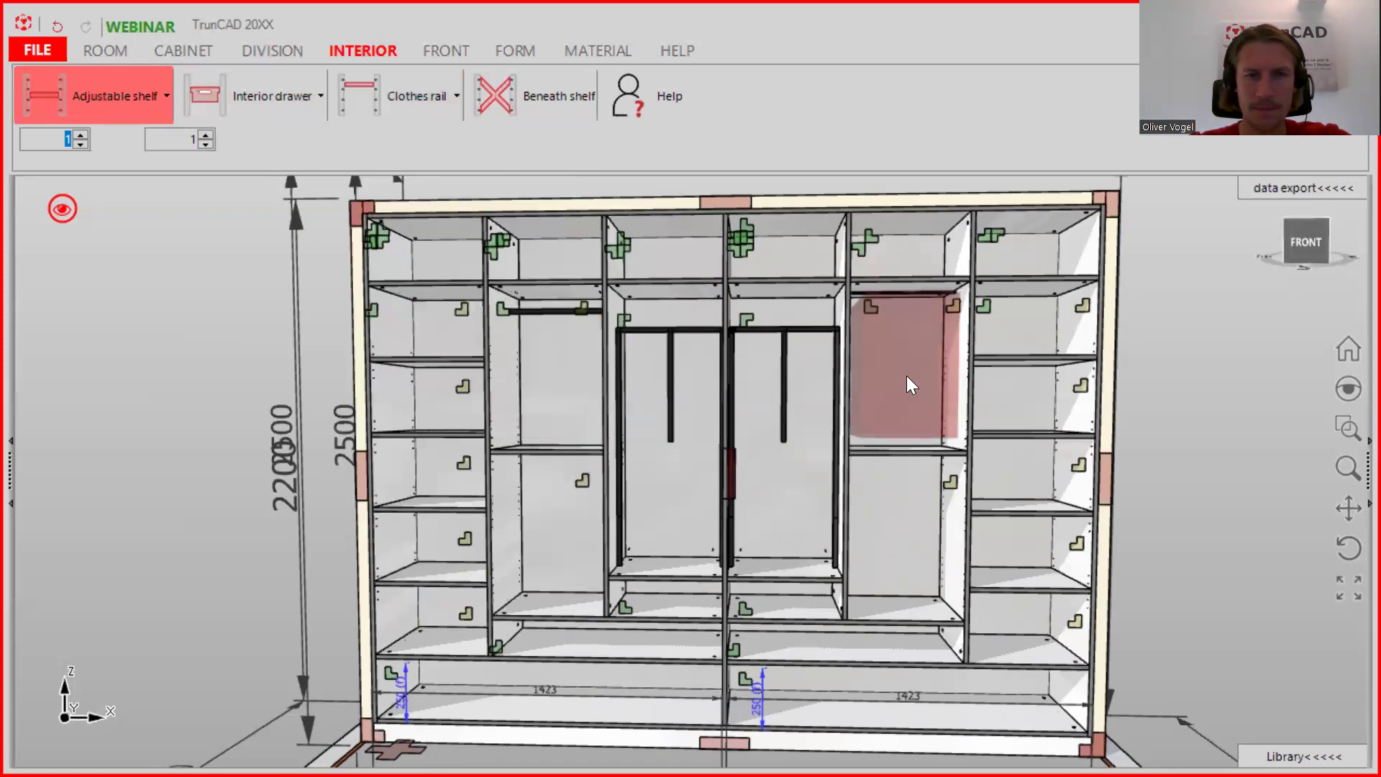
left_click(884, 385)
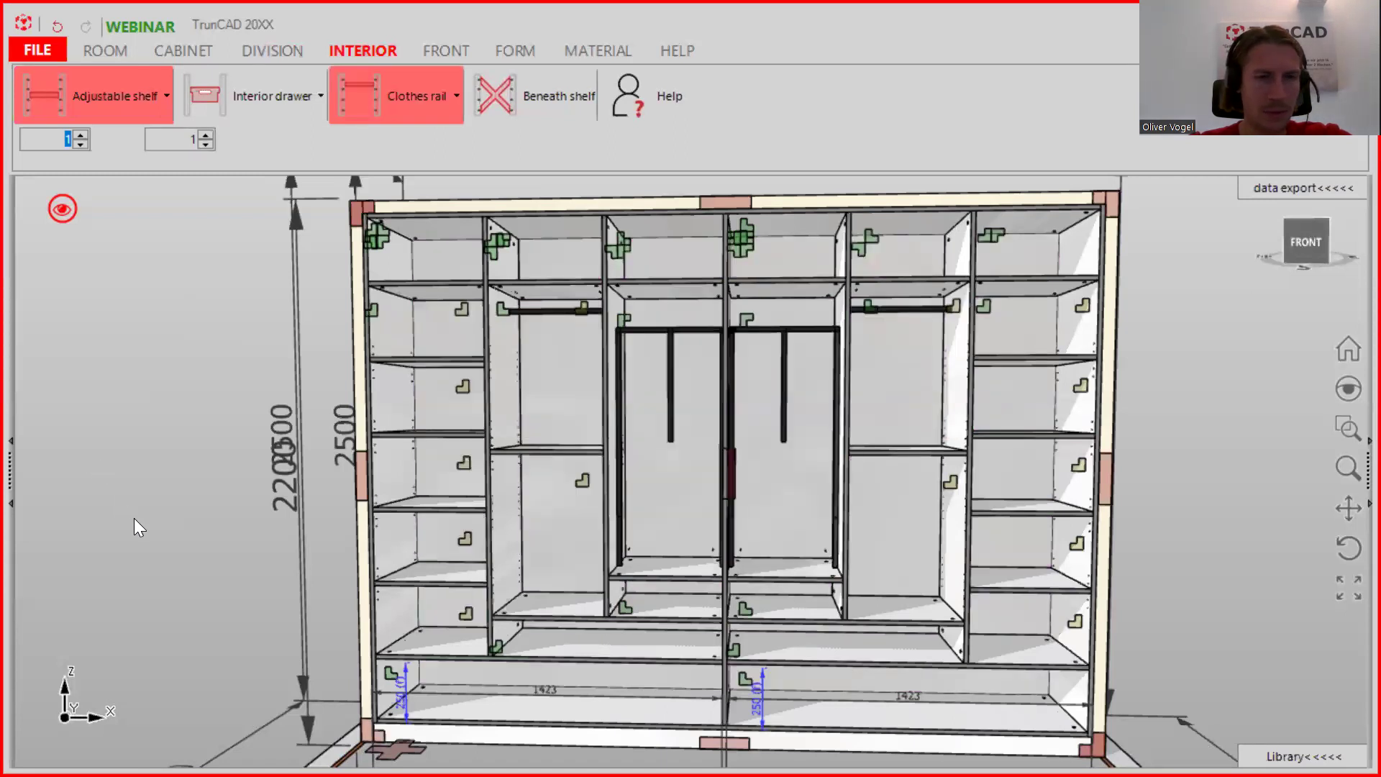
- Measure the distance from the third shelf from the top in the leftmost column to the adjustable shelf in the second column
scroll(533, 525, "up", 2)
scroll(466, 403, "up", 5)
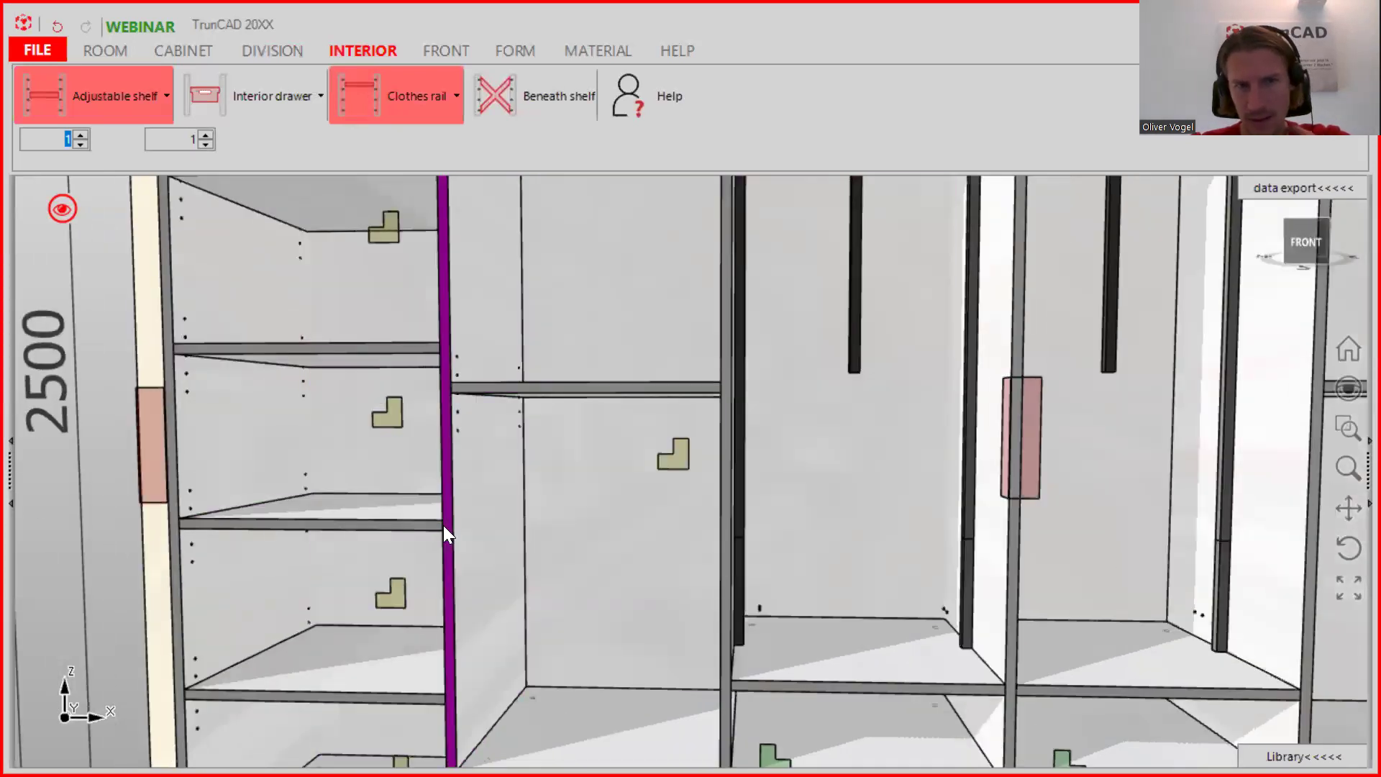
scroll(465, 409, "up", 1)
scroll(468, 412, "up", 1)
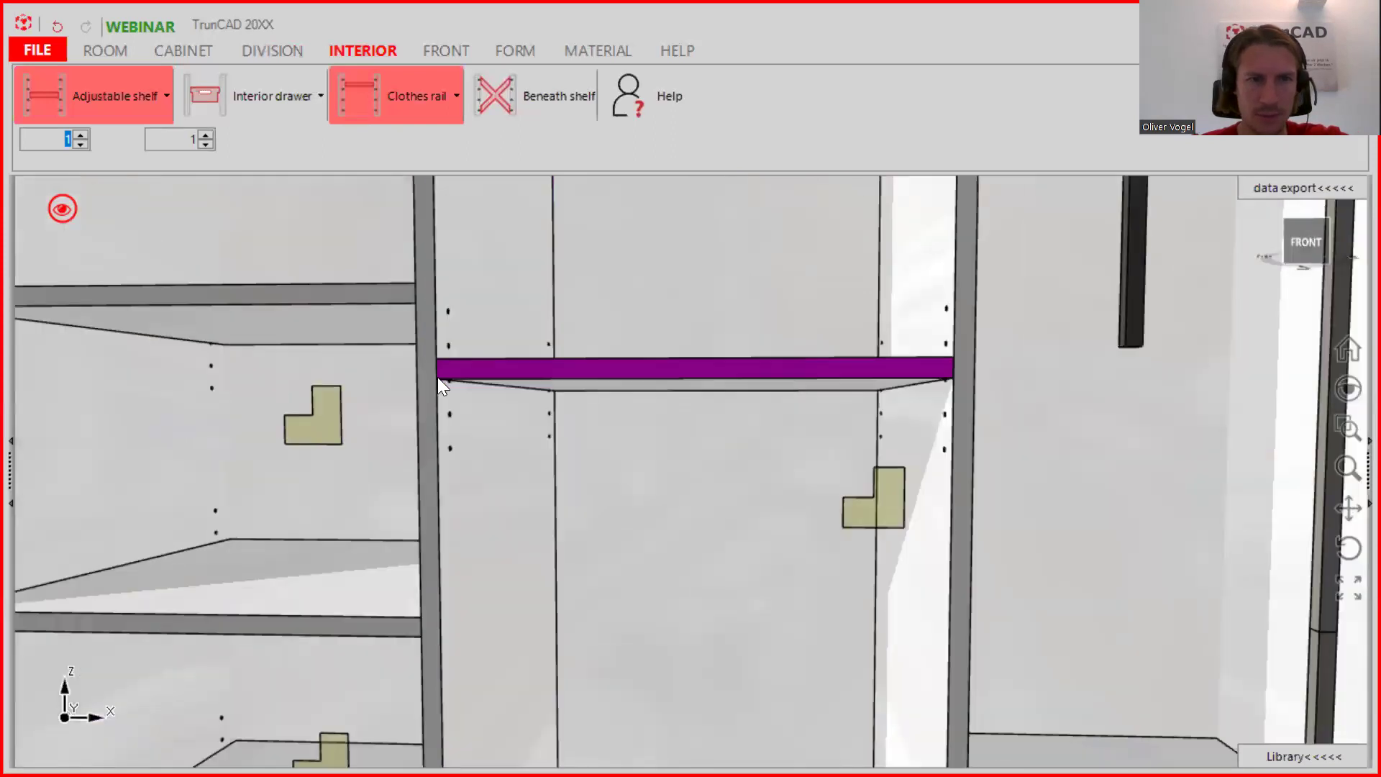
key("Escape")
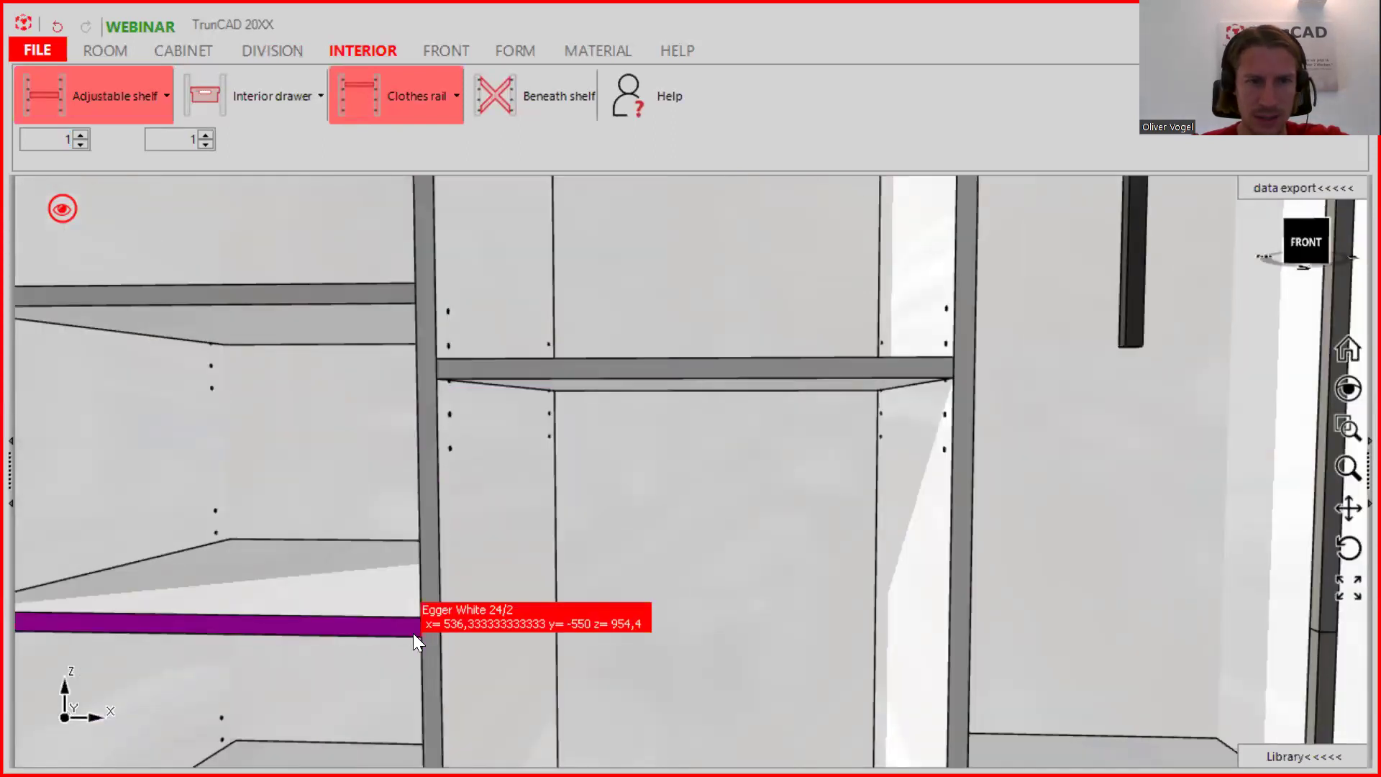
left_click(441, 374)
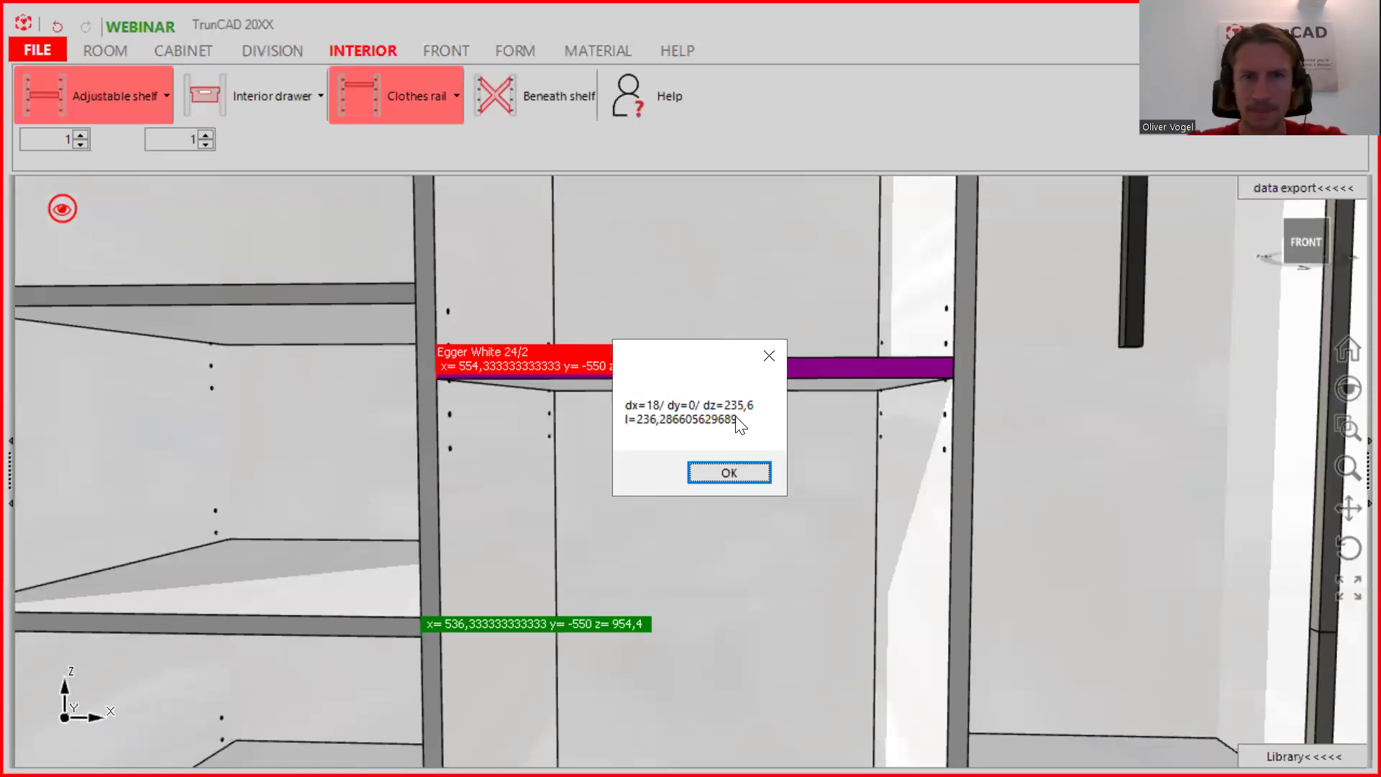
left_click(728, 473)
- Set the height of the area below the adjustable shelf in the second column with the formula =656-235.6
scroll(731, 475, "down", 5)
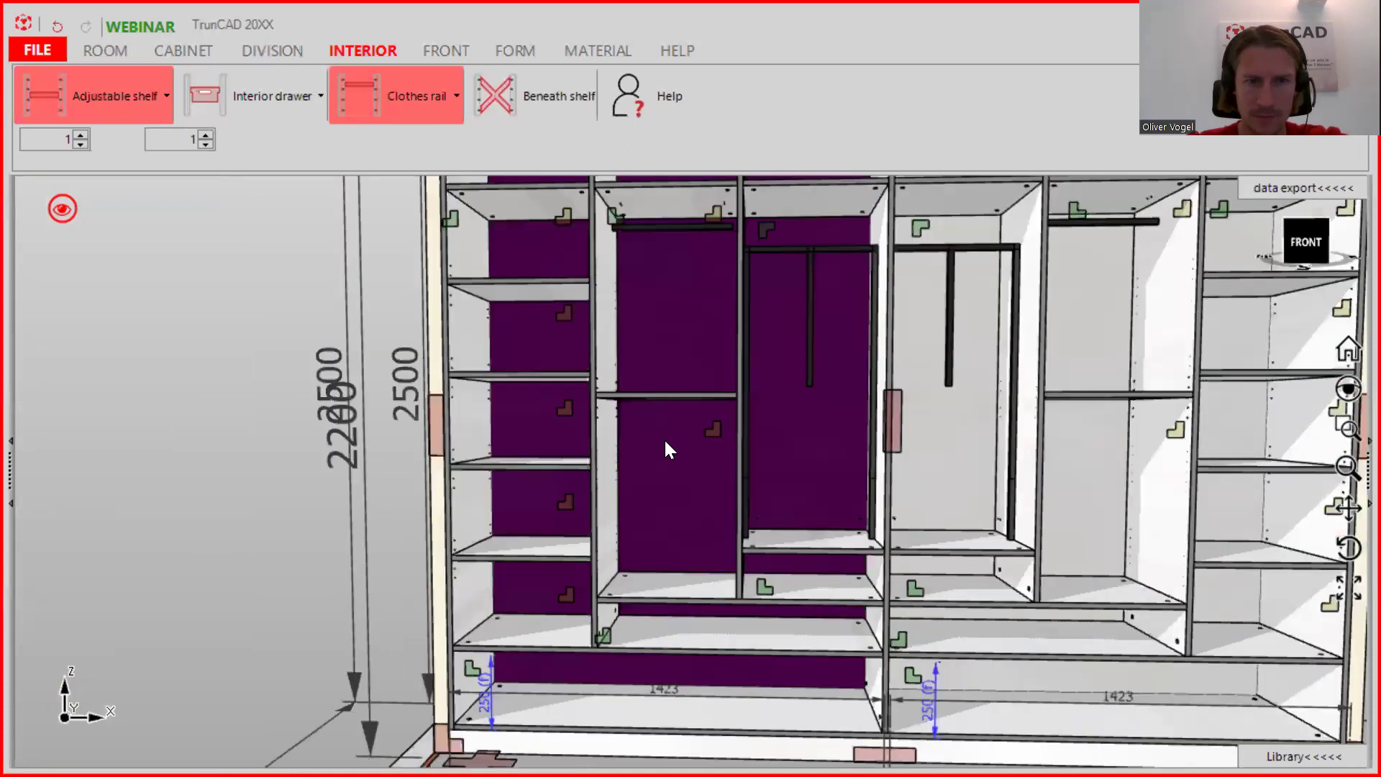
scroll(664, 441, "up", 4)
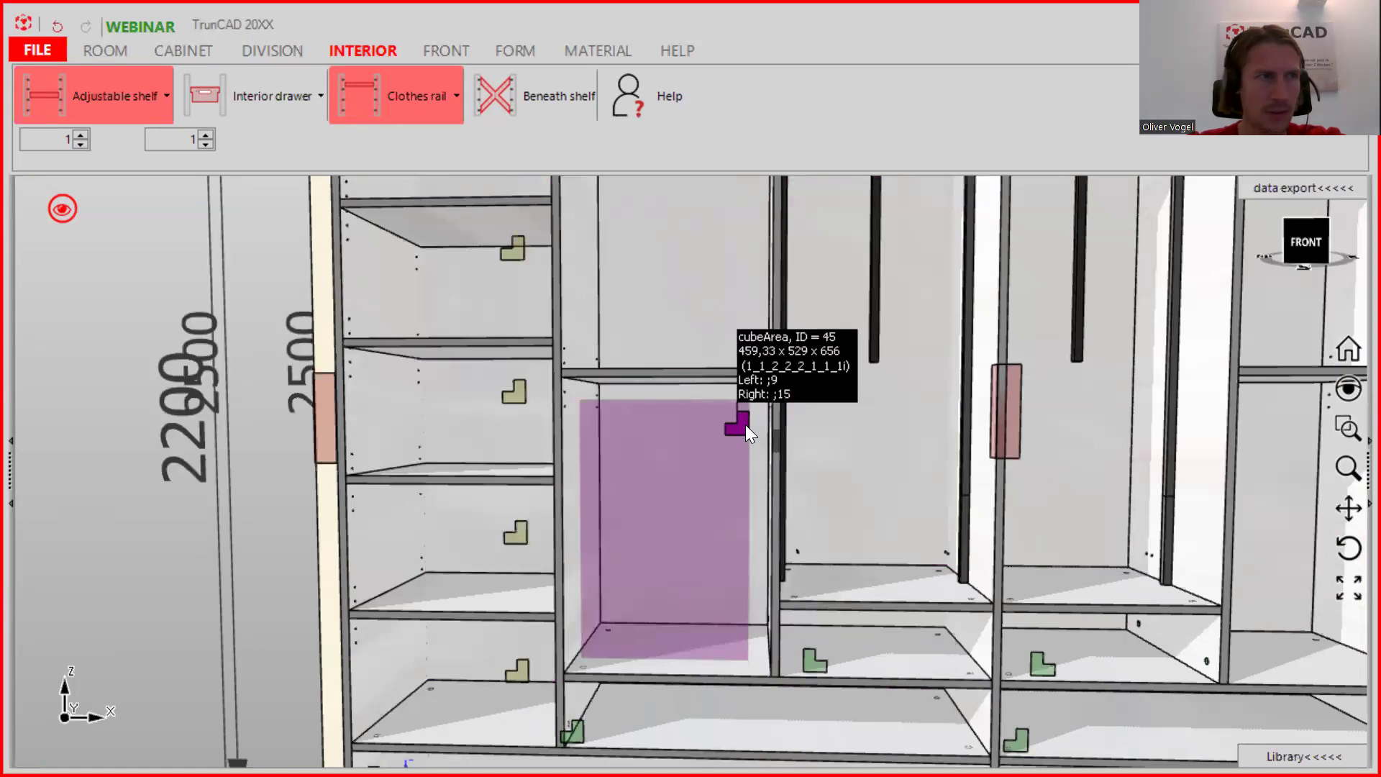
left_click(745, 424)
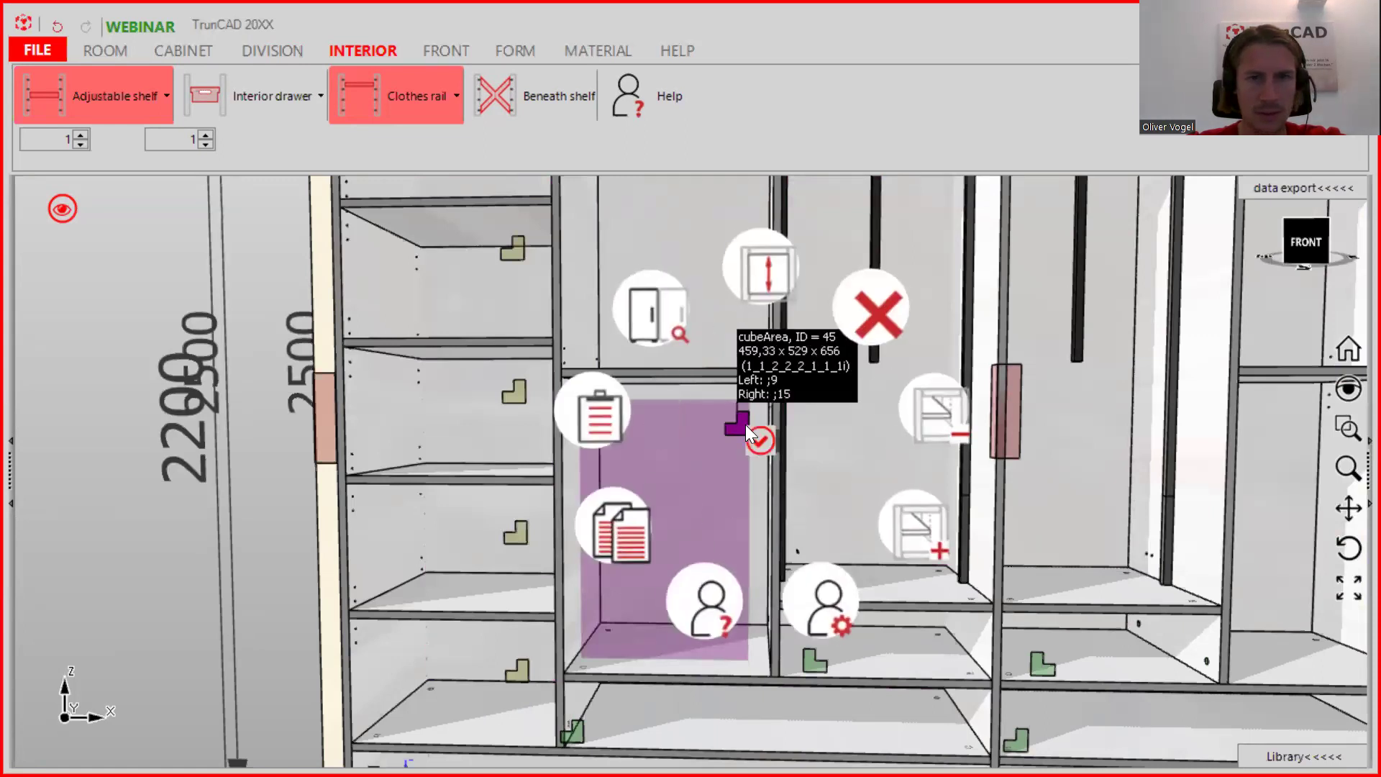
left_click(764, 284)
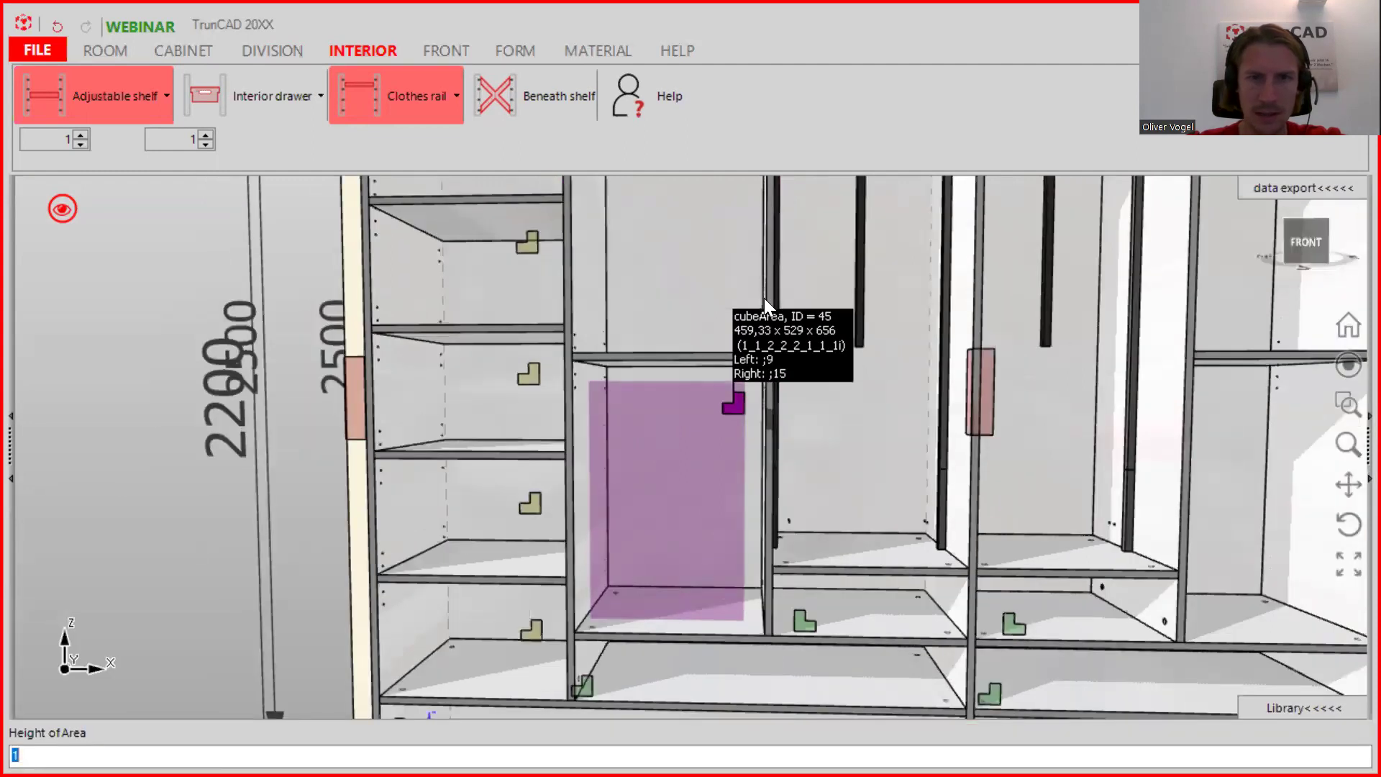
type("65")
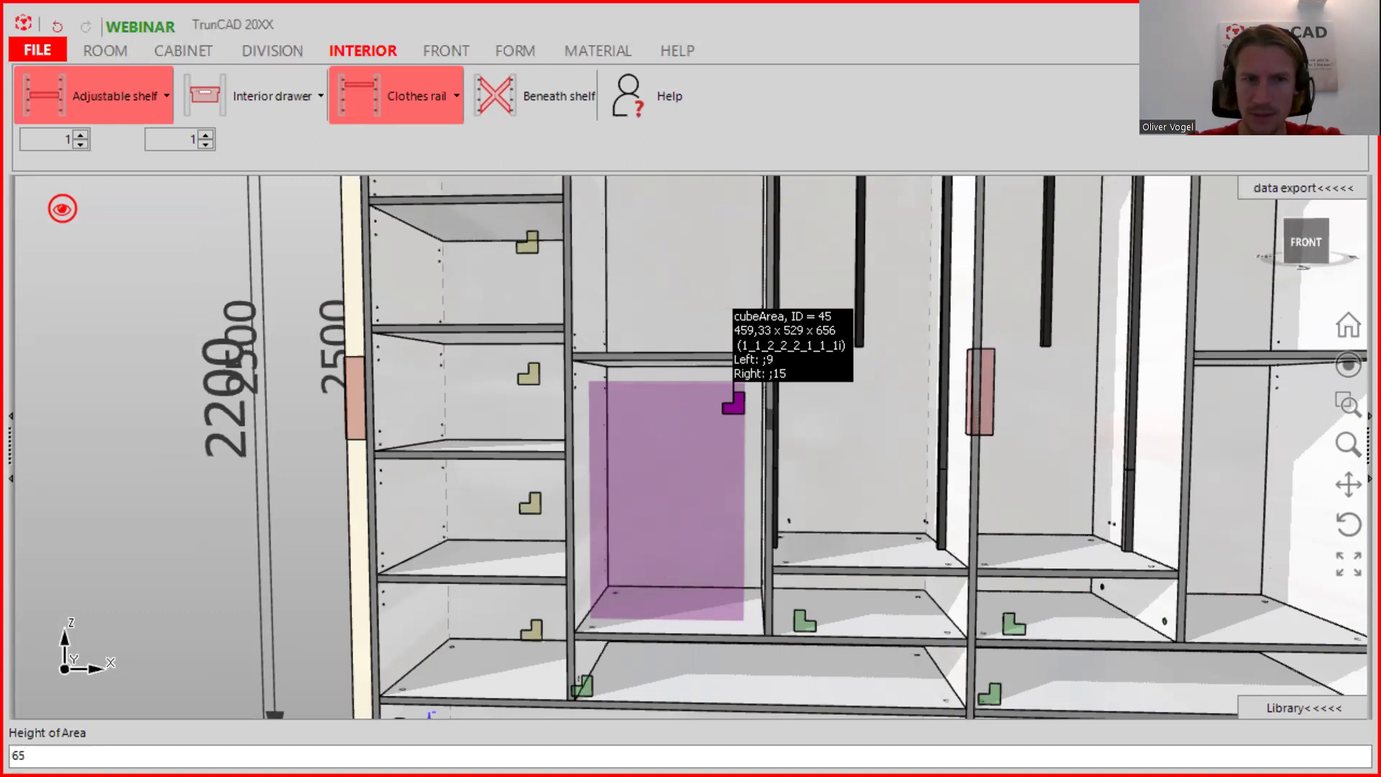
type("6")
key("Left")
key("Left")
key("Left")
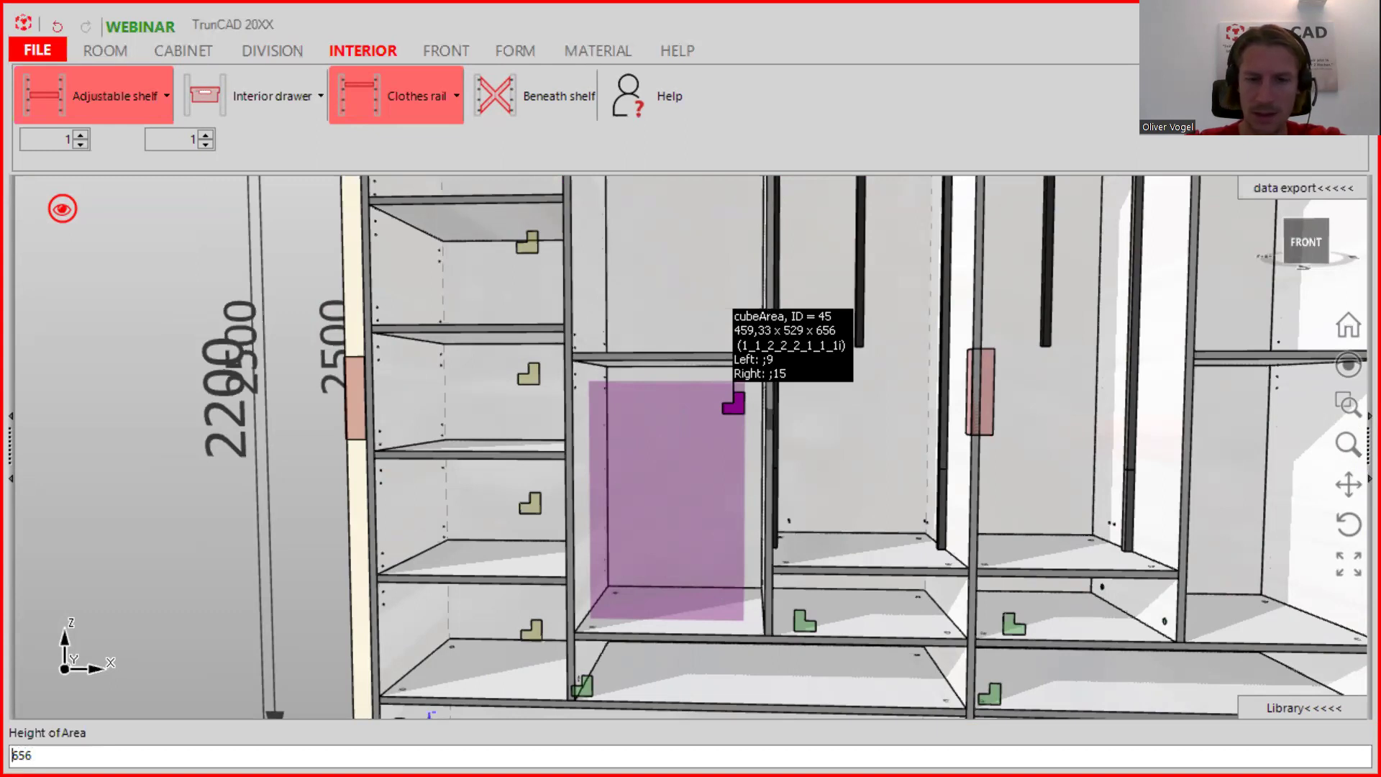
type("=")
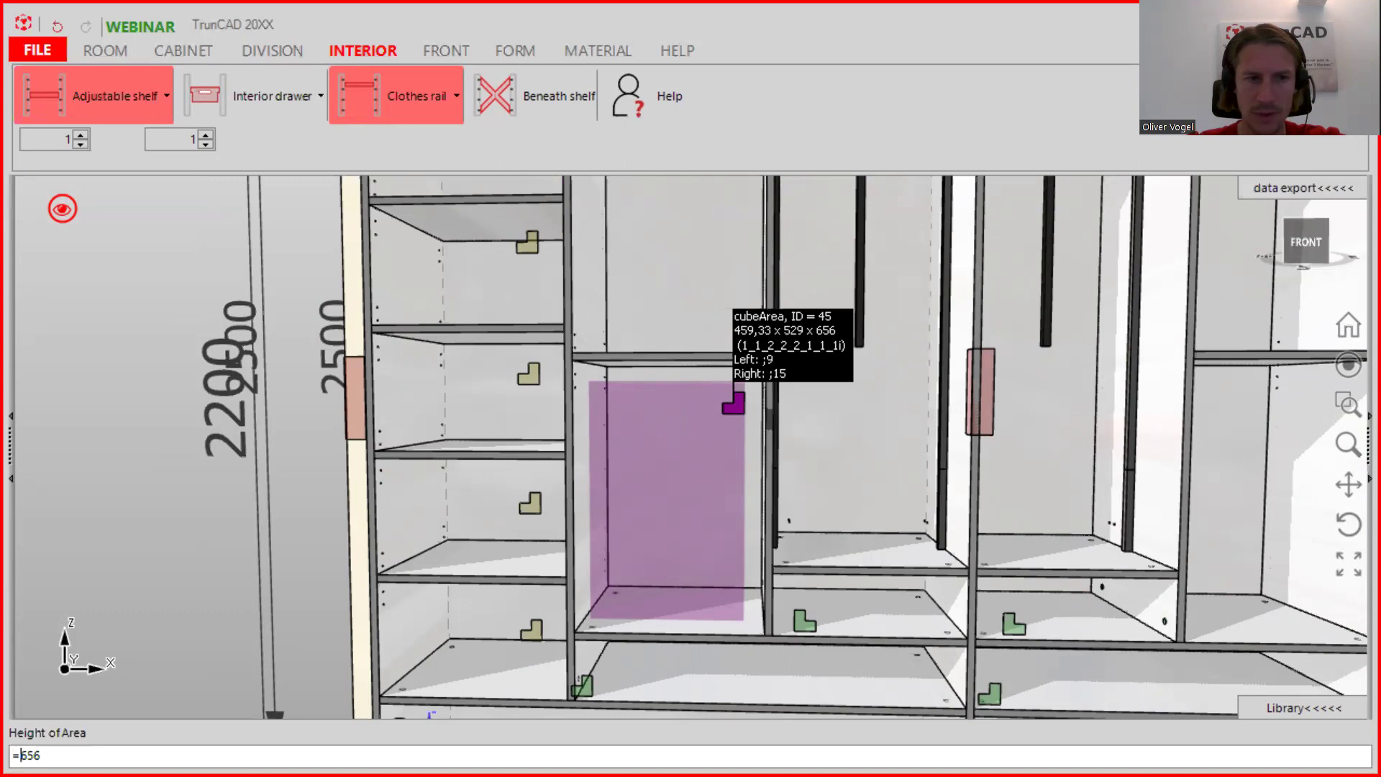
key("Right")
key("Right")
key("Right")
type("-")
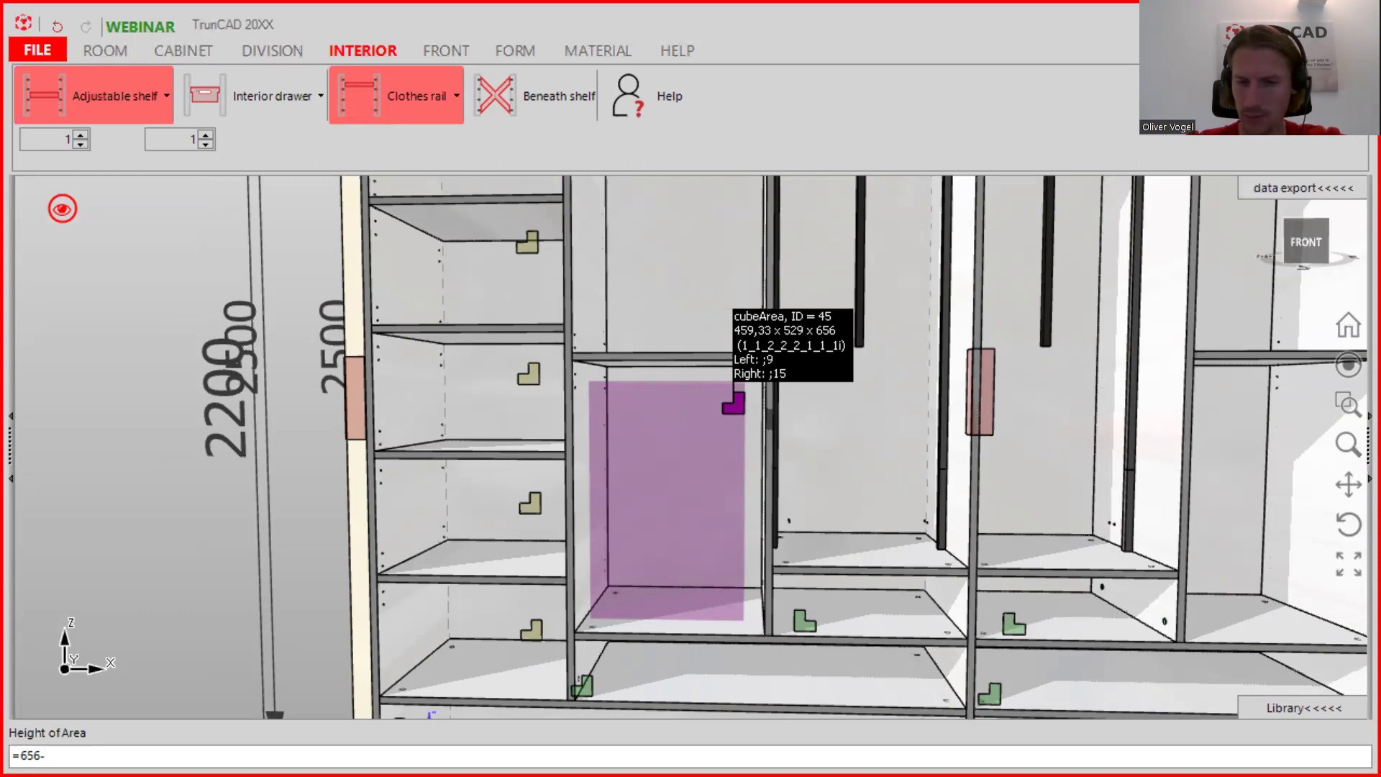
type("235.6")
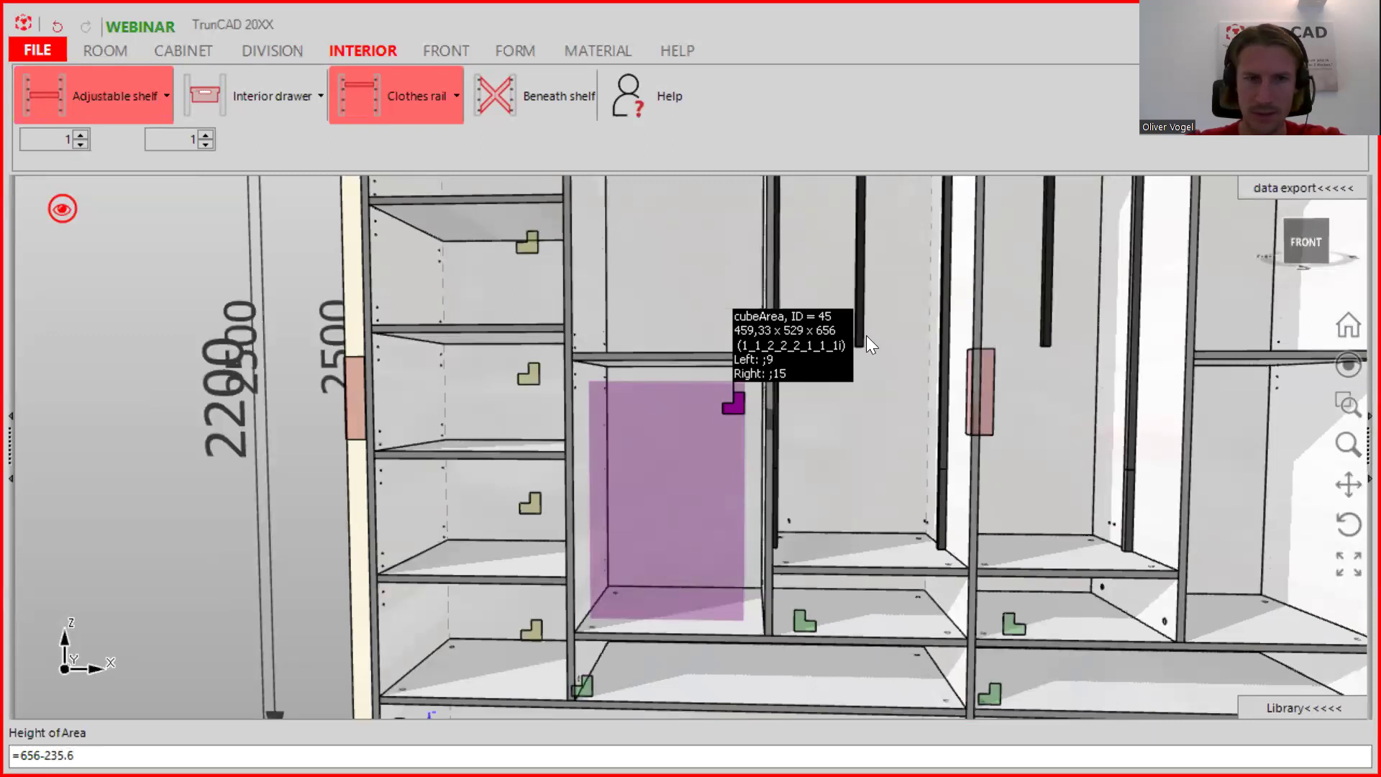
key("Return")
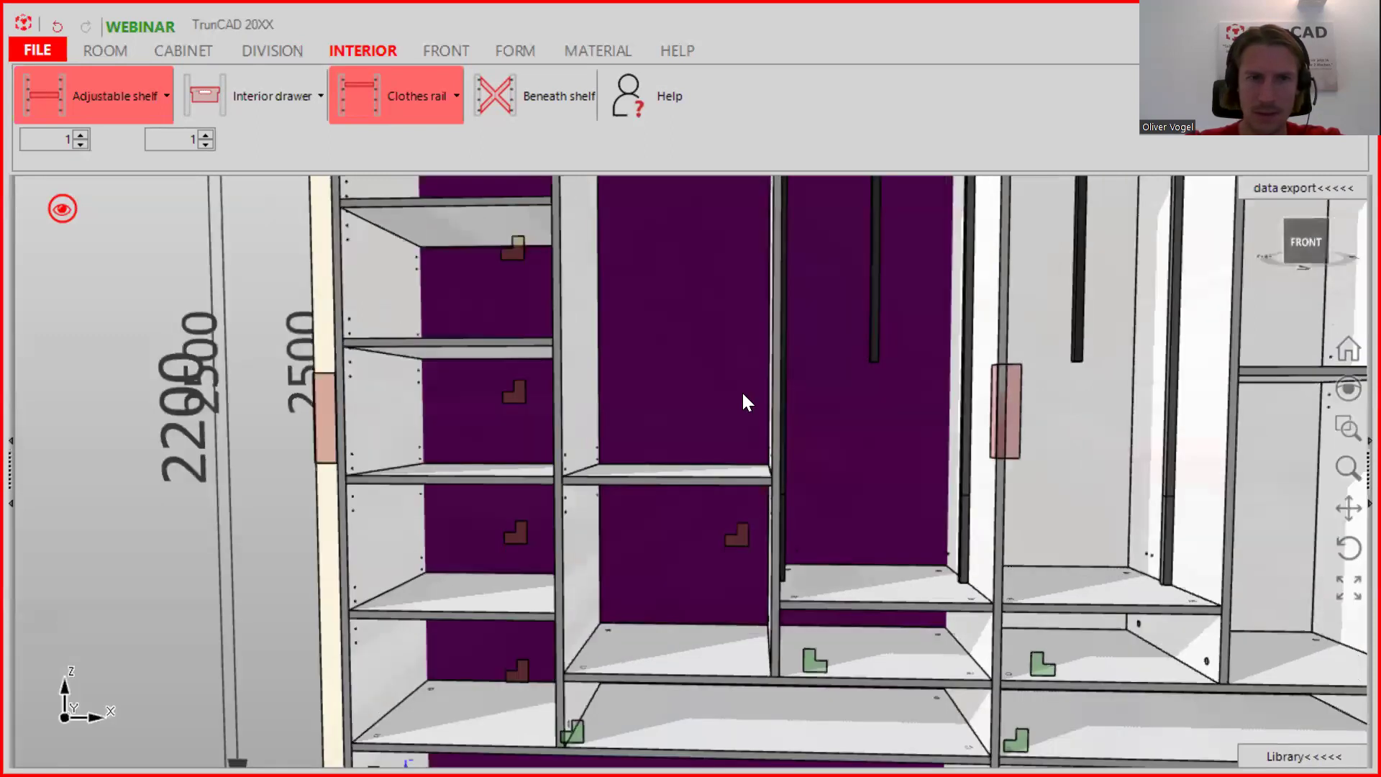
- Delete the adjustable shelves from the tall compartment in the leftmost column
scroll(555, 480, "up", 6)
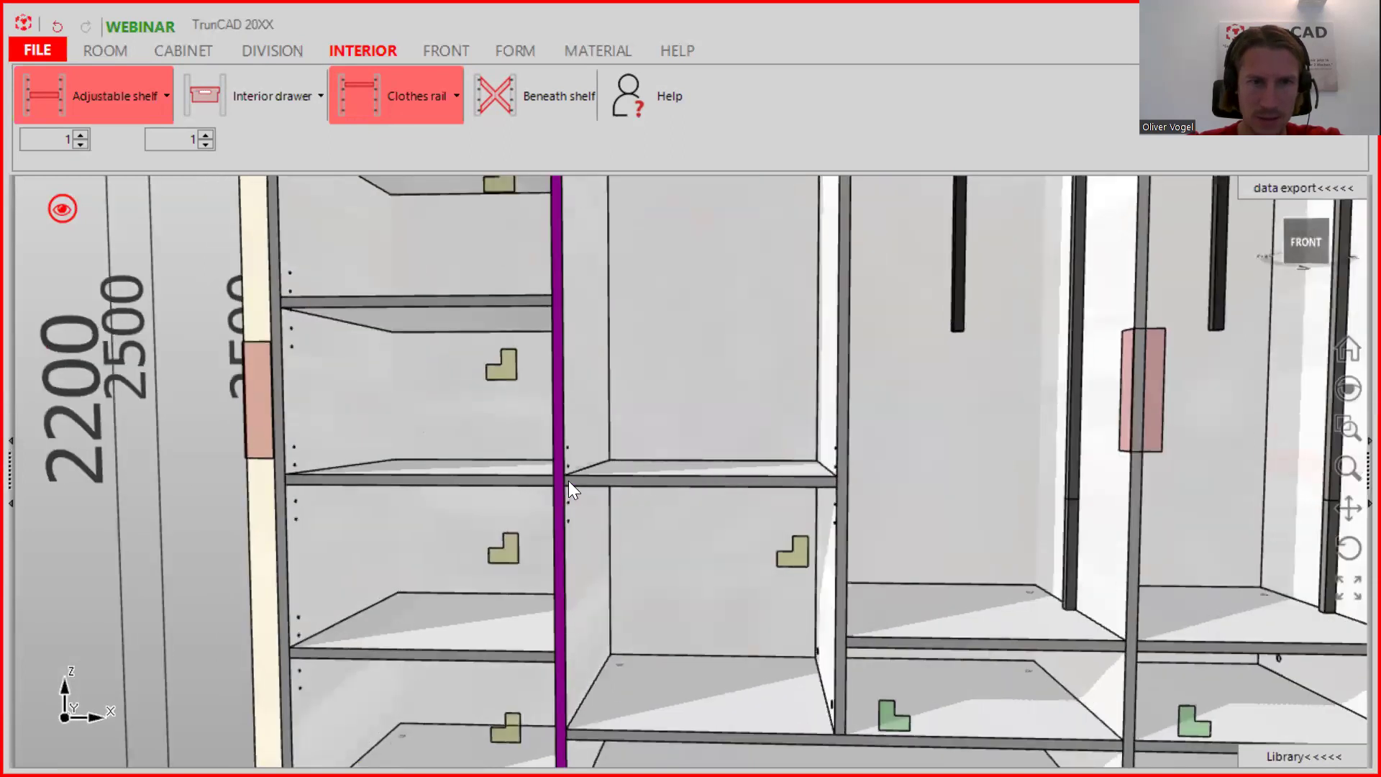
scroll(584, 481, "down", 6)
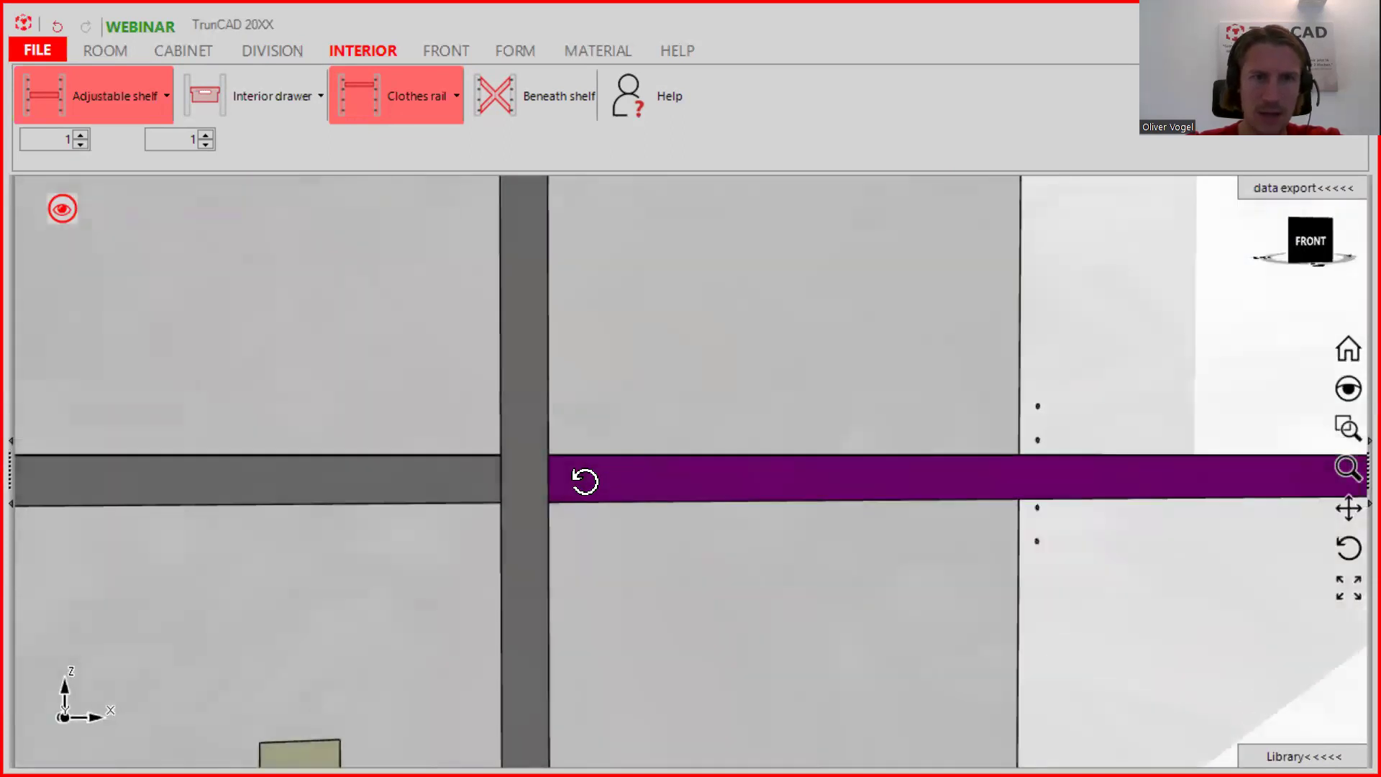
scroll(576, 491, "down", 8)
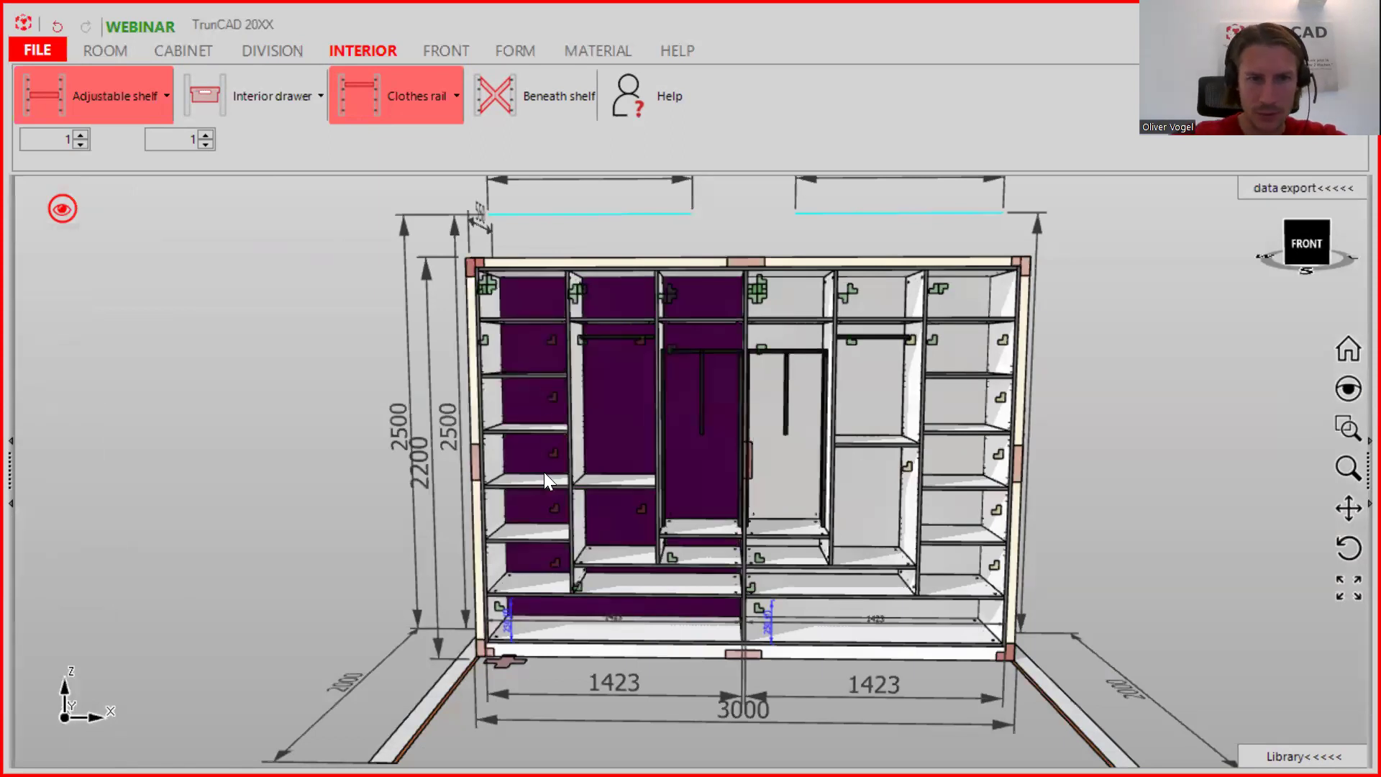
scroll(540, 440, "up", 2)
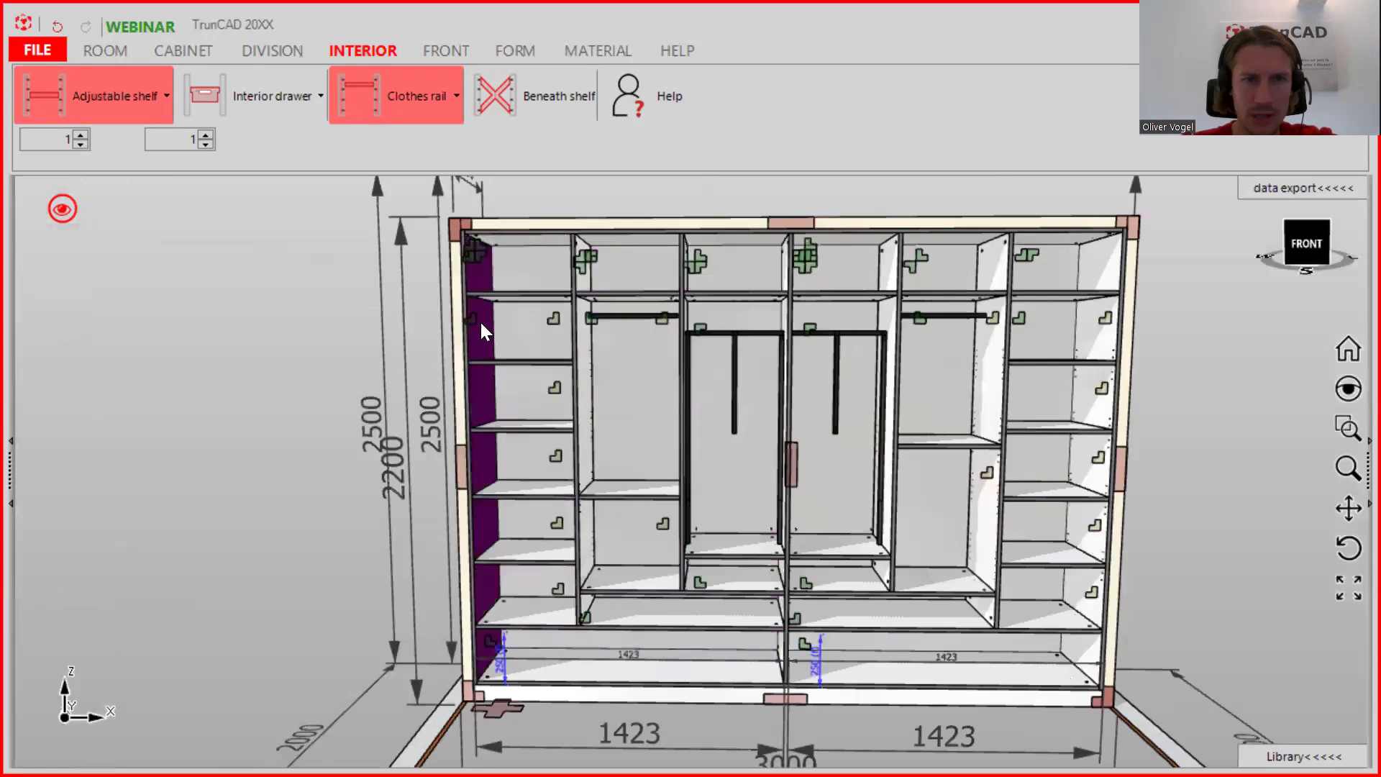
scroll(474, 320, "up", 1)
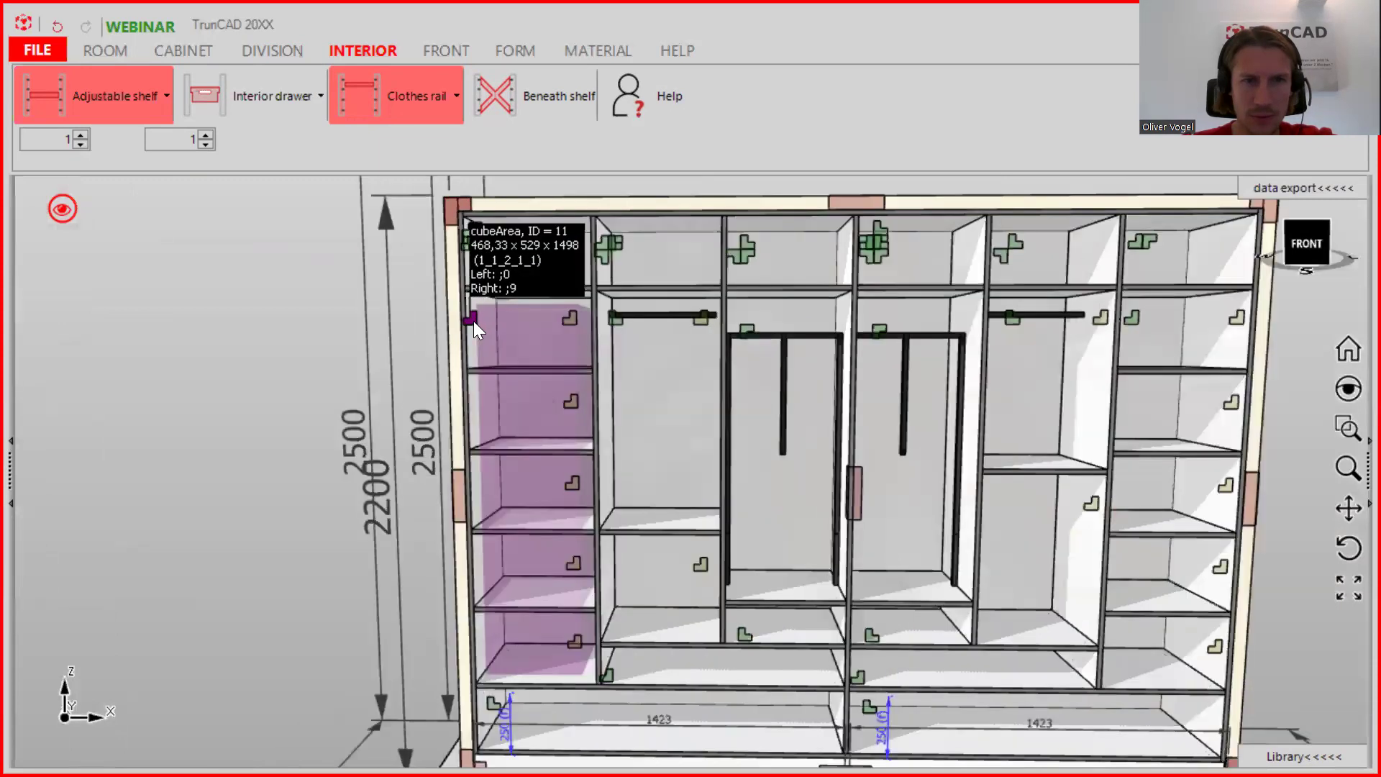
right_click(473, 320)
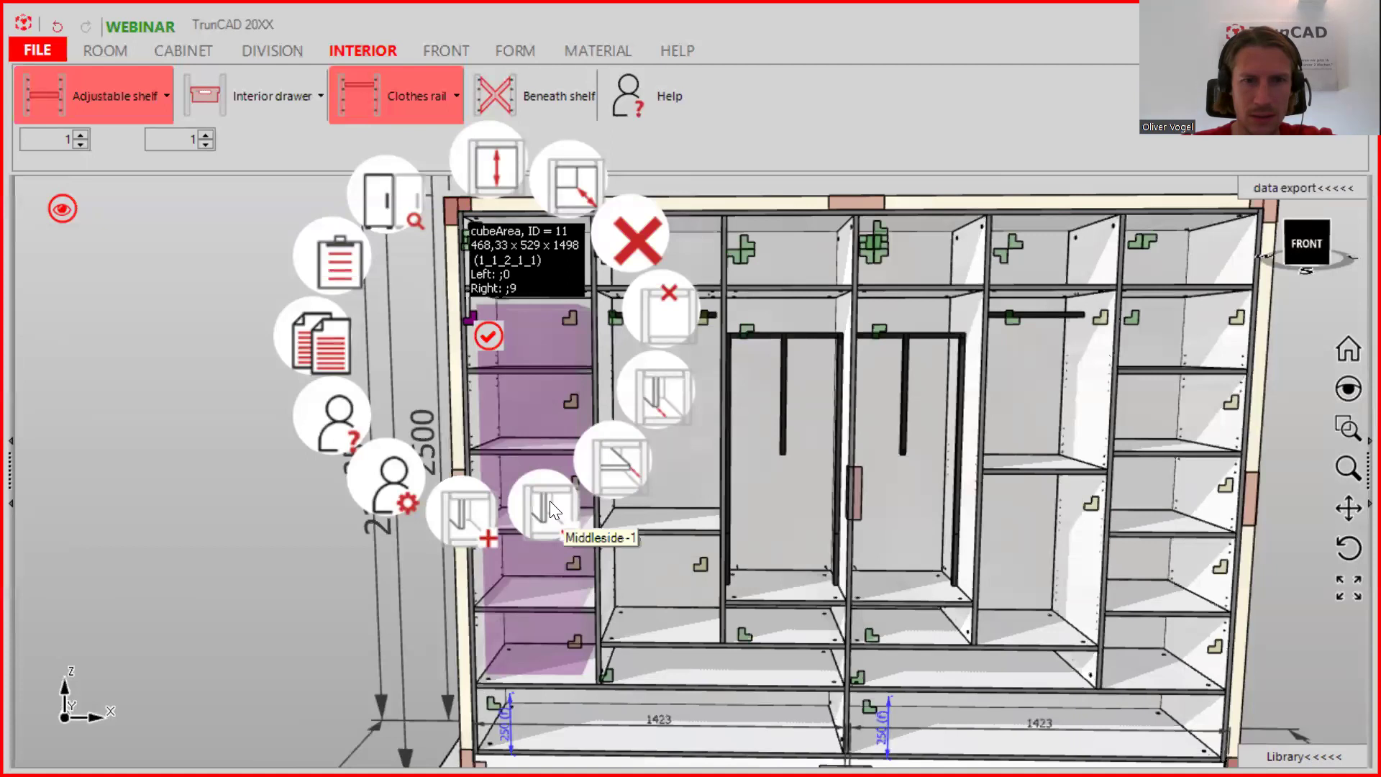
left_click(476, 519)
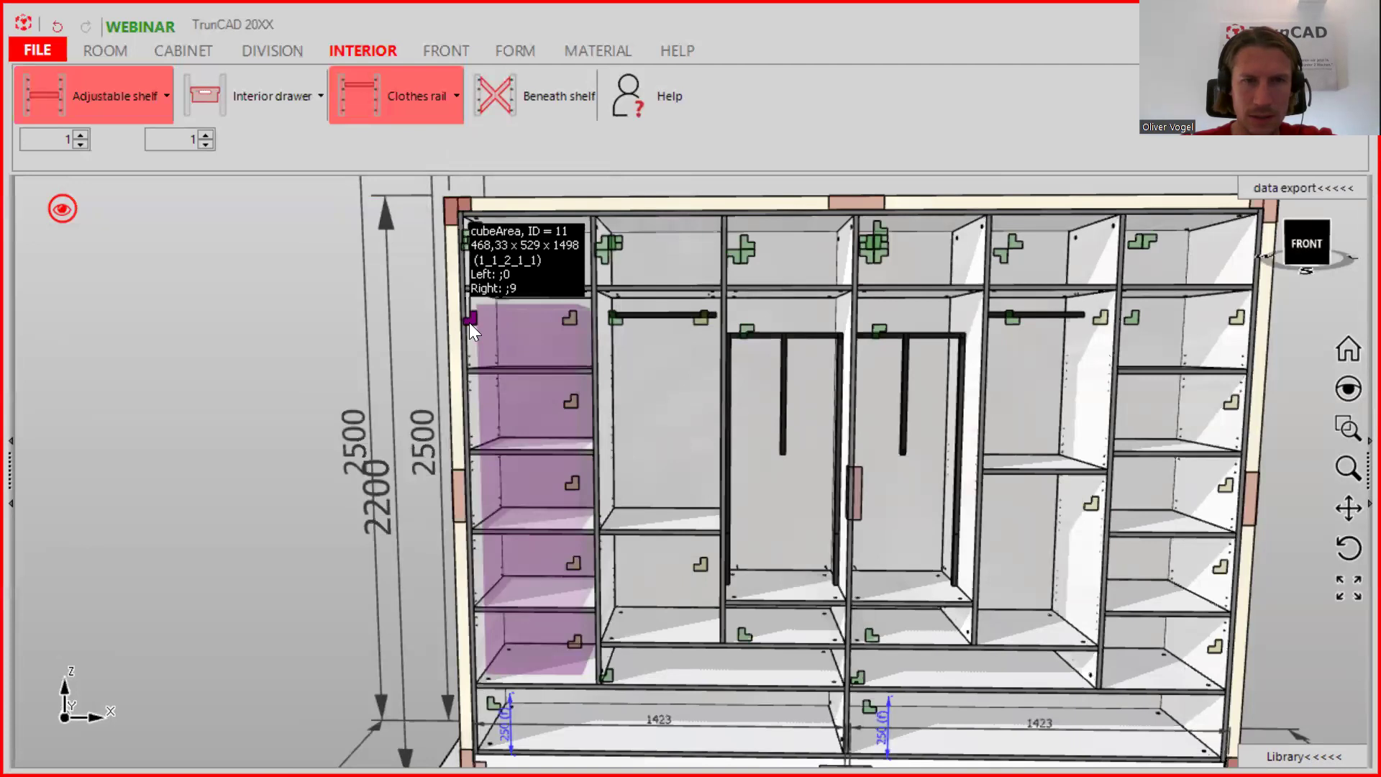
right_click(470, 322)
left_click(613, 243)
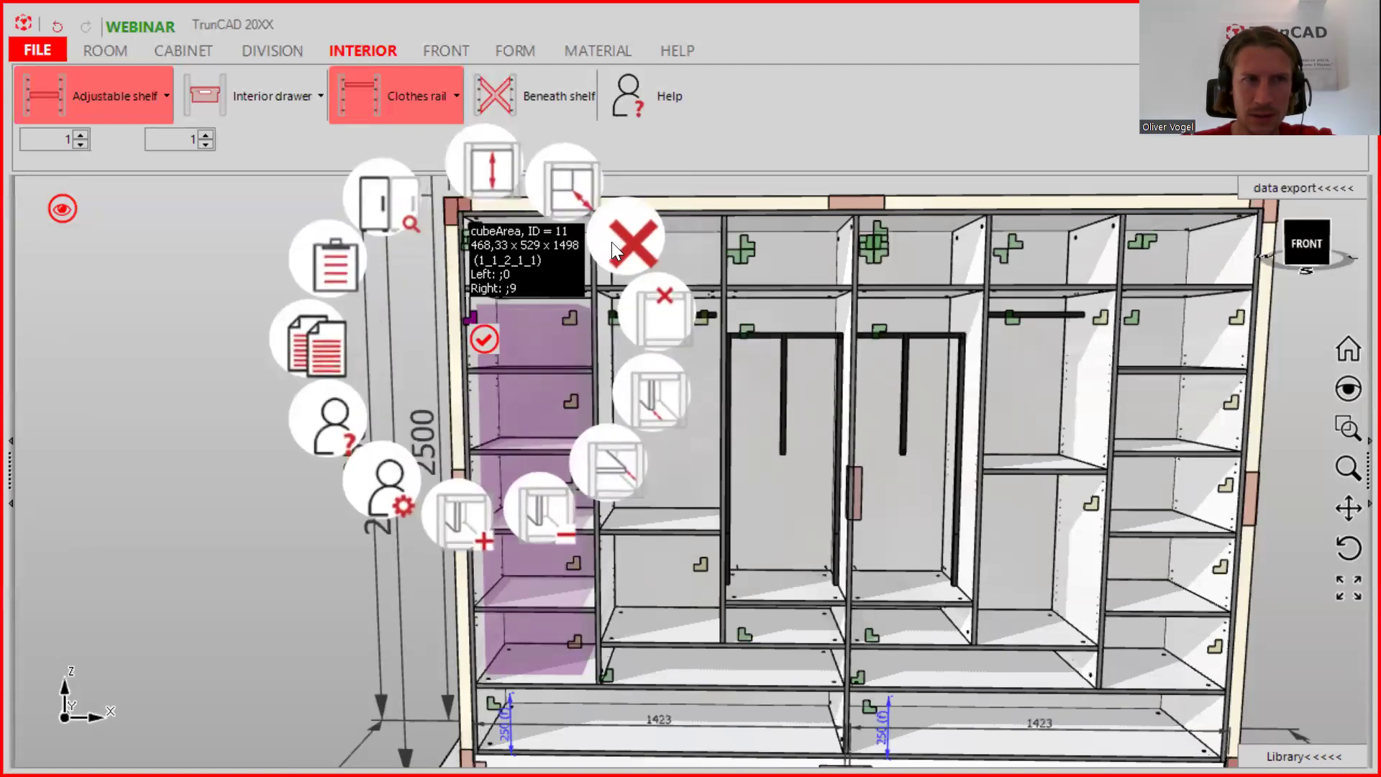
- Add five adjustable shelves to the tall compartment in the leftmost column
left_click(78, 134)
left_click(78, 134)
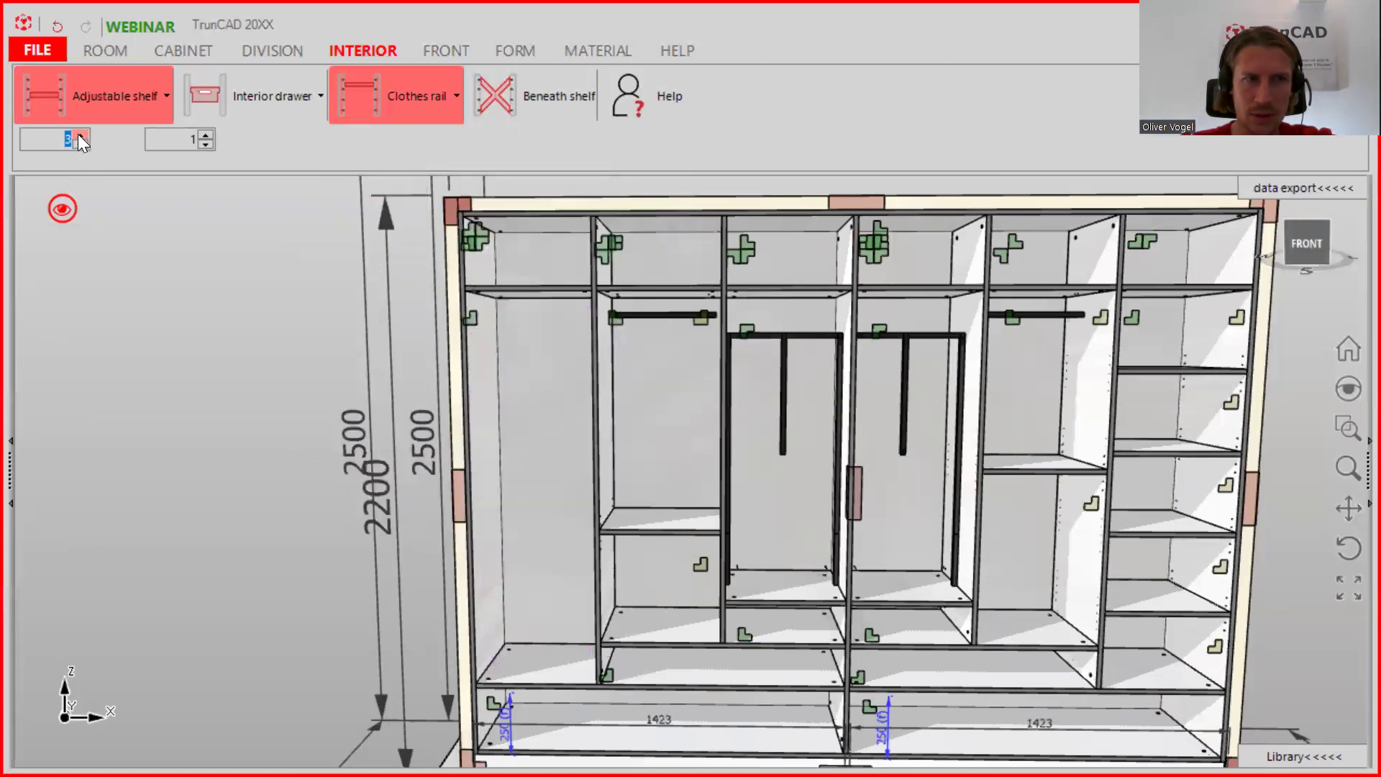
left_click(78, 135)
left_click(78, 135)
left_click_drag(61, 104, 490, 461)
left_click(492, 464)
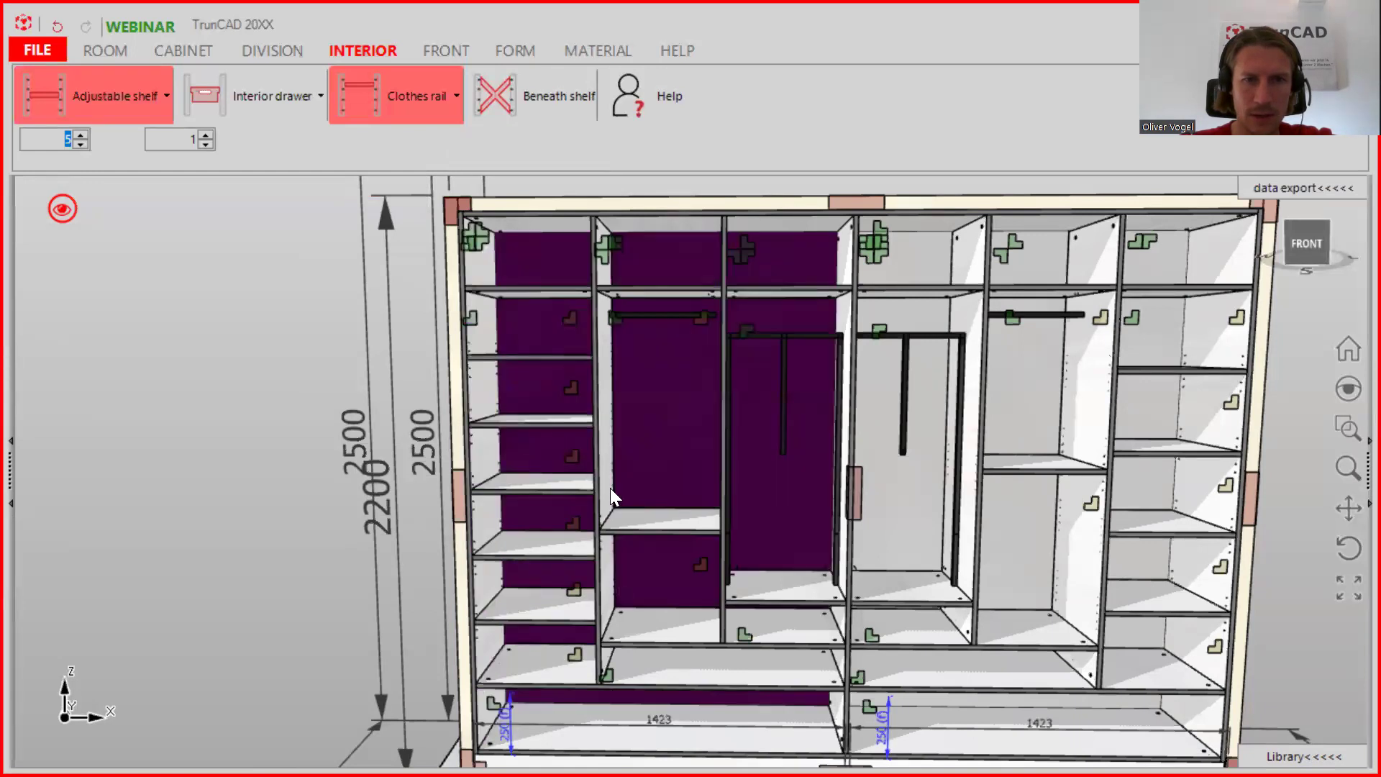
middle_click_drag(614, 504, 617, 524)
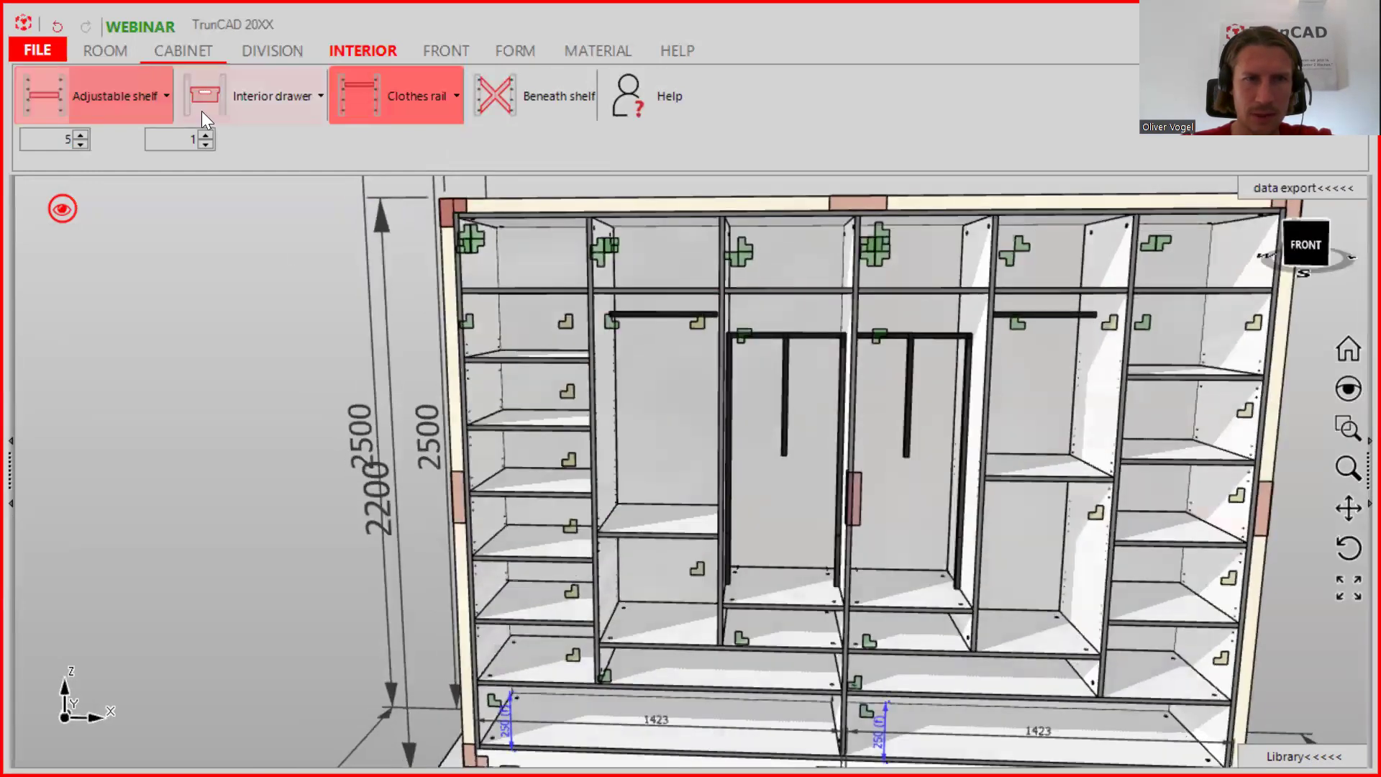
left_click(206, 118)
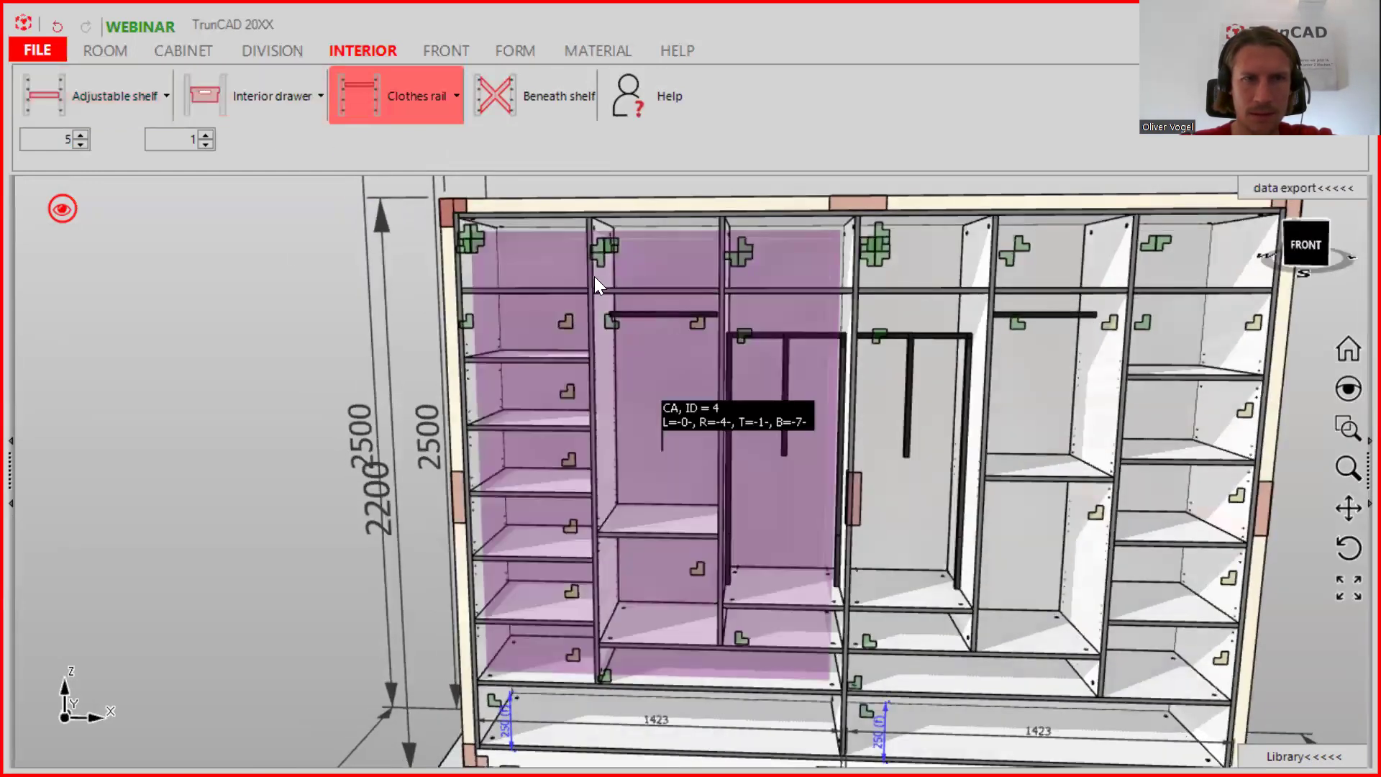
left_click(277, 58)
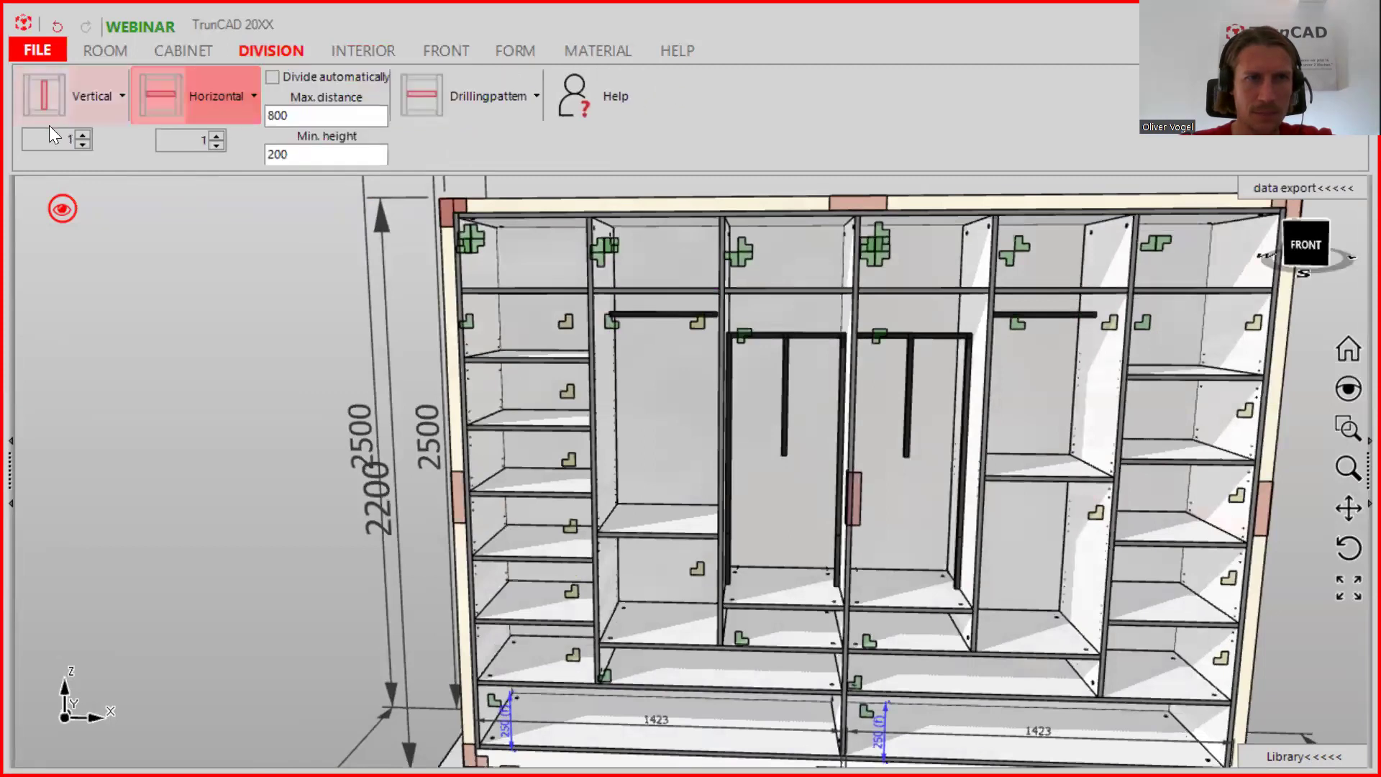
left_click(331, 53)
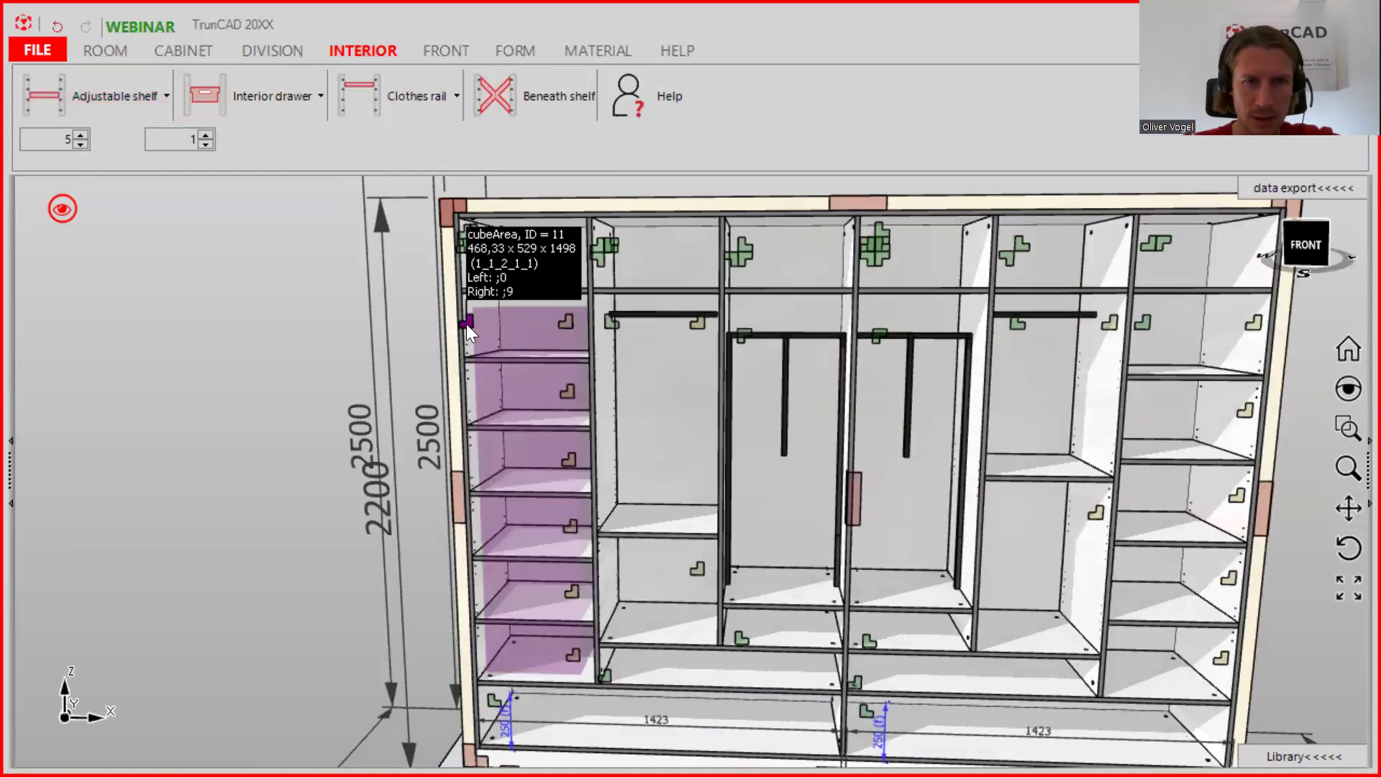
- Measure the distance from the adjustable shelf in the second column to the next lower shelf in the leftmost column
middle_click_drag(623, 564, 594, 547)
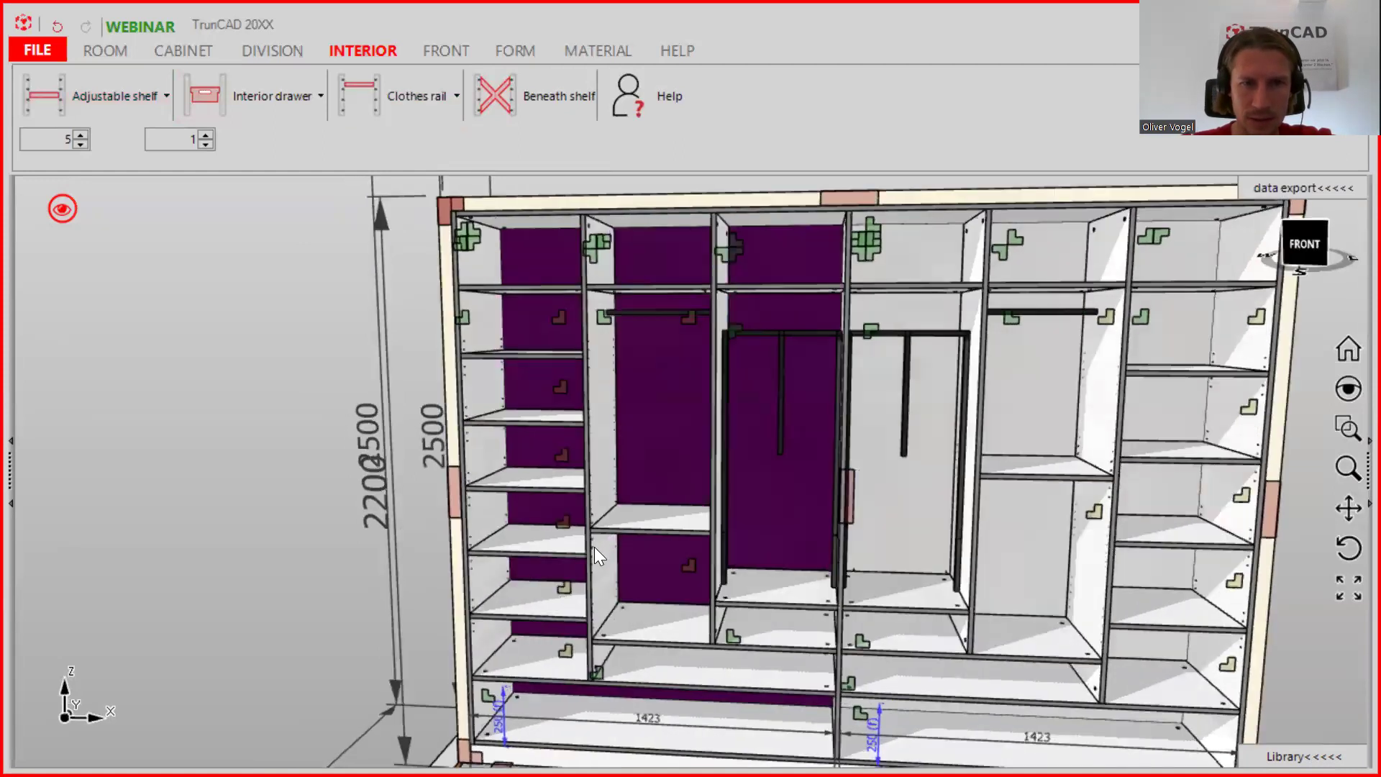
scroll(594, 540, "up", 5)
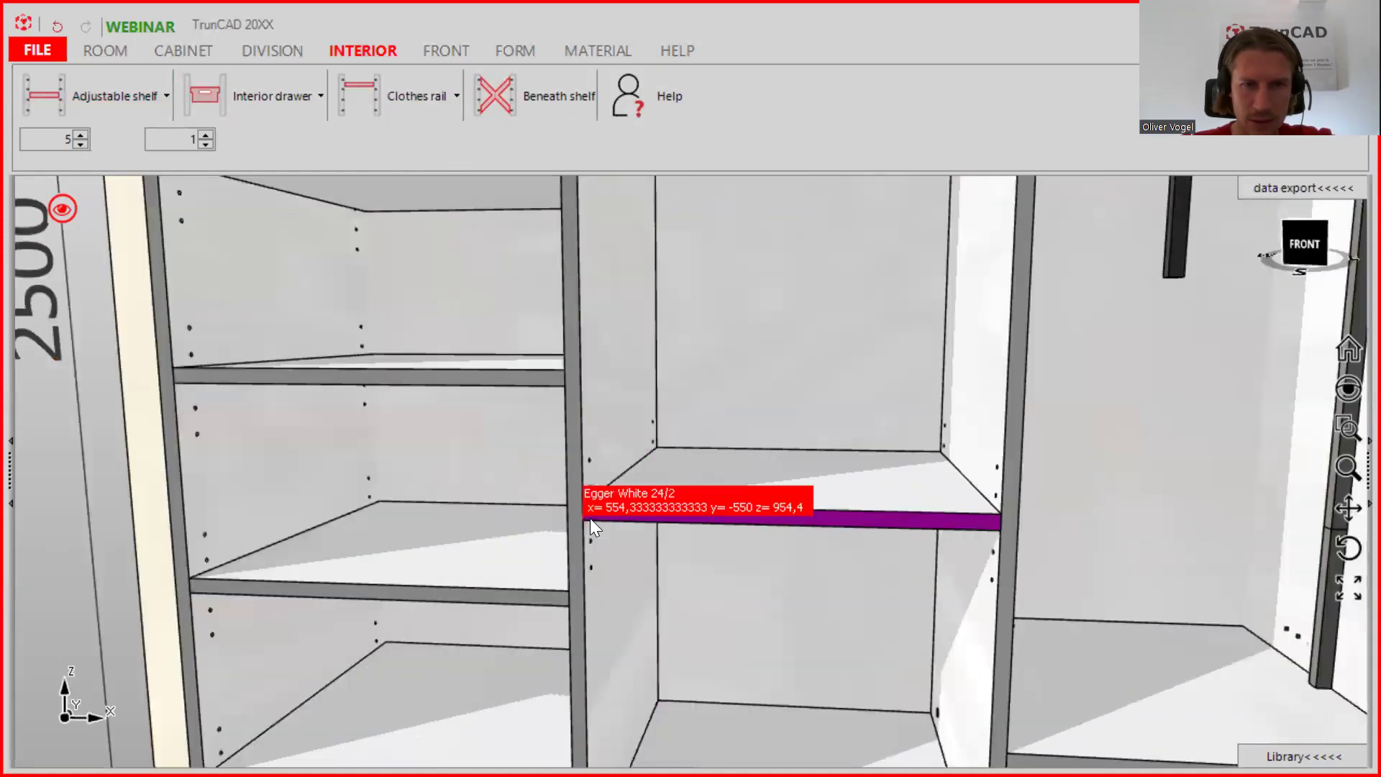
scroll(590, 519, "up", 2)
left_click(584, 528)
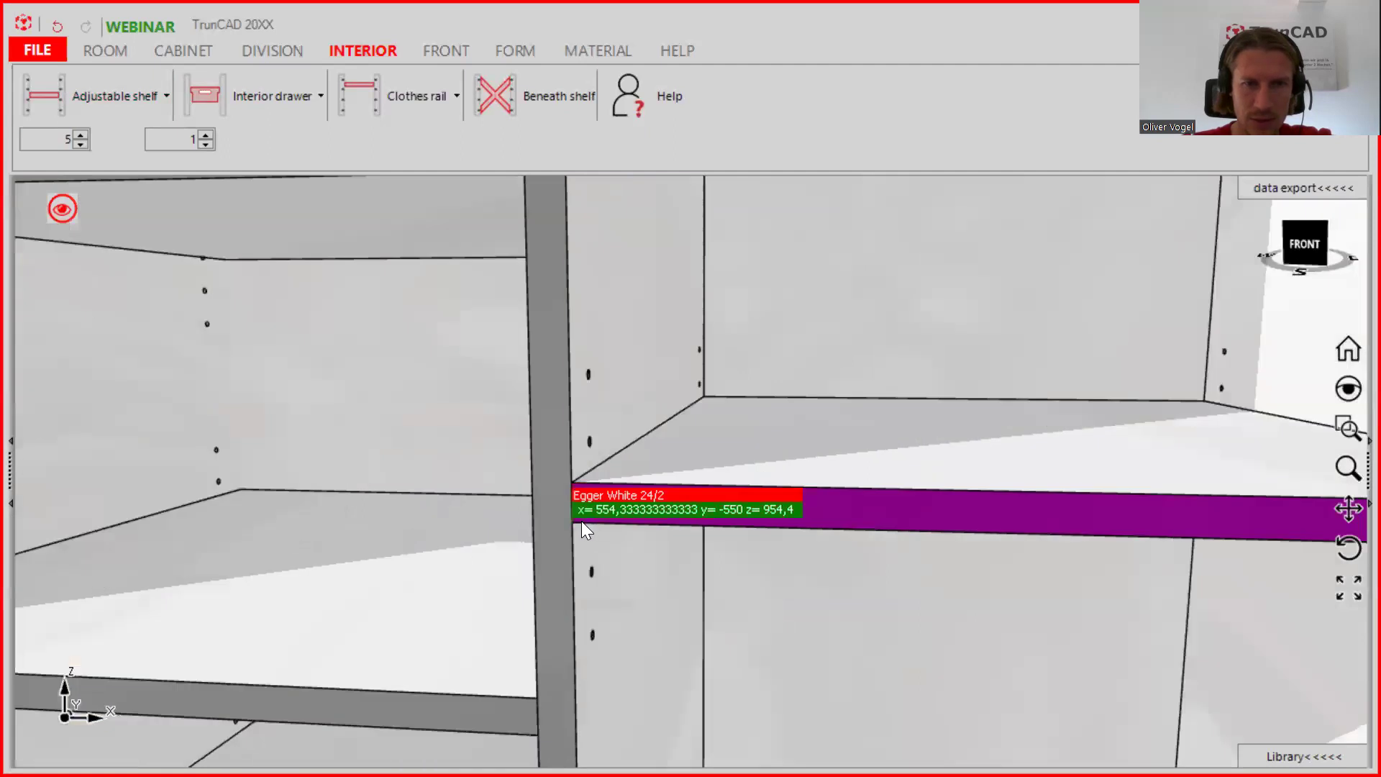
left_click(532, 735)
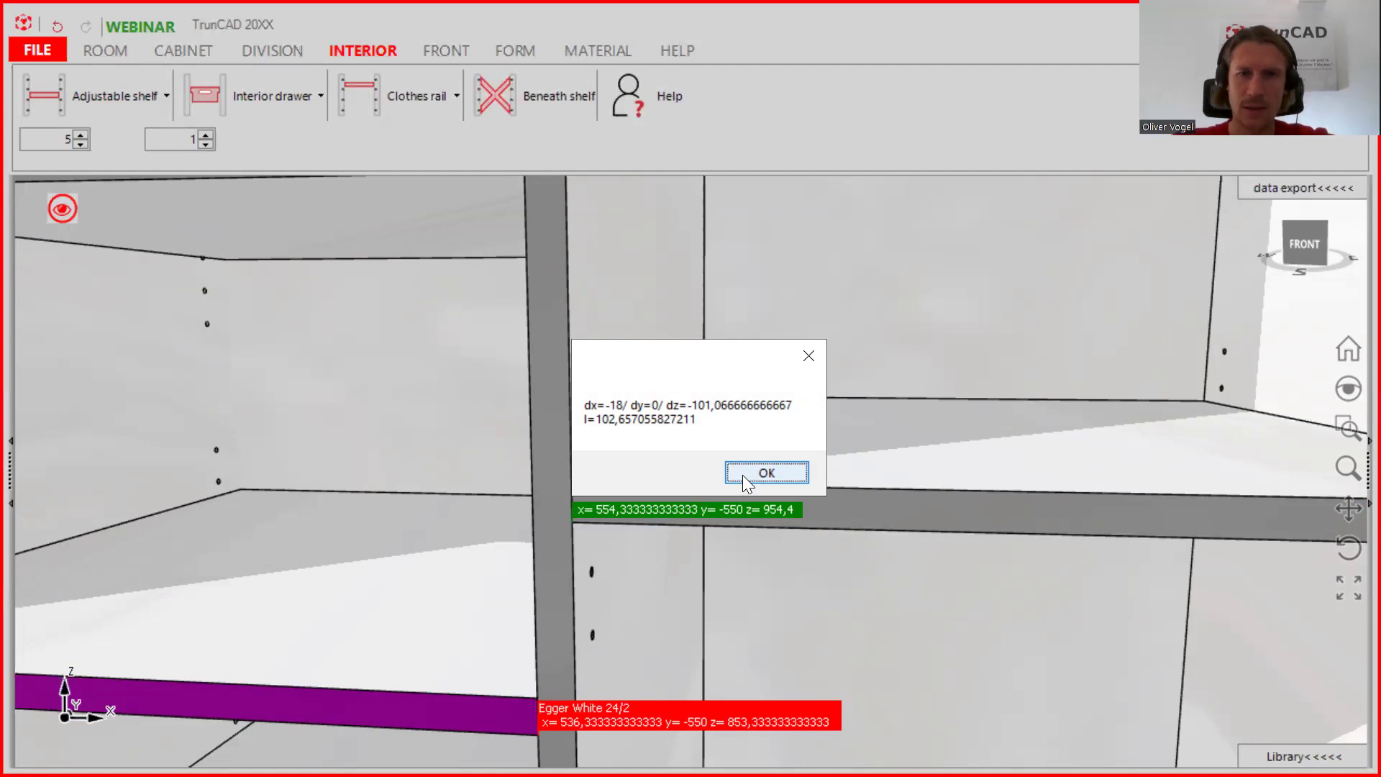
left_click(767, 472)
- Set the height of the area below the adjustable shelf in the second column with the formula =420,4-101.0666
scroll(764, 492, "down", 5)
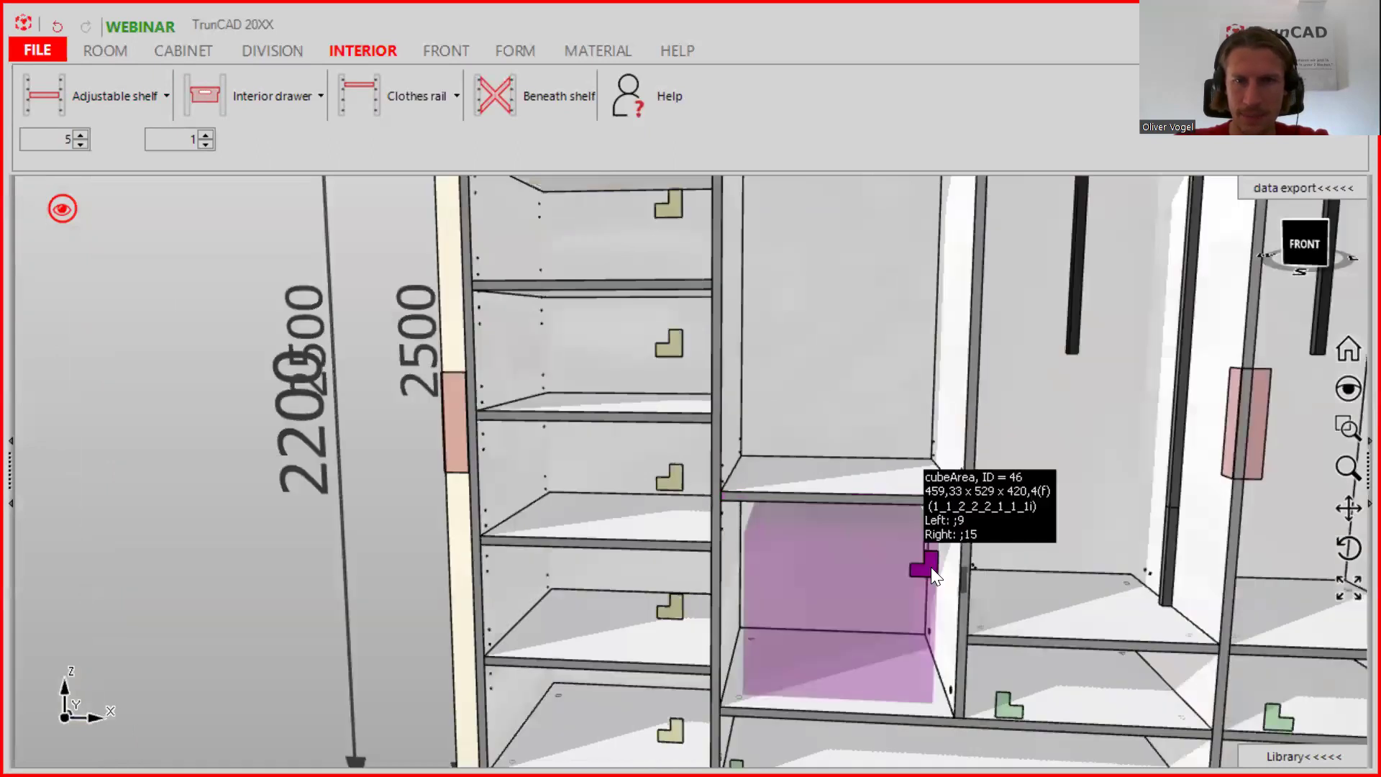
right_click(931, 566)
left_click(953, 413)
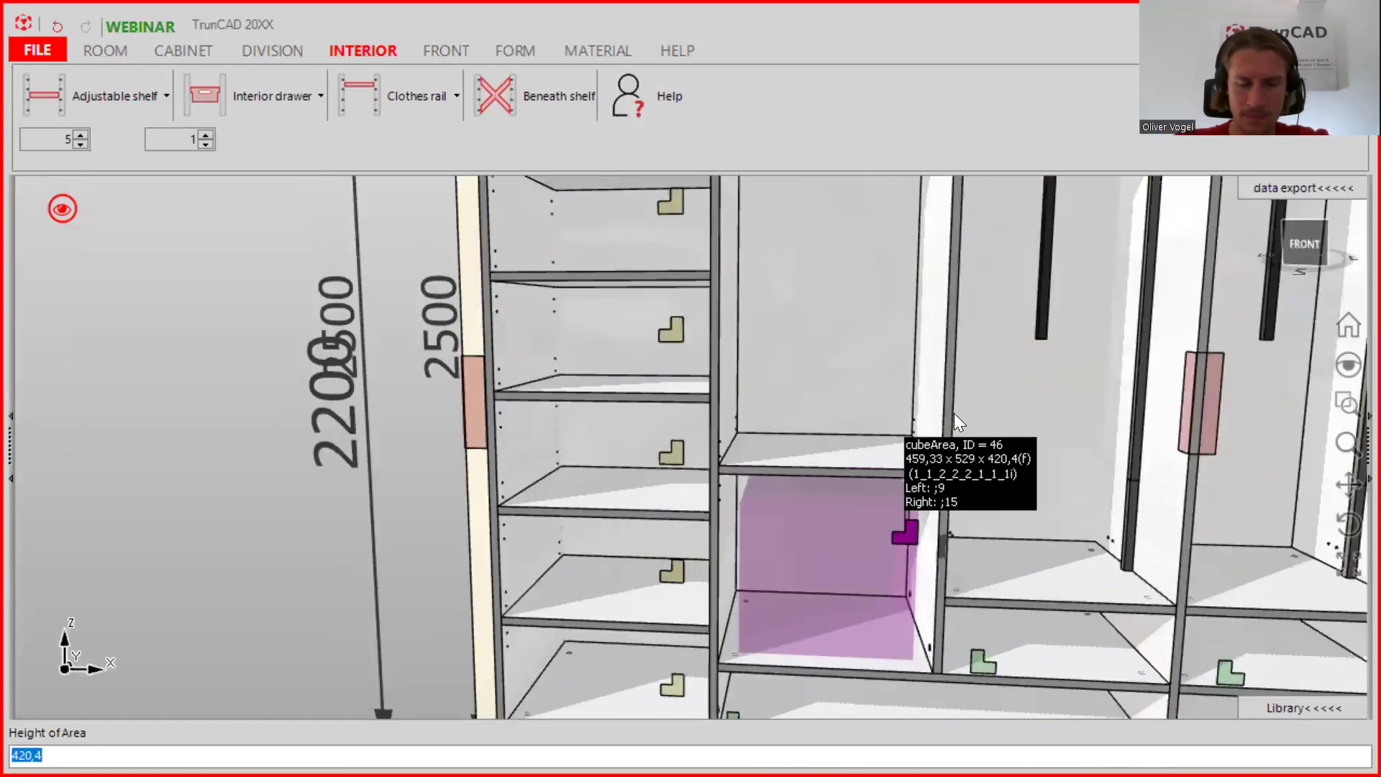
key("Left")
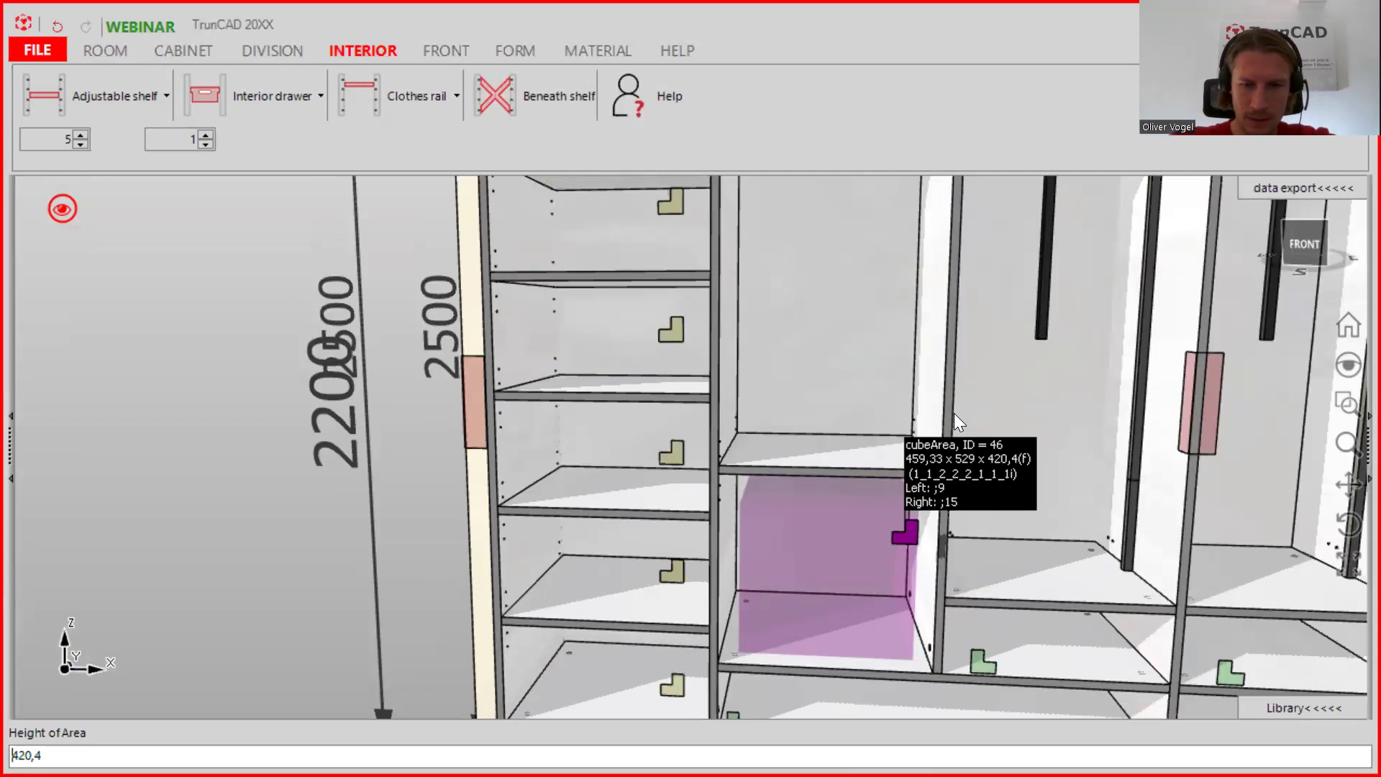
type("=")
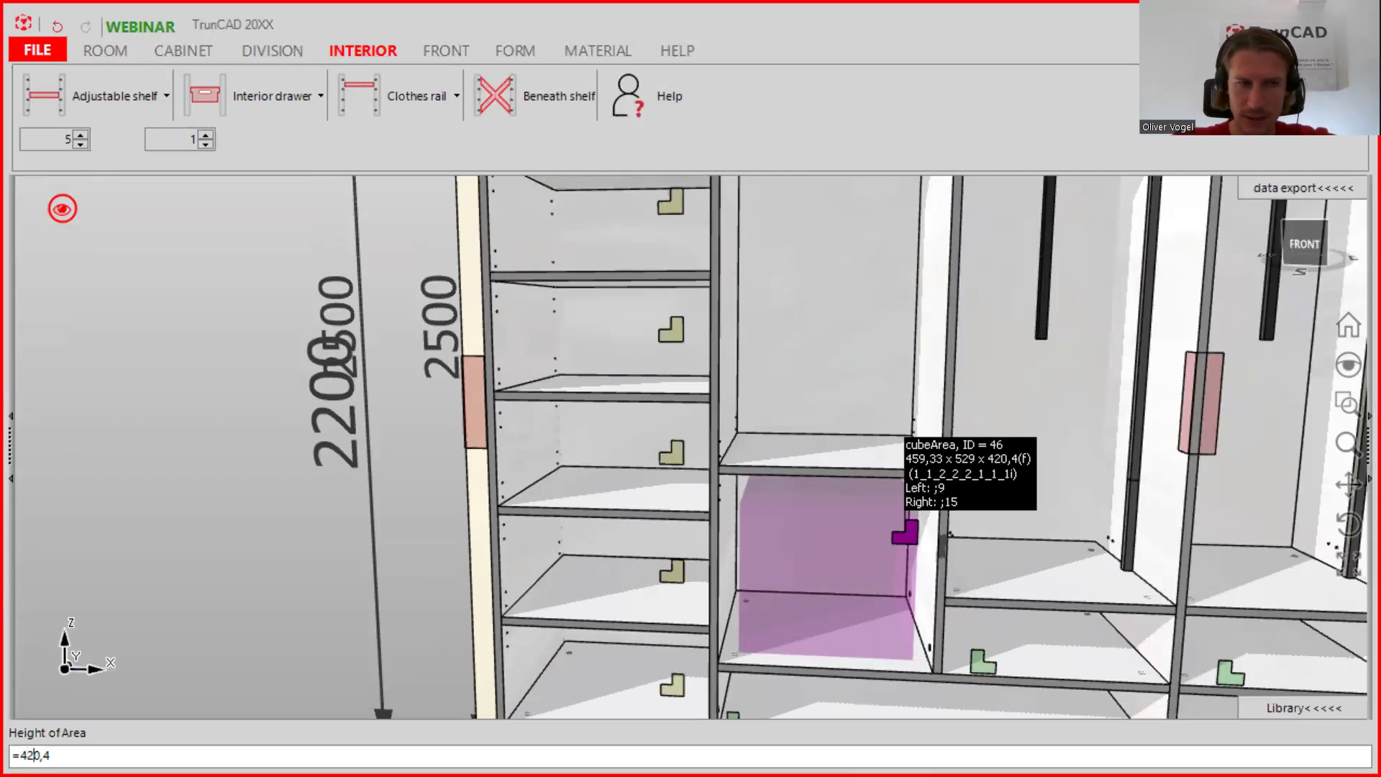
key("Right")
key("Right")
key("Right")
type("-")
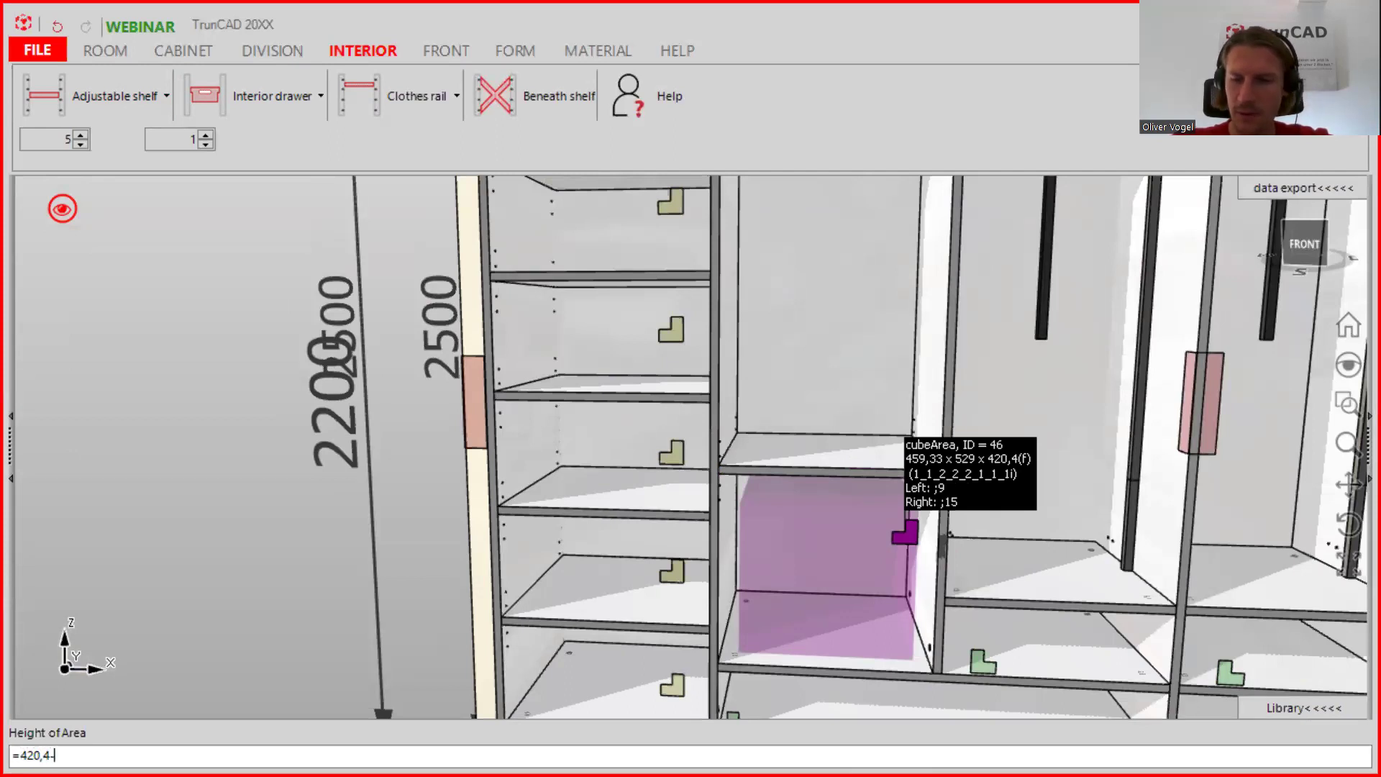
type("101")
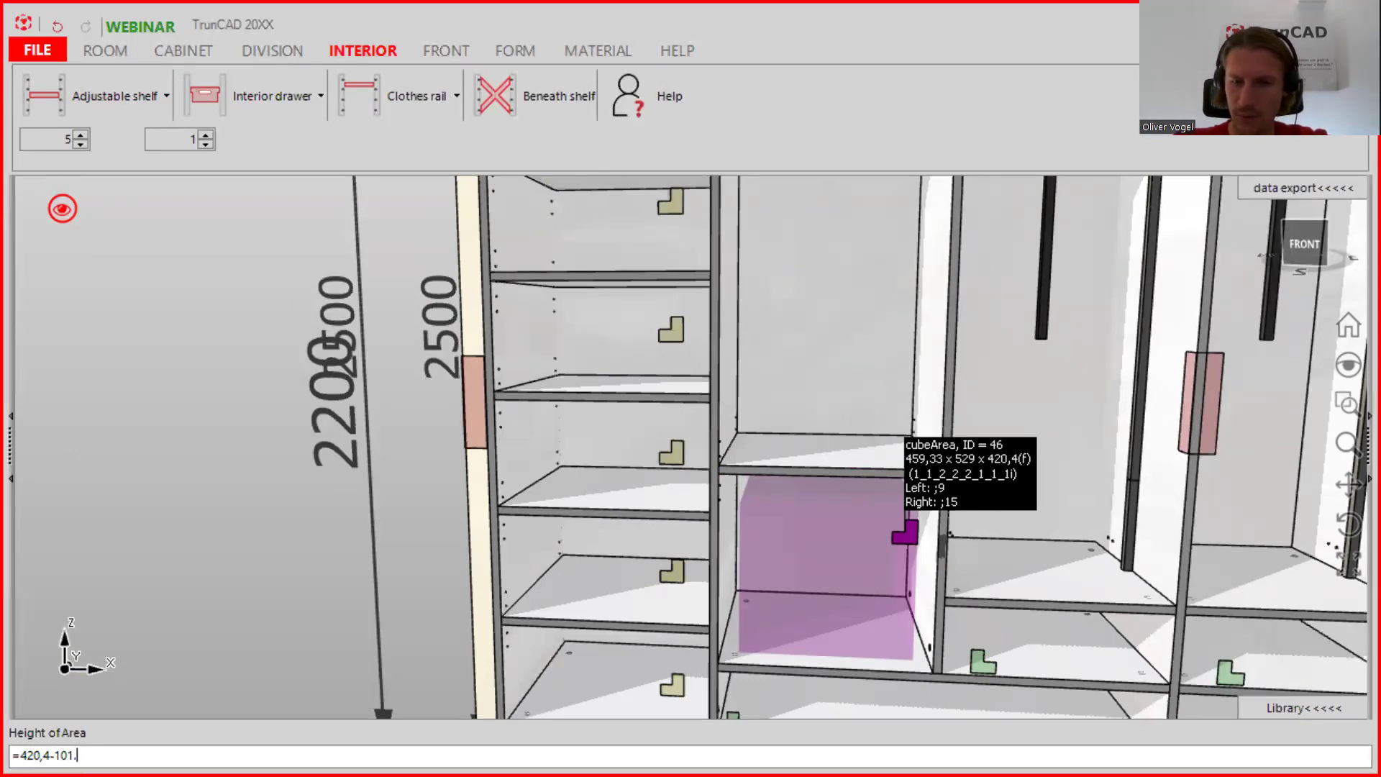
type(".0666")
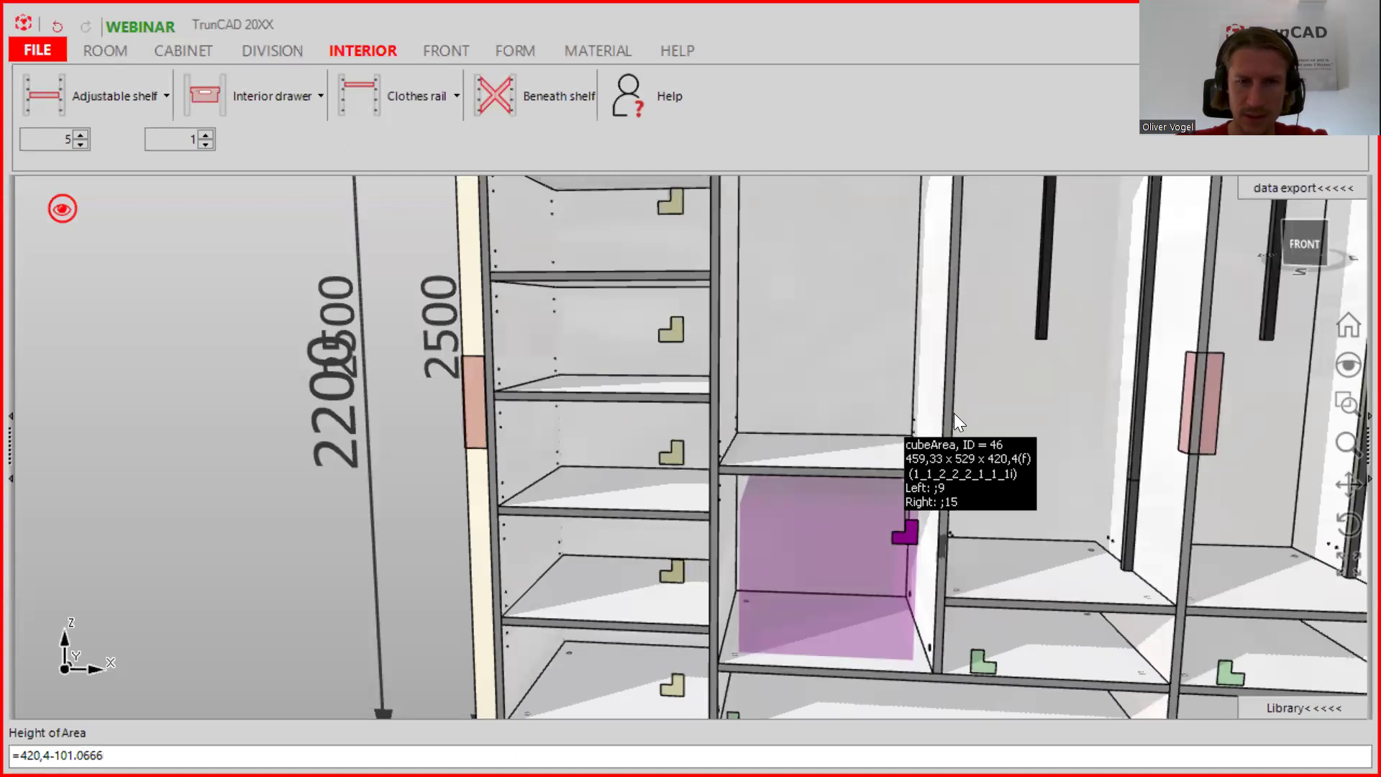
key("Return")
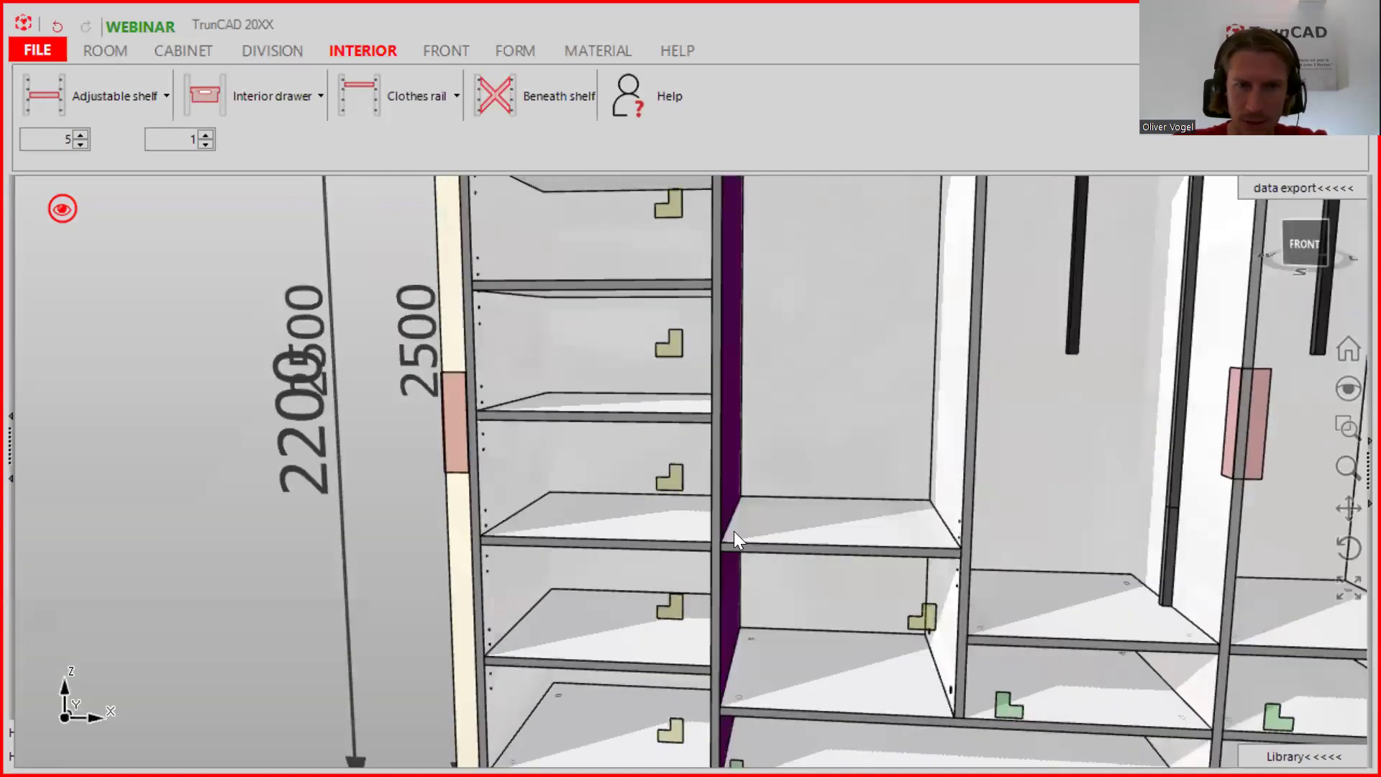
- Copy the area below the adjustable shelf in the second column and paste it onto the matching area in the fifth column
scroll(732, 543, "up", 3)
scroll(733, 543, "up", 4)
middle_click_drag(732, 543, 761, 516)
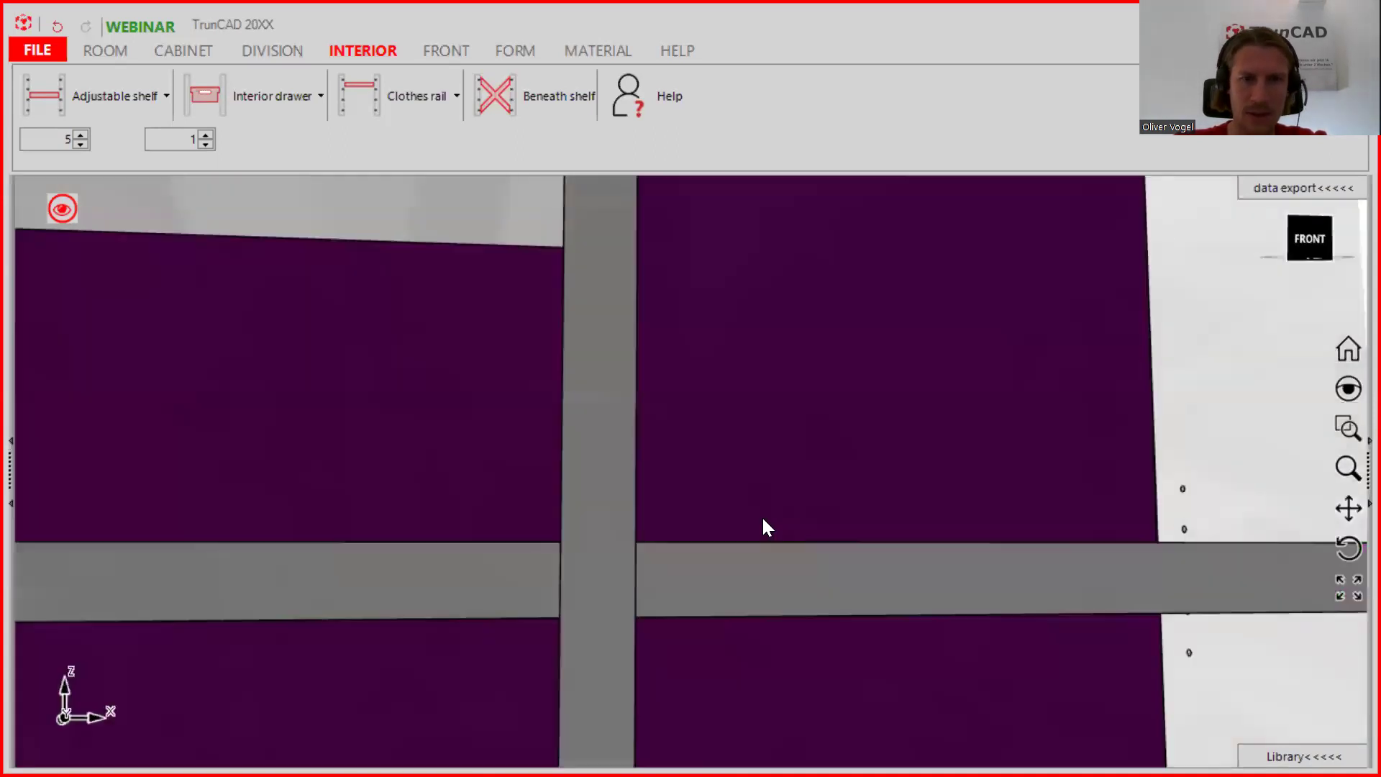
scroll(763, 518, "down", 4)
scroll(763, 519, "down", 5)
middle_click_drag(857, 517, 790, 535)
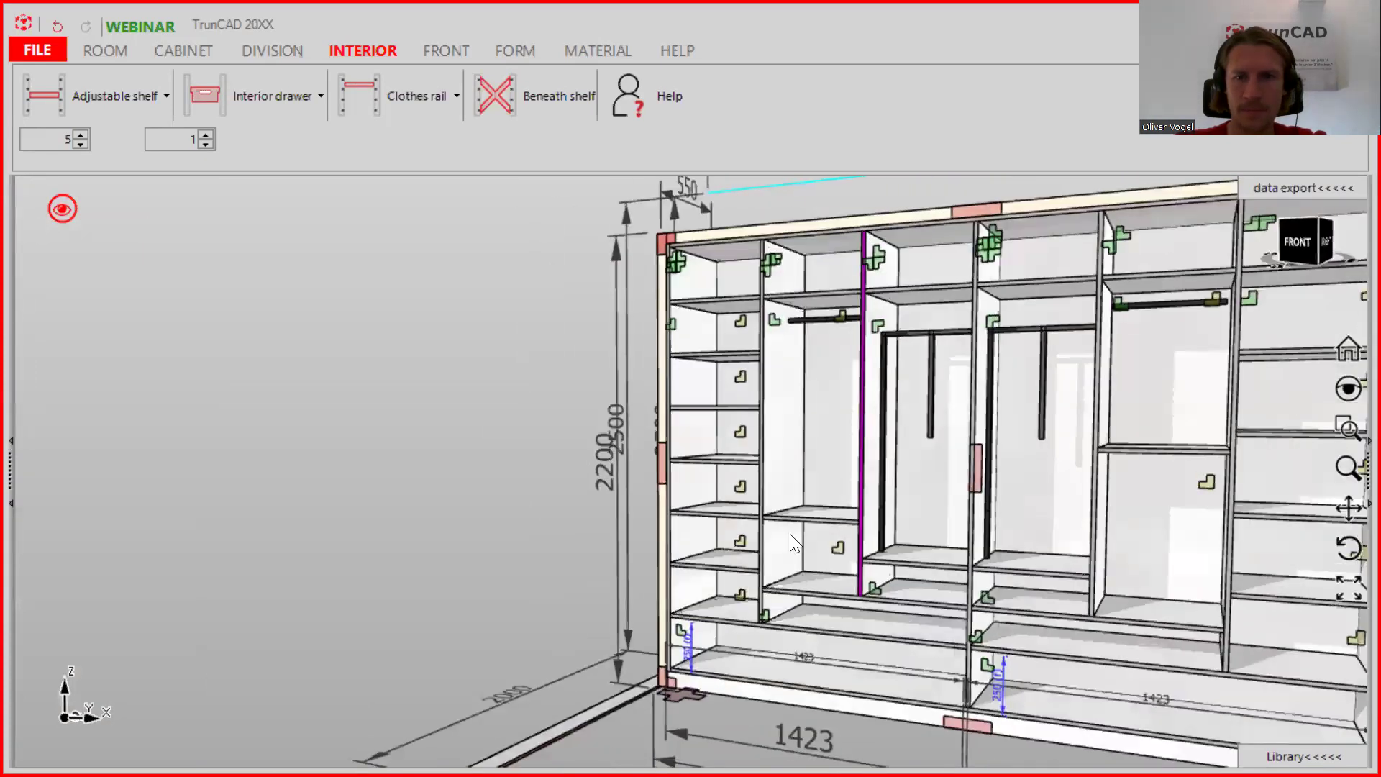
right_click(838, 545)
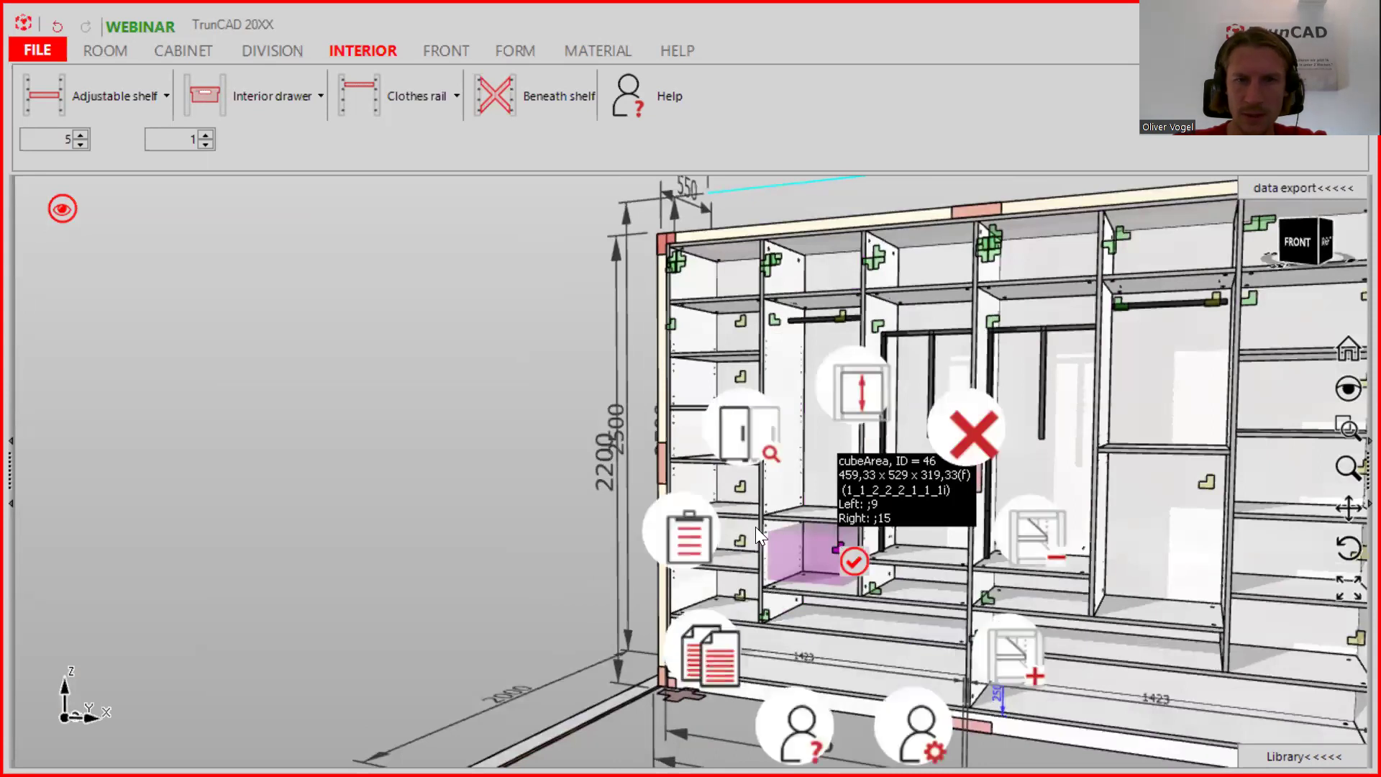
left_click(714, 636)
right_click(1209, 483)
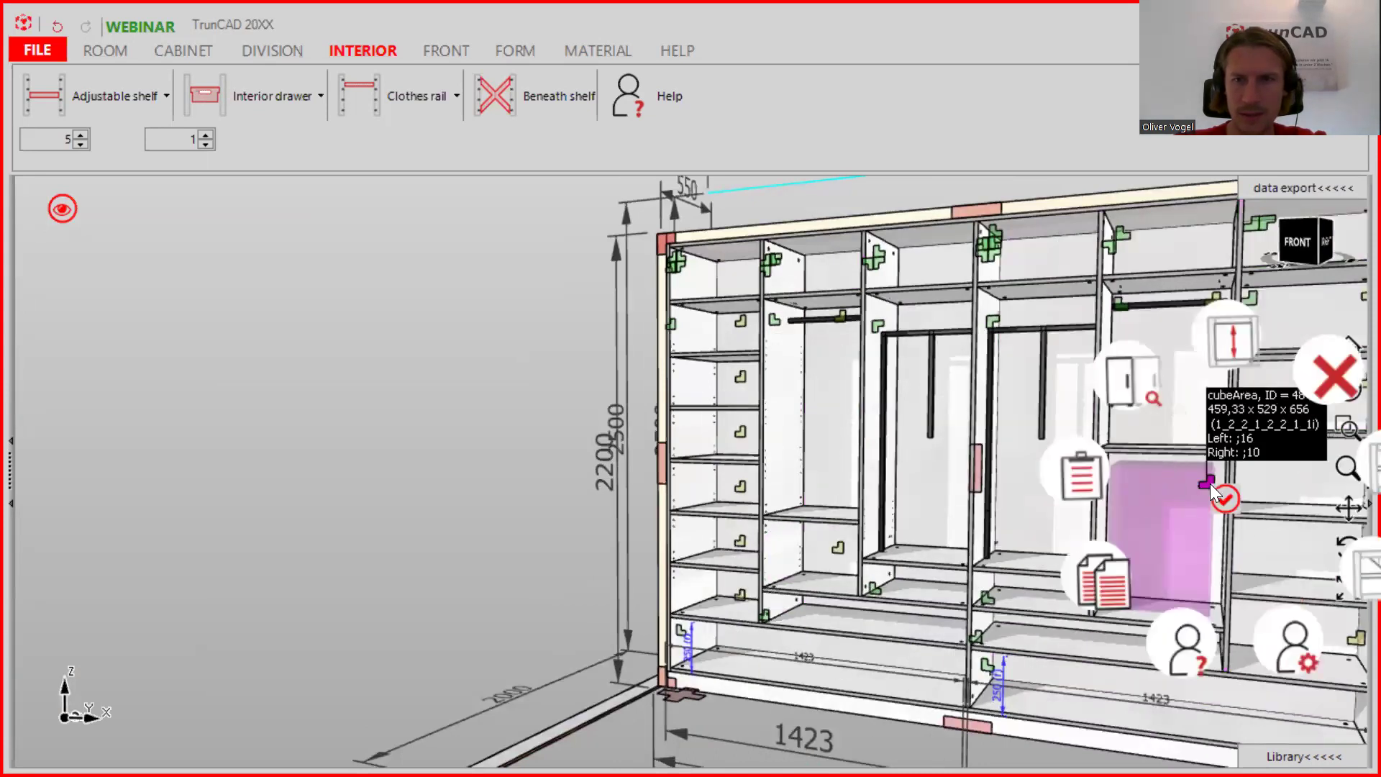
left_click(1063, 472)
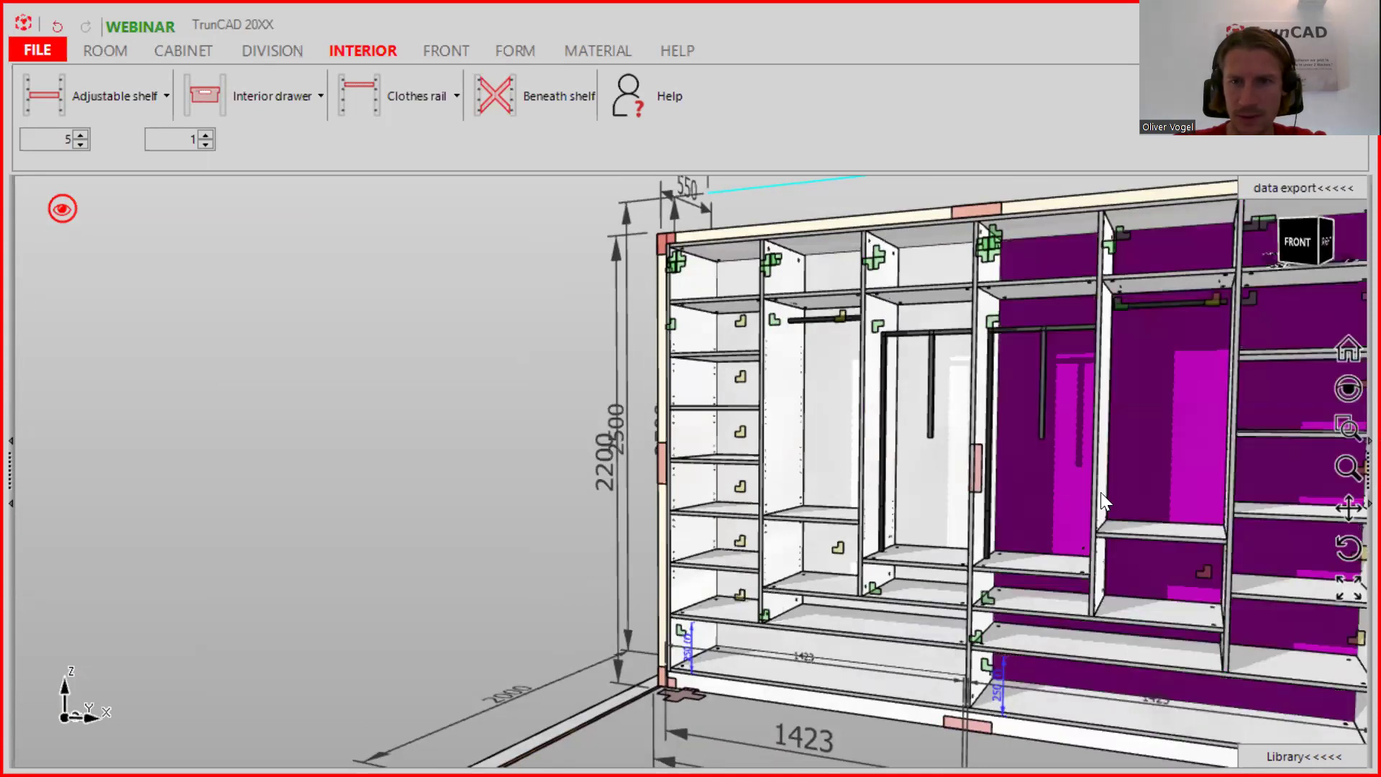
- Replace the shelves in the tall compartment of the rightmost column with five adjustable shelves
scroll(1142, 514, "down", 2)
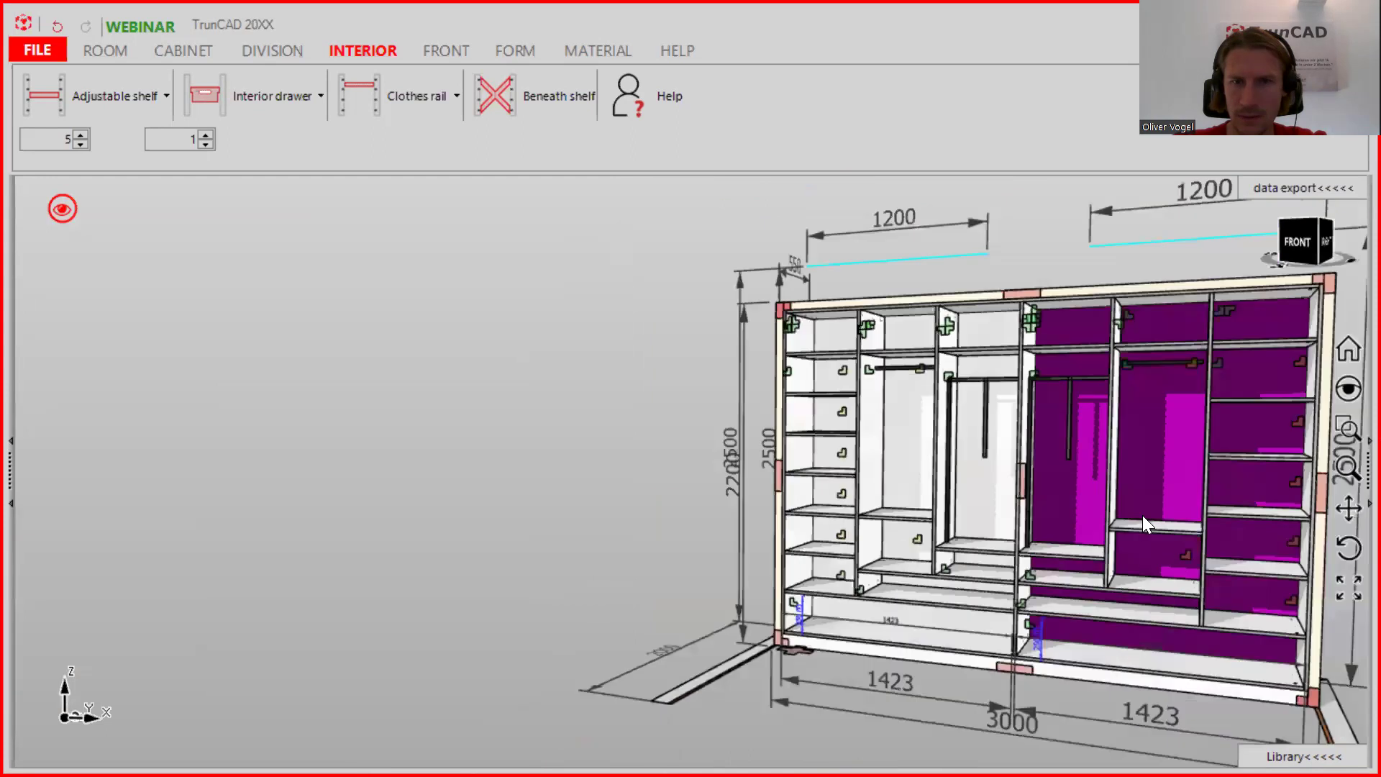
middle_click_drag(1100, 512, 899, 496)
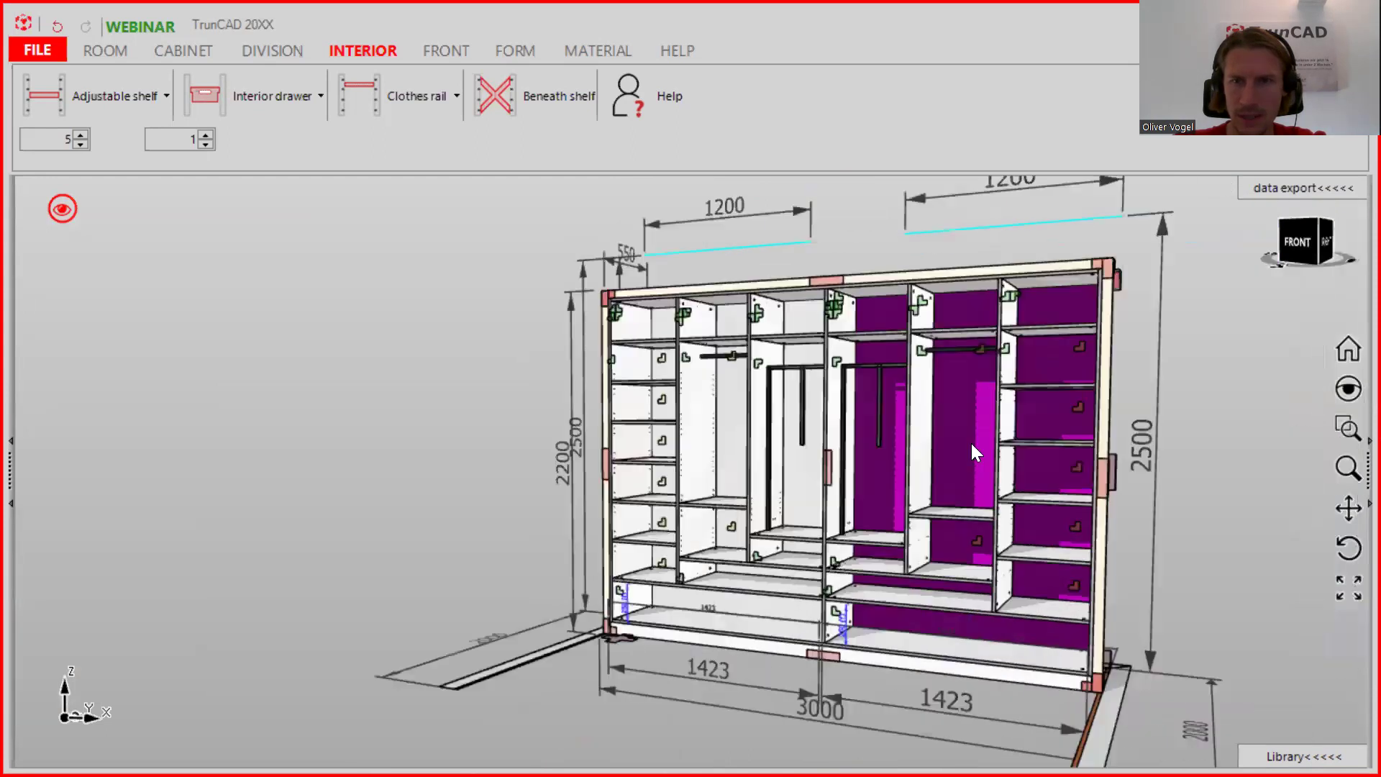
right_click(1006, 350)
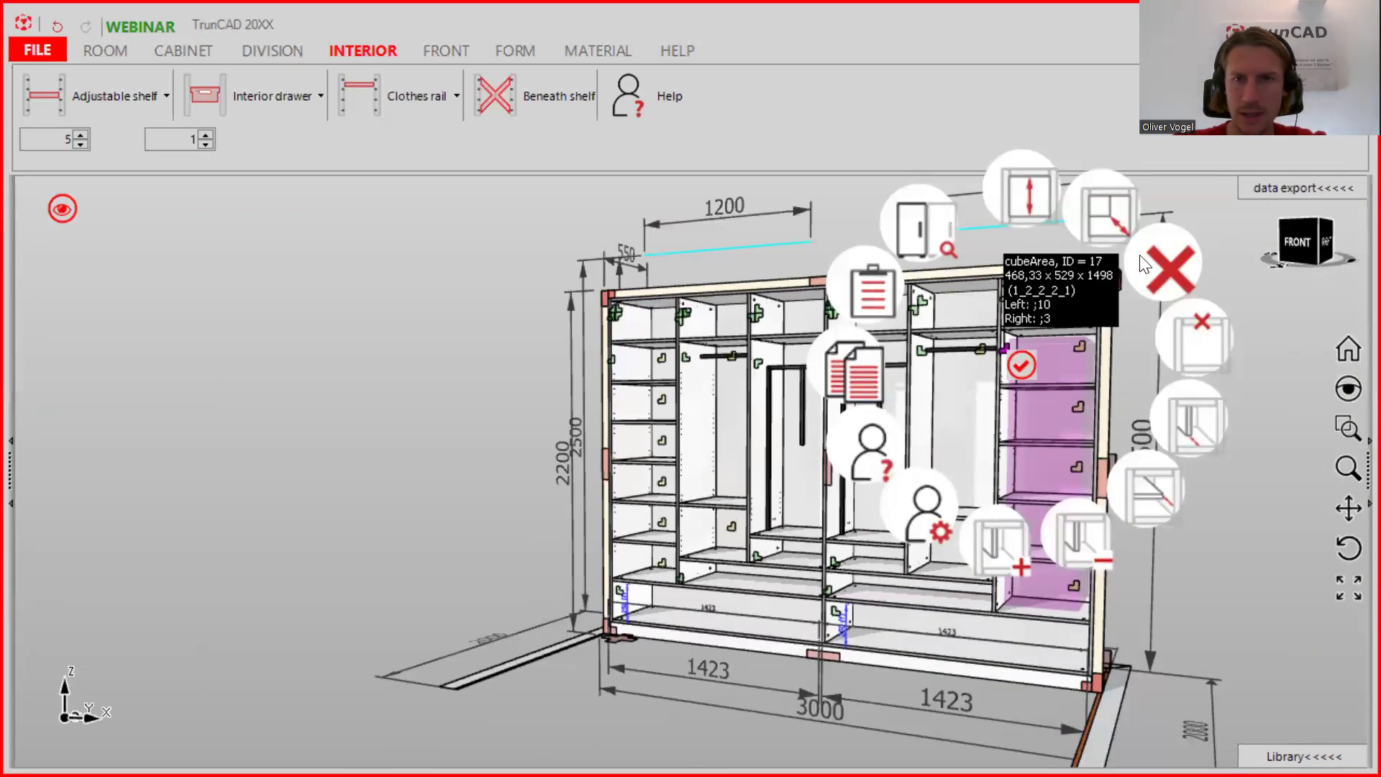
left_click(61, 99)
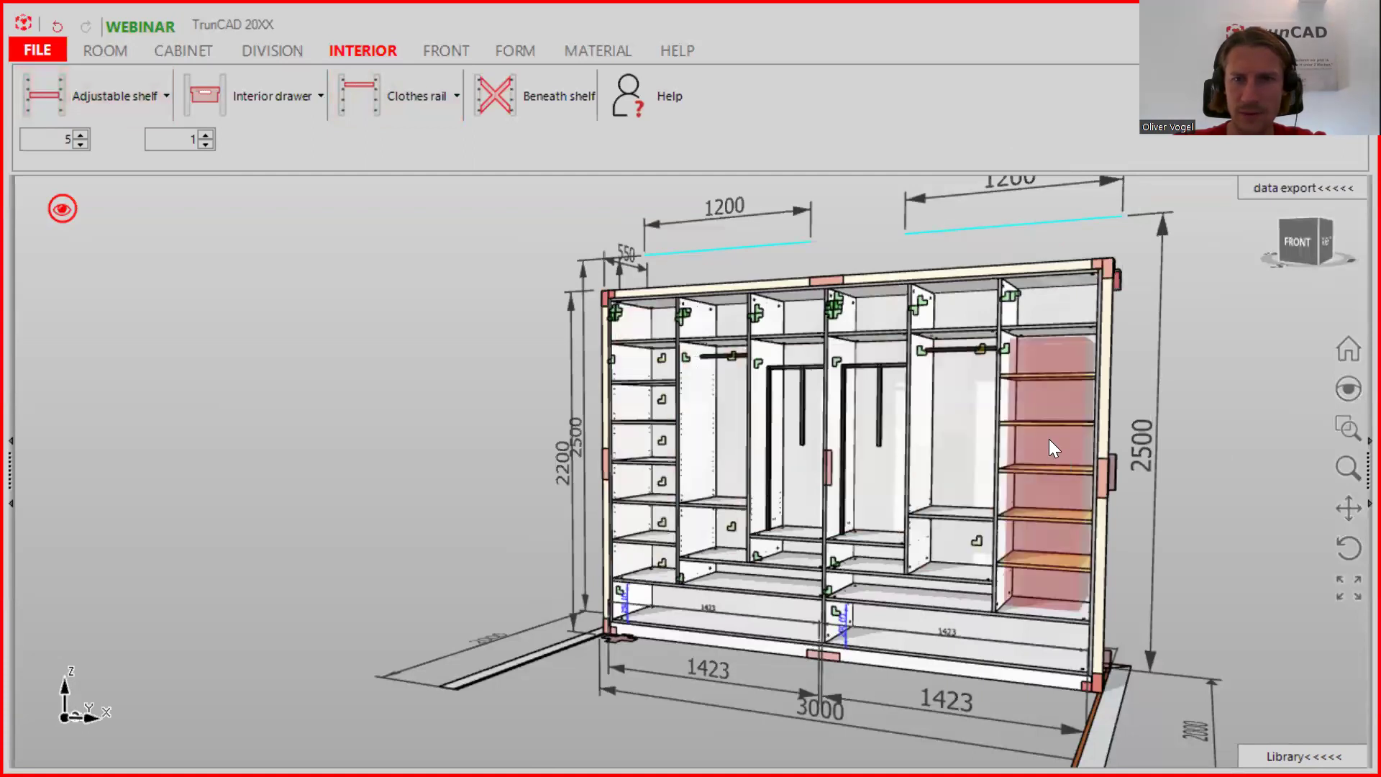
left_click(1042, 441)
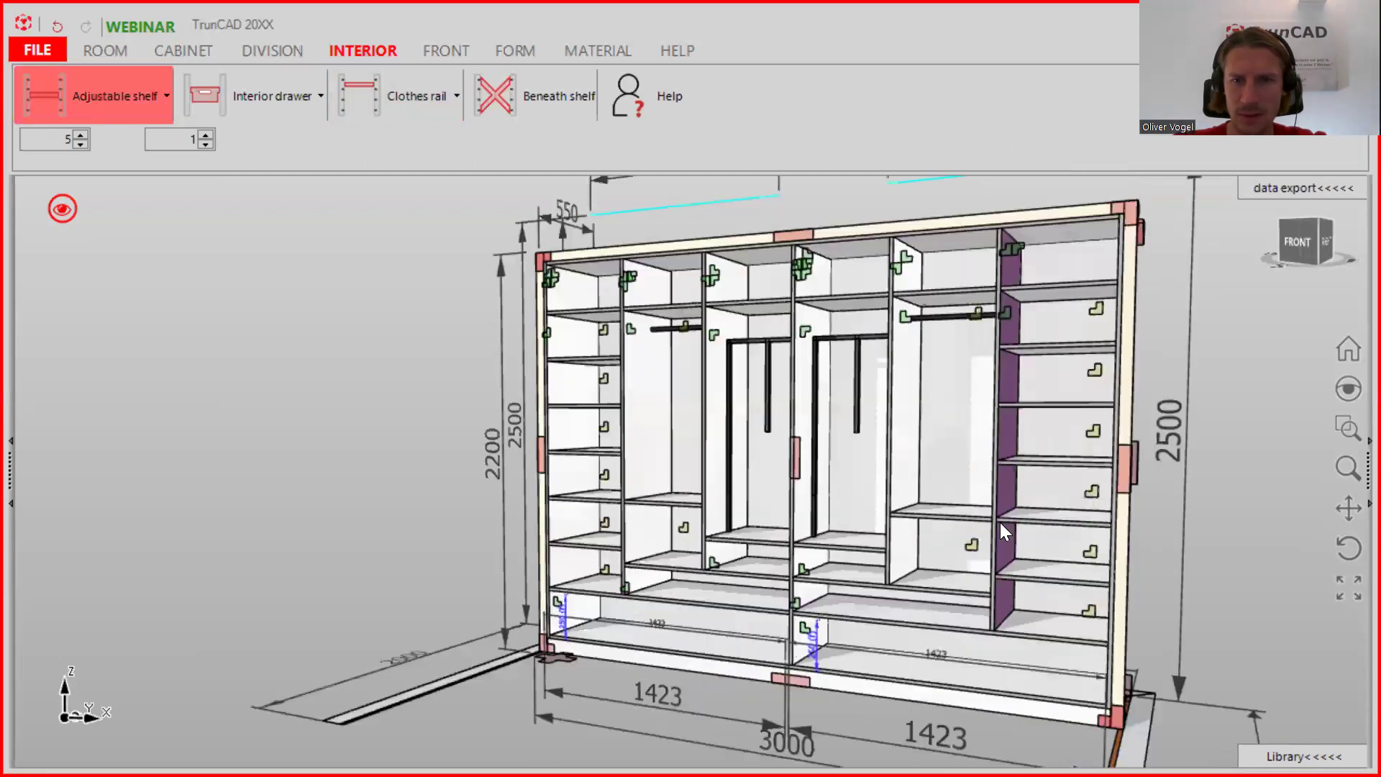
- Examine the shelf alignment between the two rightmost columns and across the whole wardrobe interior
scroll(1000, 522, "up", 5)
scroll(1000, 522, "up", 6)
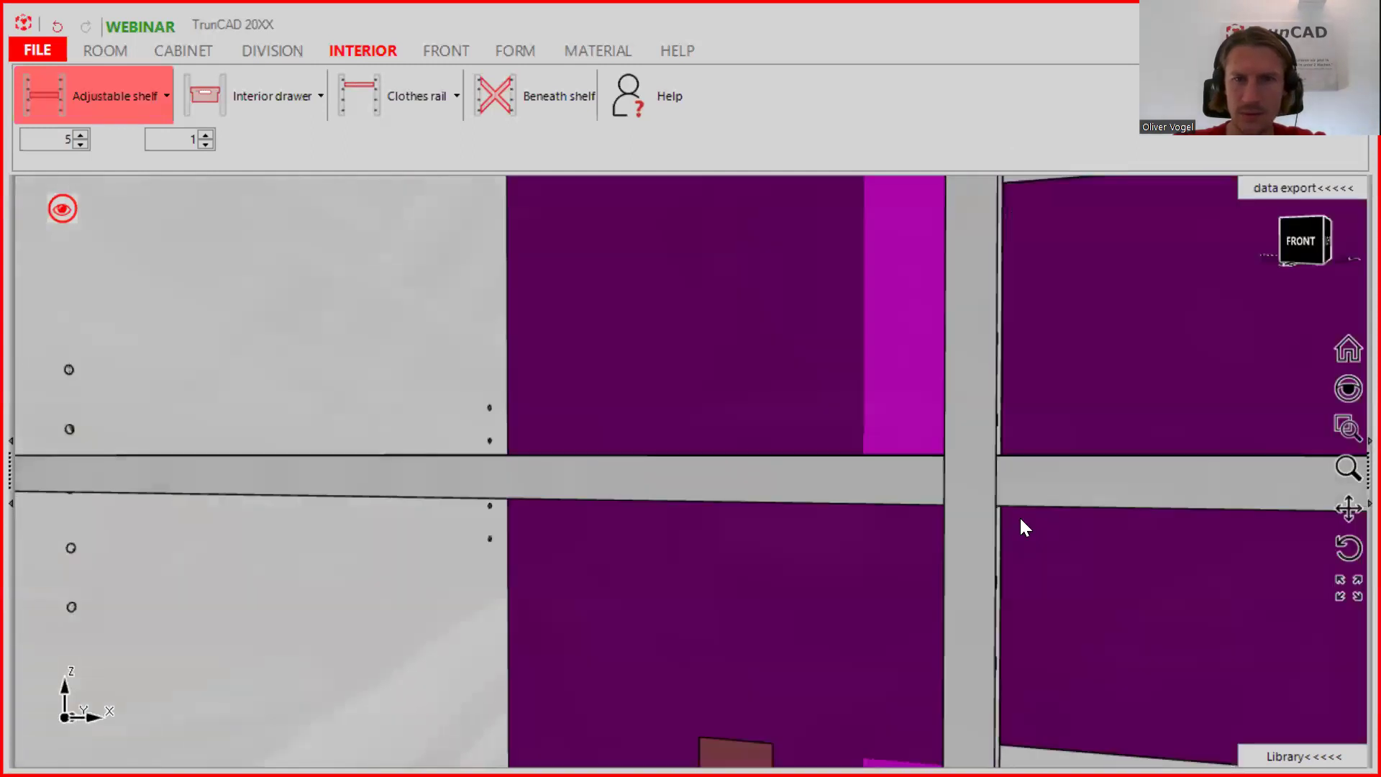
scroll(1022, 518, "down", 8)
scroll(1021, 517, "down", 3)
mouse_move(1022, 518)
middle_mouse_down()
mouse_move(1076, 537)
mouse_move(1004, 529)
middle_mouse_up()
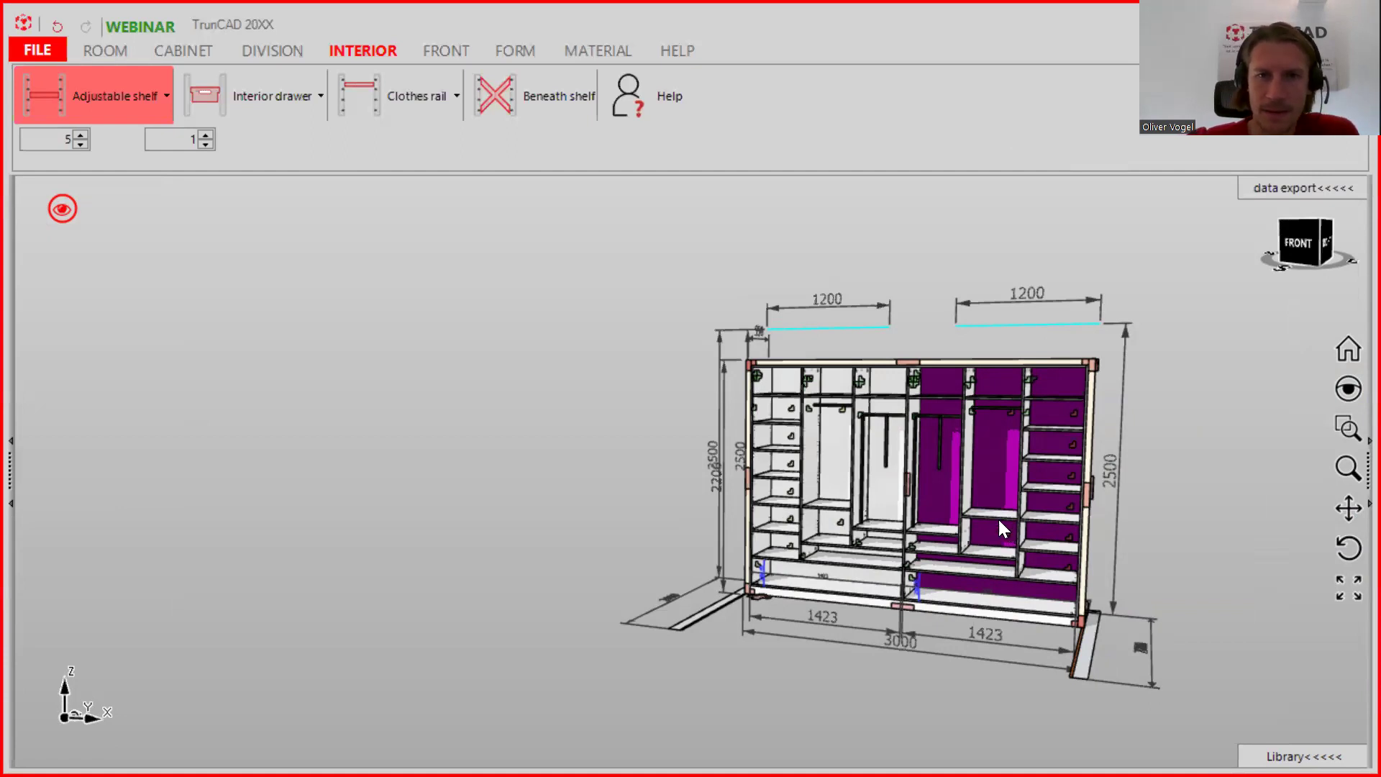
left_click(980, 509)
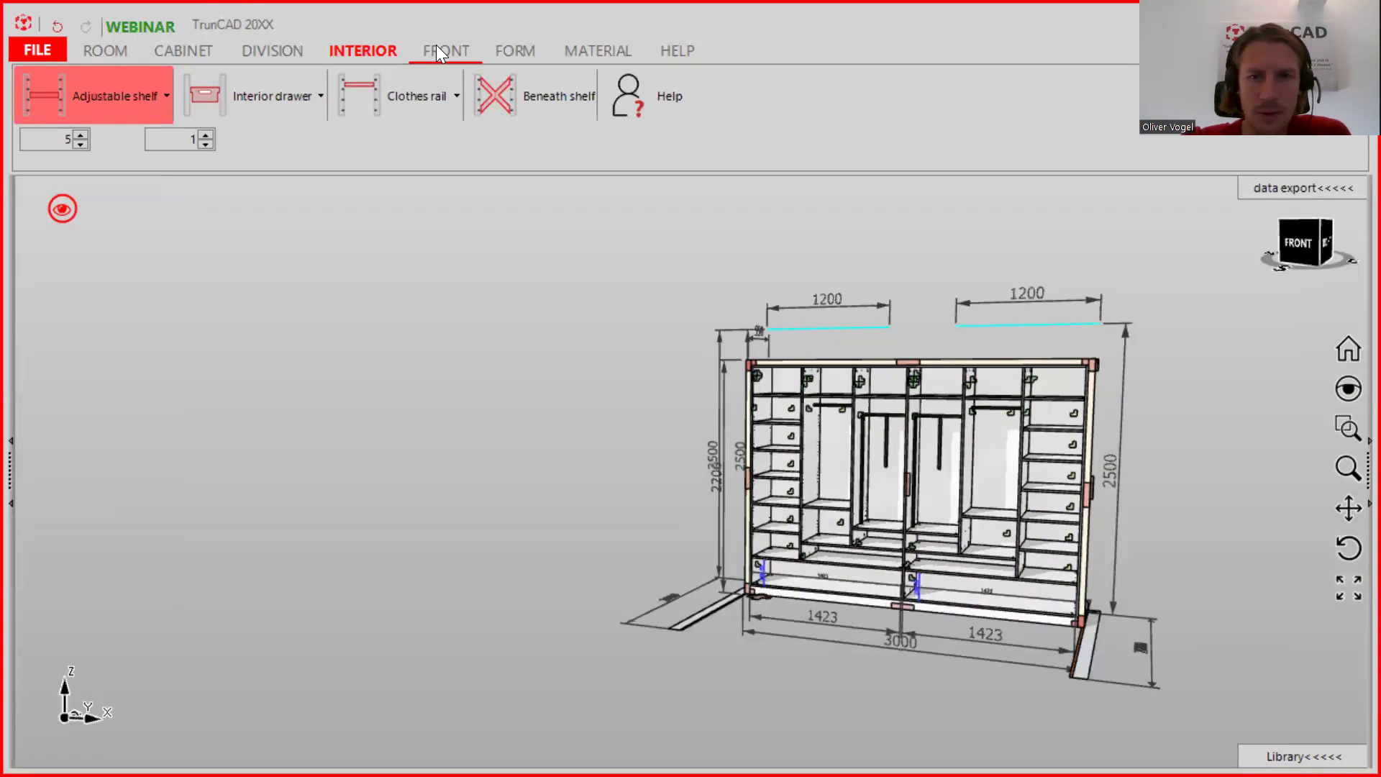
scroll(830, 564, "up", 5)
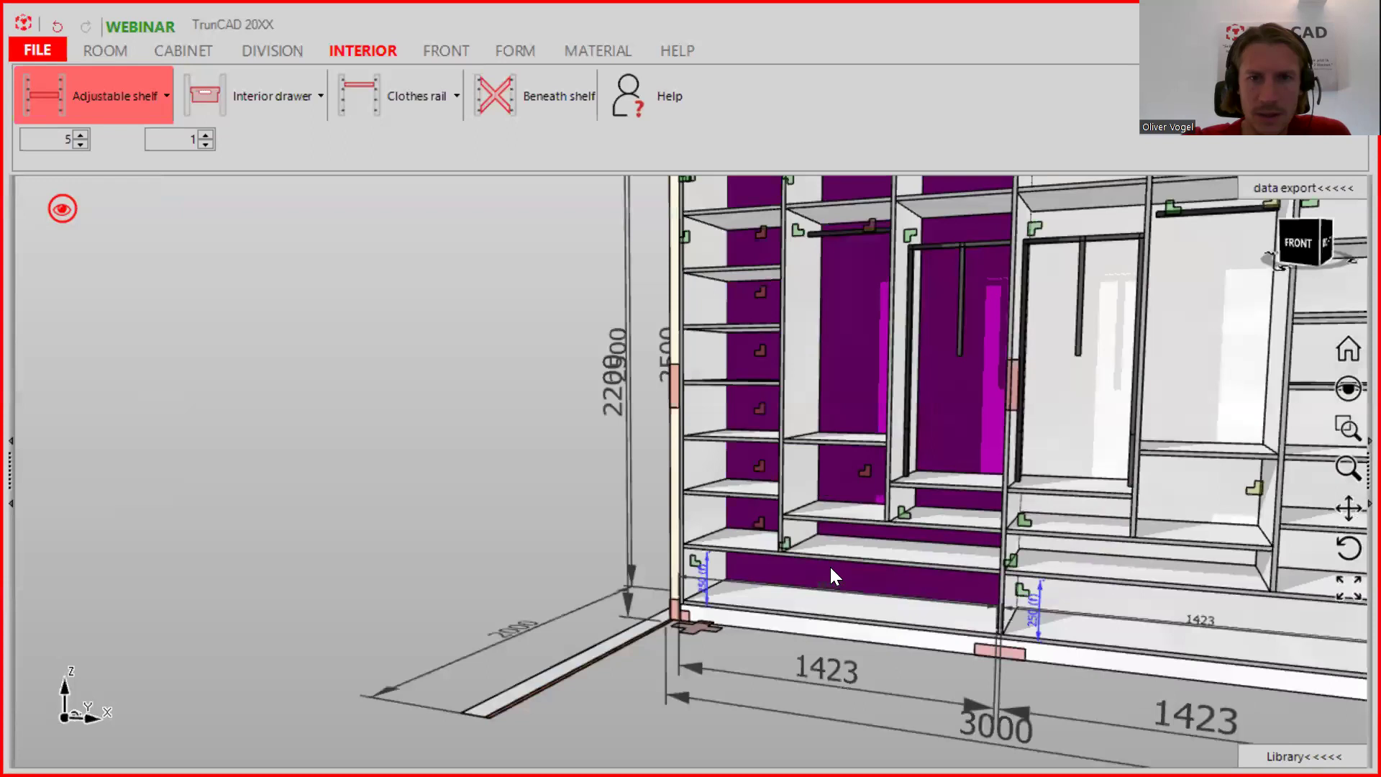
scroll(828, 558, "down", 3)
- Add a left door over the leftmost column, covering its top and tall compartments
left_click(452, 55)
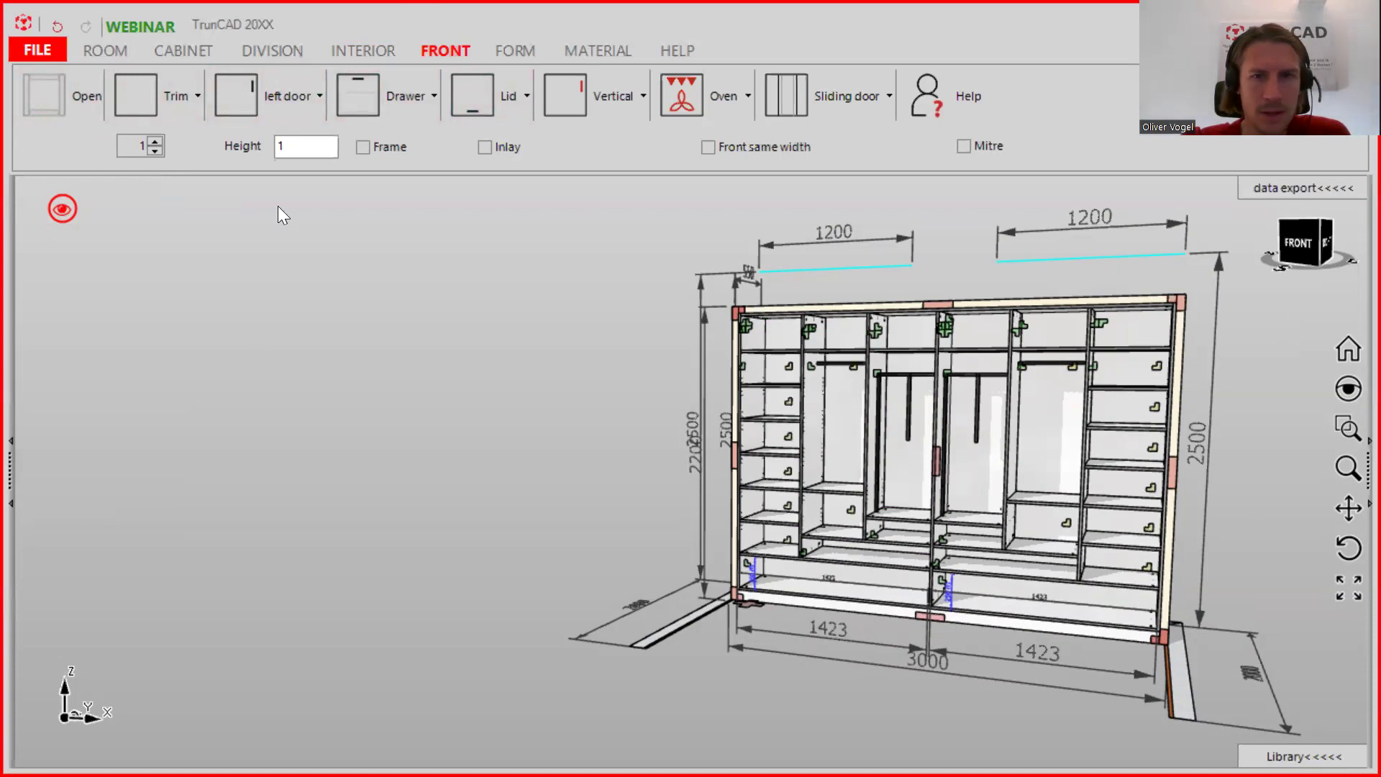
left_click(252, 107)
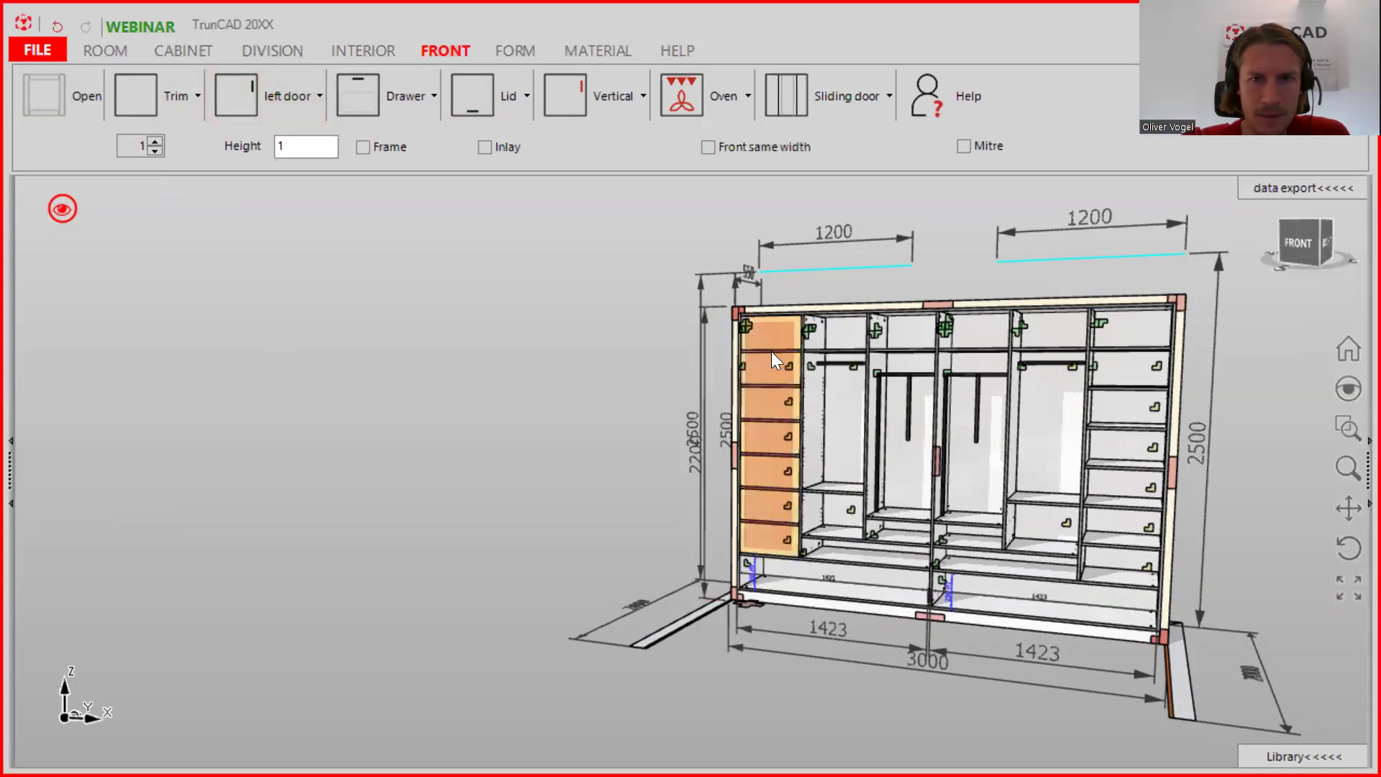
left_click(751, 349)
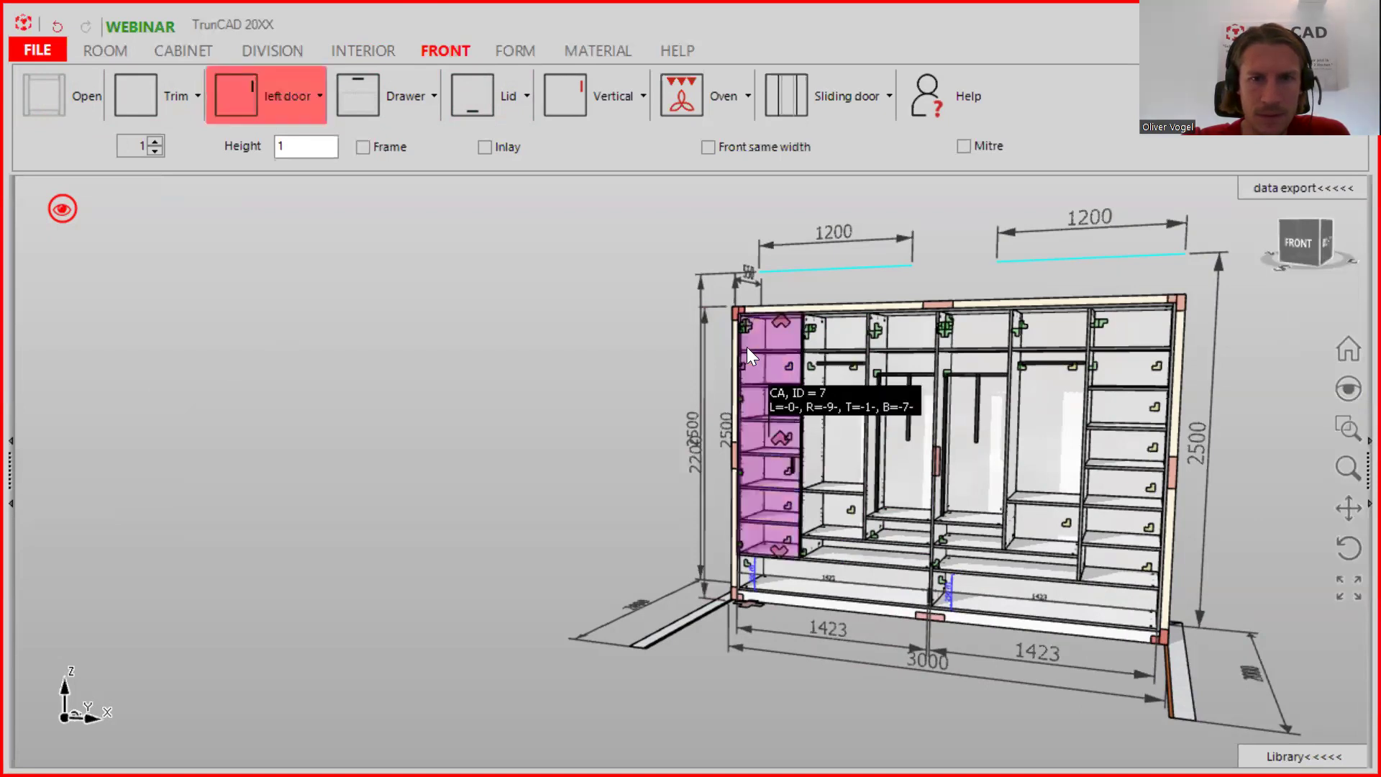
- Add a left door over the third column, covering its top and clothes lift compartments
left_click(285, 94)
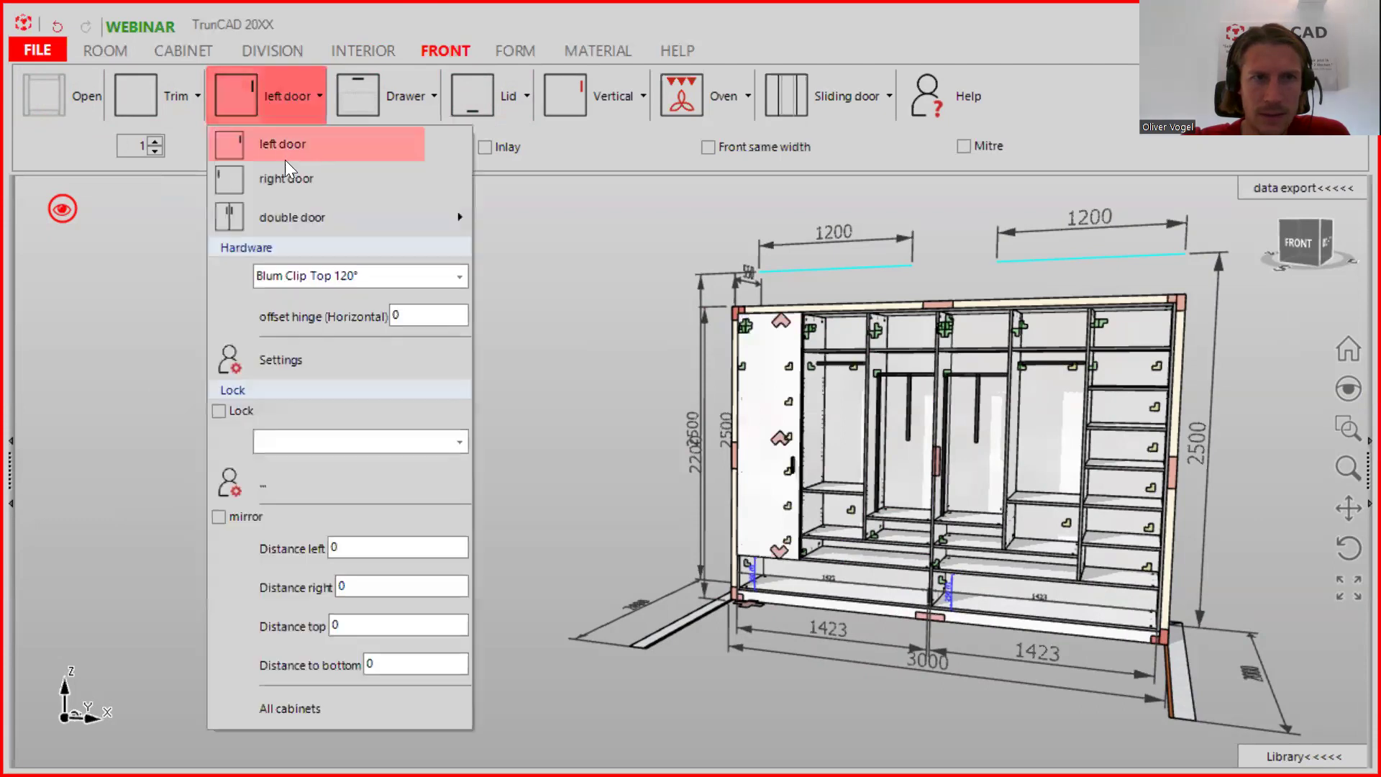
left_click(248, 88)
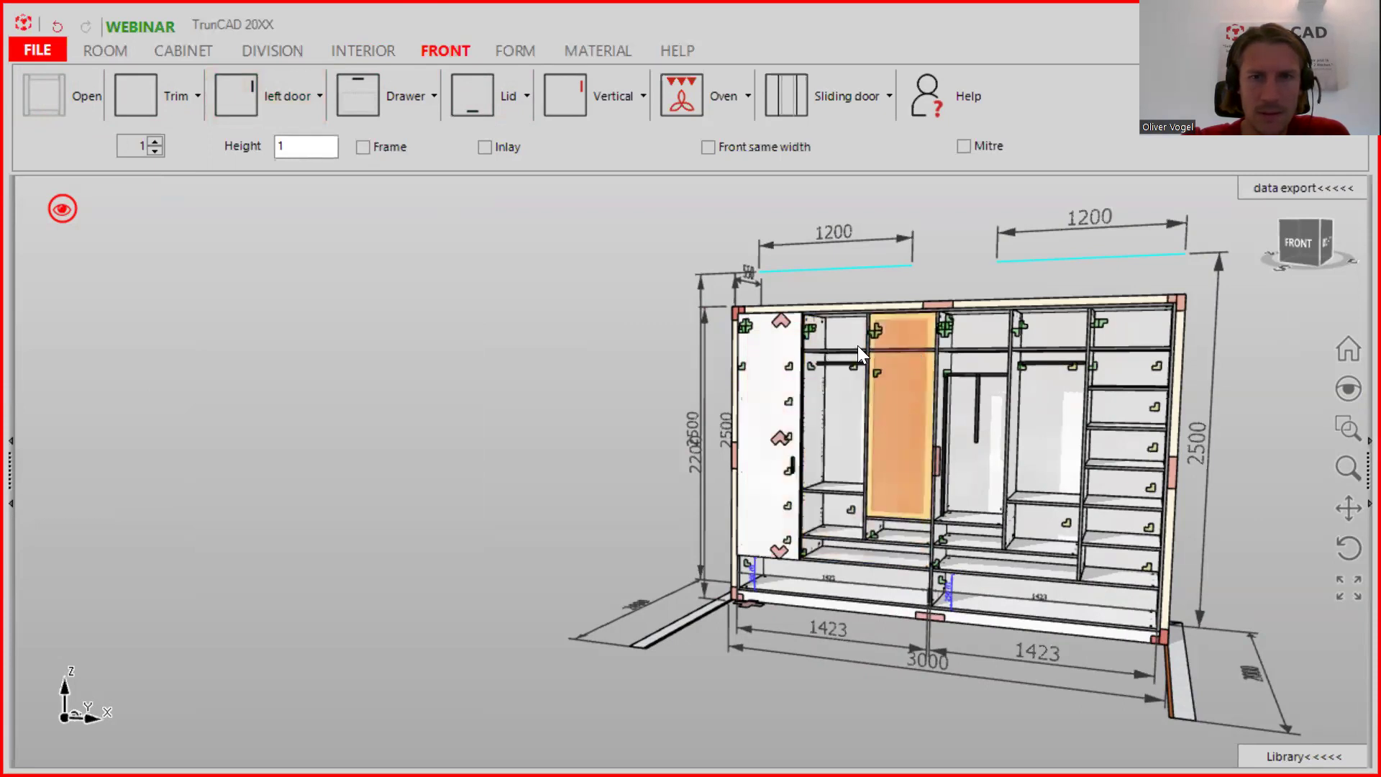
left_click(909, 367)
- Try to cover the fifth column with a left door, and delete the door placed over its top compartment
scroll(906, 368, "down", 2)
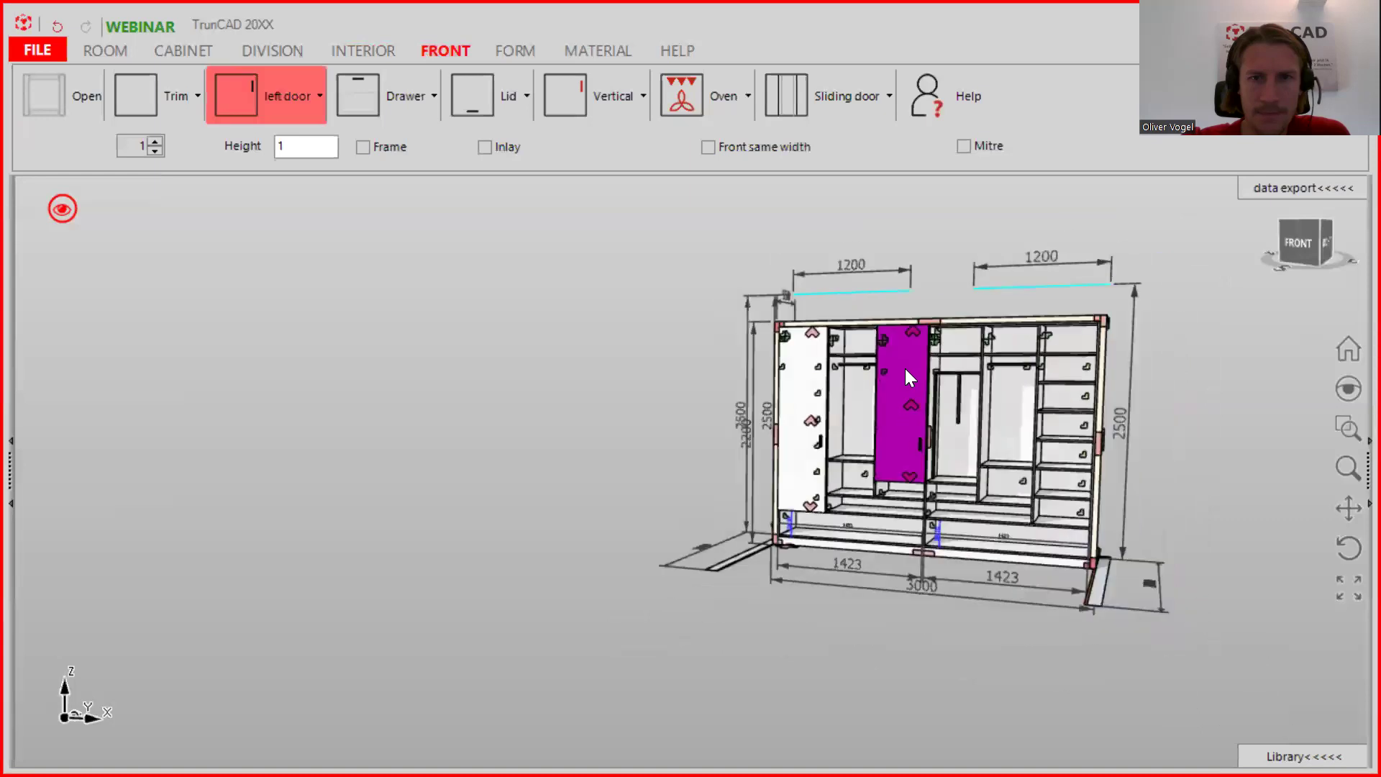
middle_click_drag(905, 368, 836, 395)
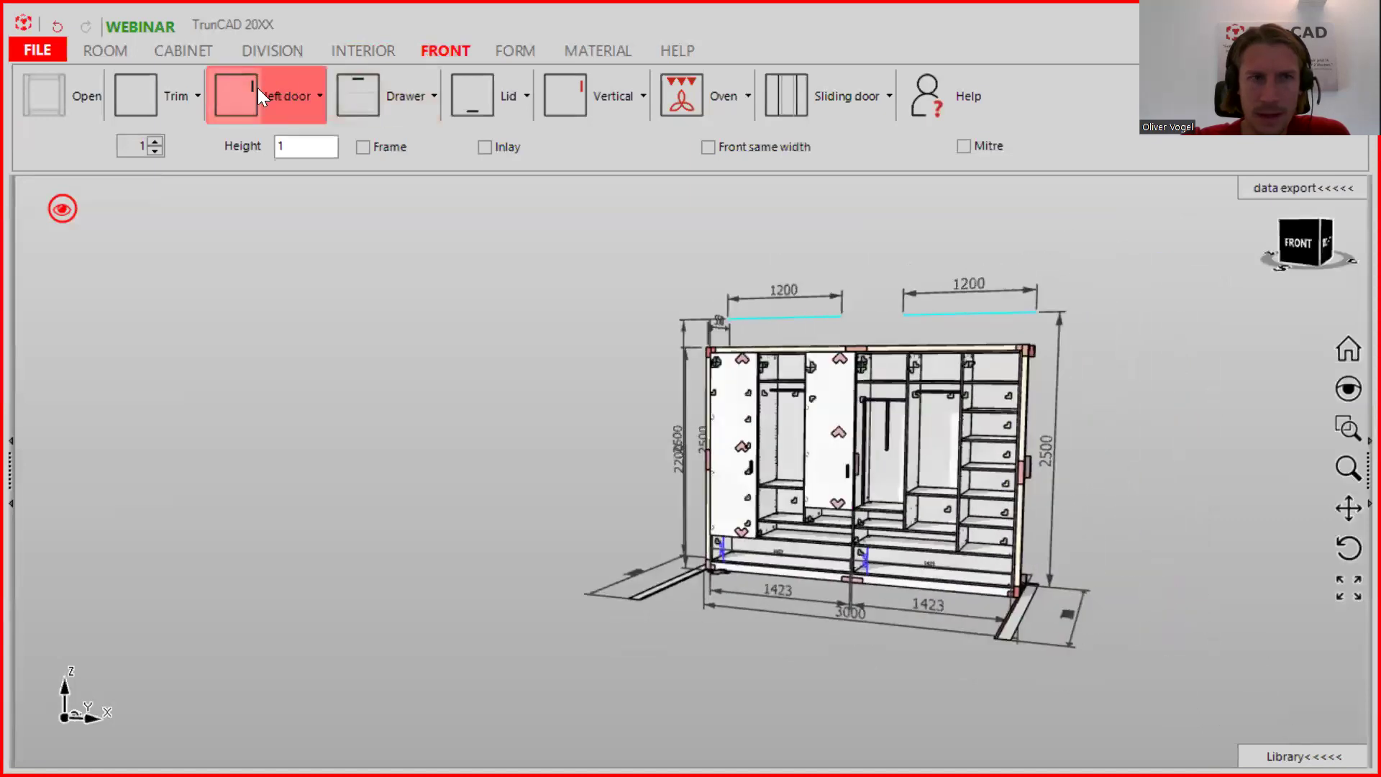
left_click_drag(258, 88, 936, 450)
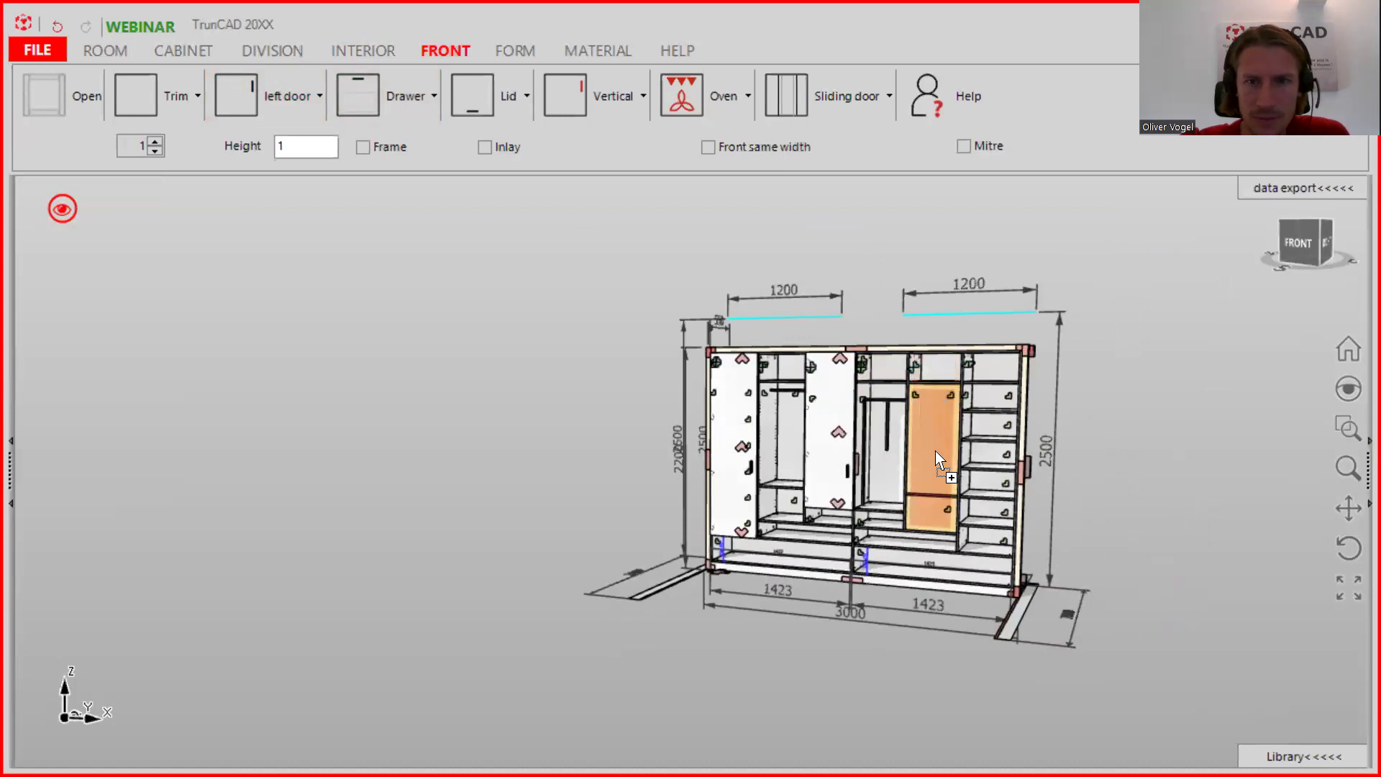
left_click_drag(936, 513, 931, 363)
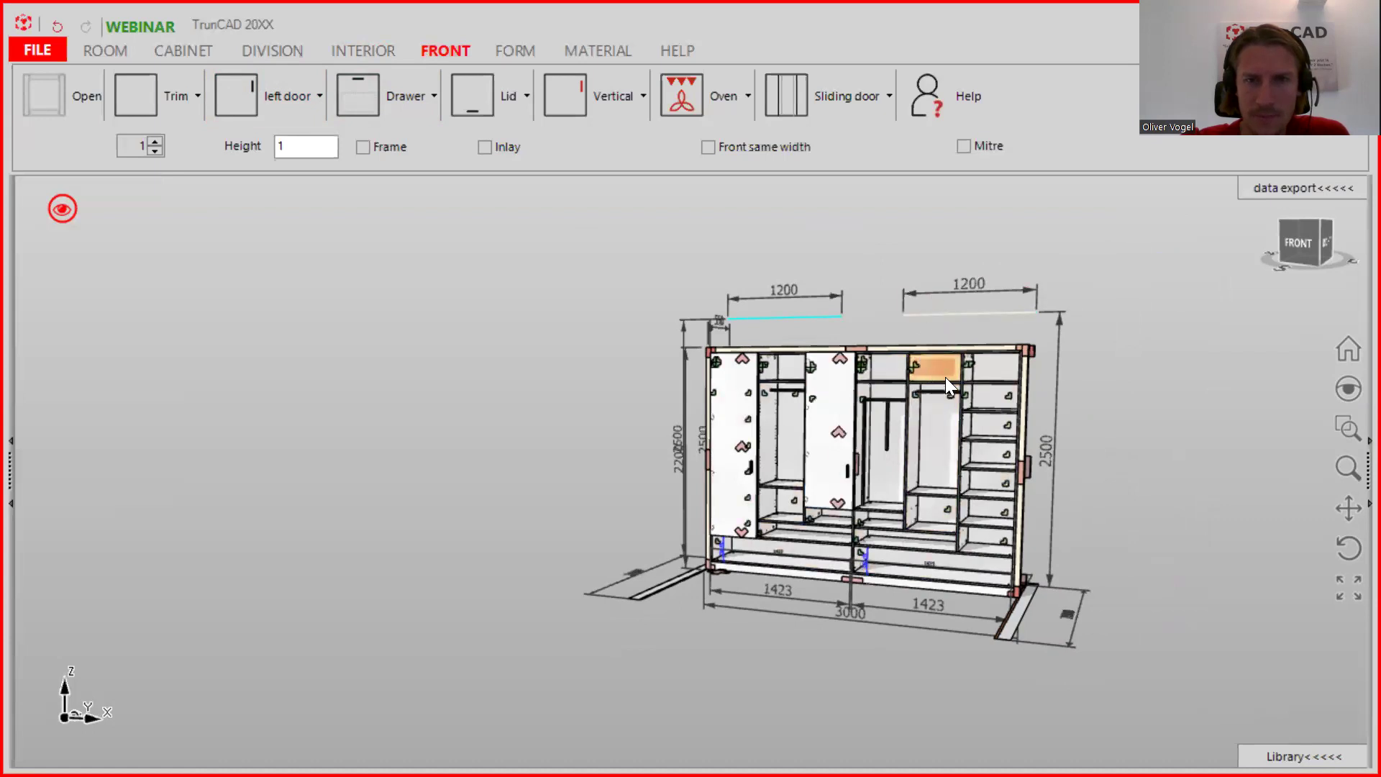
scroll(946, 377, "up", 4)
middle_click_drag(945, 377, 968, 424)
scroll(964, 410, "up", 2)
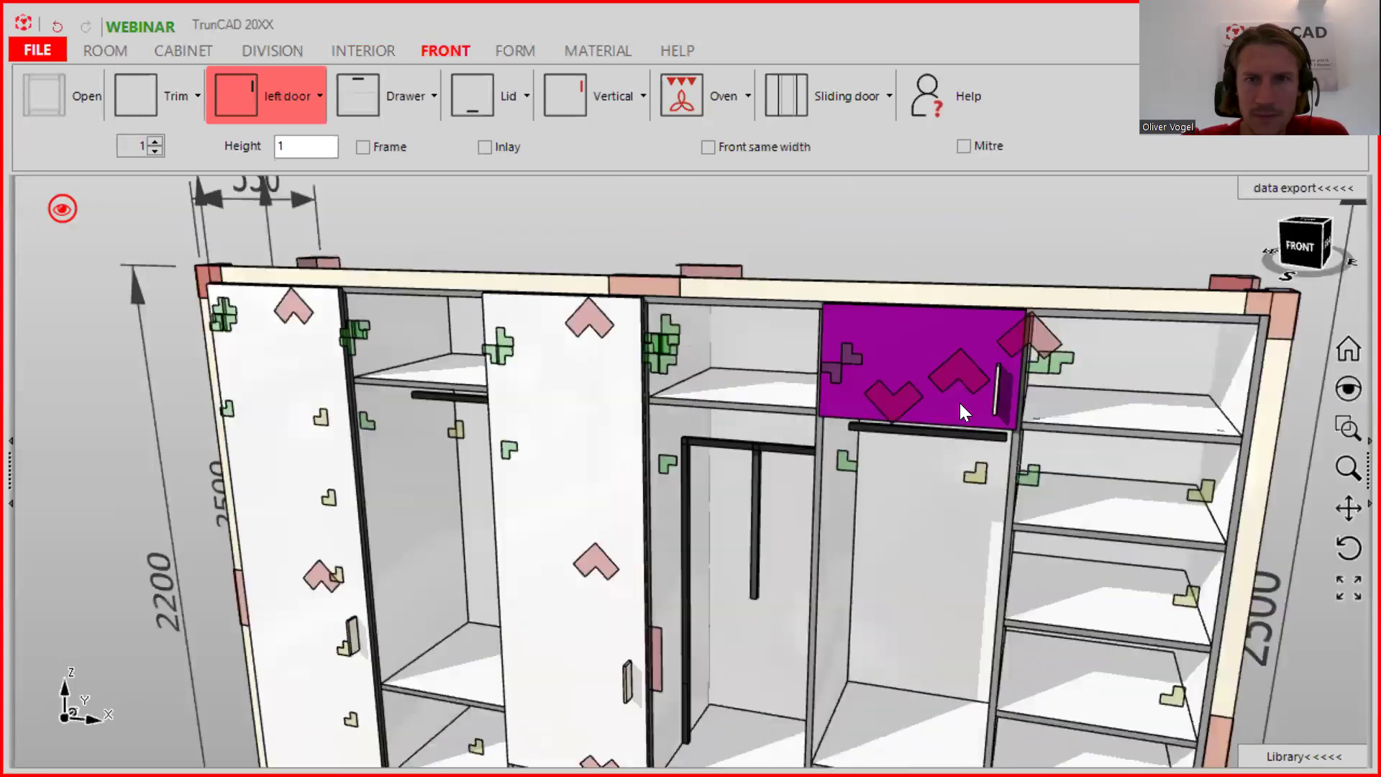
scroll(959, 371, "down", 4)
scroll(960, 375, "up", 2)
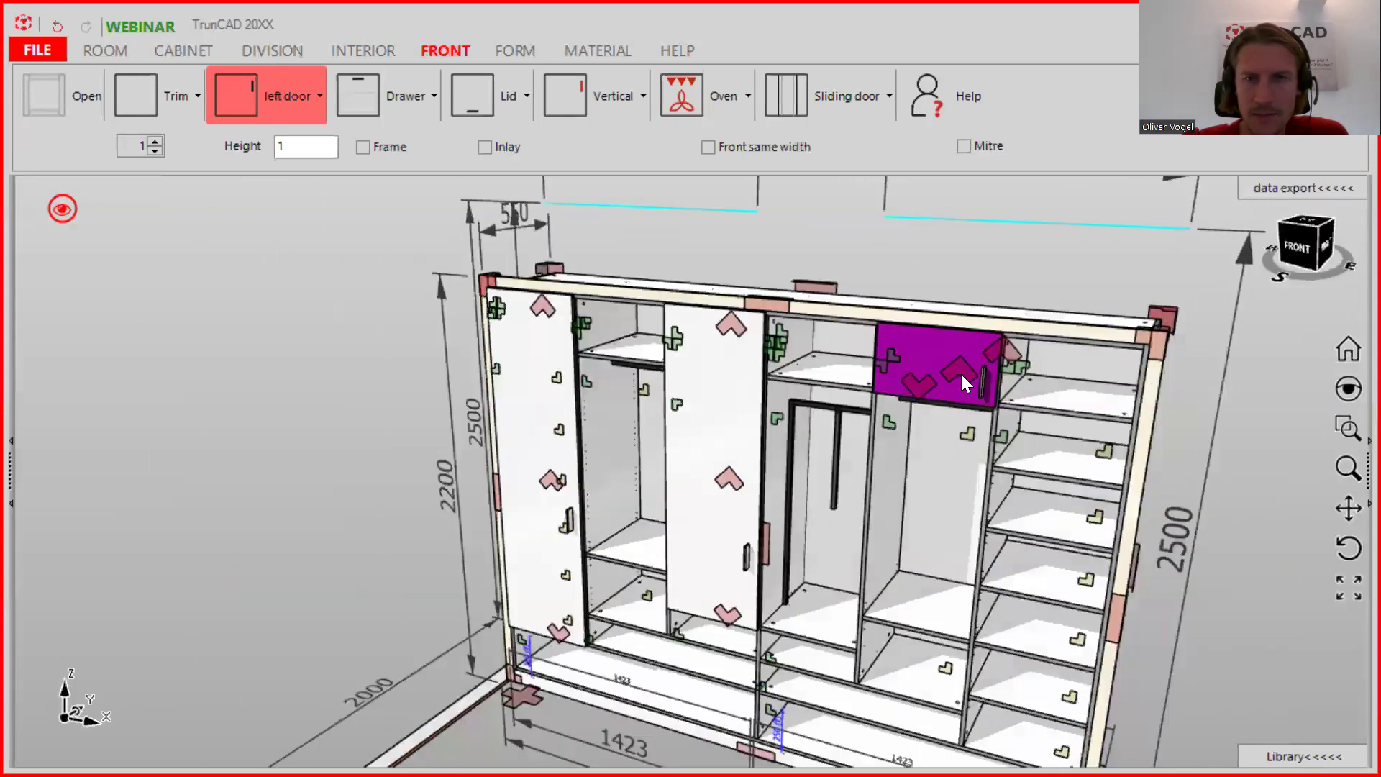
right_click(962, 375)
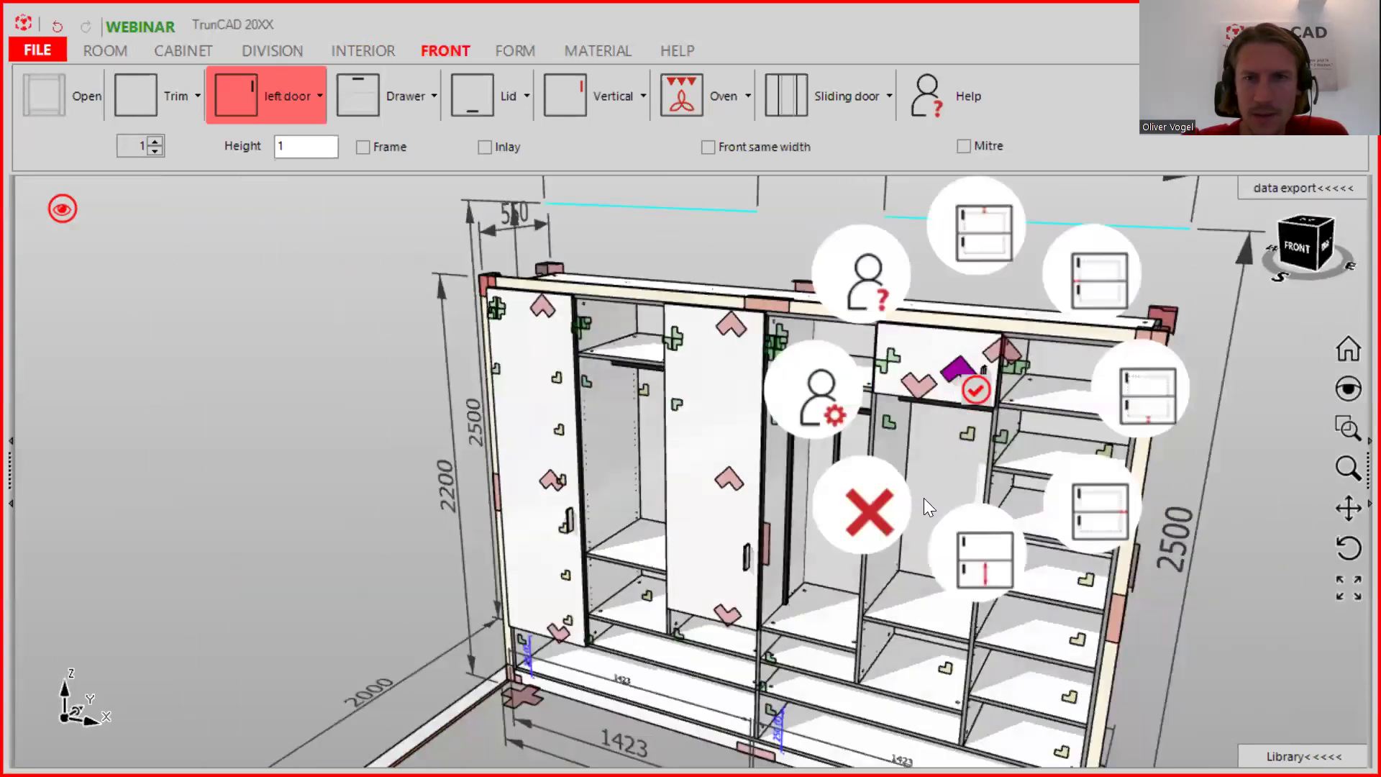
left_click(877, 518)
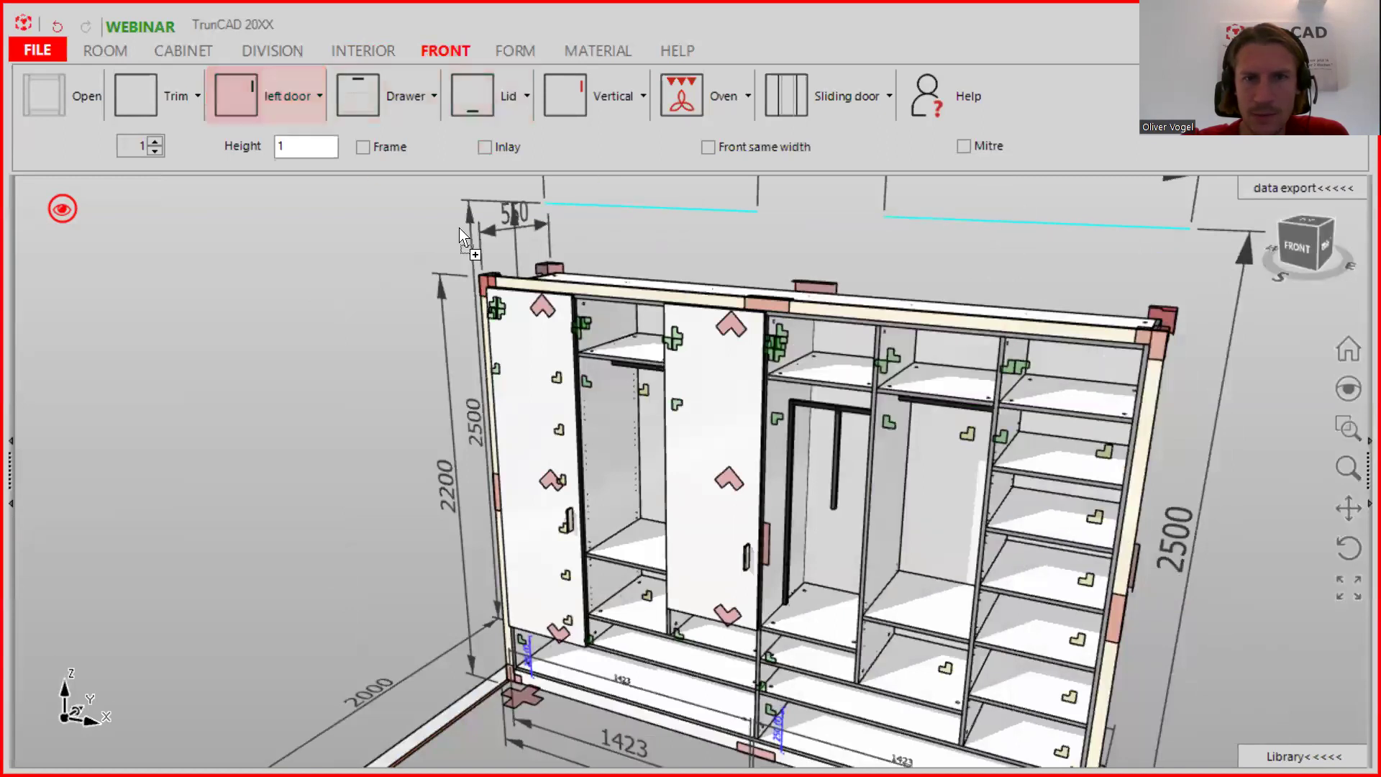
- Add one left door over the fifth column, spanning its top, hanging and lower shelf compartments
left_click(936, 388)
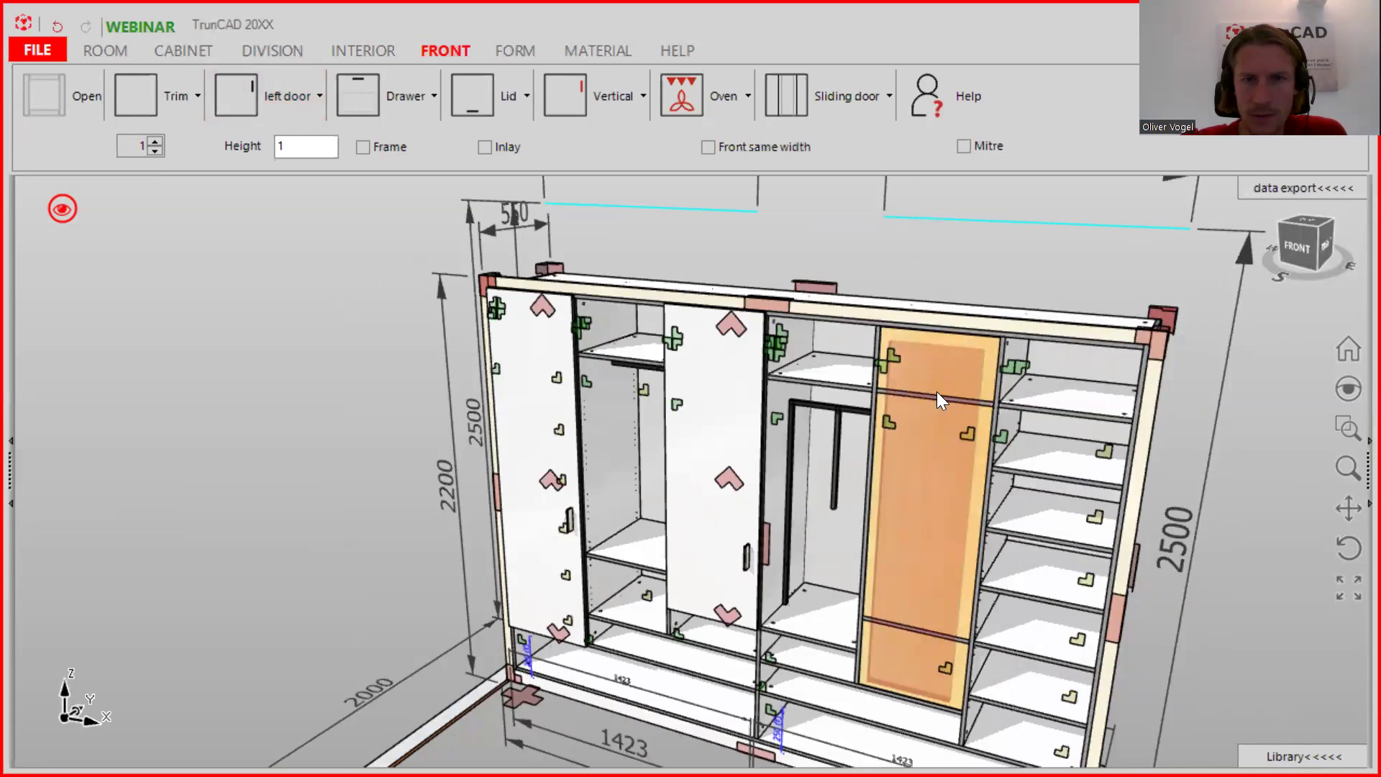
scroll(952, 442, "down", 3)
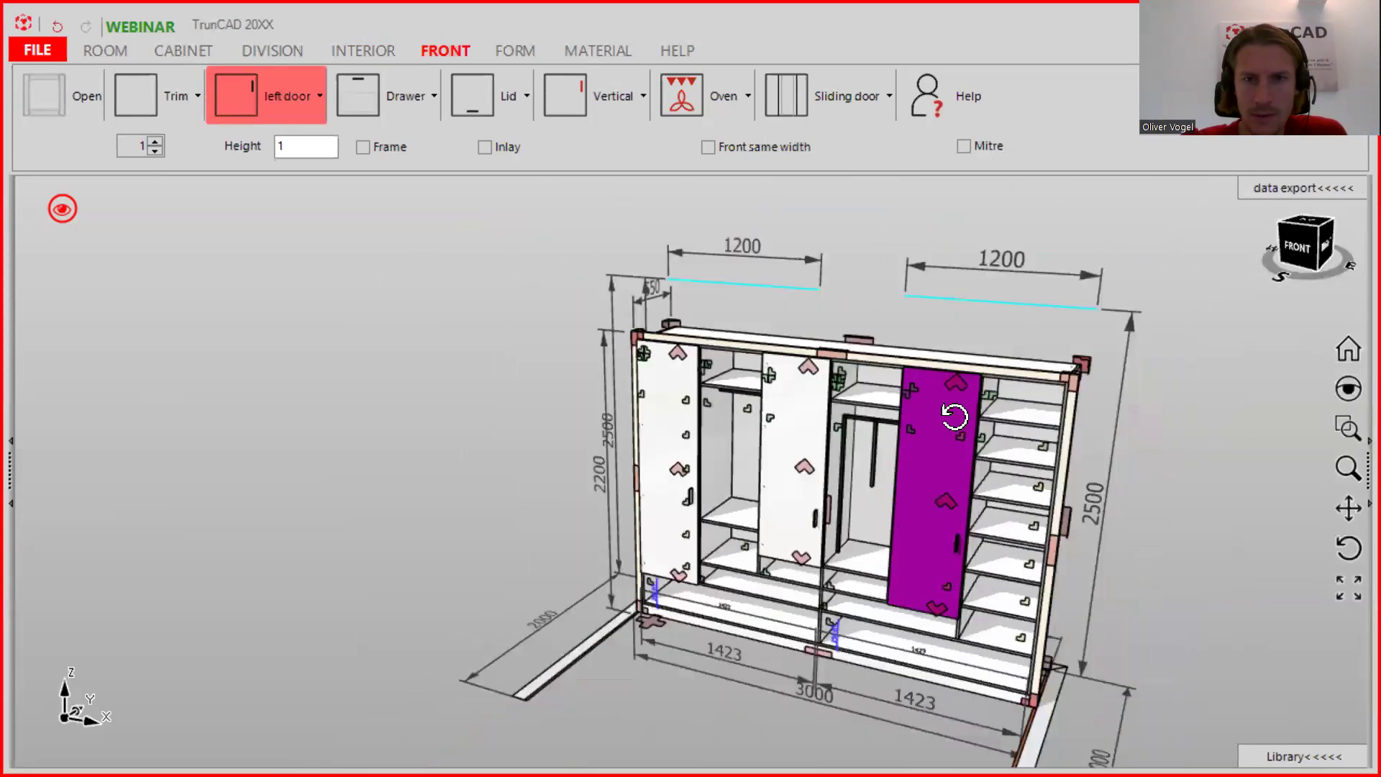
left_click(954, 415)
- Add right doors over the second, fourth and rightmost columns, each covering all compartments above the stepped base compartments
left_click(319, 96)
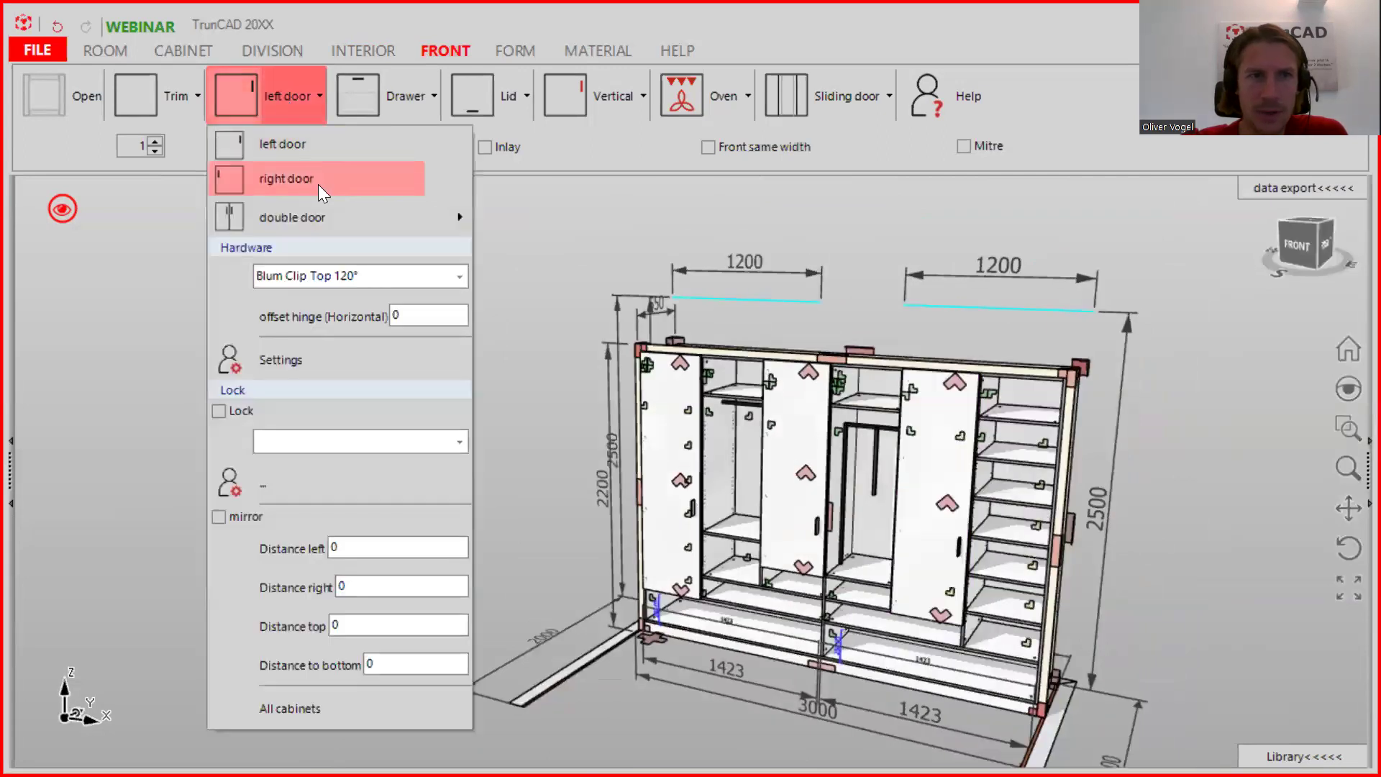
left_click(318, 185)
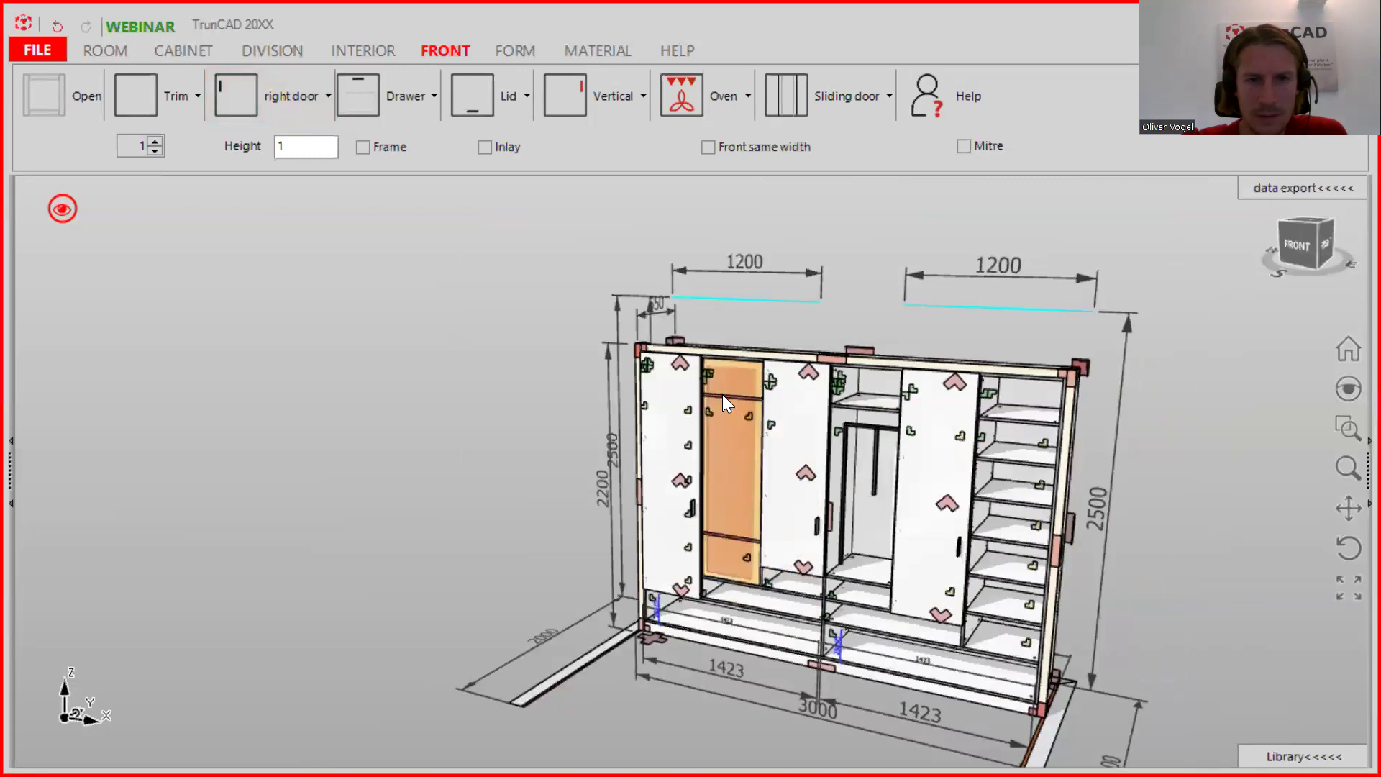
left_click(663, 370)
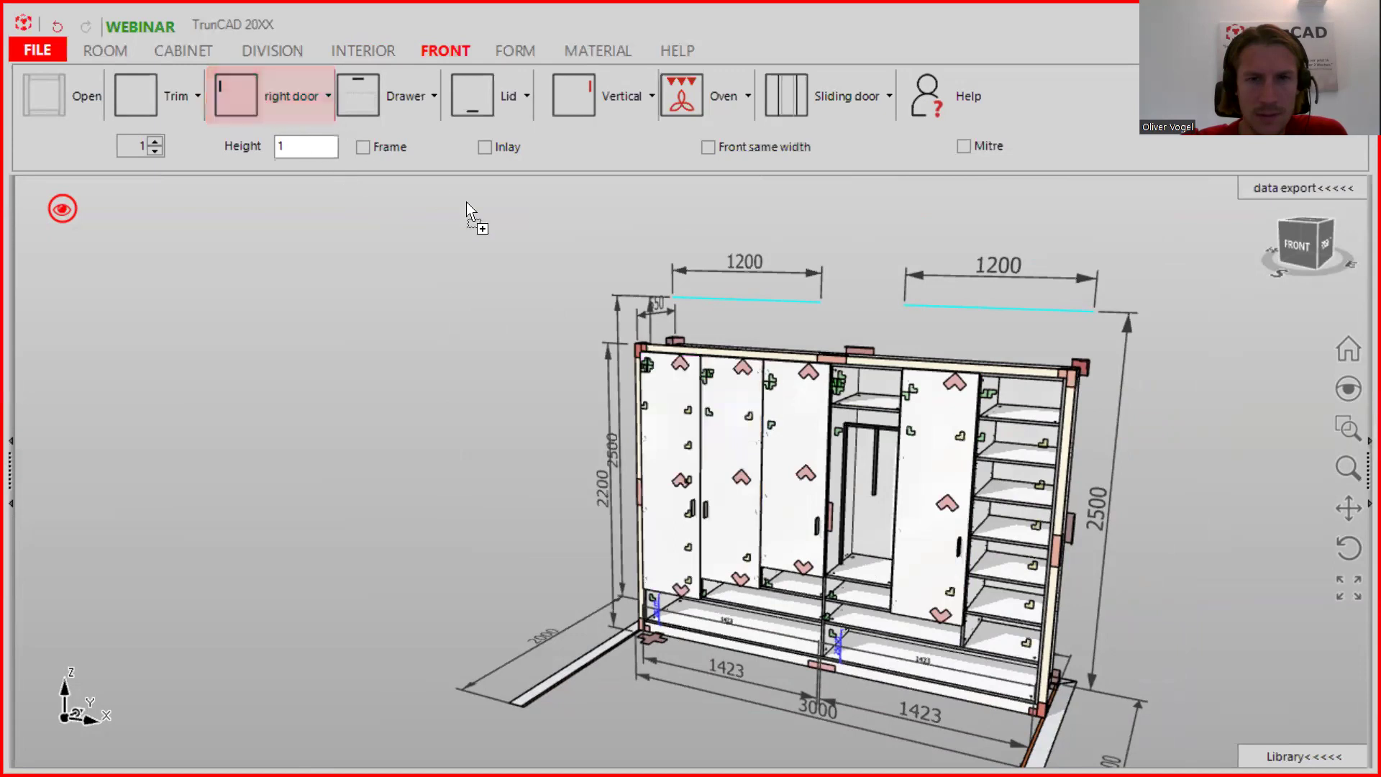
left_click(859, 405)
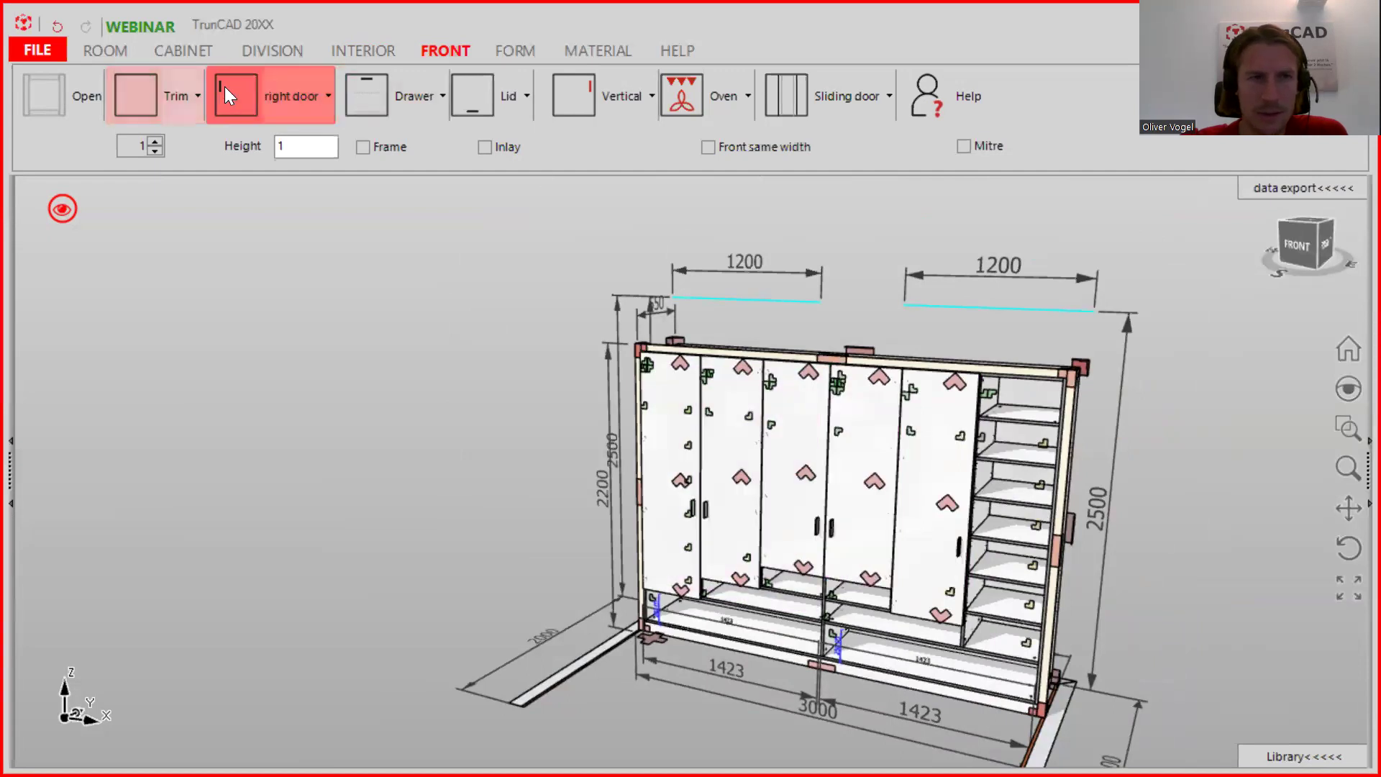
left_click(1016, 415)
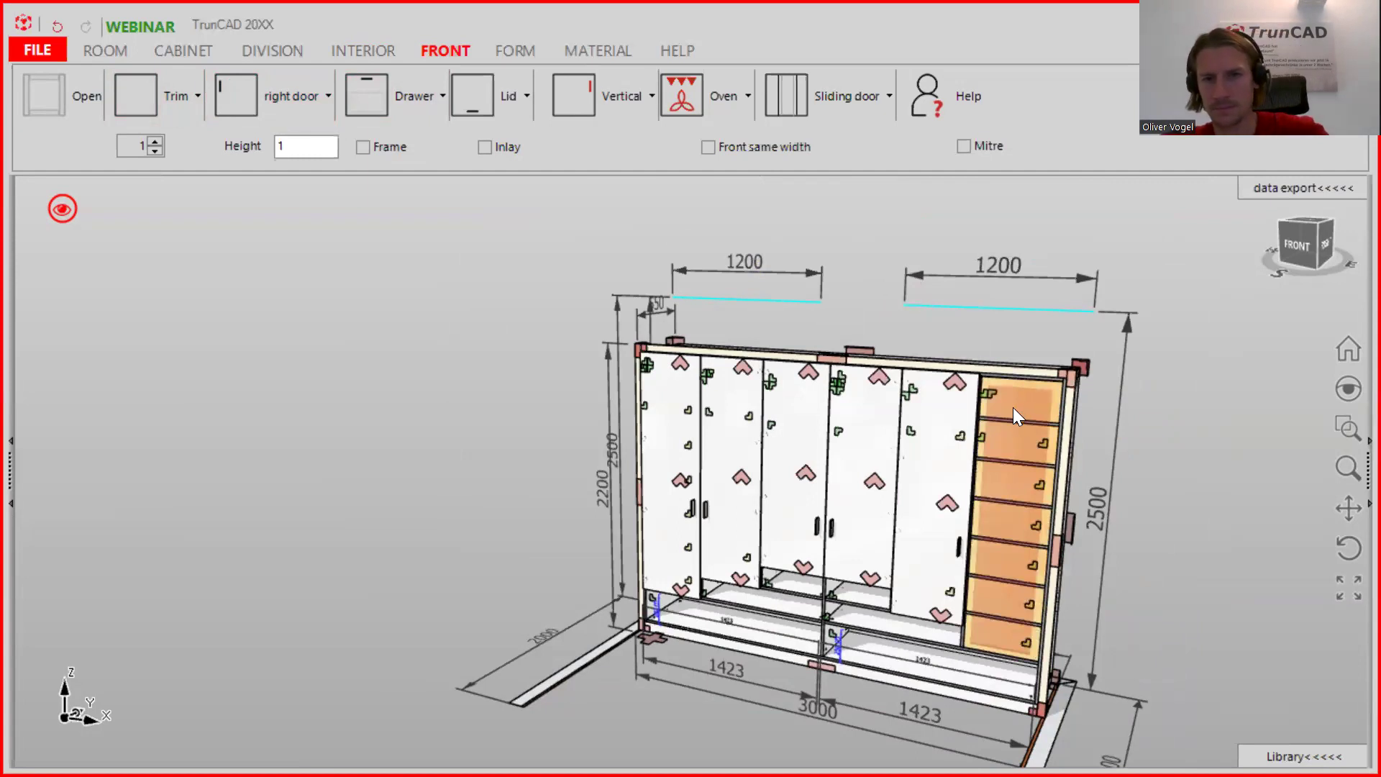
left_click(1014, 409)
scroll(1130, 557, "down", 3)
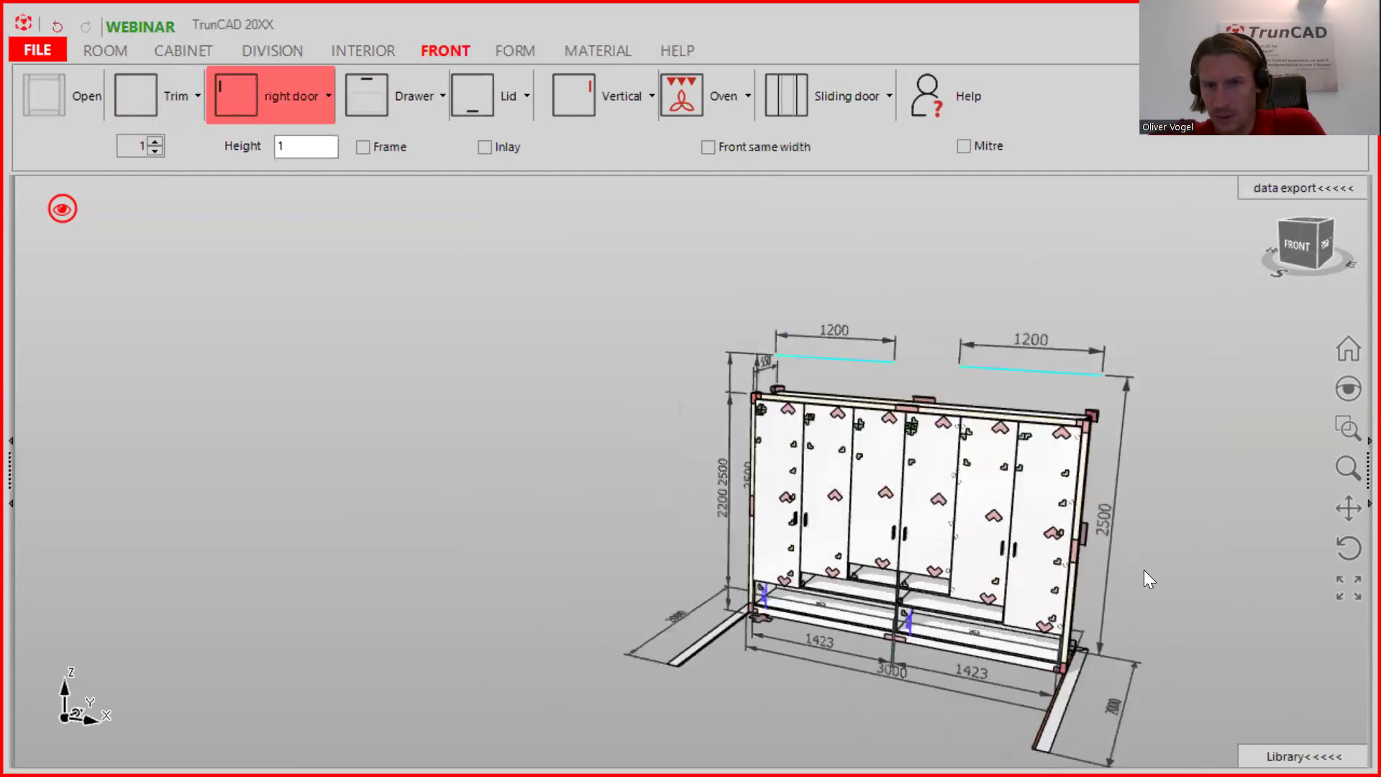
middle_click_drag(1145, 565, 1155, 530)
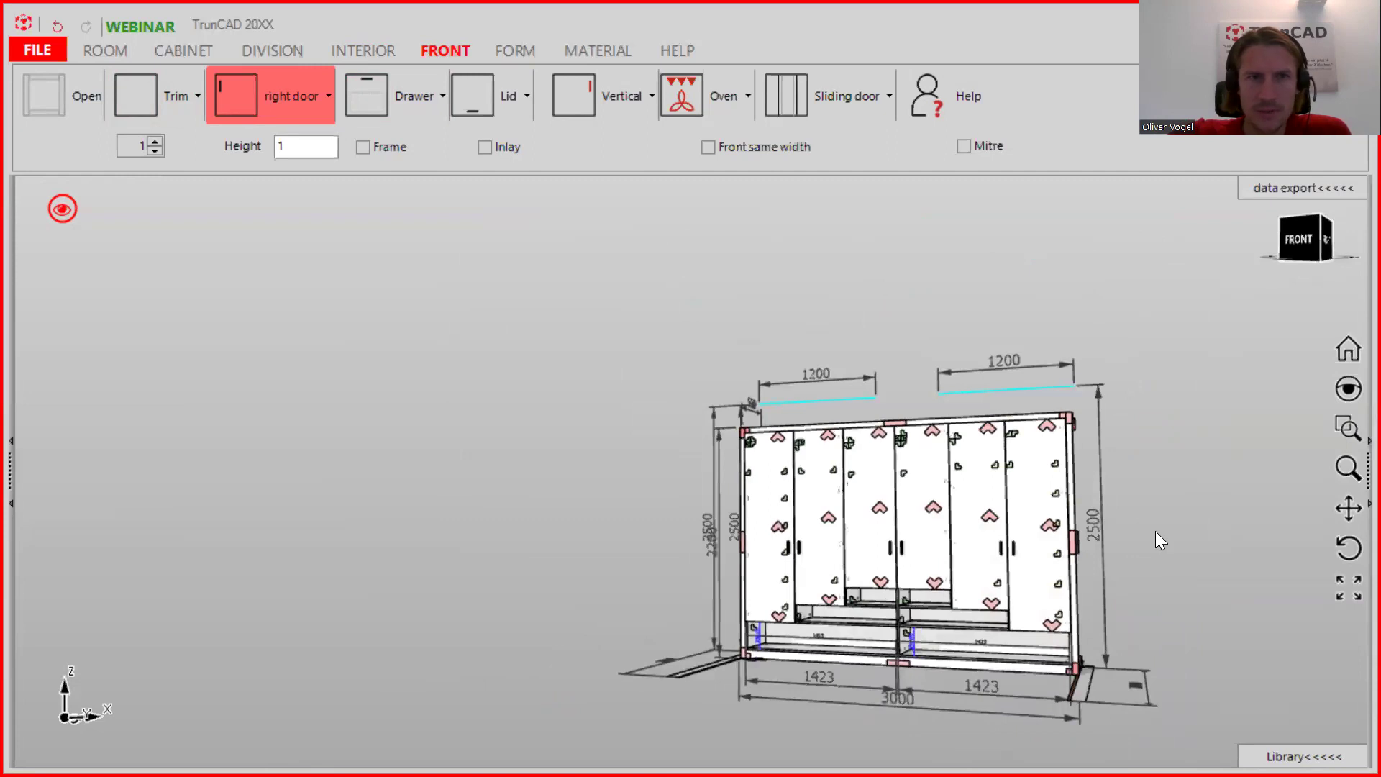
- Add drawers to the three stepped base compartments in the wardrobe's left half
left_click(381, 156)
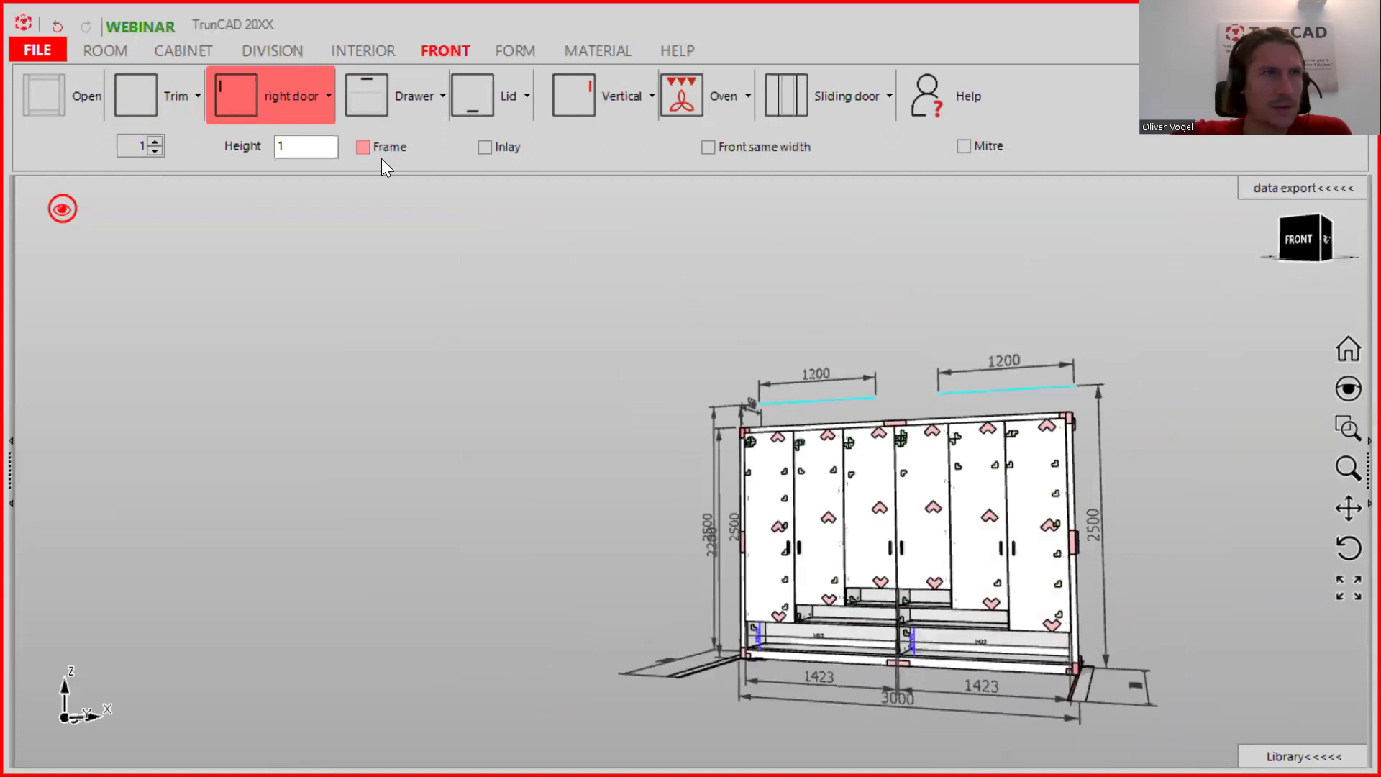
left_click(394, 160)
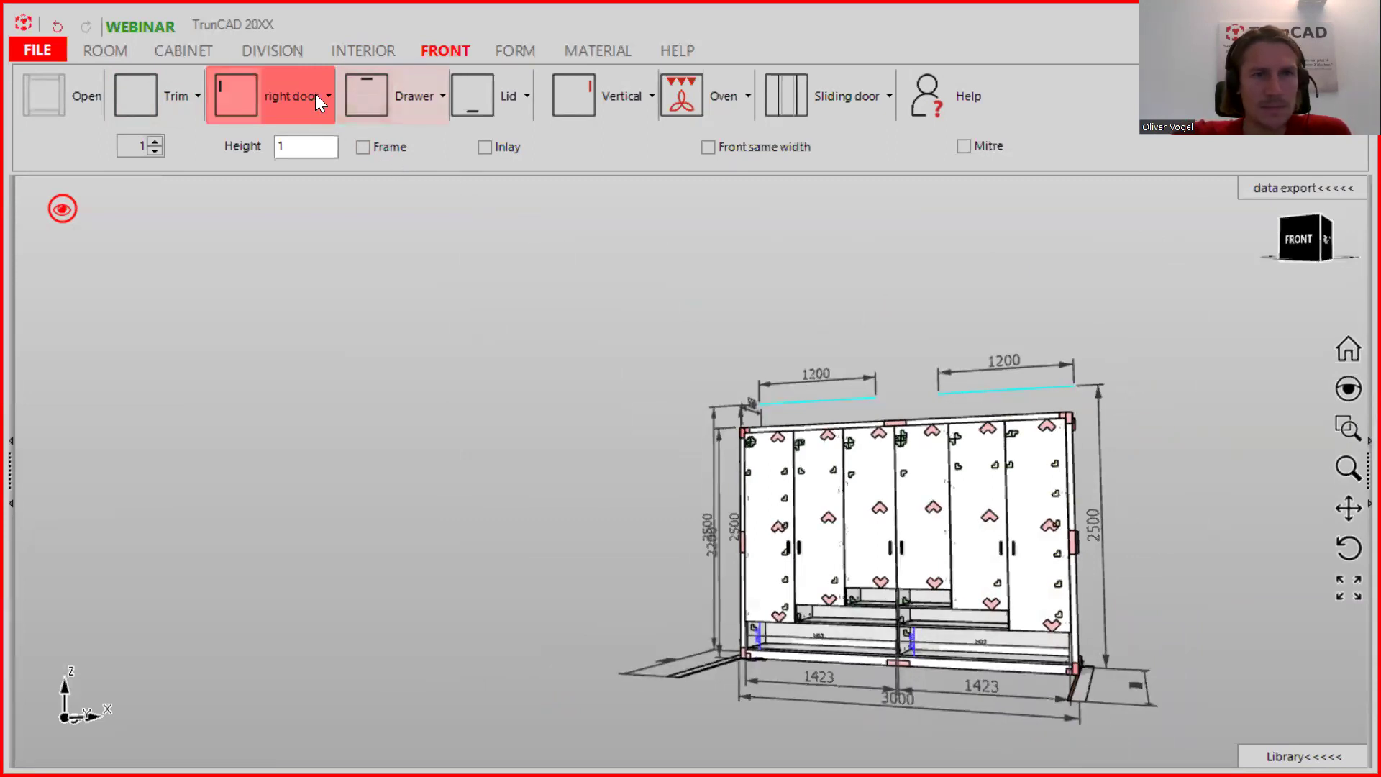
left_click(361, 94)
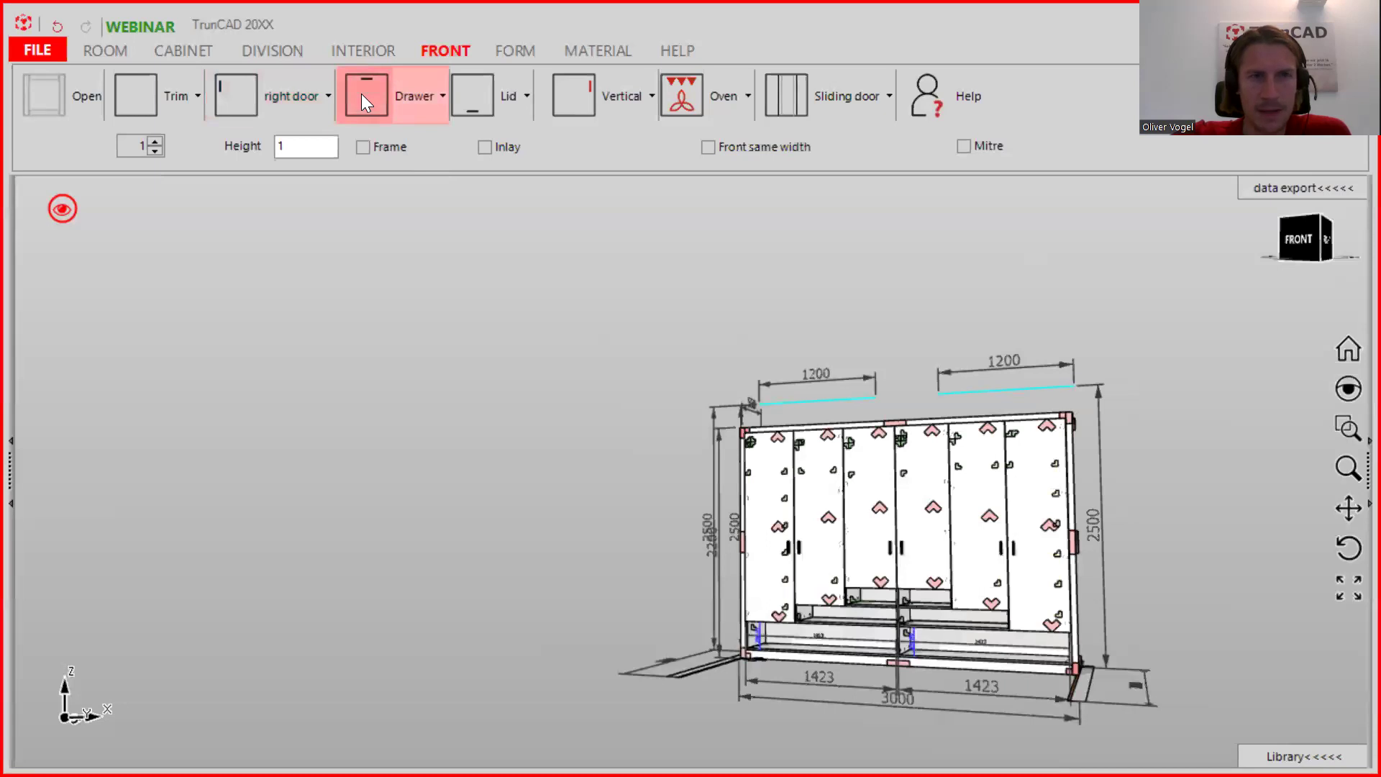
left_click(409, 94)
left_click(409, 94)
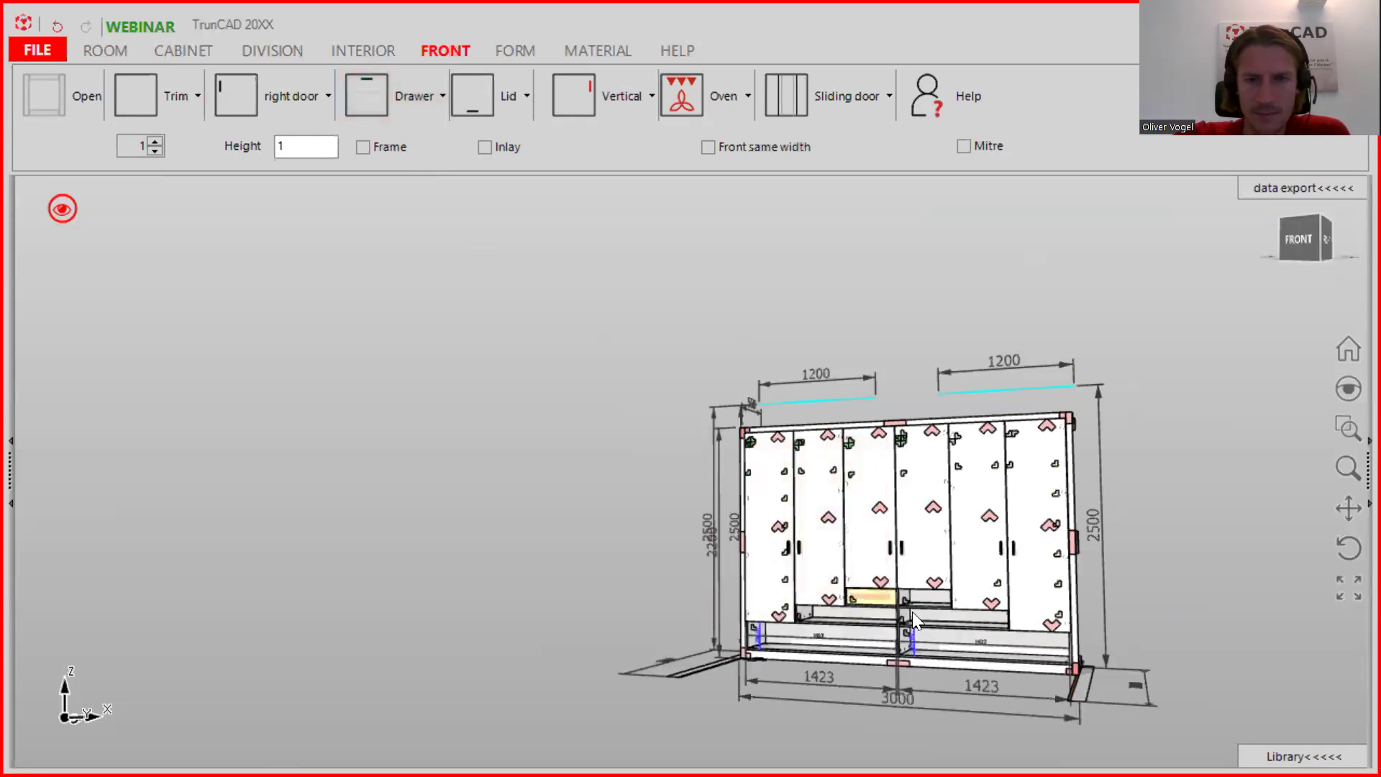
scroll(910, 610, "up", 5)
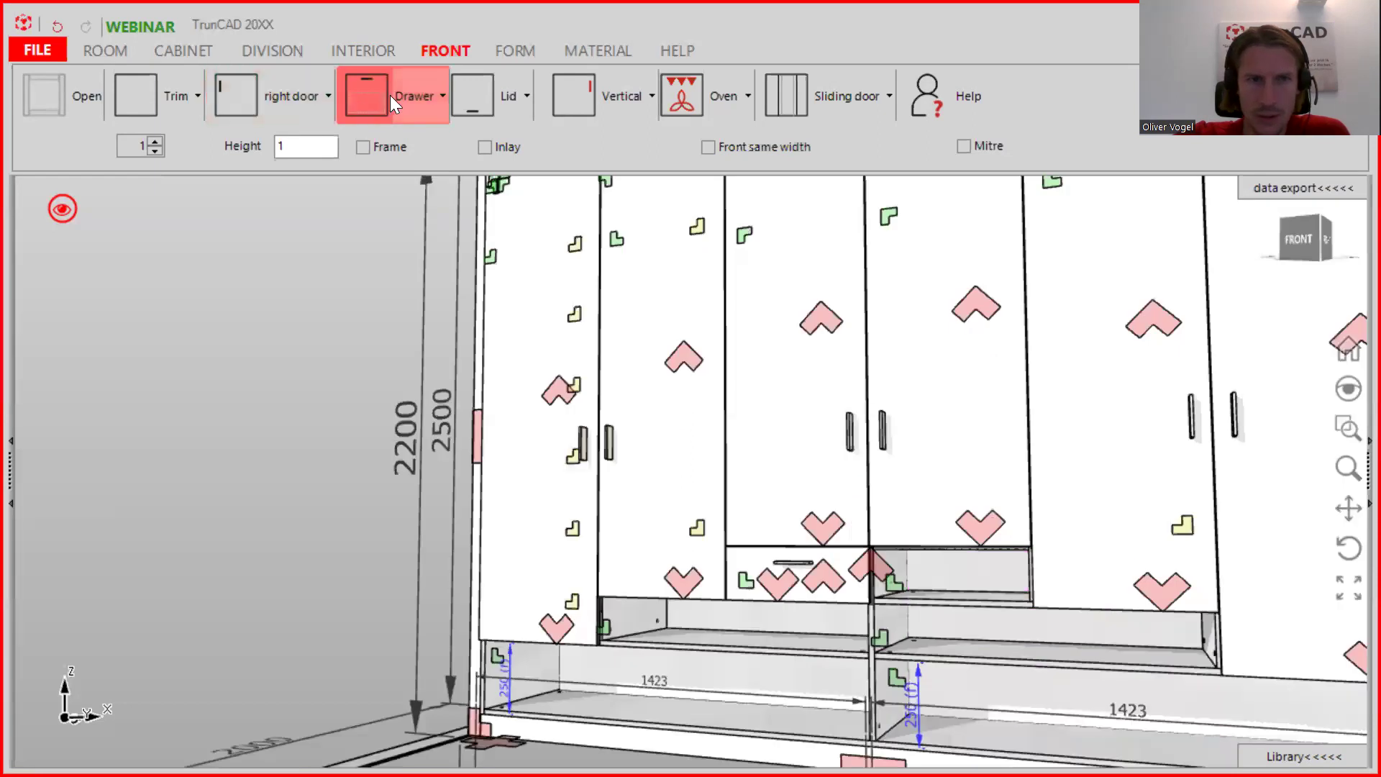
left_click_drag(378, 95, 799, 630)
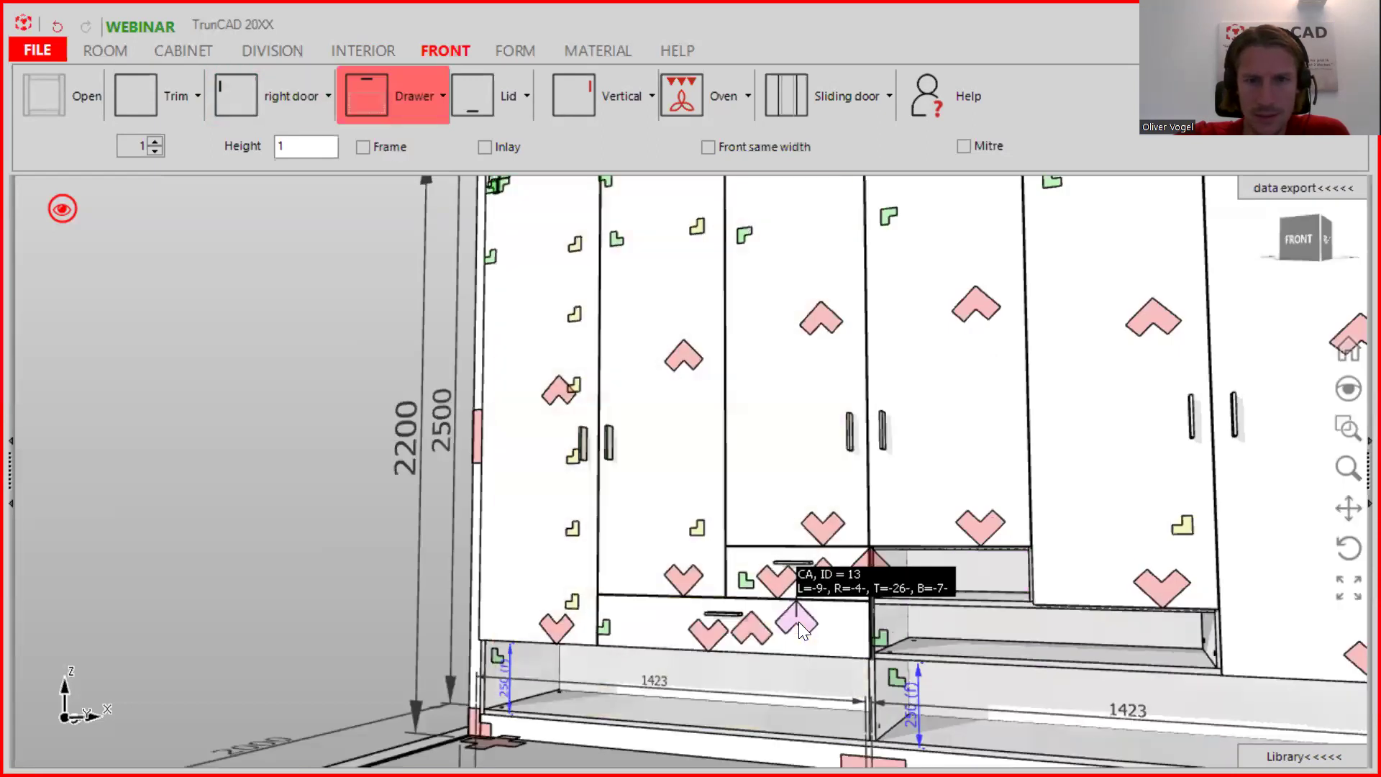
scroll(798, 626, "down", 4)
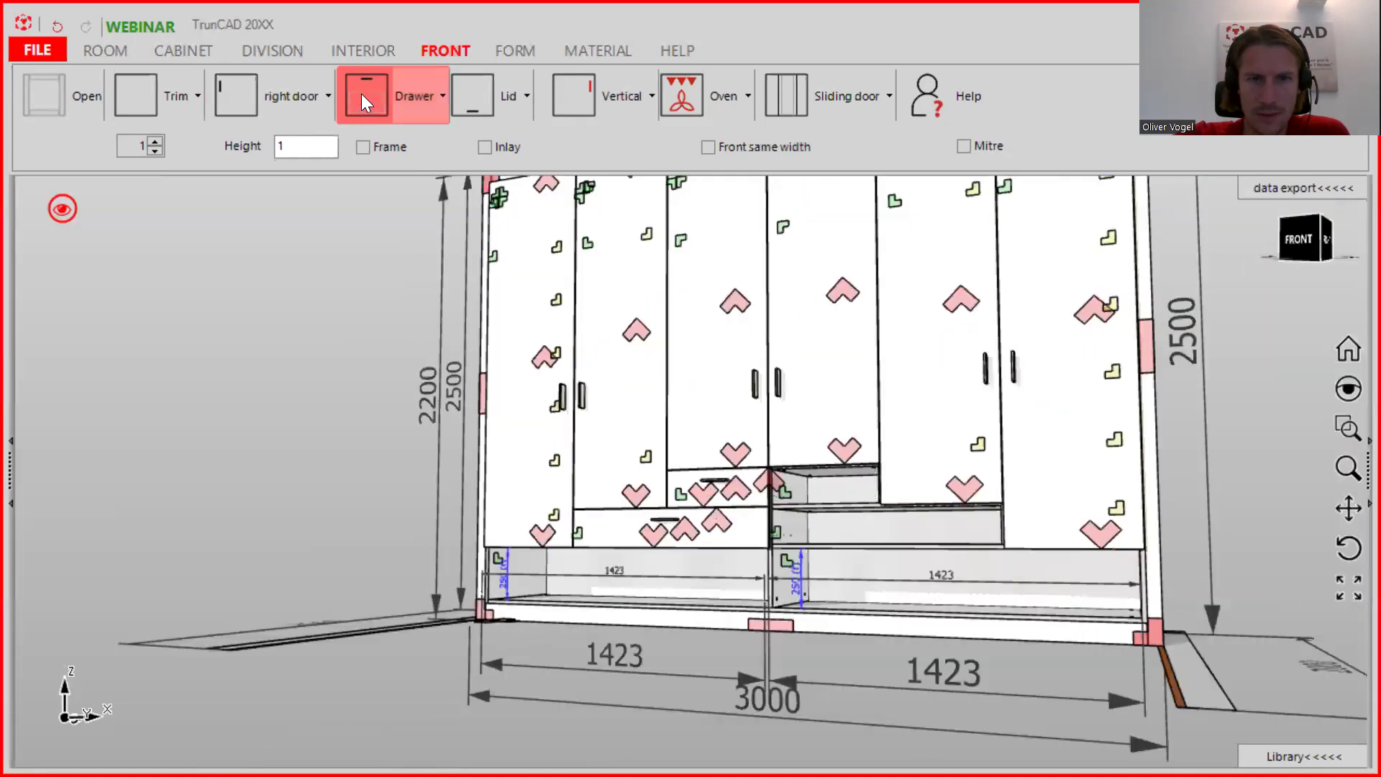
left_click_drag(361, 94, 665, 572)
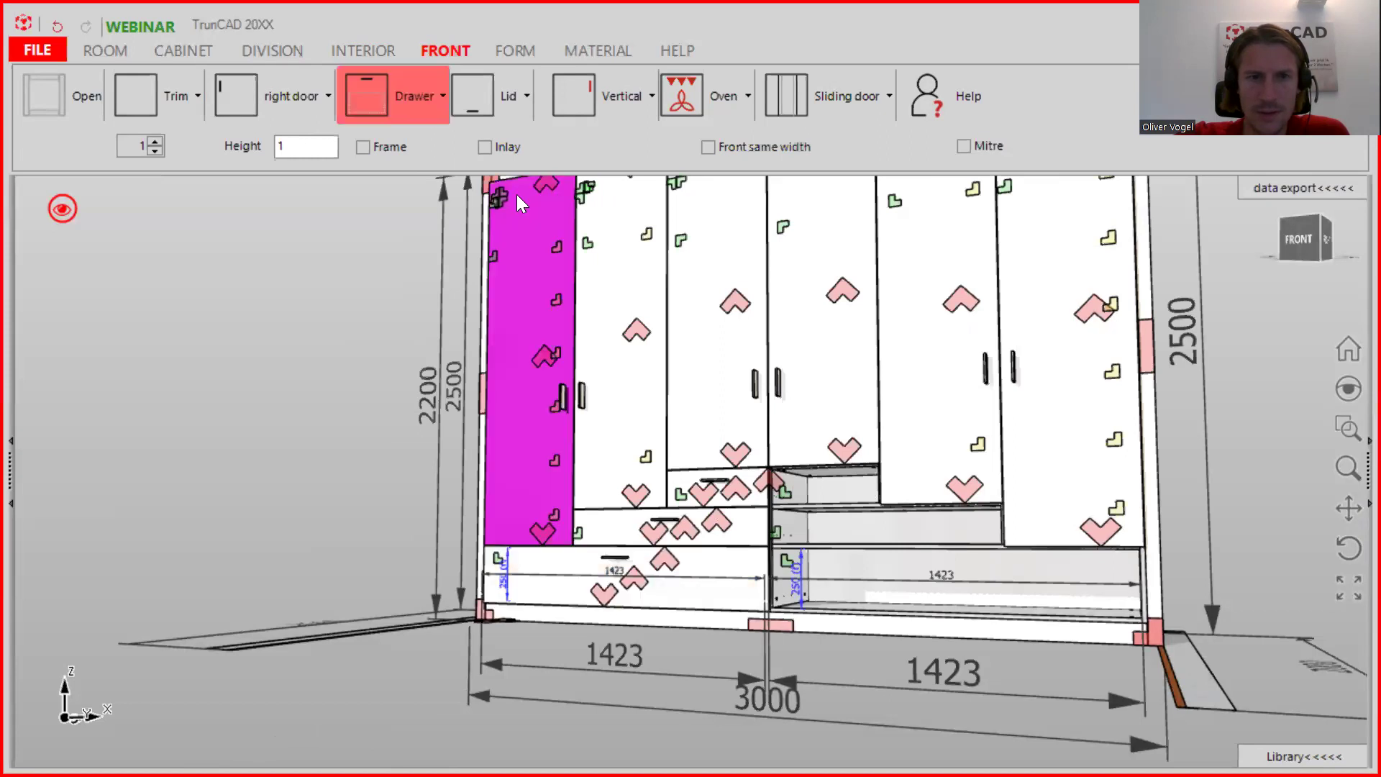
- Add drawers to the three stepped base compartments in the wardrobe's right half
left_click_drag(387, 113, 833, 483)
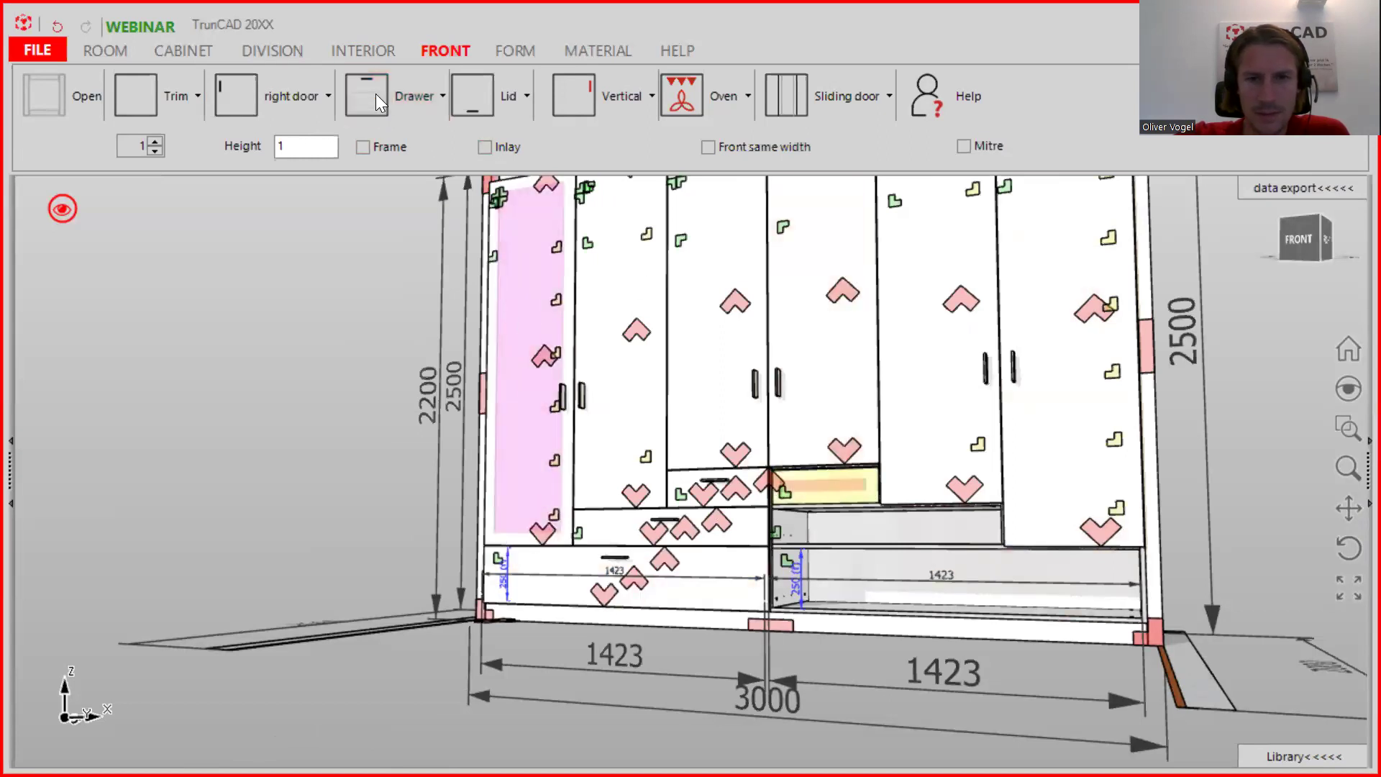
left_click_drag(371, 94, 899, 527)
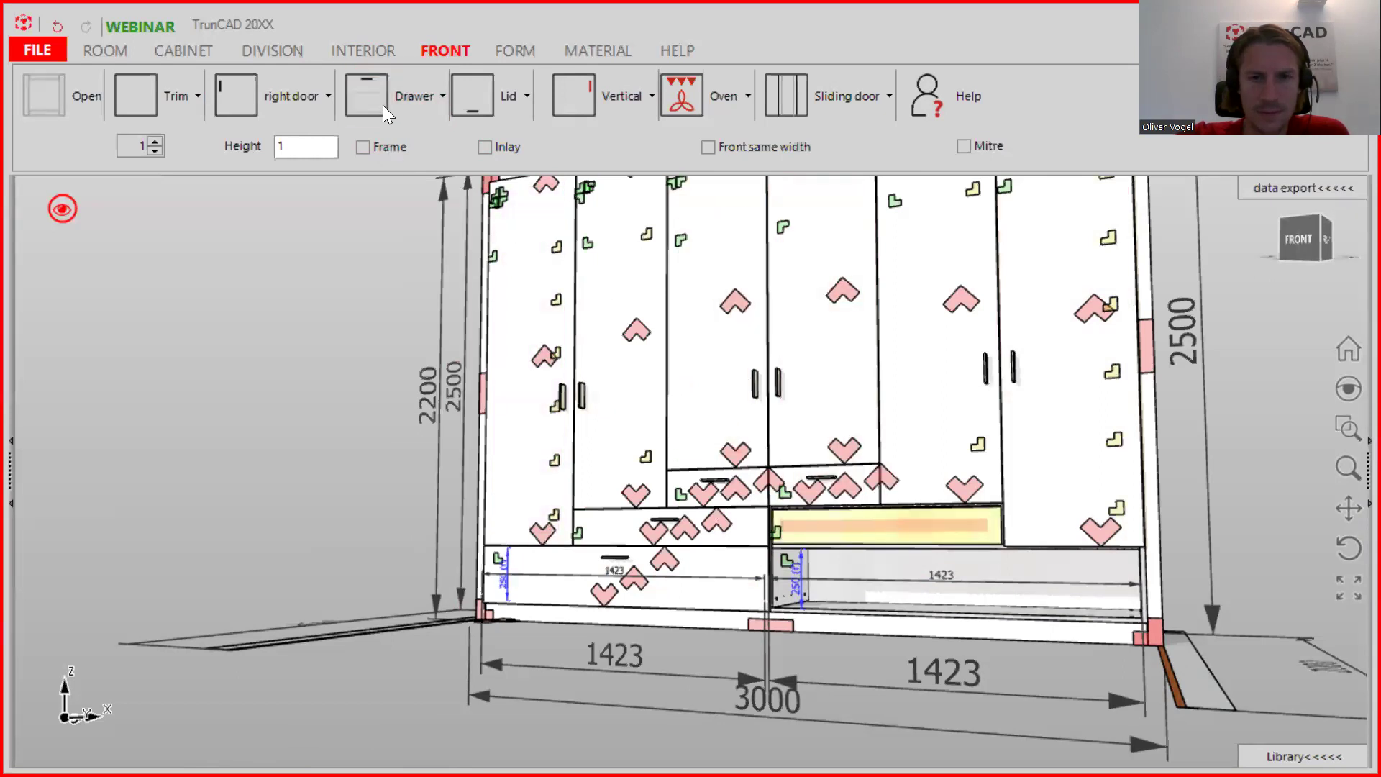
left_click_drag(384, 105, 918, 543)
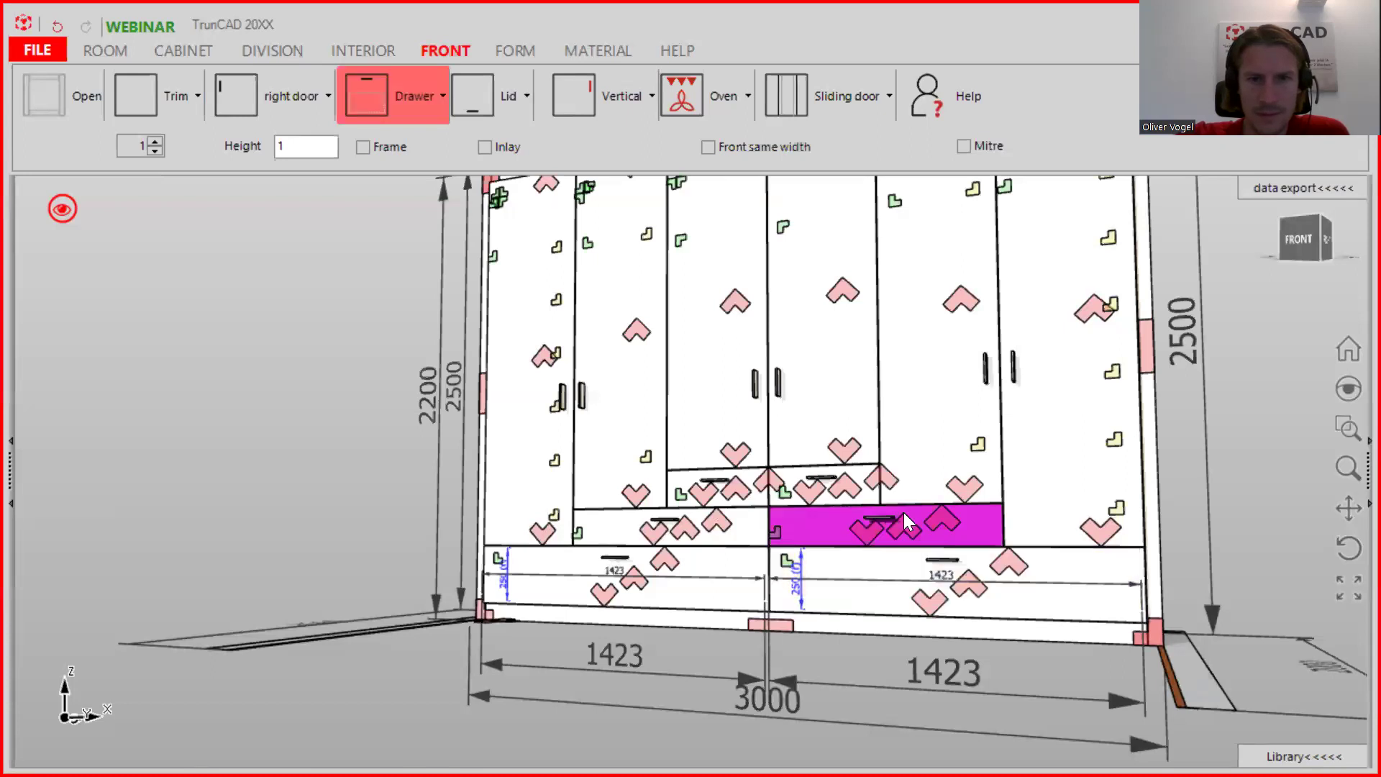
- Examine the wardrobe with its doors and drawers opened and with the fronts hidden, and restore the closed fronts
scroll(907, 509, "down", 1)
scroll(909, 508, "down", 1)
middle_click_drag(912, 508, 904, 560)
middle_click_drag(937, 506, 959, 492)
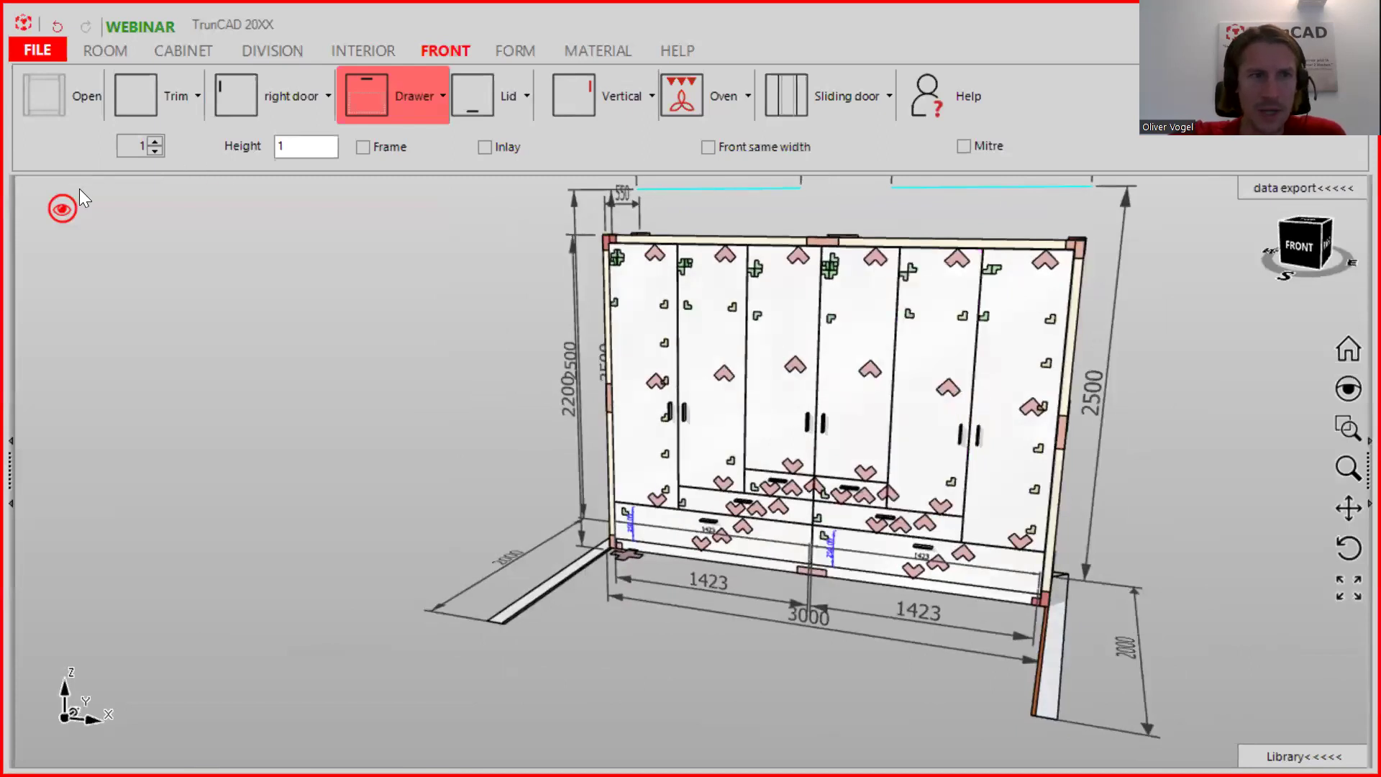
left_click(65, 201)
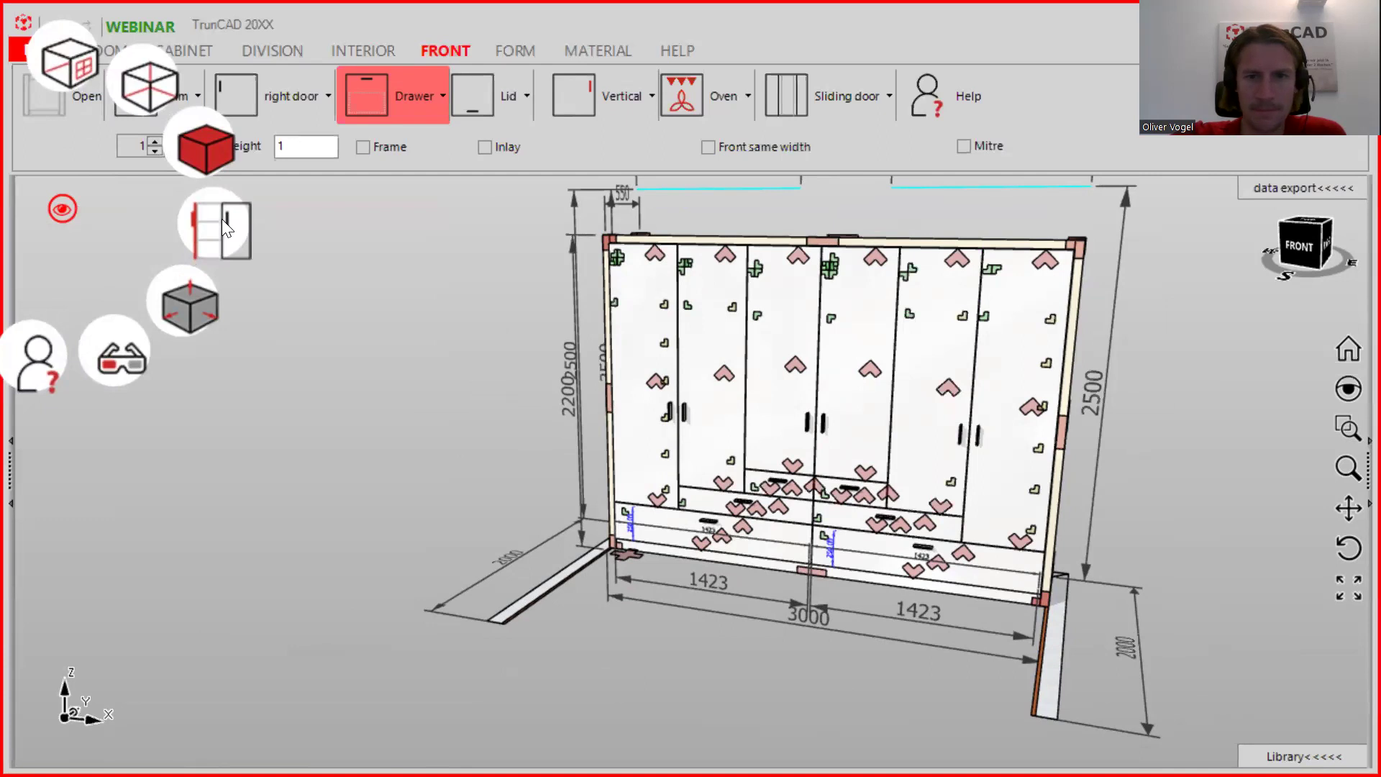
left_click(222, 220)
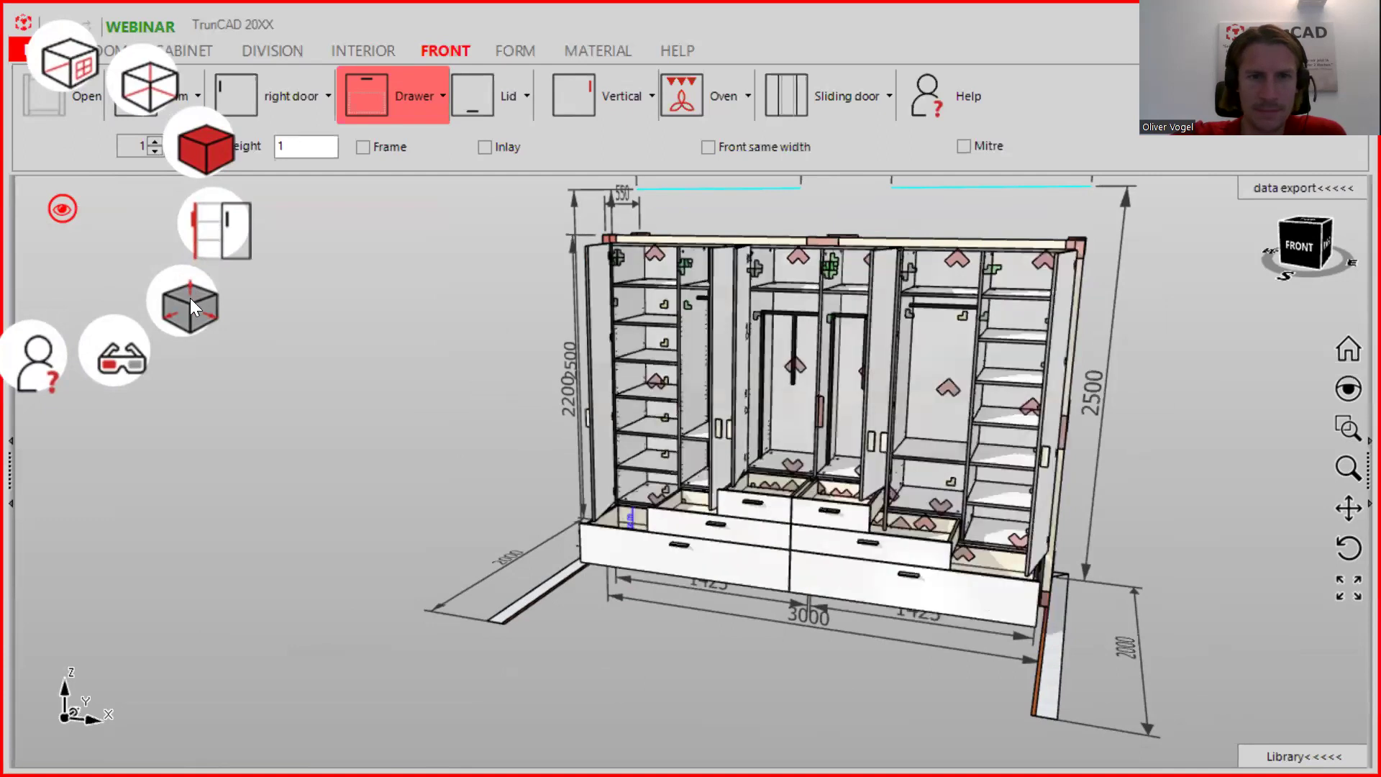
left_click(225, 233)
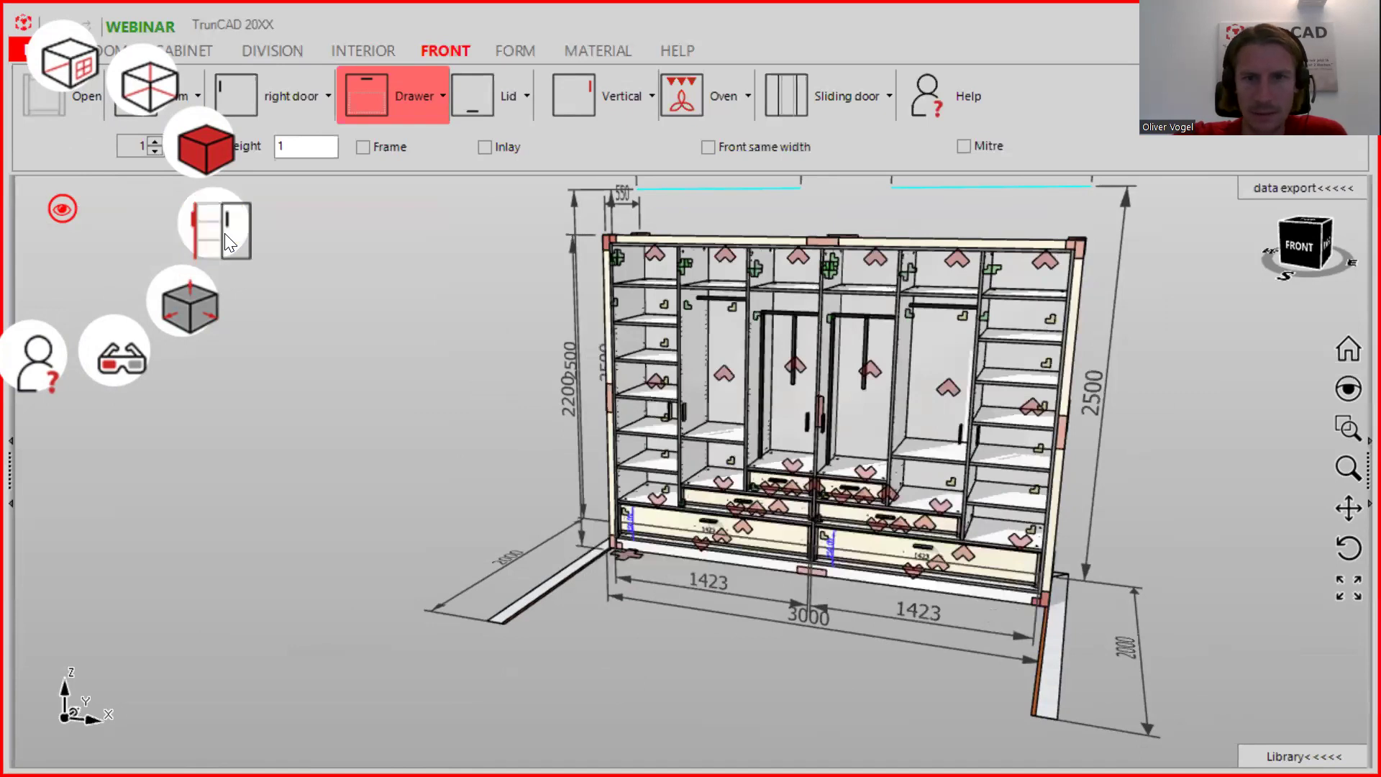
left_click(224, 233)
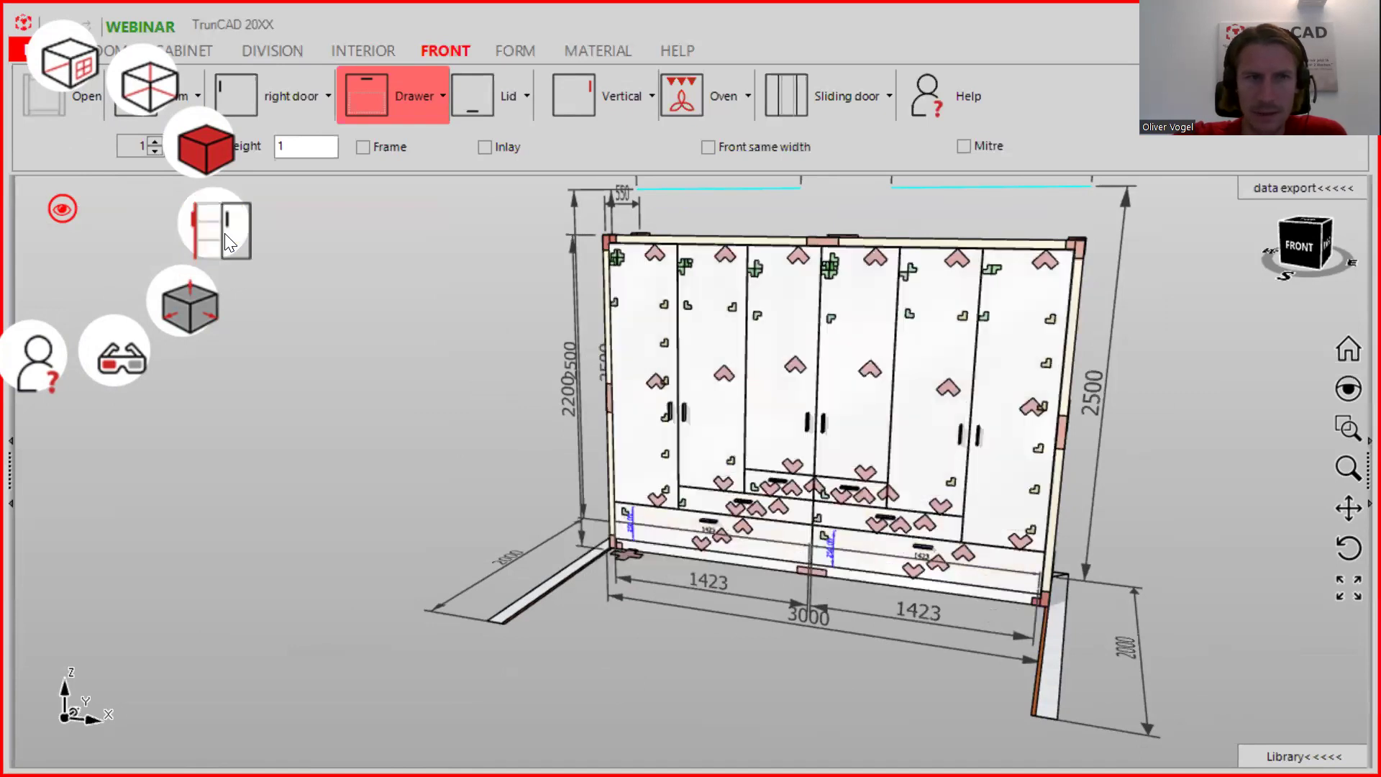
- Hide the dimensions and change the handles on all doors and drawers to knobs
left_click(200, 307)
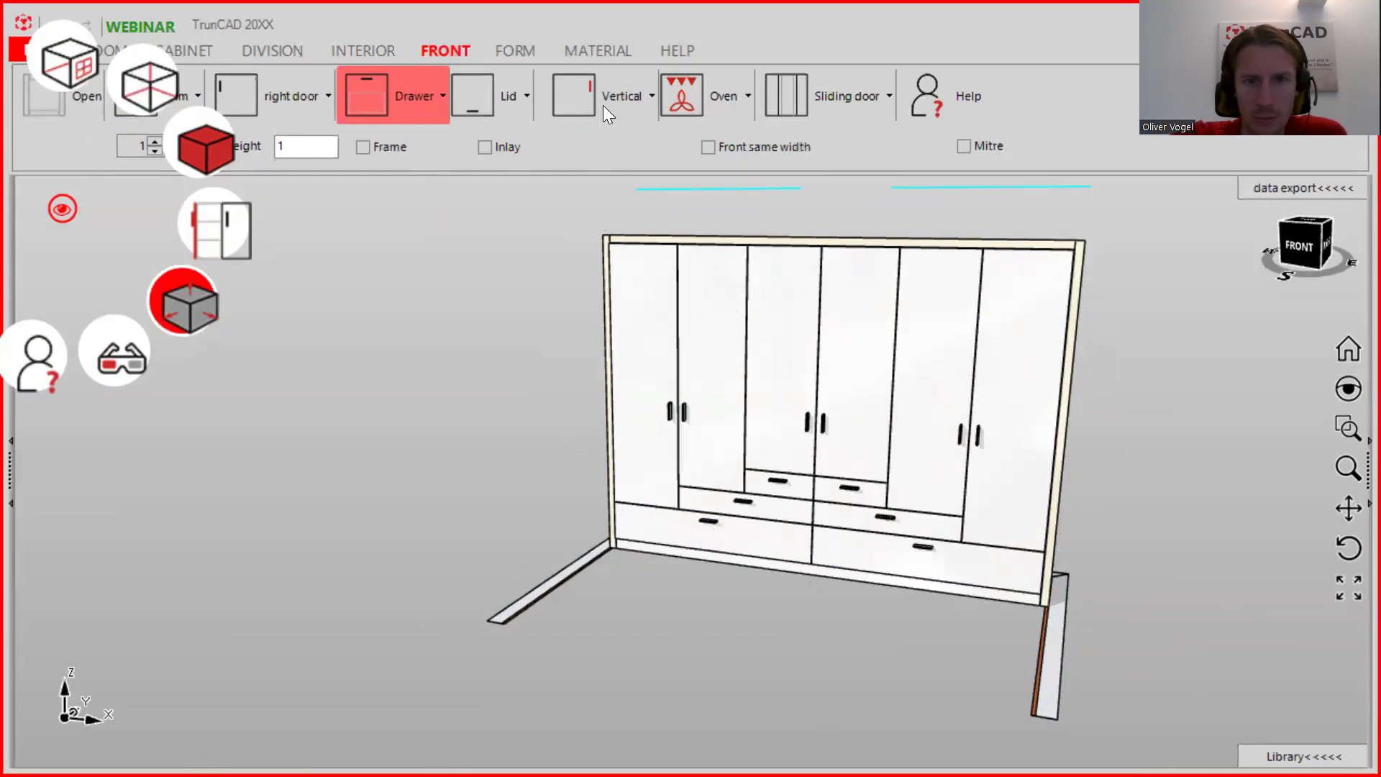
left_click(622, 95)
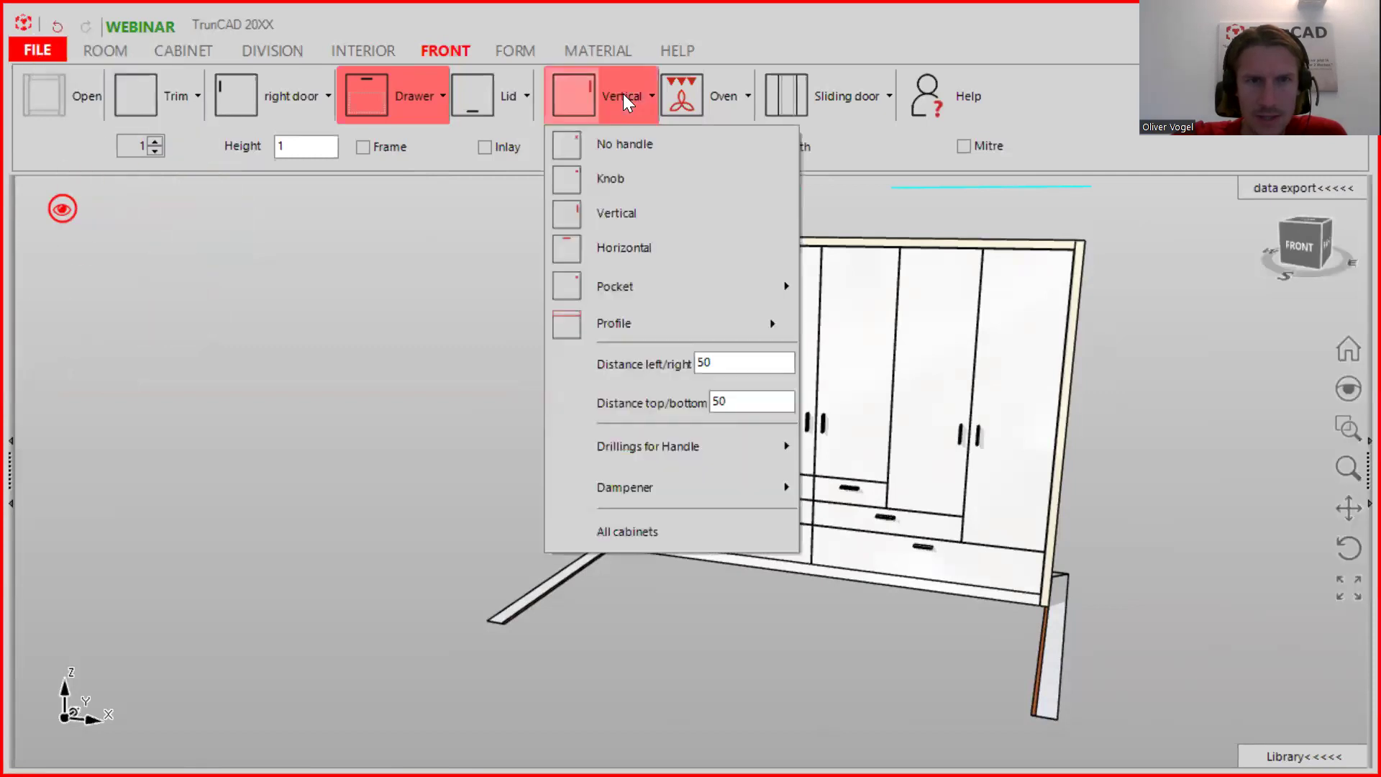
left_click(624, 178)
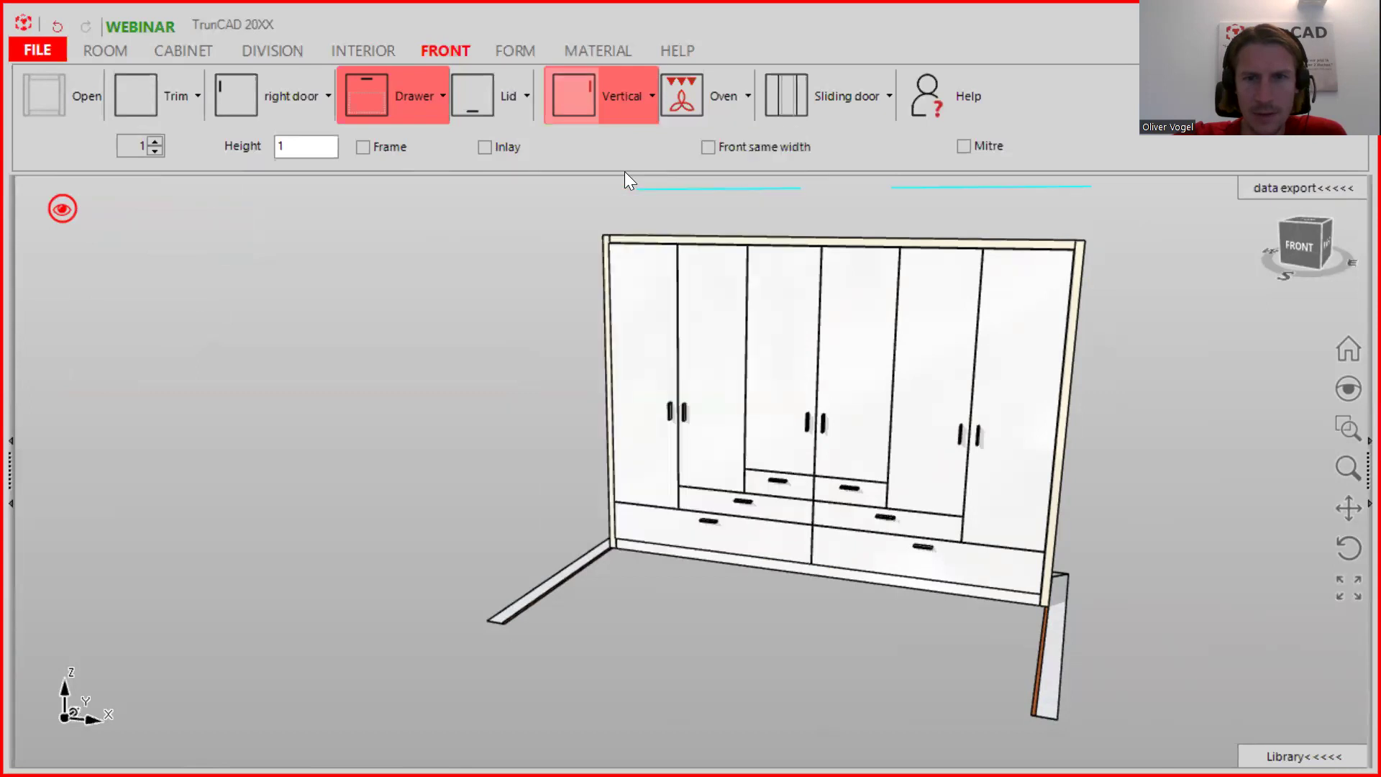
mouse_move(934, 462)
middle_mouse_down()
mouse_move(970, 440)
mouse_move(923, 444)
middle_mouse_up()
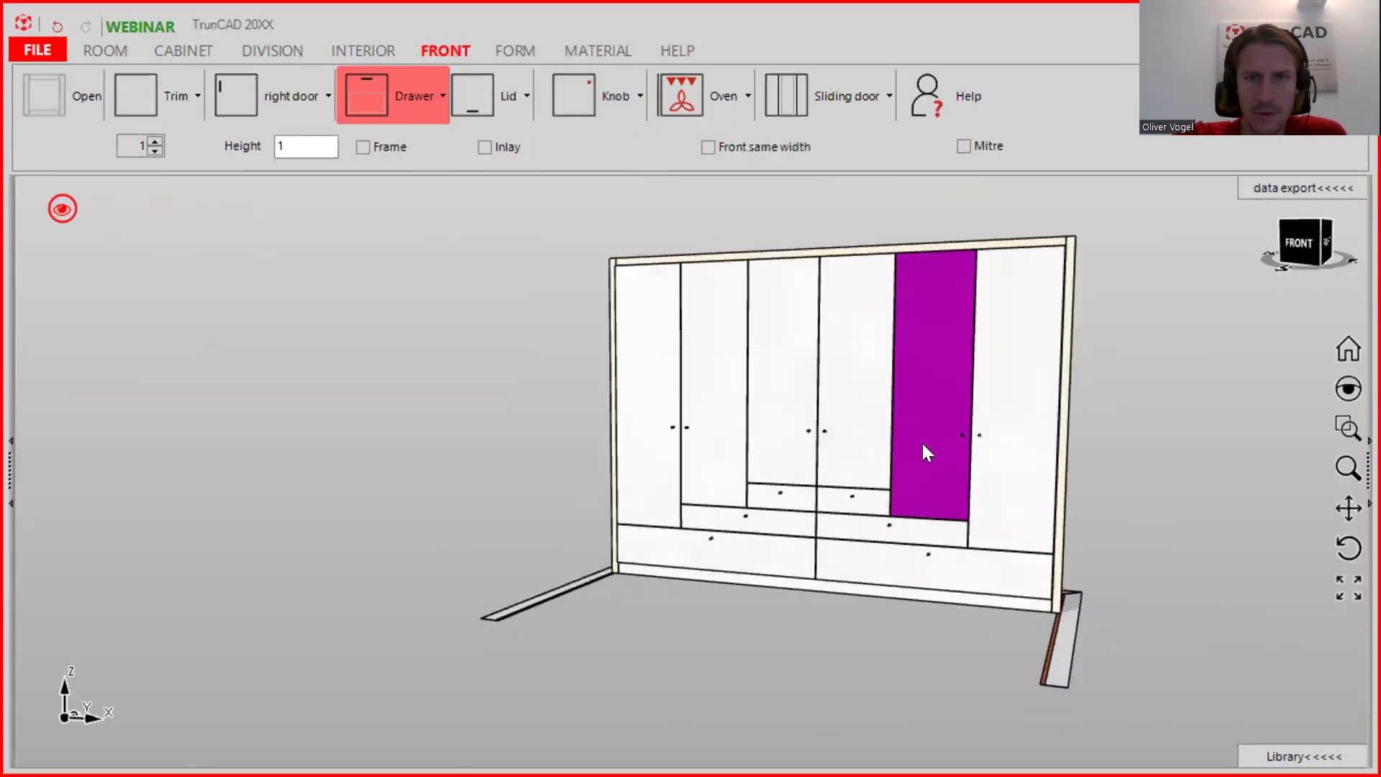
left_click(73, 210)
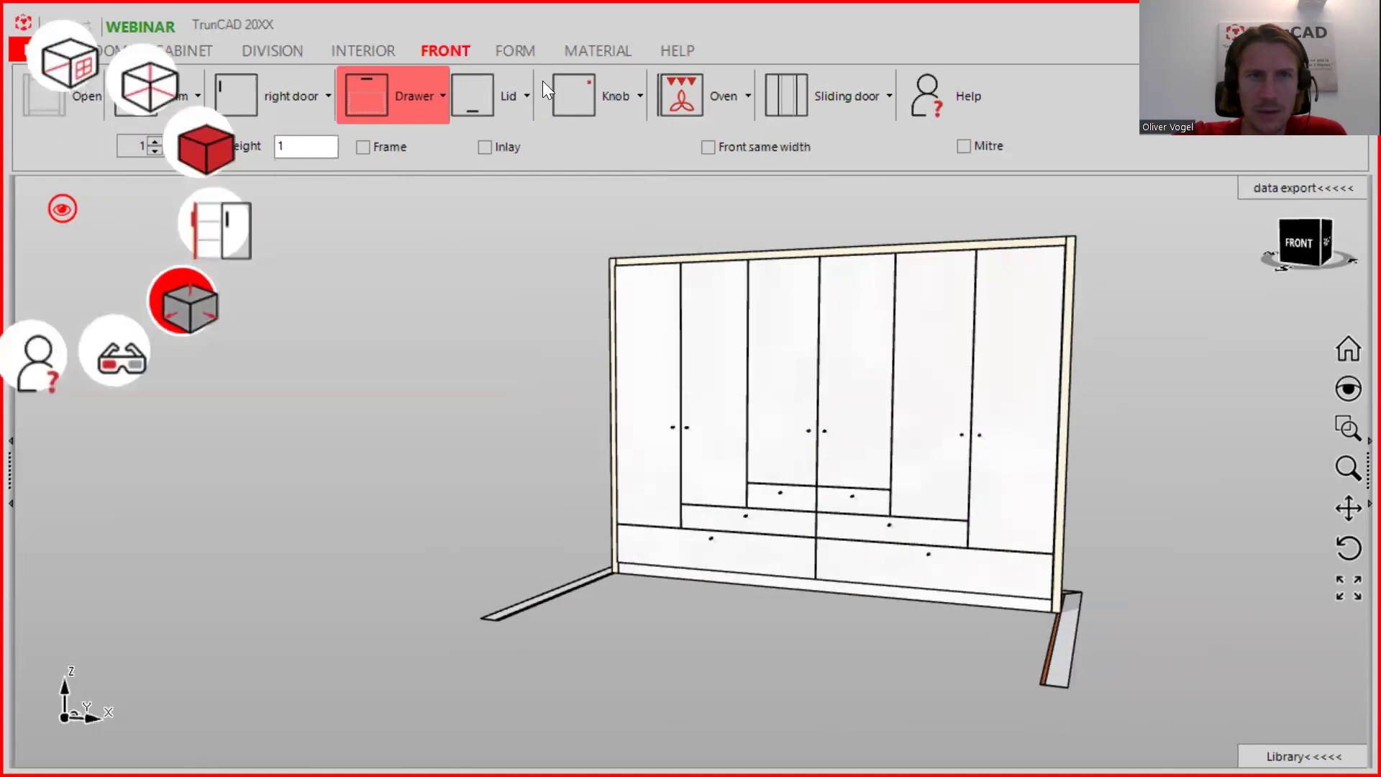
- Filter the materials by a thickness of 18 mm and apply Egger U763 to the fronts and the surrounding trims
left_click(594, 51)
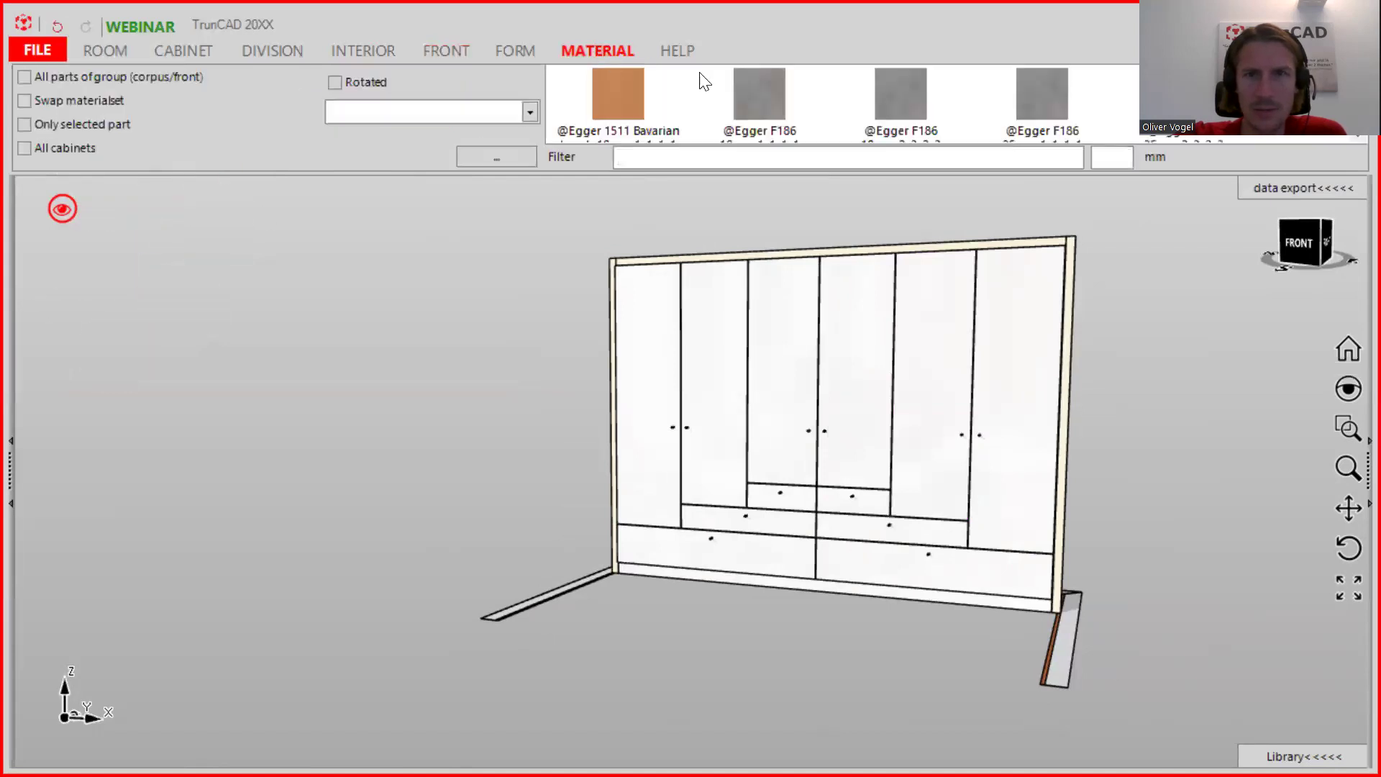
left_click(1117, 159)
type("18")
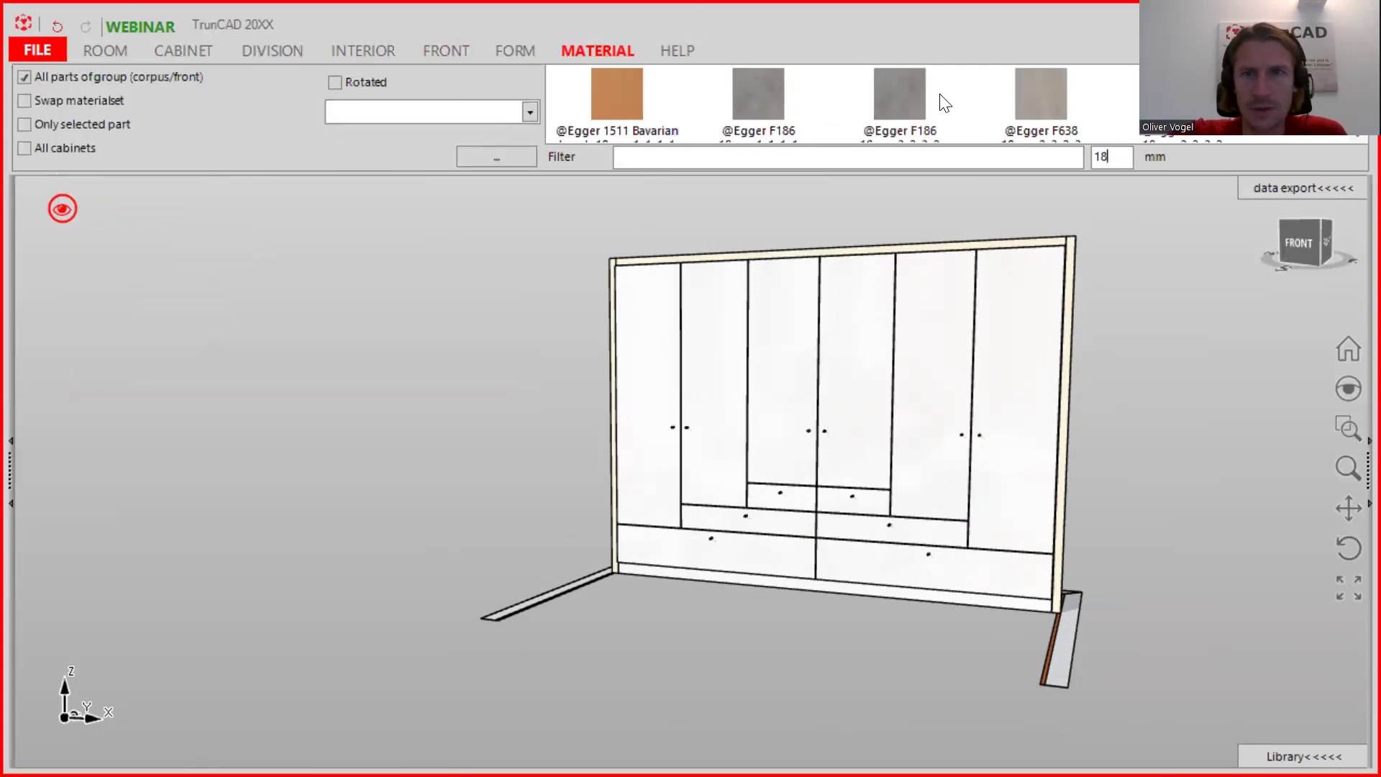
scroll(940, 102, "down", 3)
scroll(941, 102, "down", 2)
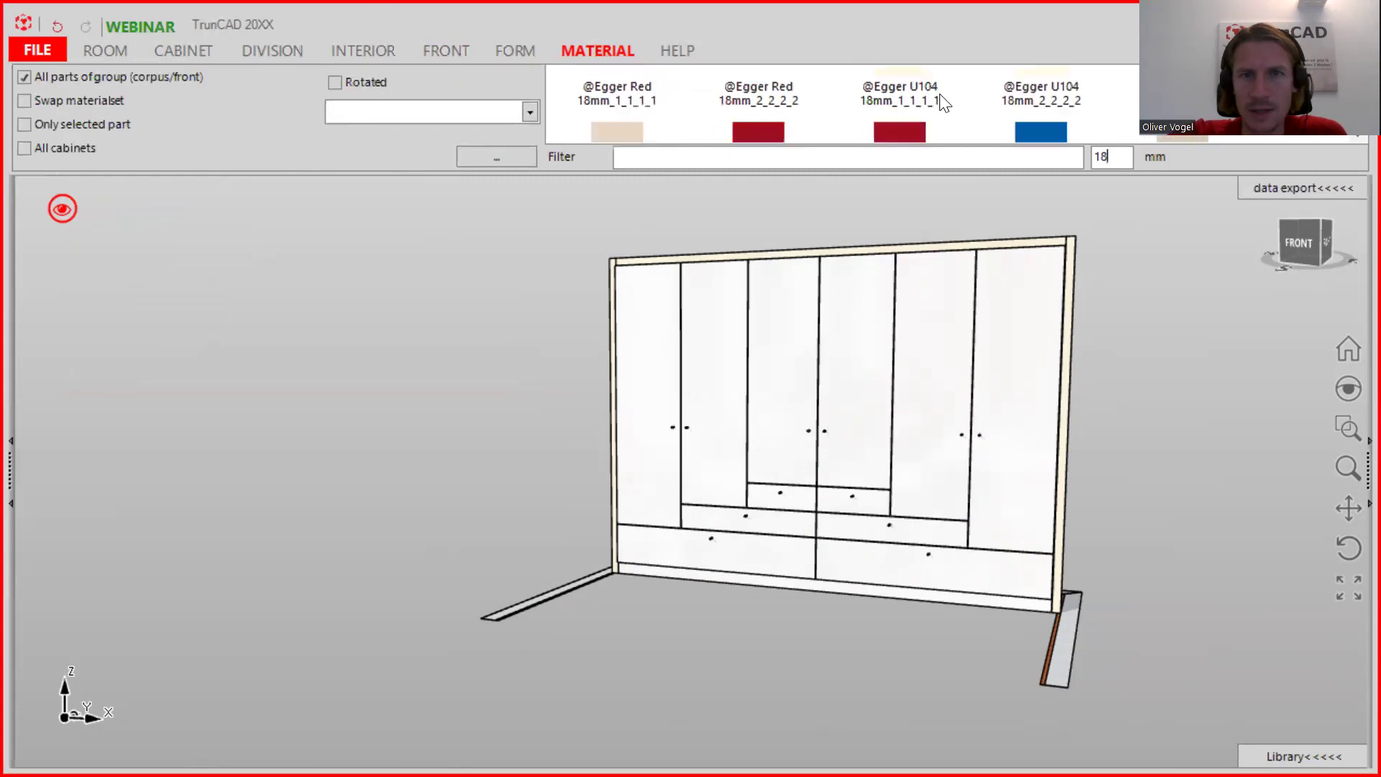
scroll(942, 101, "down", 2)
scroll(942, 102, "down", 2)
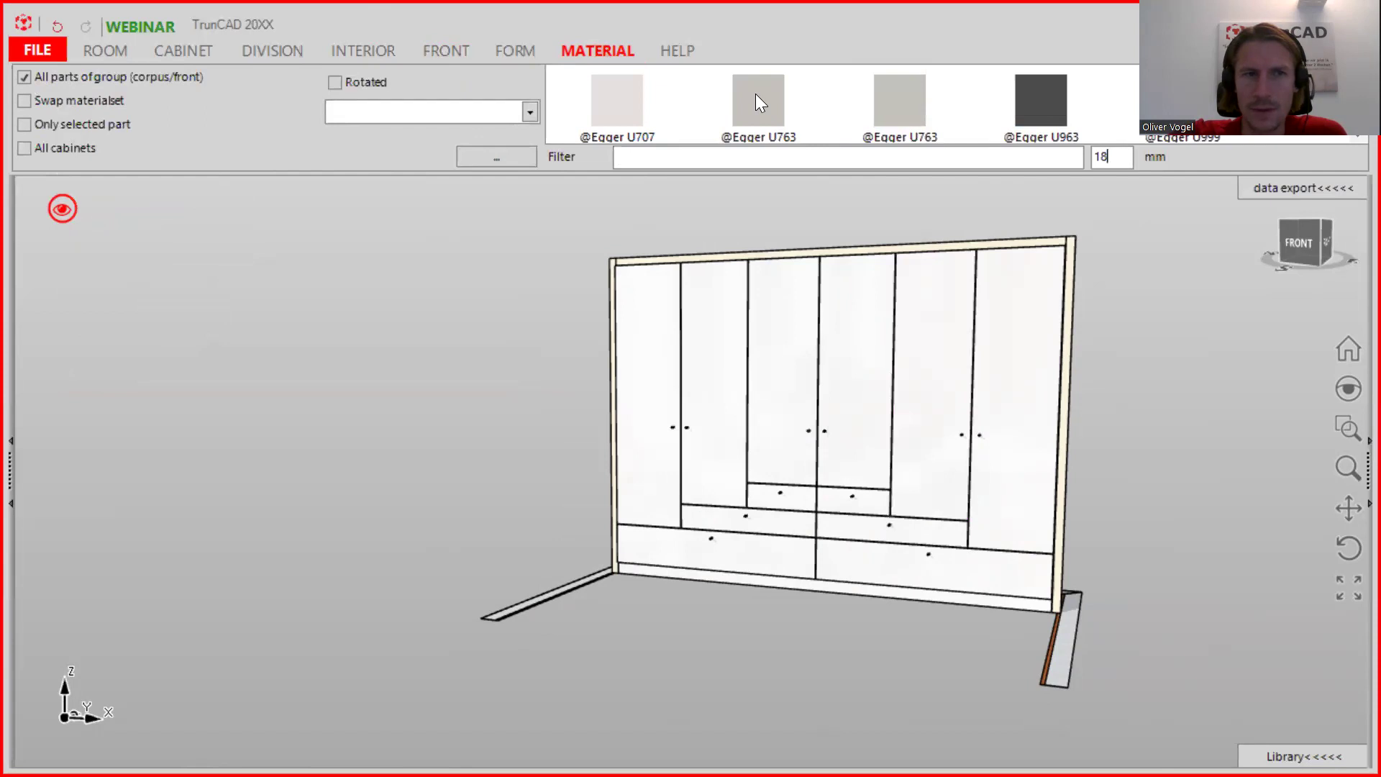
left_click_drag(755, 94, 957, 424)
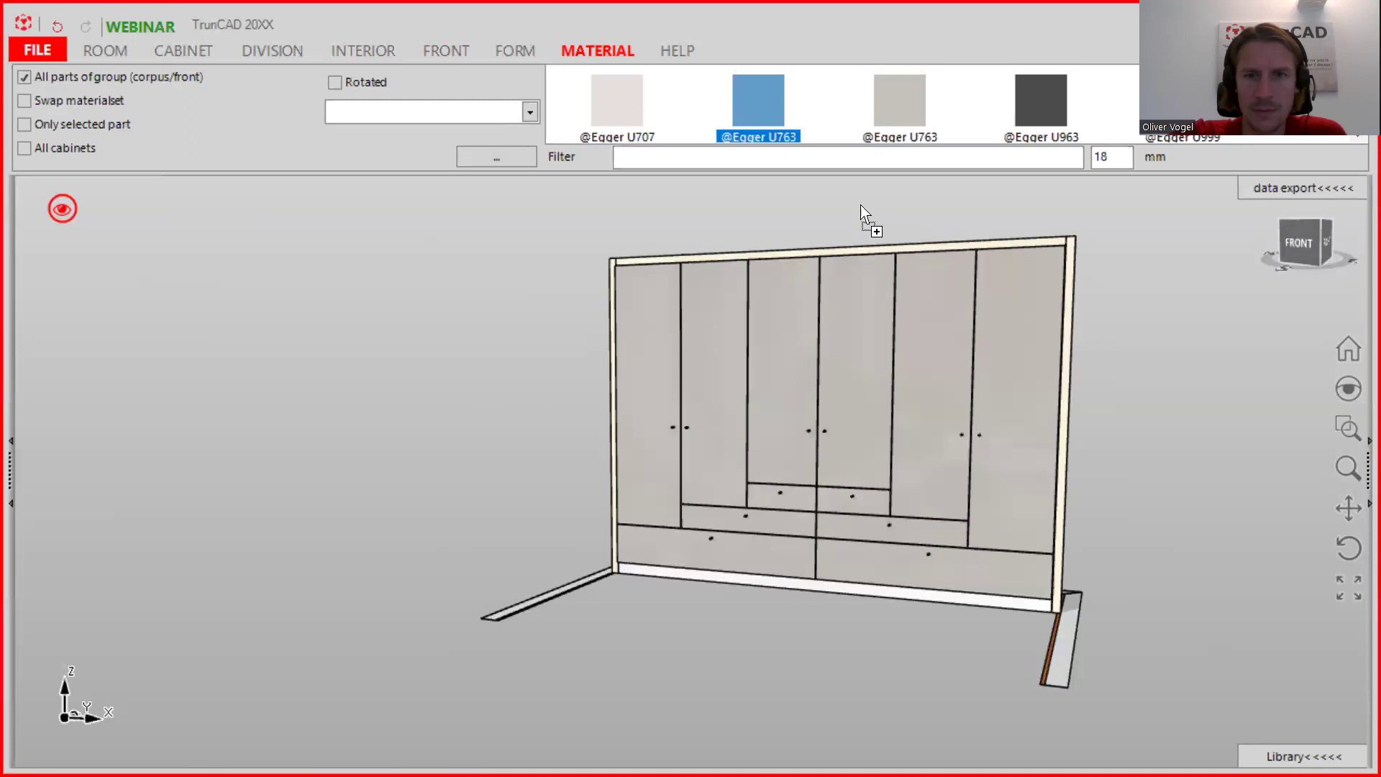
left_click_drag(860, 204, 1067, 338)
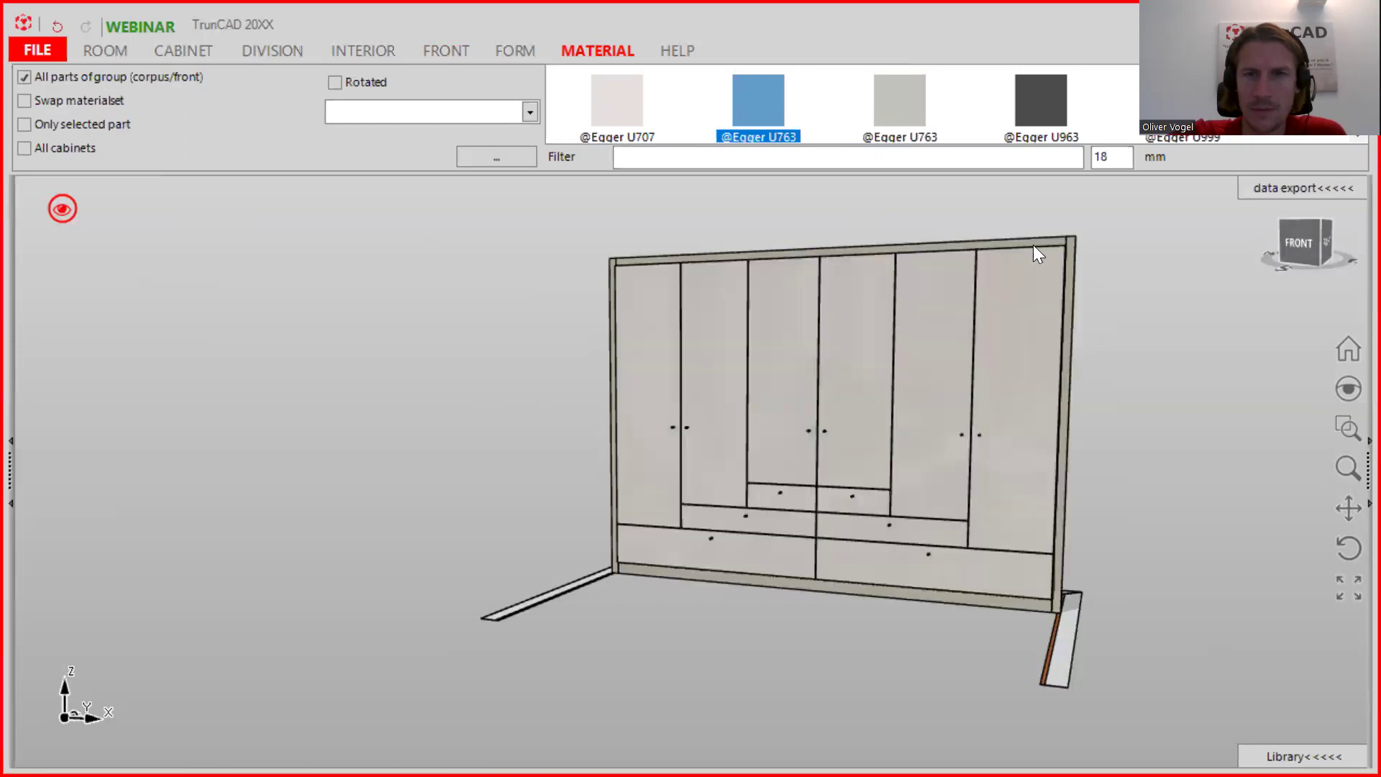
- Apply the dark Egger U963 material to all the wardrobe's door and drawer fronts
left_click_drag(1044, 98, 972, 331)
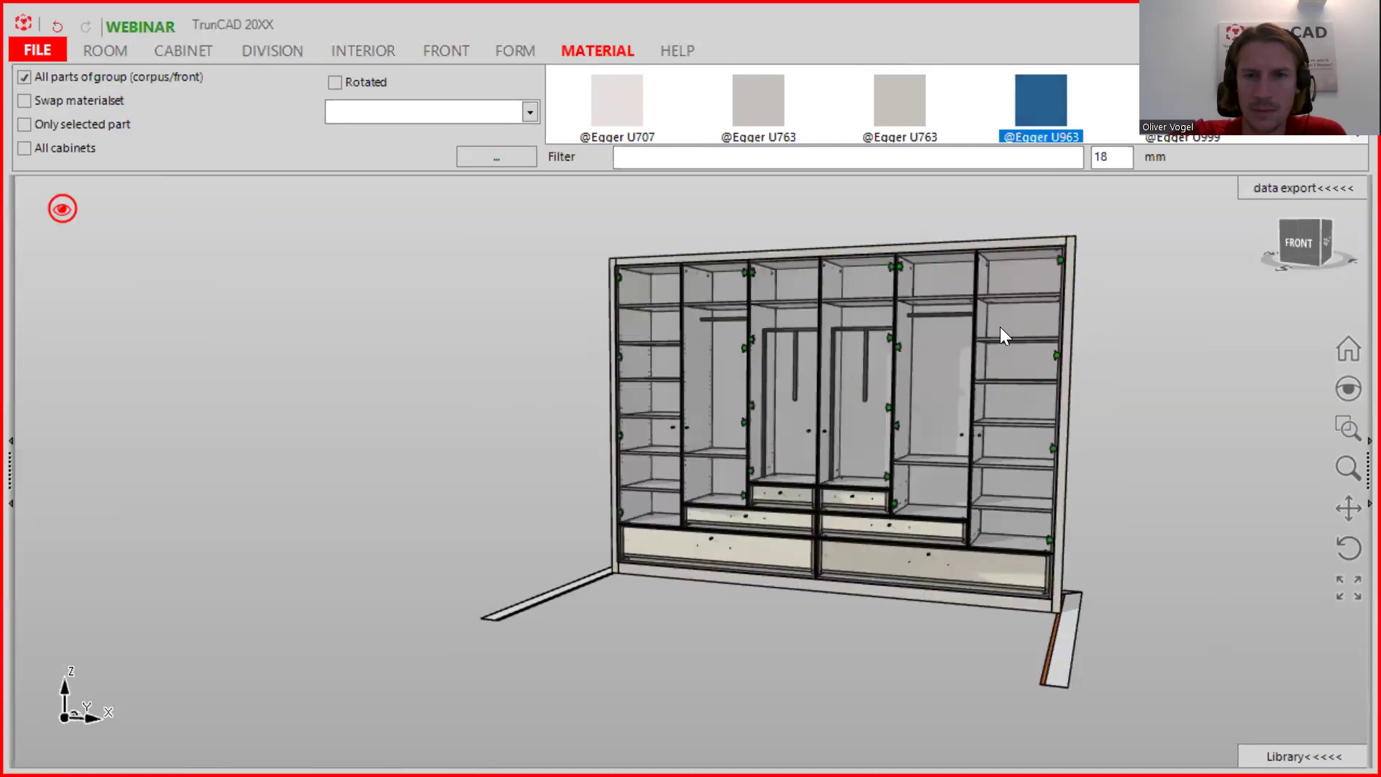
left_click_drag(1057, 359, 1060, 363)
mouse_move(1134, 385)
middle_mouse_down()
mouse_move(1069, 385)
mouse_move(1142, 400)
middle_mouse_up()
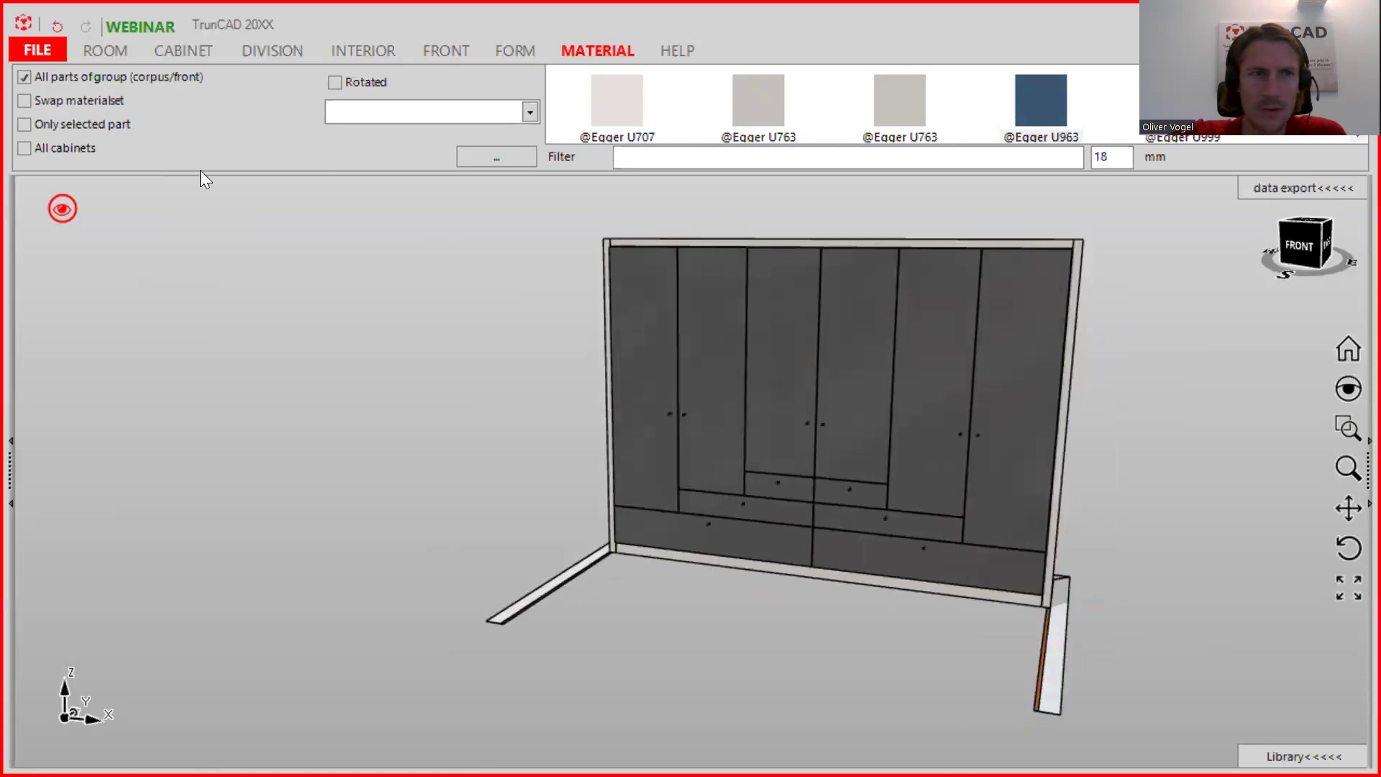
- Enable Flush to front for the trim on top of the cabinet
middle_click_drag(885, 317, 1132, 347)
scroll(1107, 337, "up", 5)
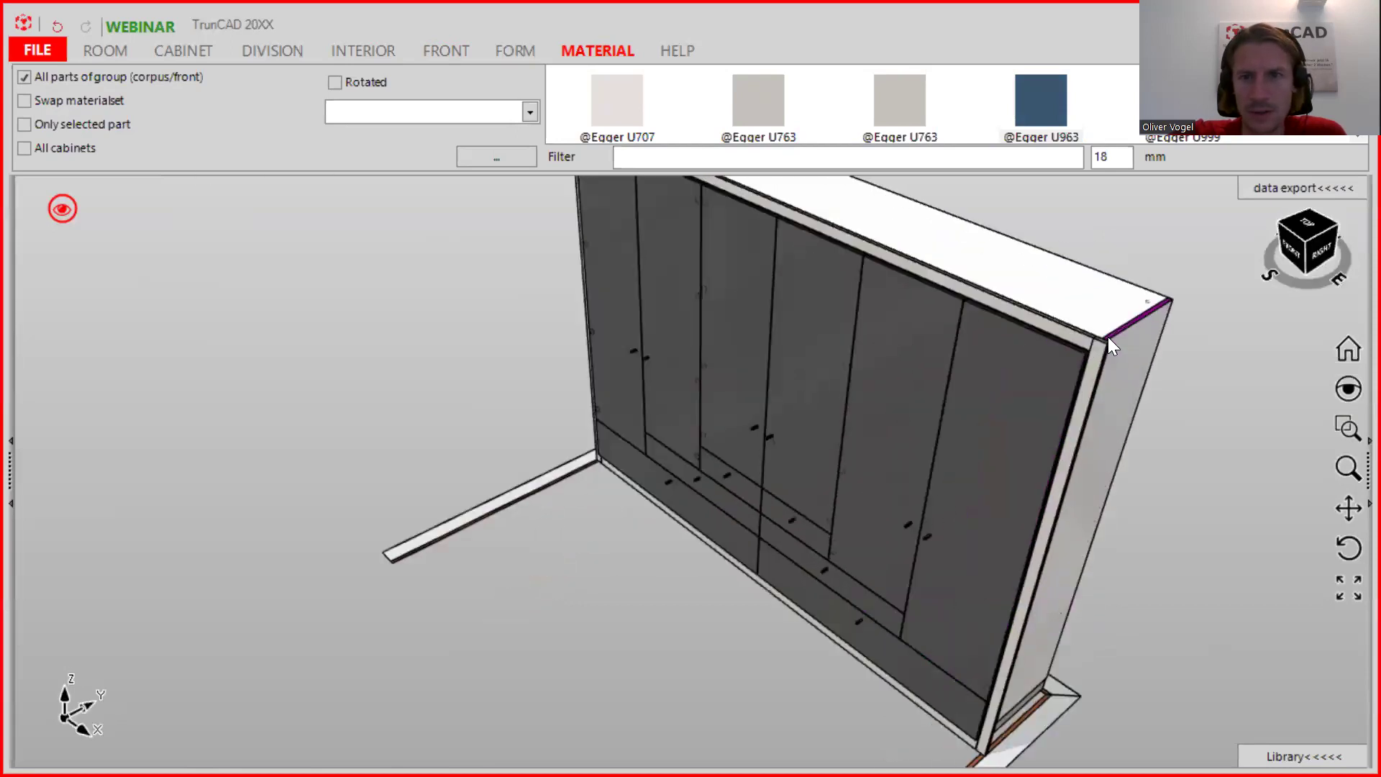
left_click(195, 47)
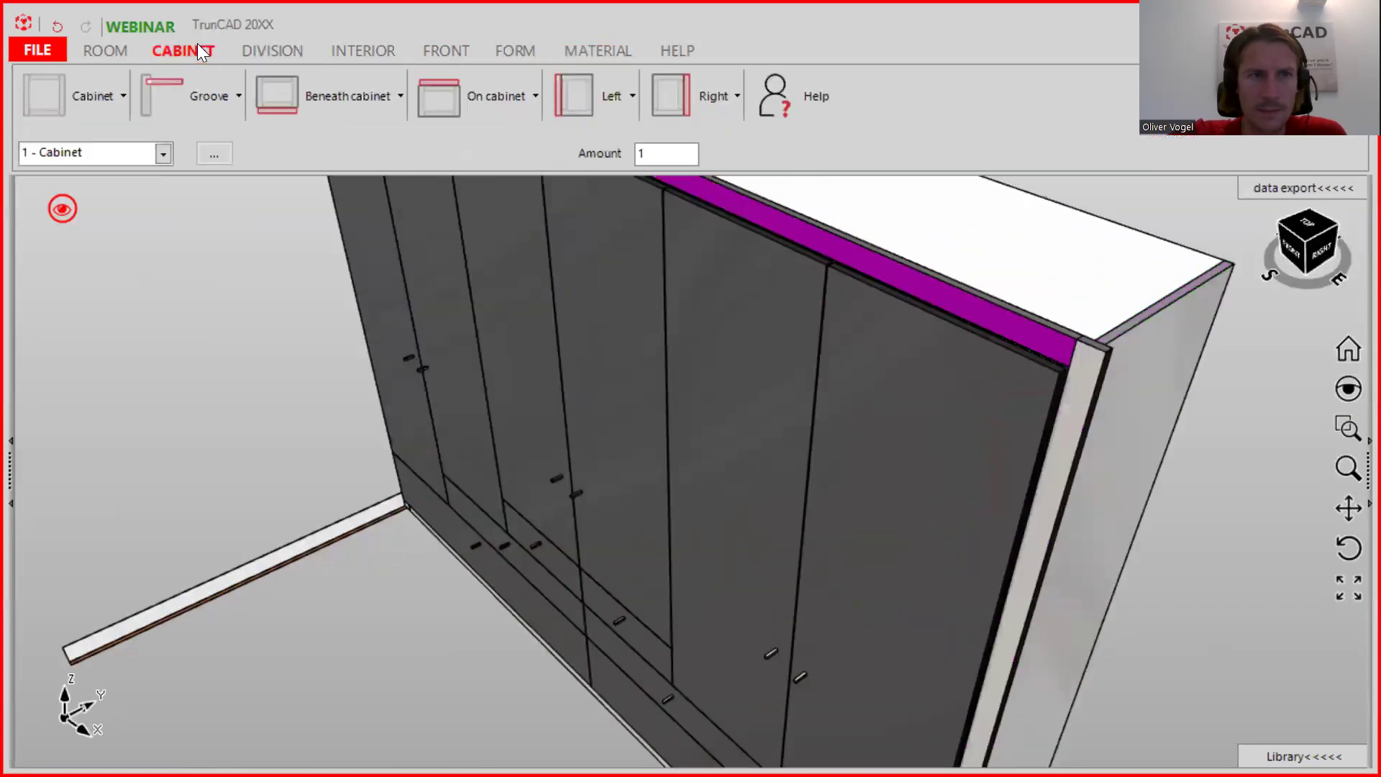
left_click(501, 92)
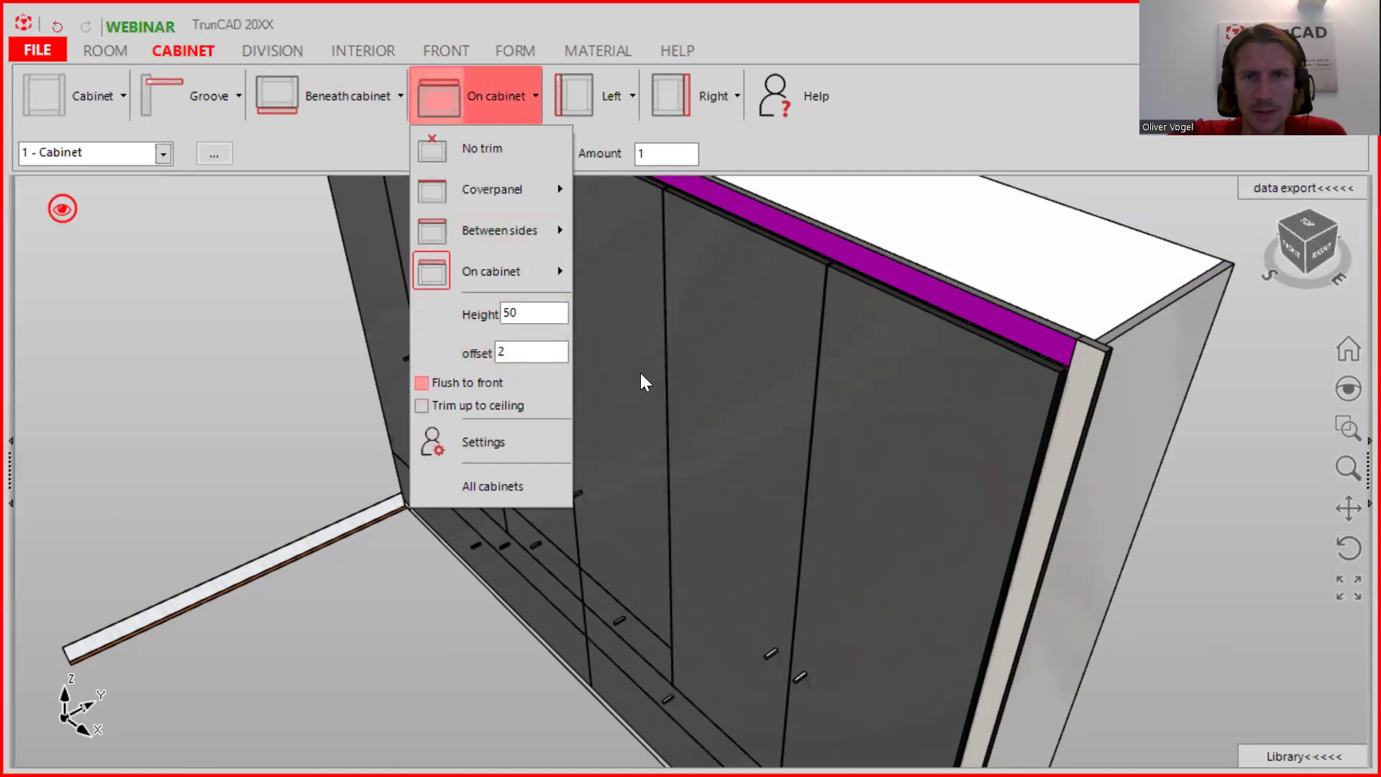
scroll(1068, 363, "up", 2)
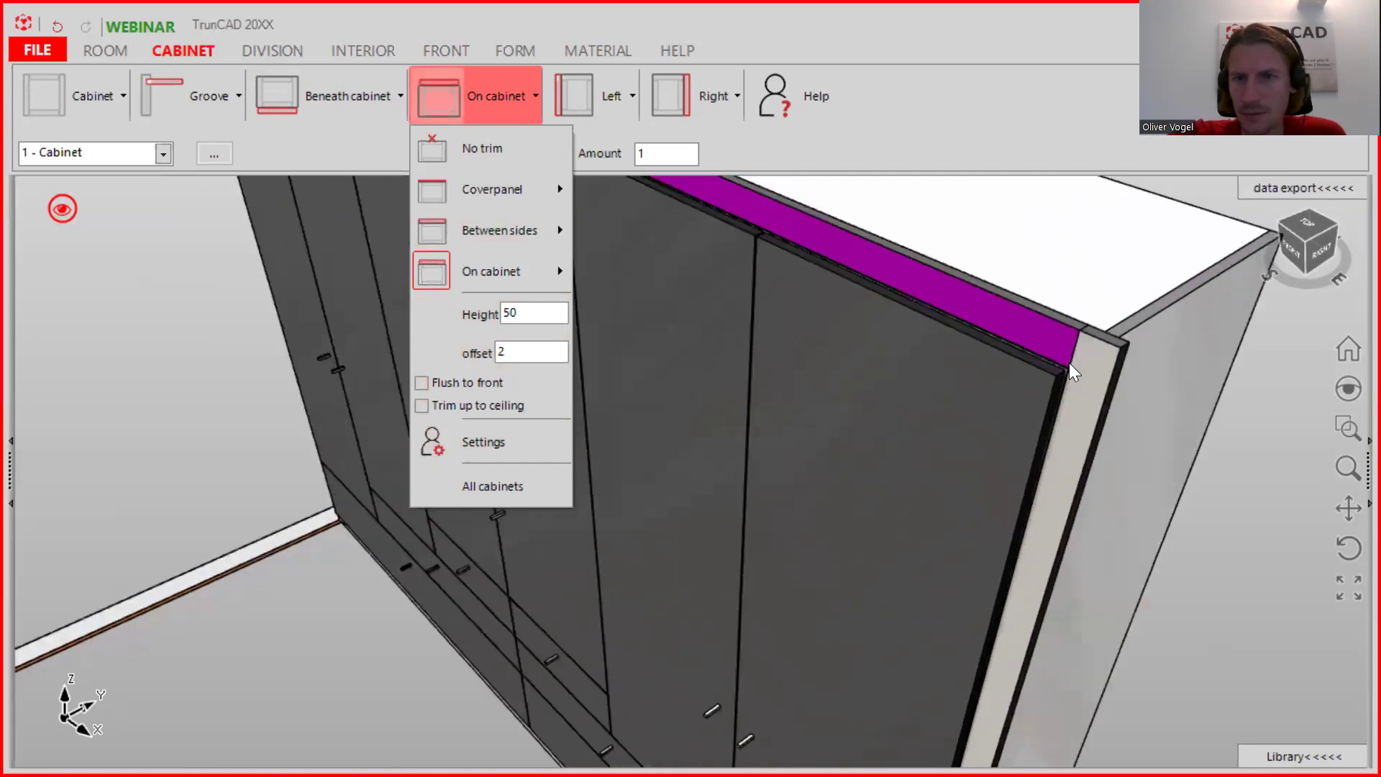
scroll(1069, 362, "up", 2)
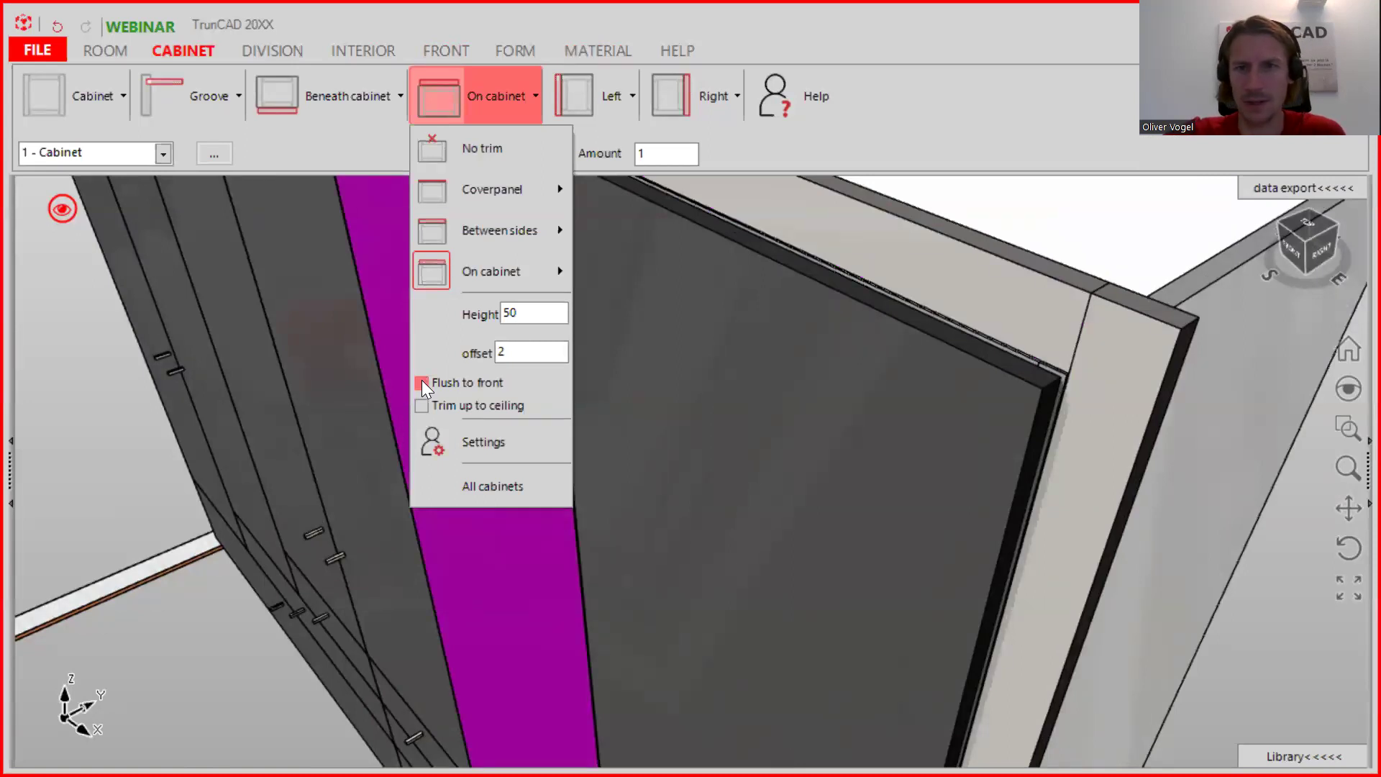
scroll(927, 387, "down", 5)
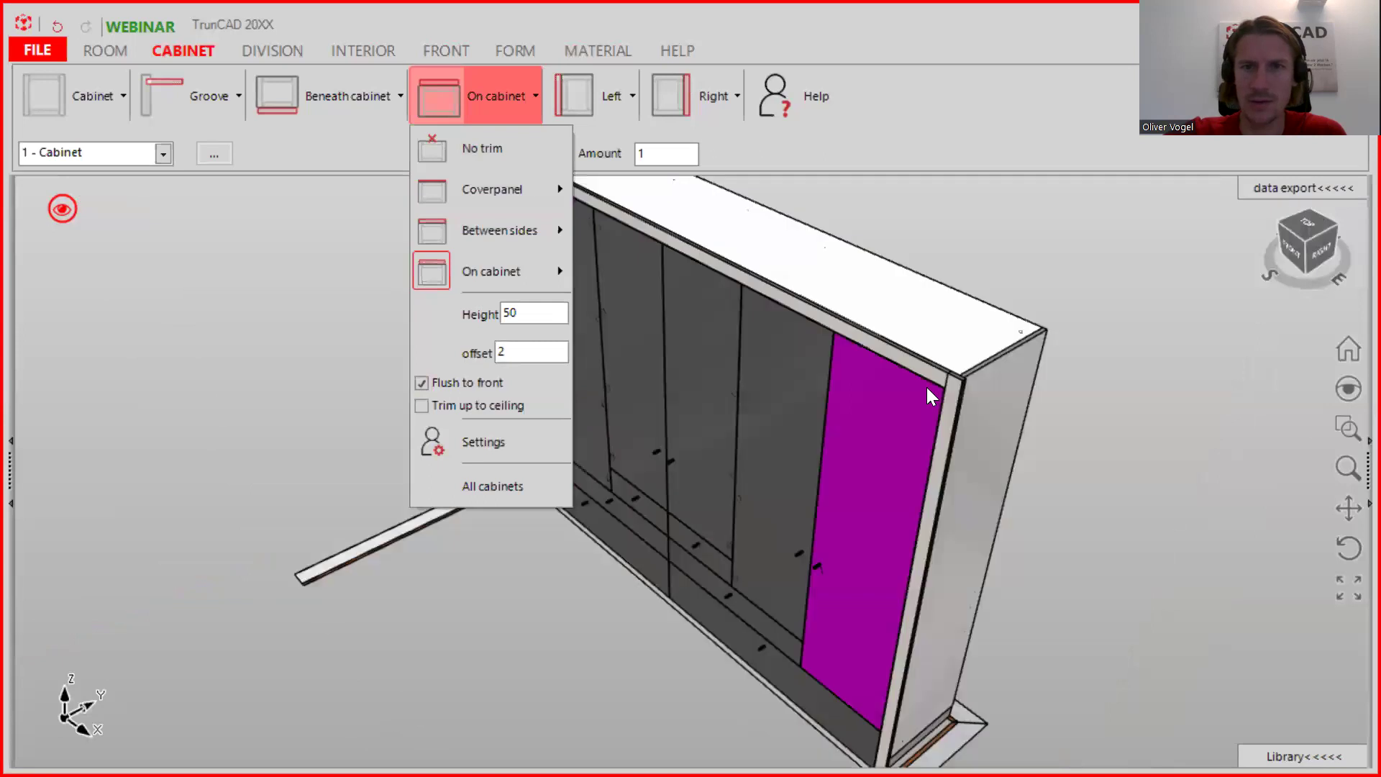
left_click(920, 394)
middle_click_drag(920, 393, 1016, 343)
scroll(968, 432, "up", 2)
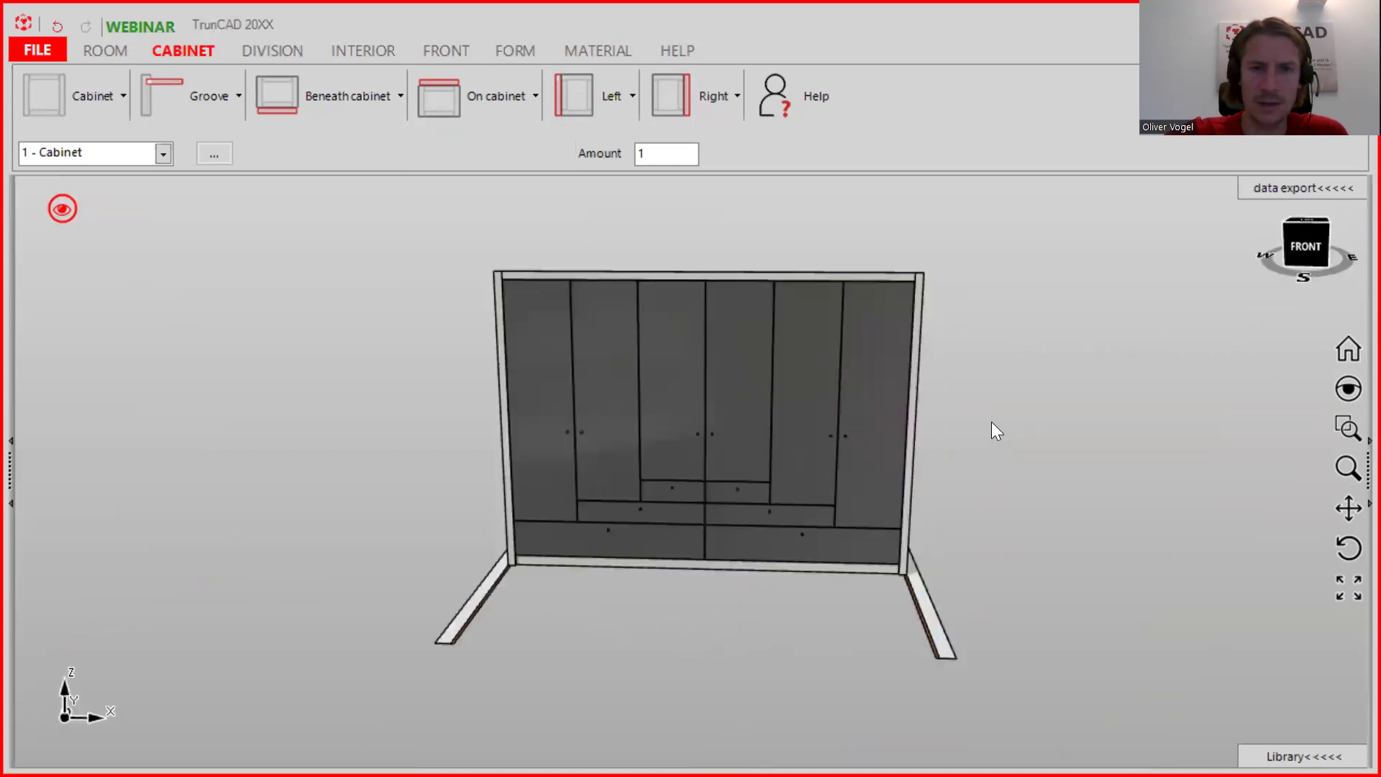
- Show the room's walls, floor and ceiling around the wardrobe and turn the dimensions on
middle_click_drag(992, 421, 994, 413)
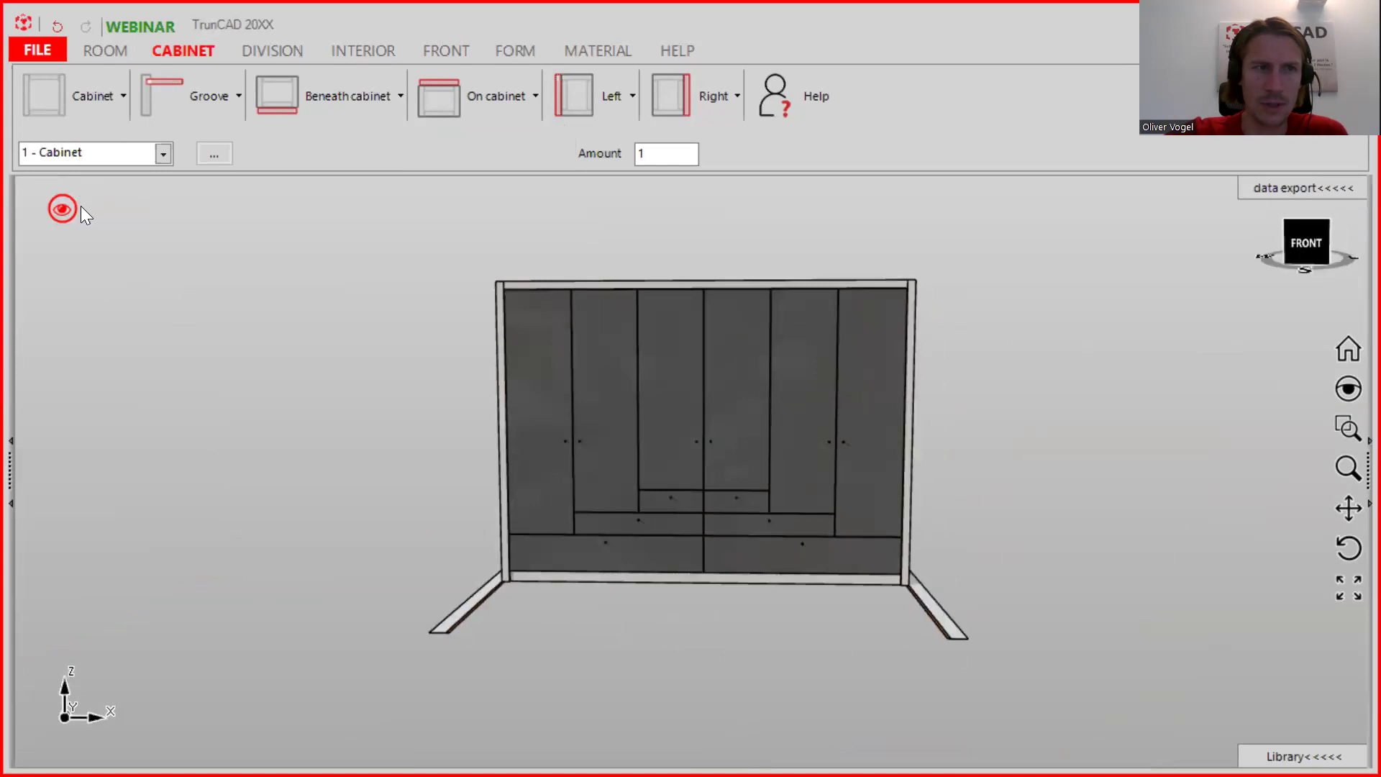
left_click(64, 208)
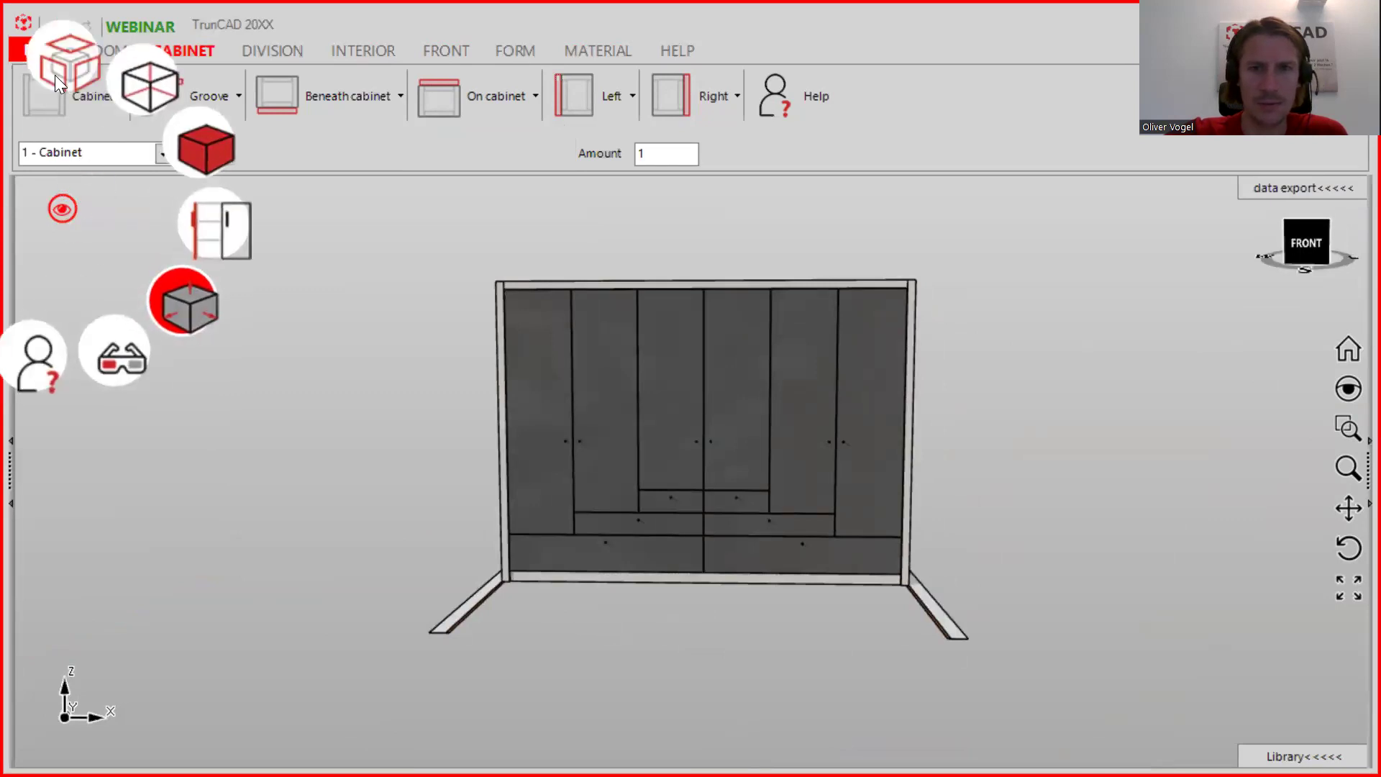
left_click(54, 75)
mouse_move(1057, 363)
middle_mouse_down()
mouse_move(1112, 357)
mouse_move(1083, 366)
middle_mouse_up()
left_click(62, 208)
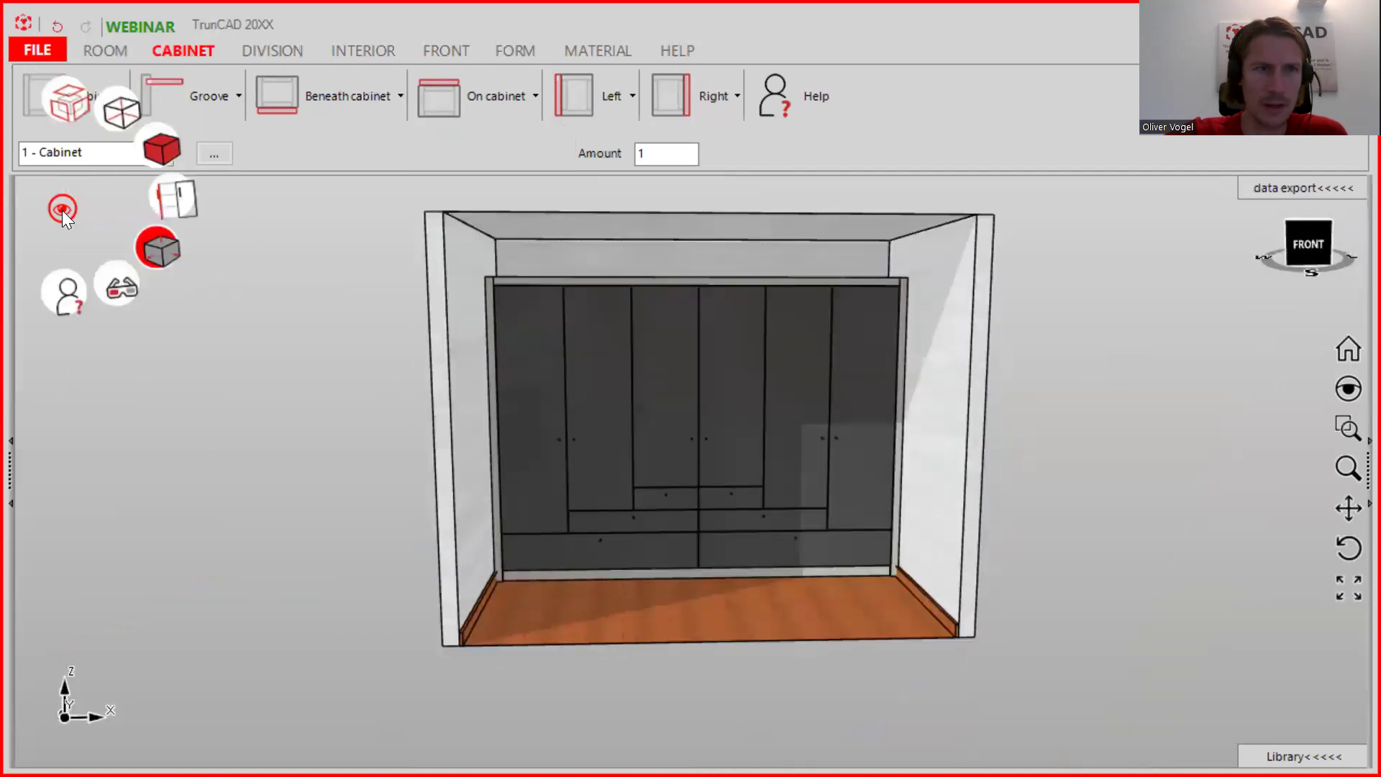
left_click(187, 320)
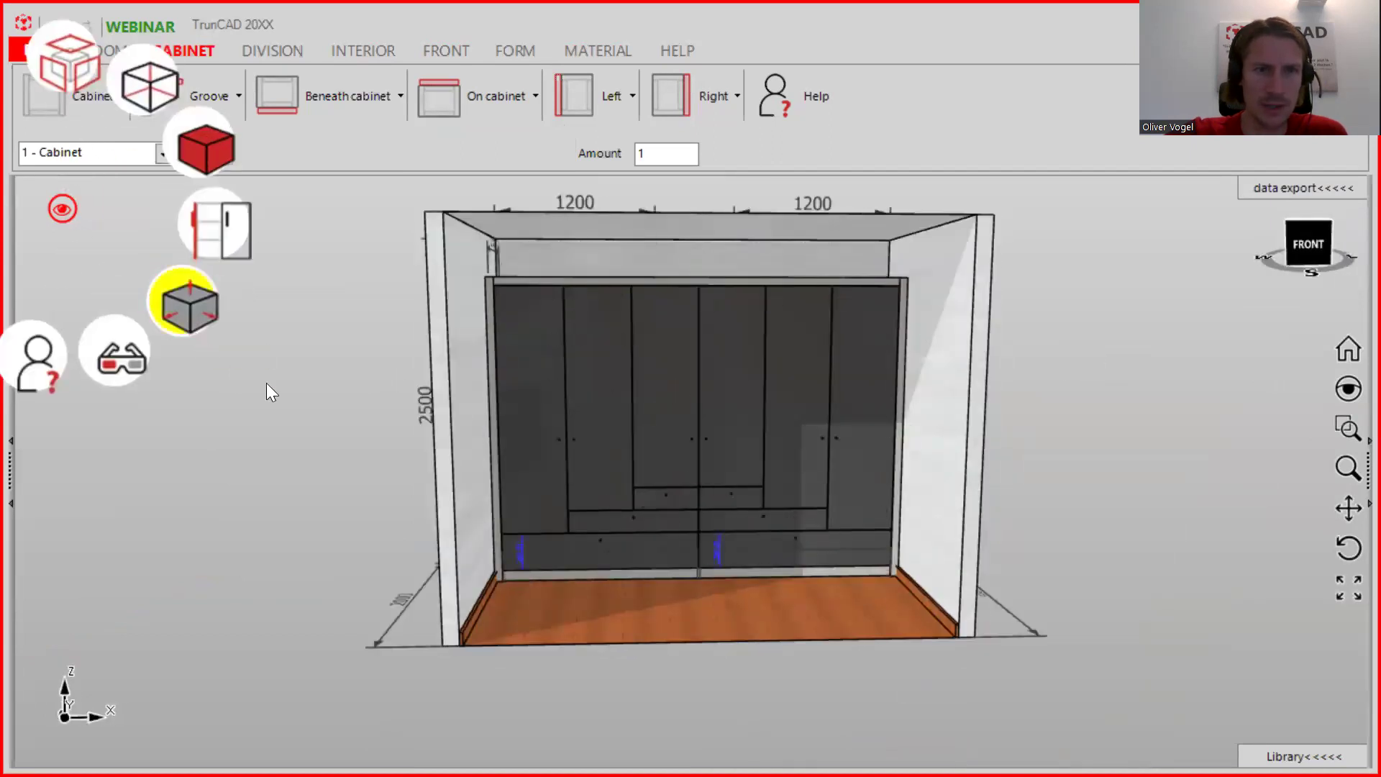
- Set the height of the room to 2200
middle_click_drag(267, 383, 388, 388)
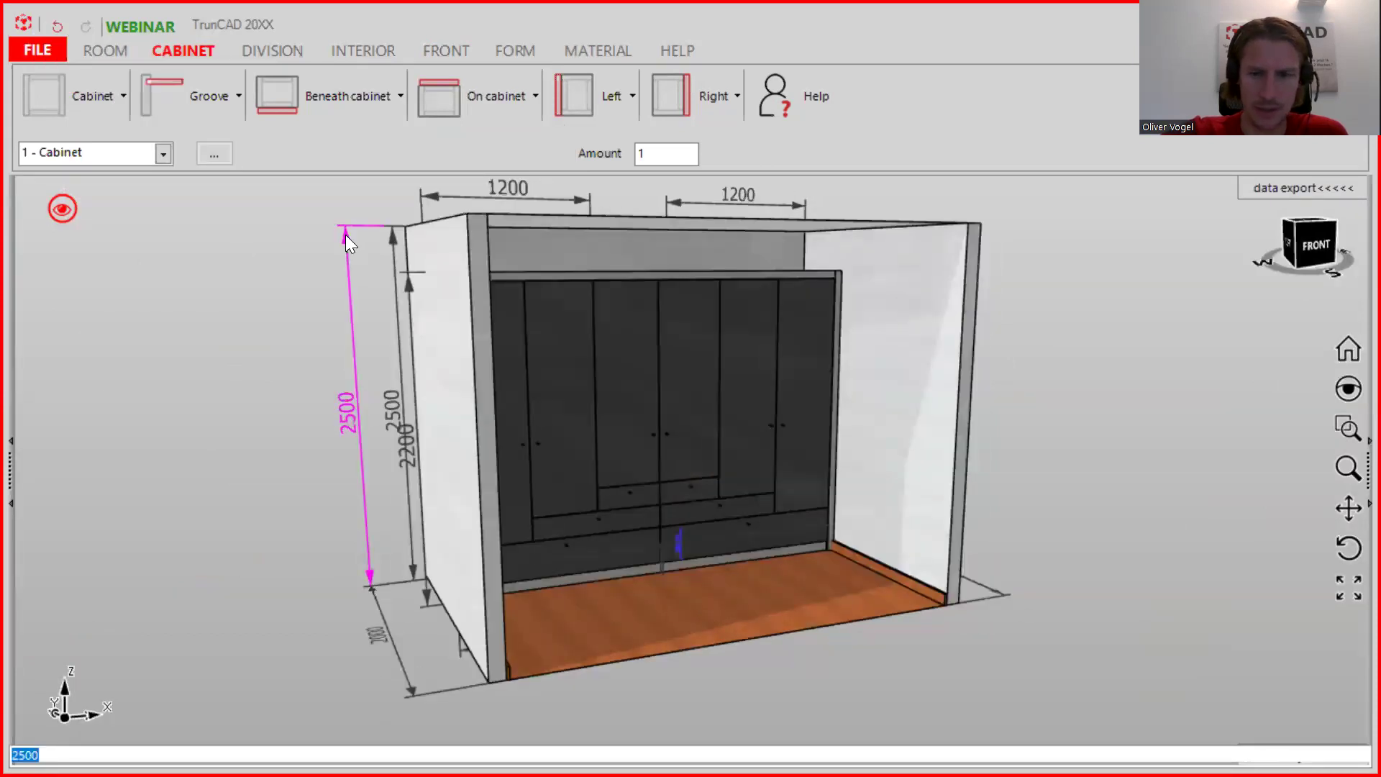
left_click(345, 235)
type("2200")
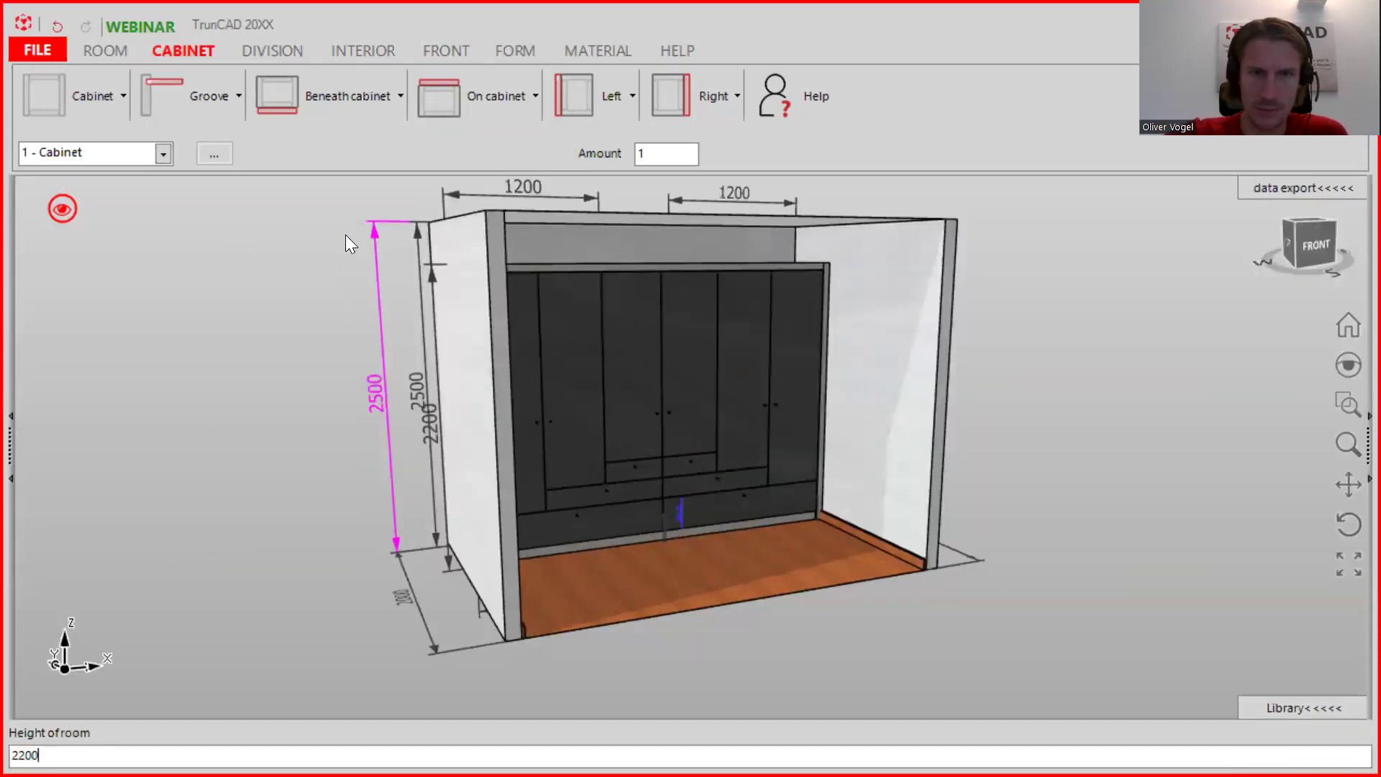
key("Return")
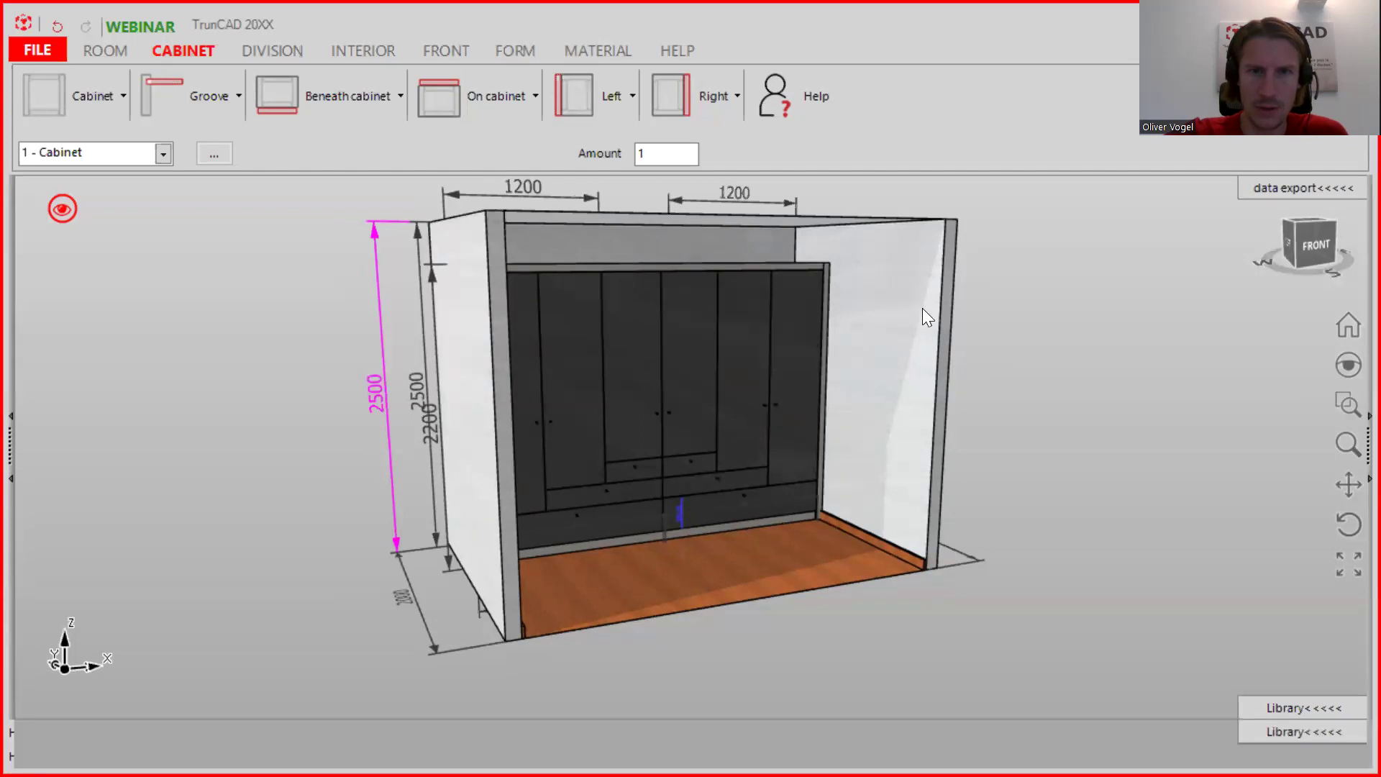
middle_click_drag(1049, 348, 1044, 328)
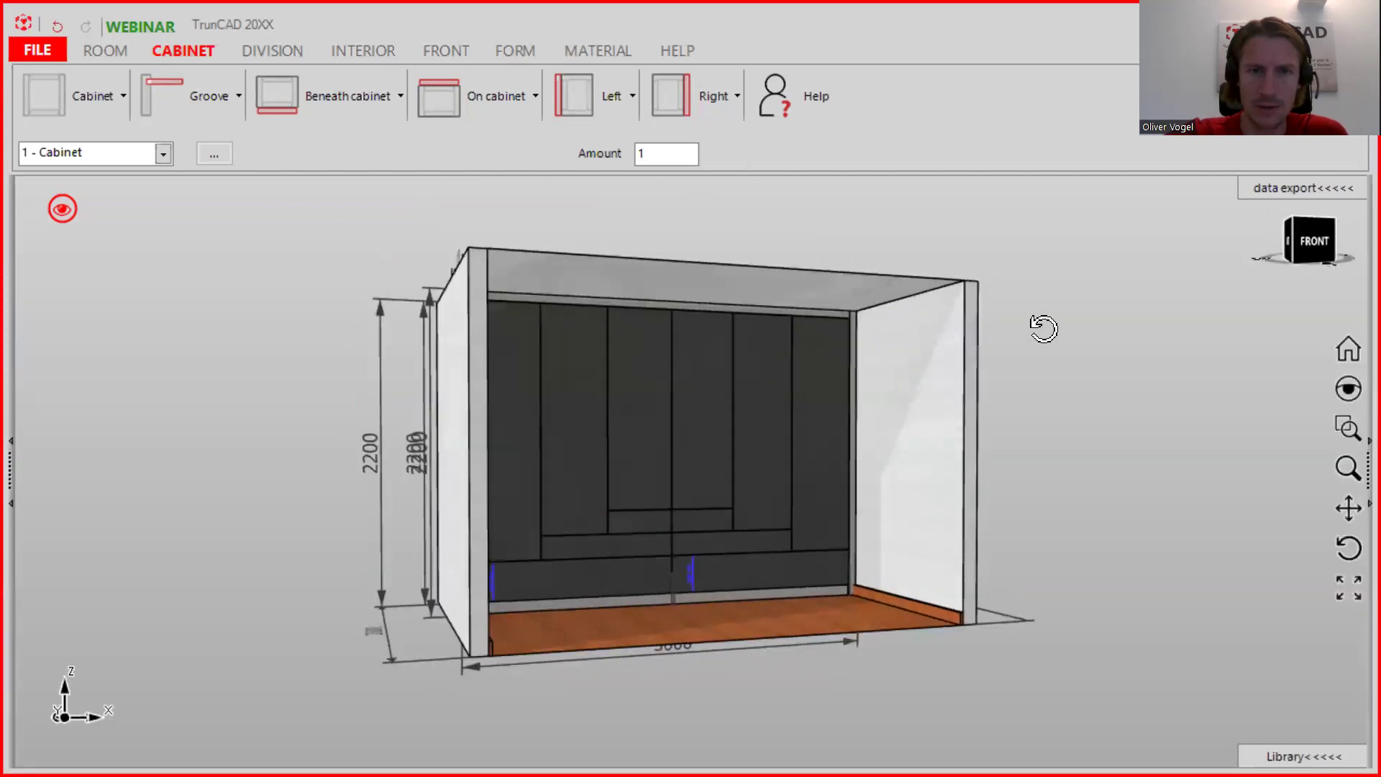
- Clear the thickness filter, filter the materials by "wall" and apply Wall - Roughcast to the room's right and left side walls
left_click(598, 51)
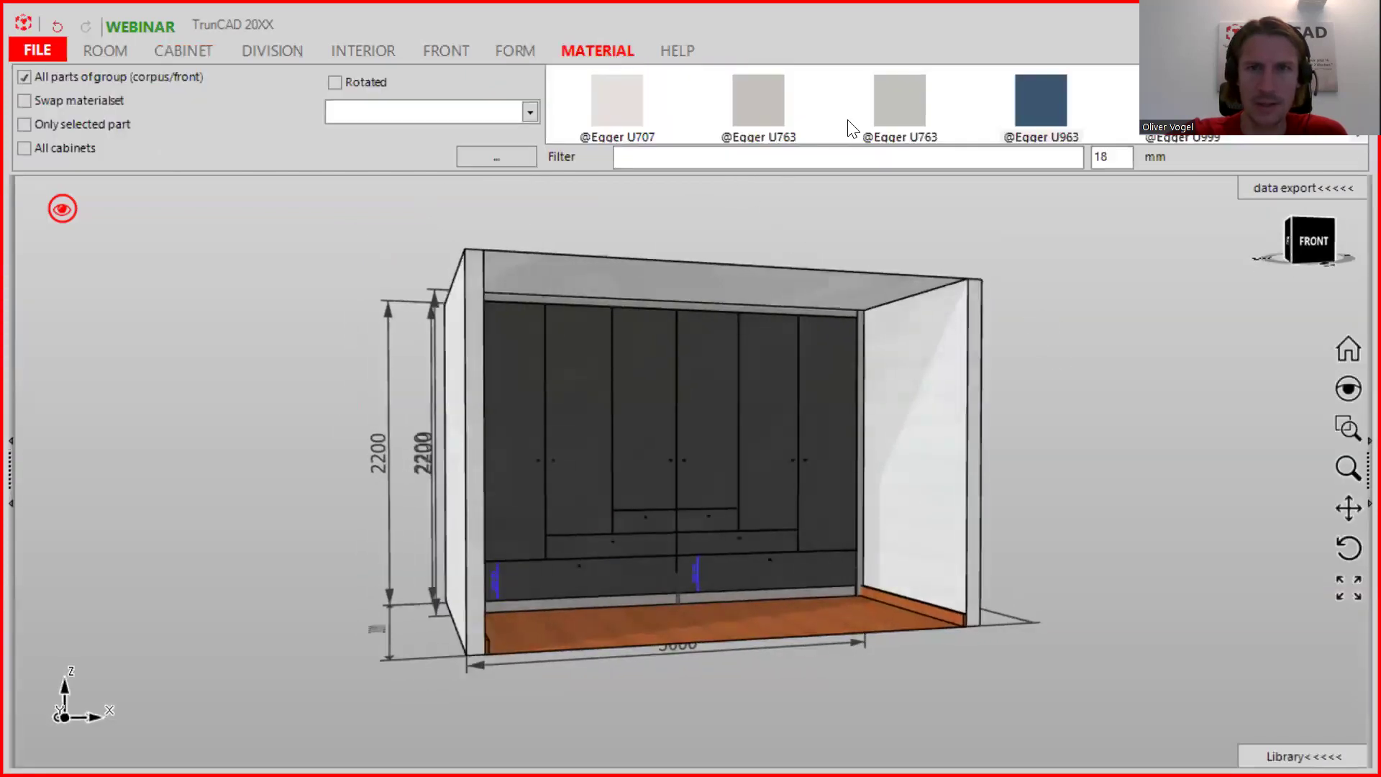
double_click(1120, 157)
key("BackSpace")
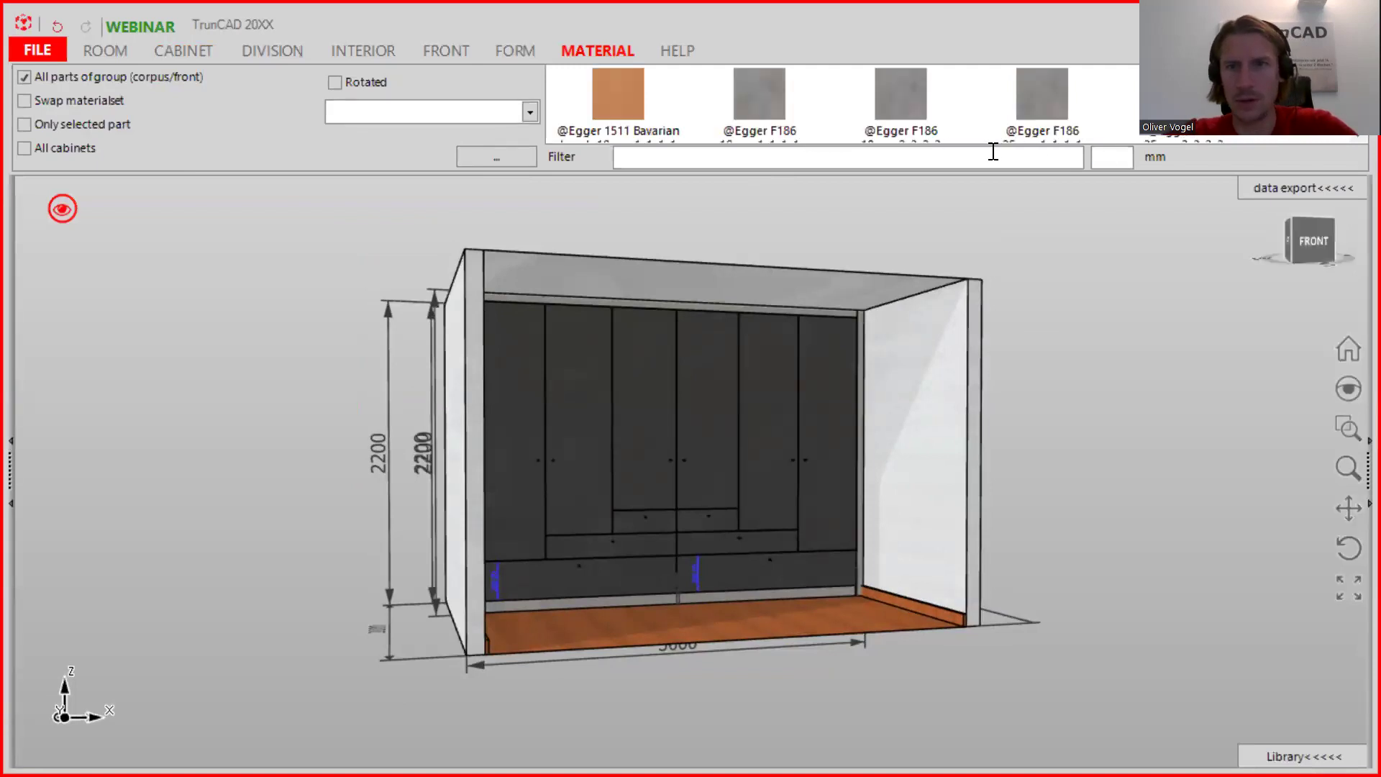
left_click(992, 156)
type("wa")
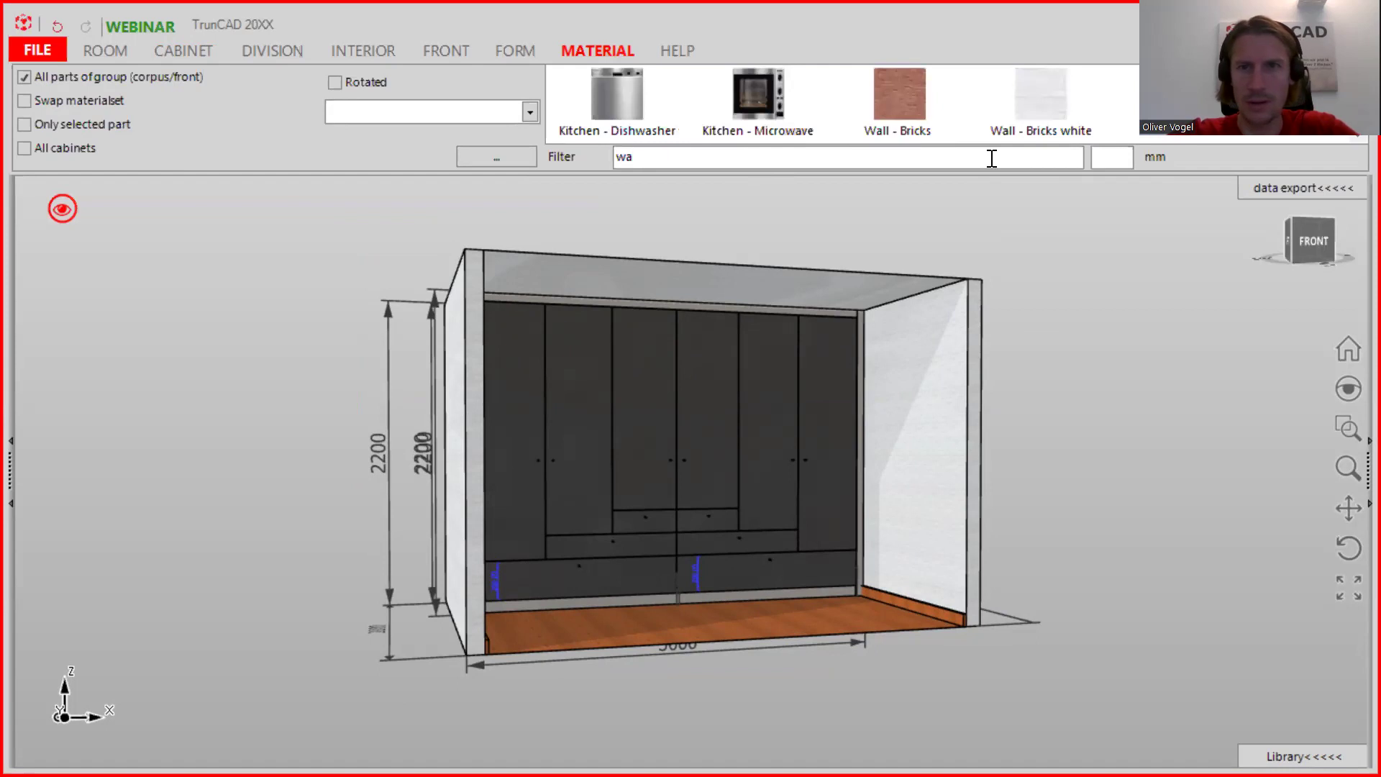
key("BackSpace")
key("BackSpace")
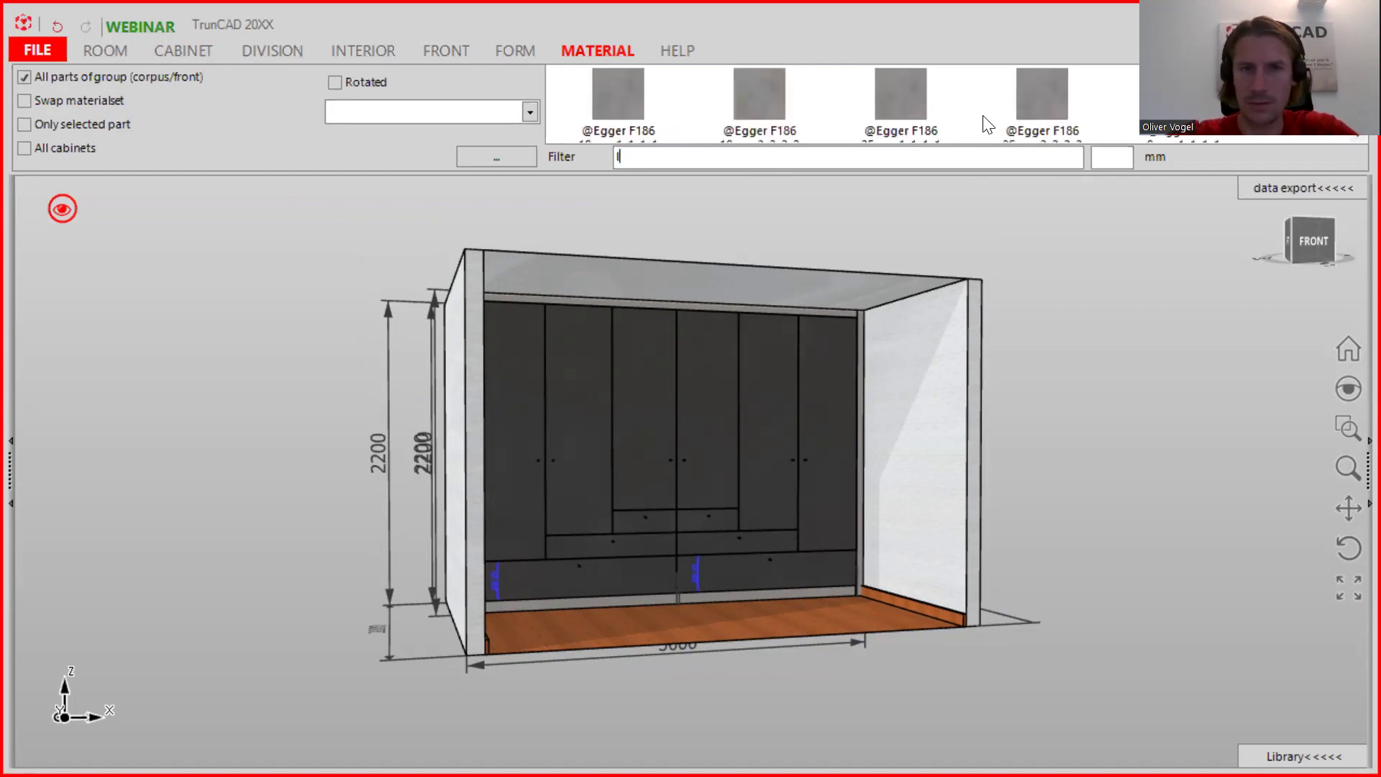
type("wall")
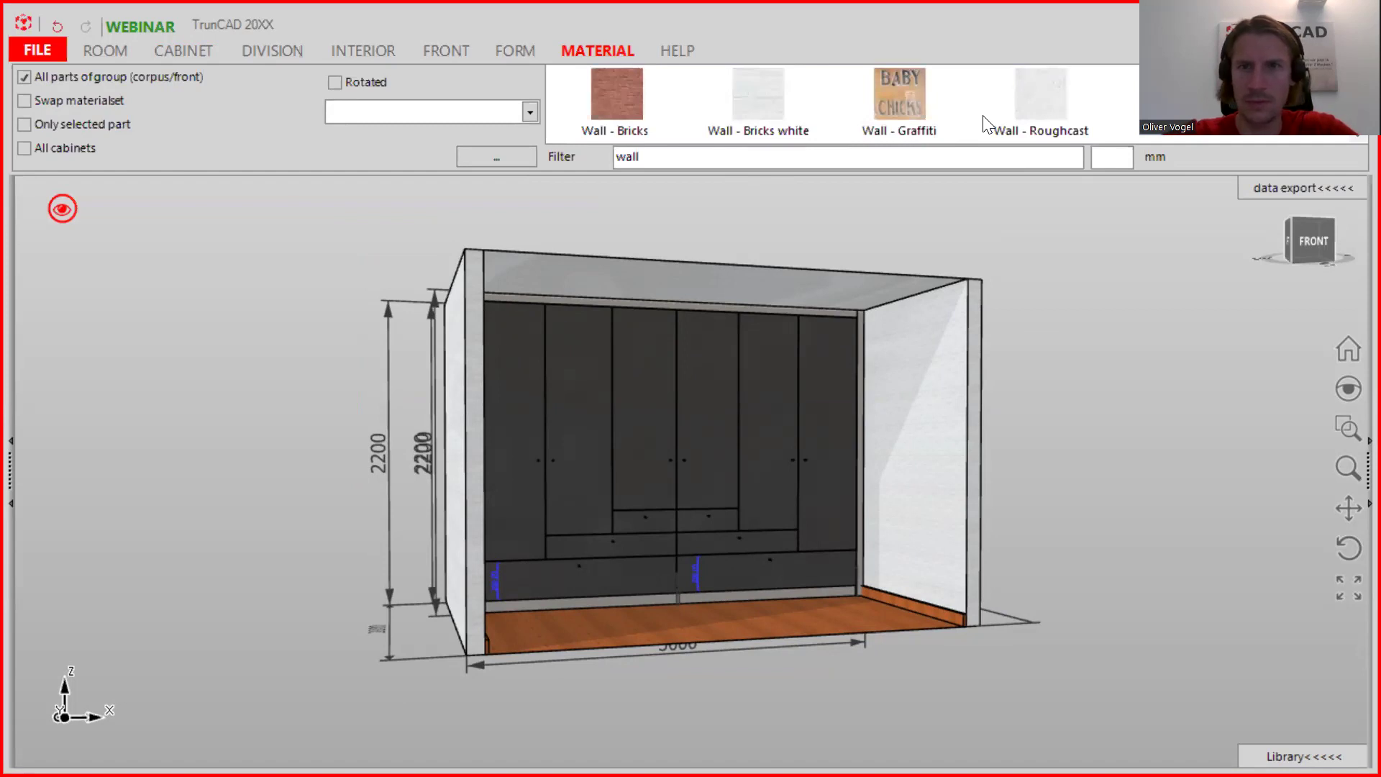
left_click_drag(1014, 109, 928, 383)
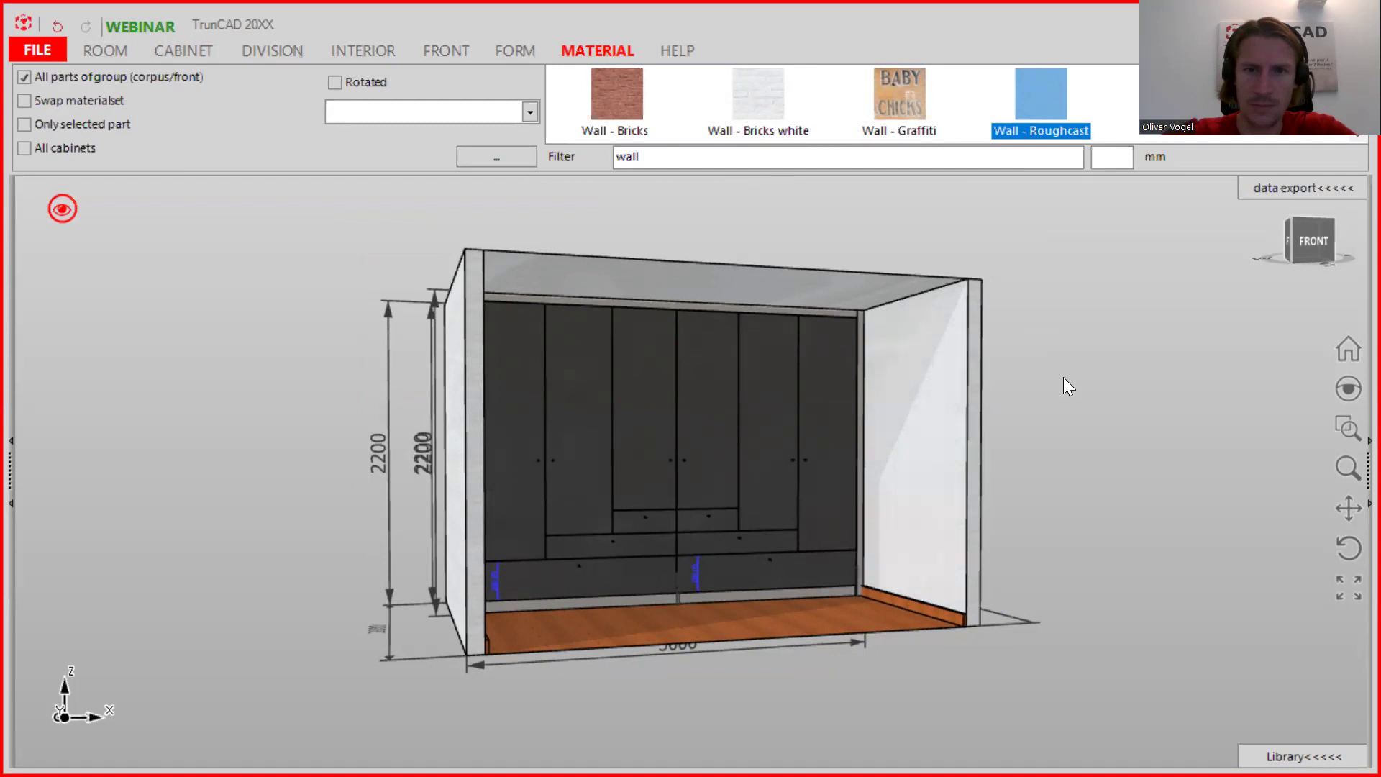
middle_click_drag(1053, 381, 971, 381)
left_click_drag(1034, 132, 451, 396)
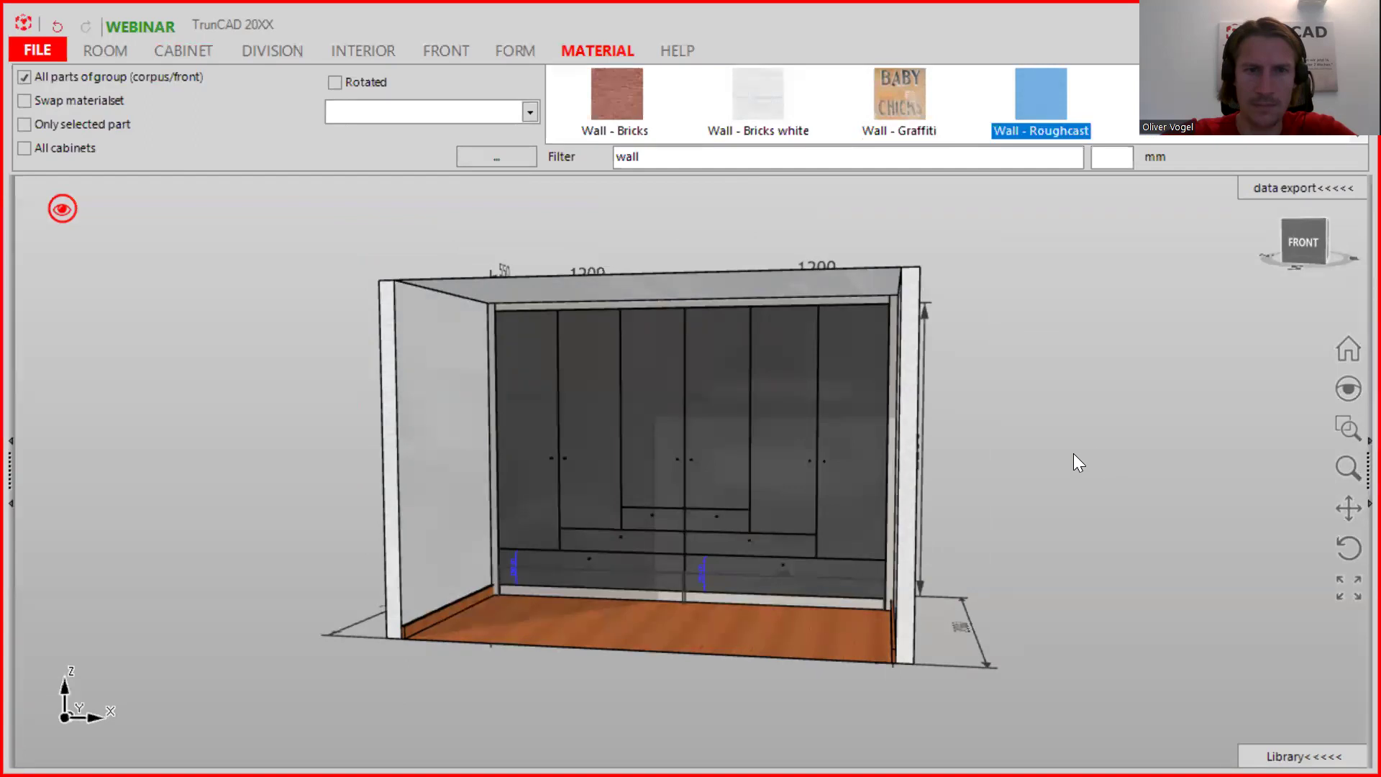
- Apply Wall - Roughcast to the wardrobe's doors and drawer fronts
mouse_move(1074, 454)
middle_mouse_down()
mouse_move(1097, 435)
mouse_move(1093, 445)
middle_mouse_up()
left_click_drag(1044, 107, 771, 295)
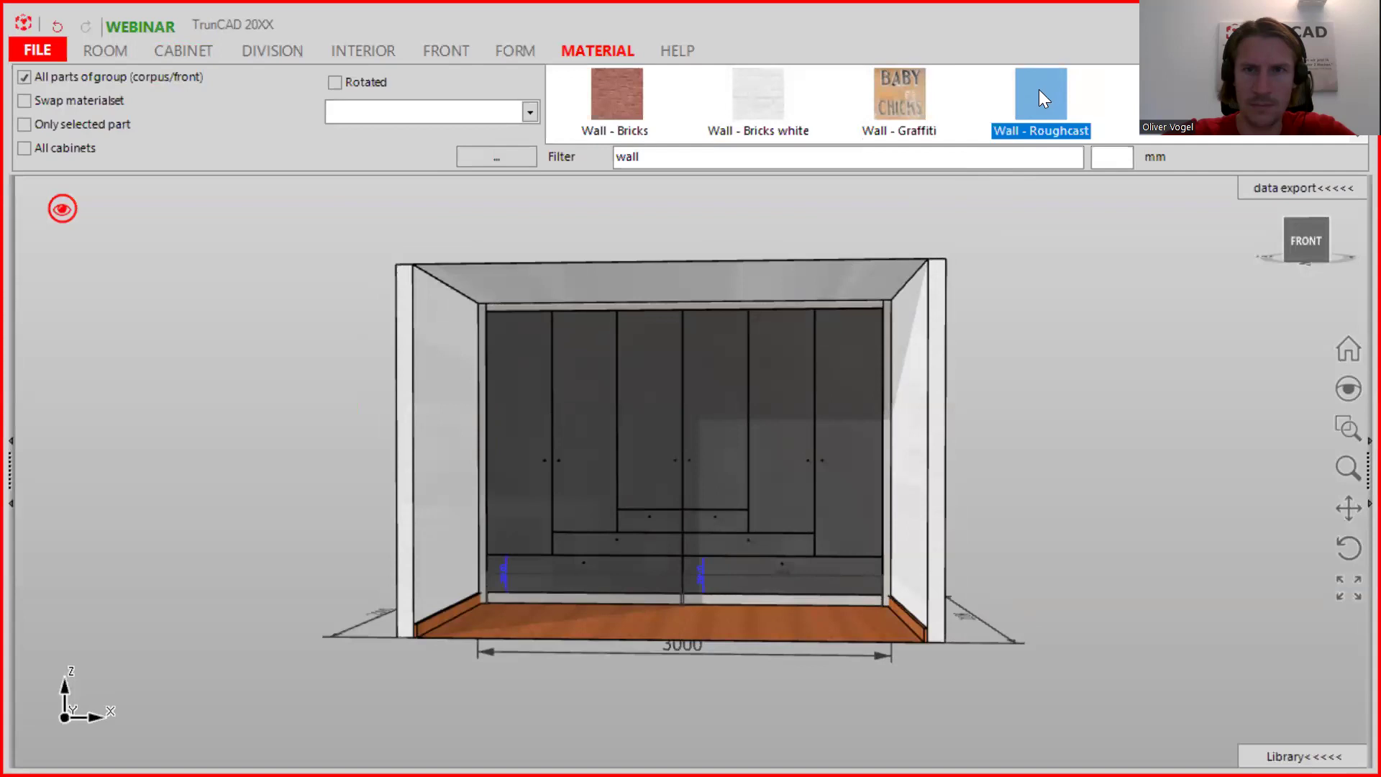
left_click_drag(645, 350, 692, 282)
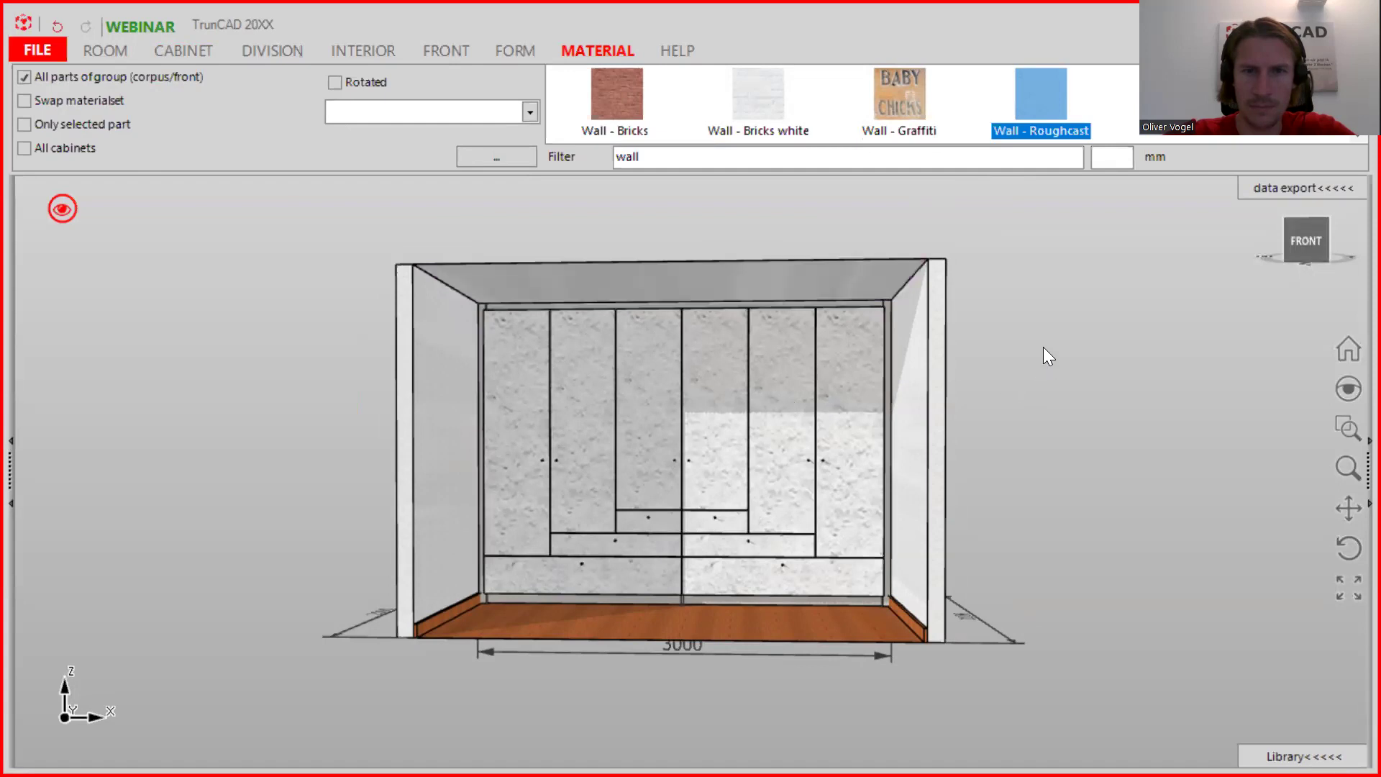
middle_click_drag(1043, 346, 1018, 368)
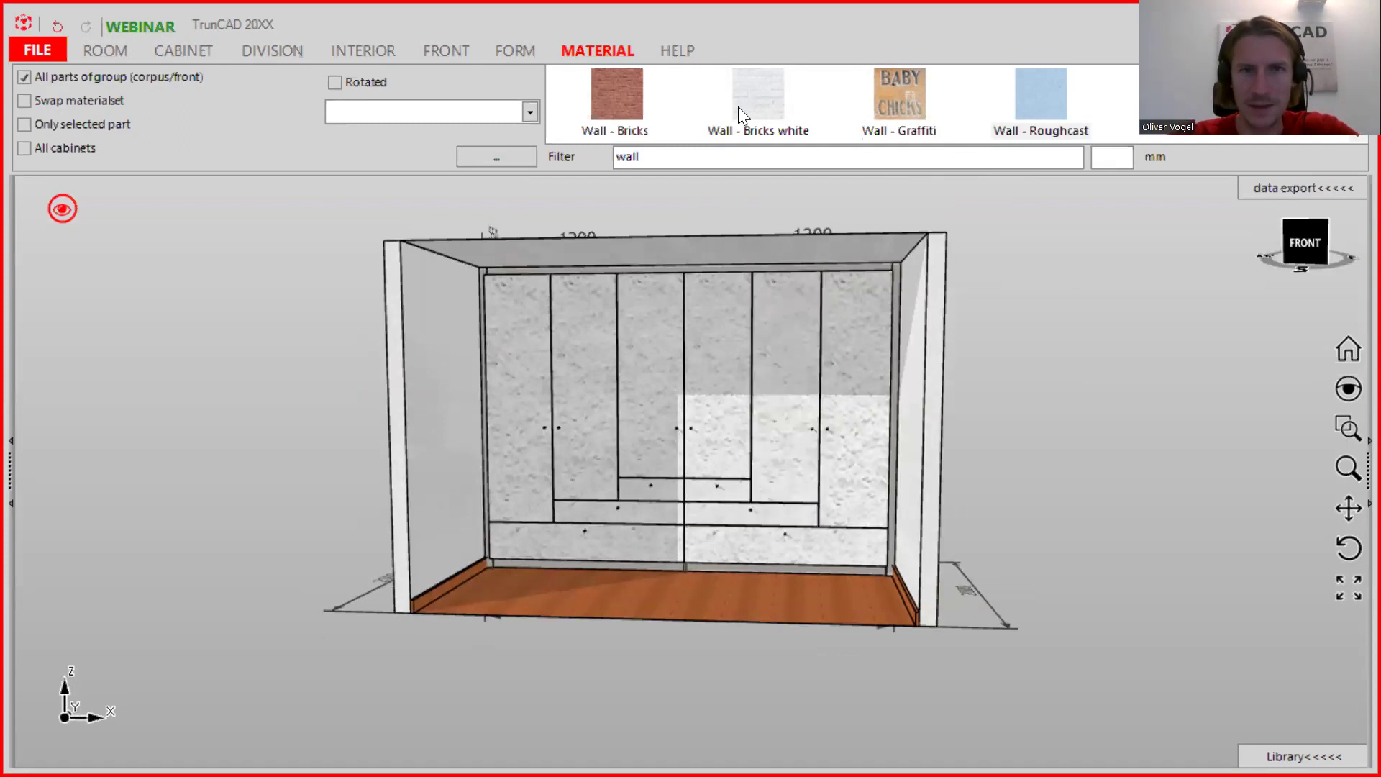
- Clear the name filter and filter the materials by a thickness of 18 mm
scroll(990, 117, "down", 1)
scroll(989, 118, "up", 1)
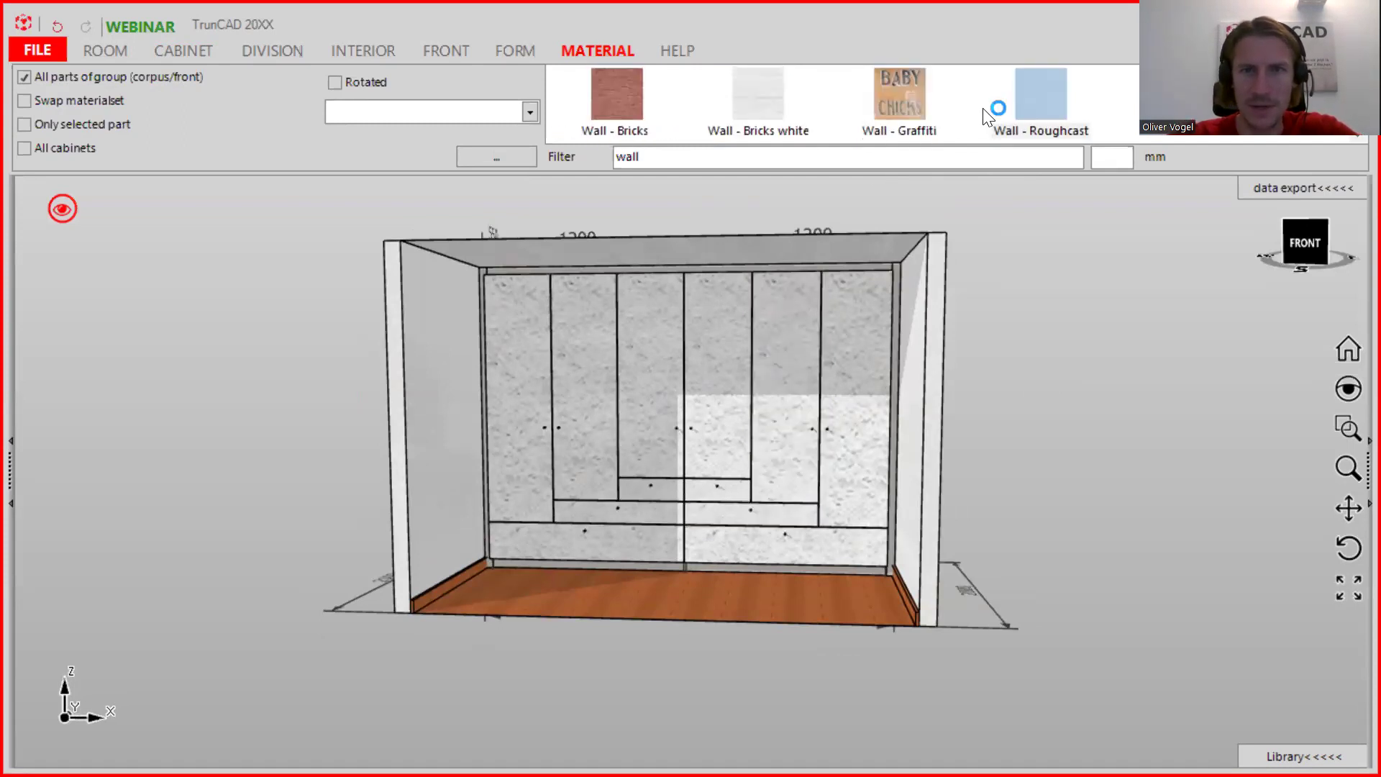
double_click(720, 157)
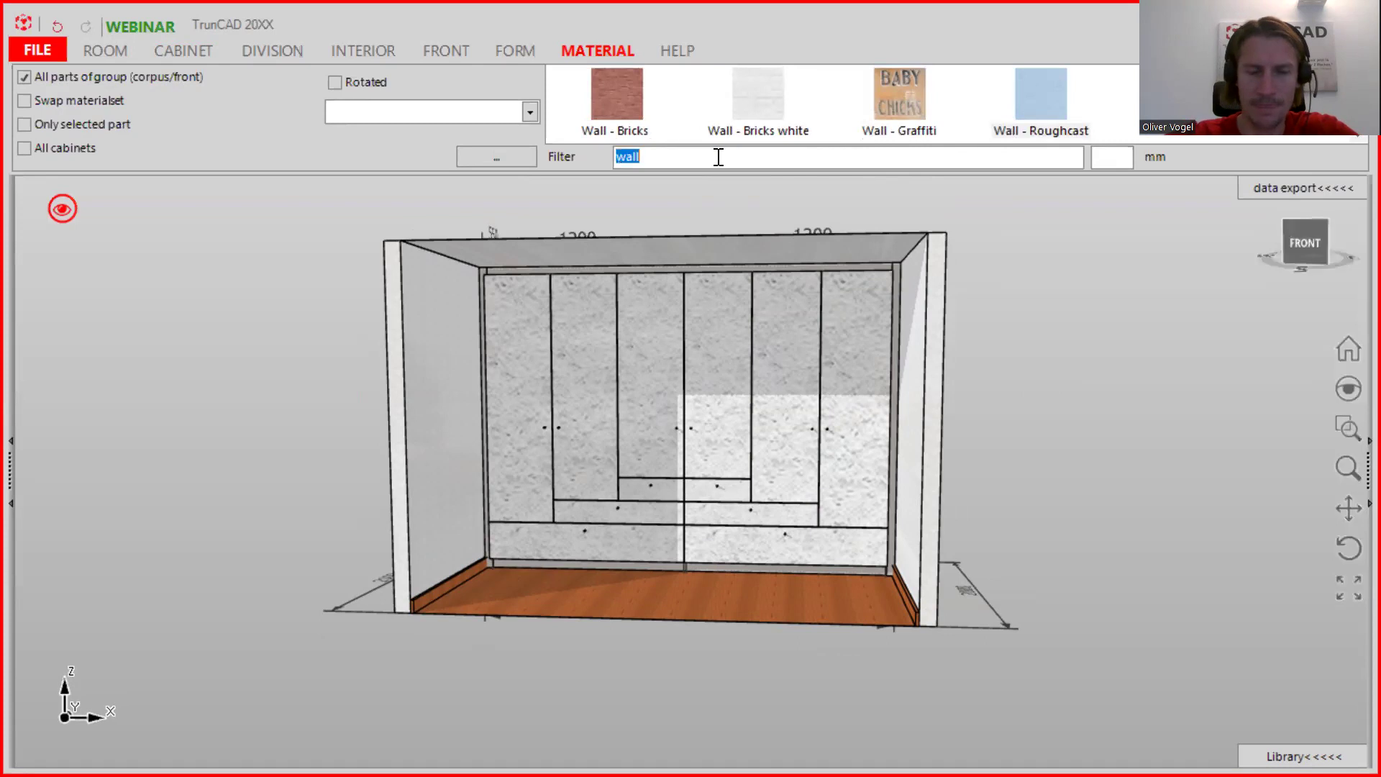
key("BackSpace")
left_click(1131, 159)
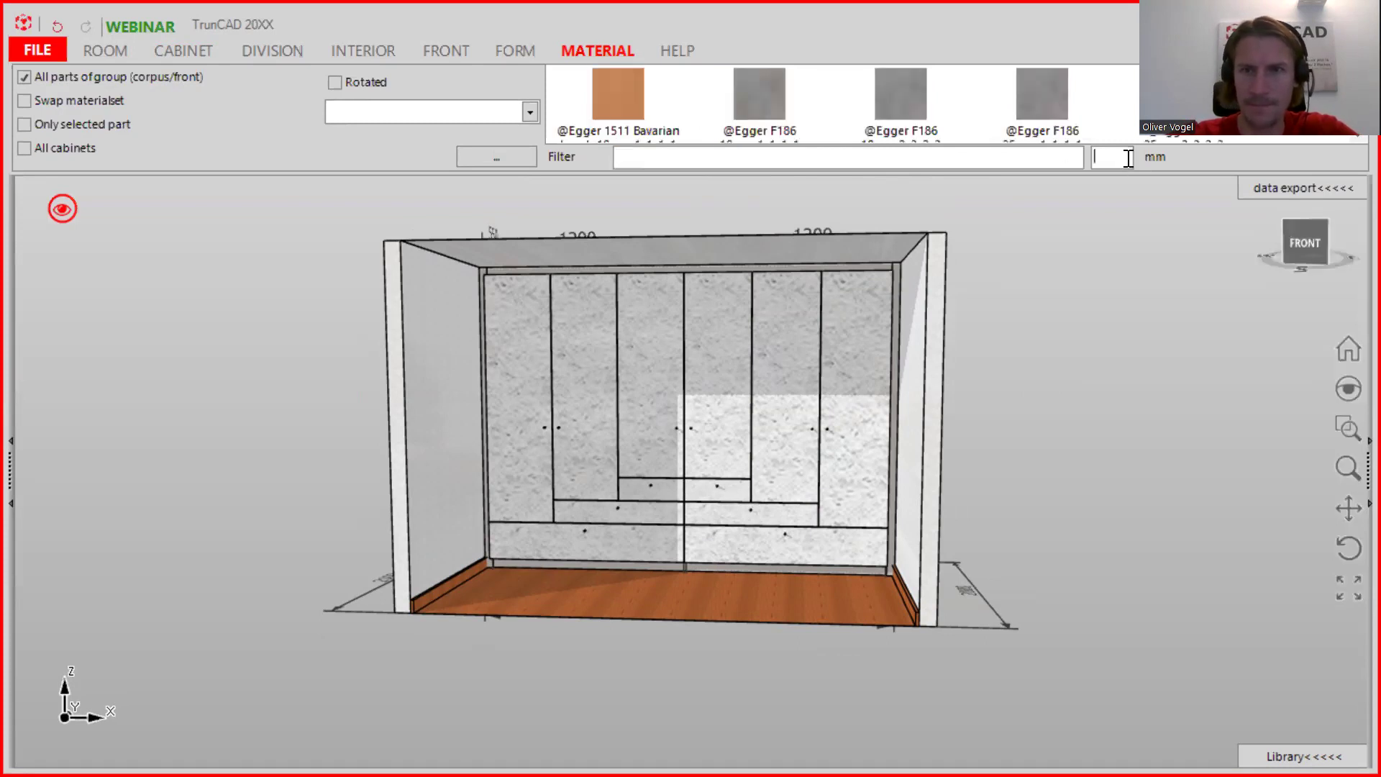
type("18")
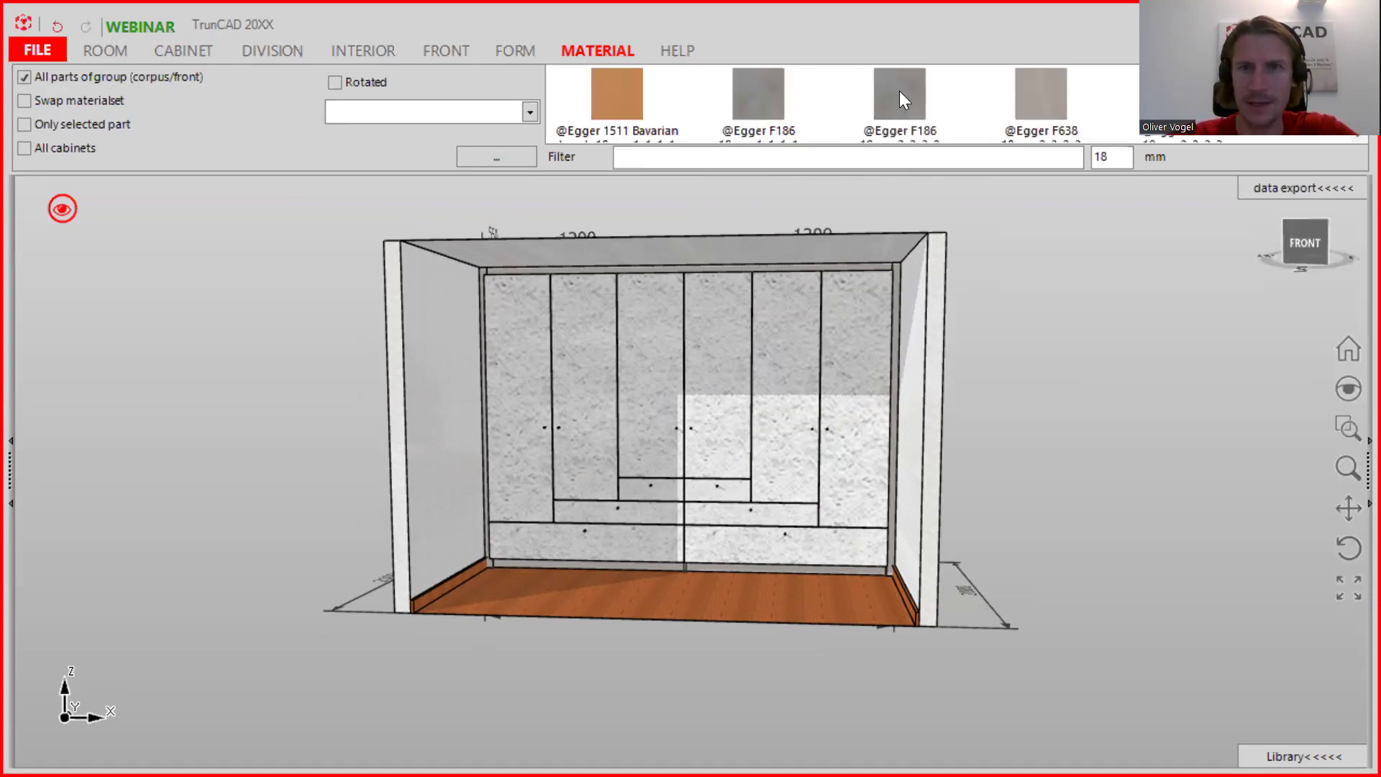
- Apply the dark Egger U963 material to the wardrobe's doors and drawer fronts
scroll(898, 92, "down", 6)
scroll(901, 94, "up", 2)
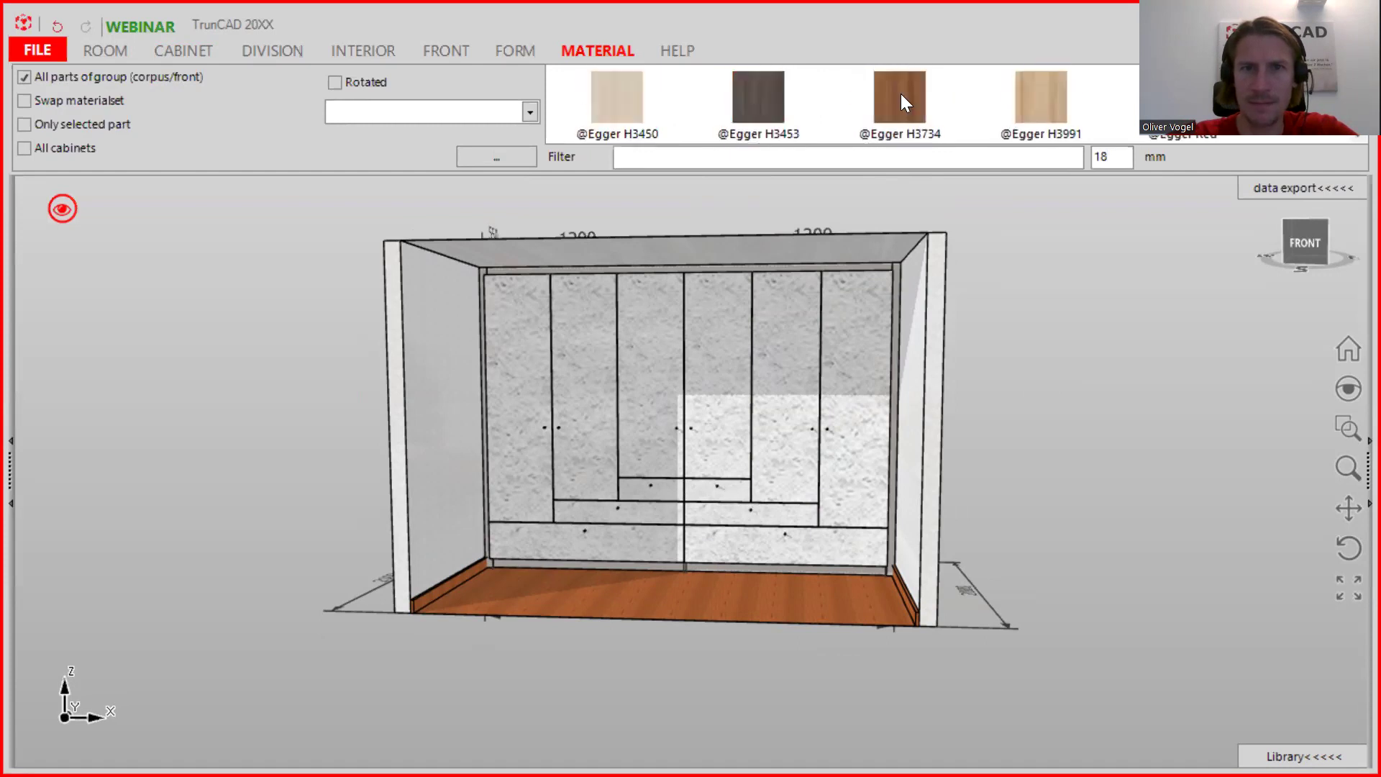
scroll(900, 94, "down", 2)
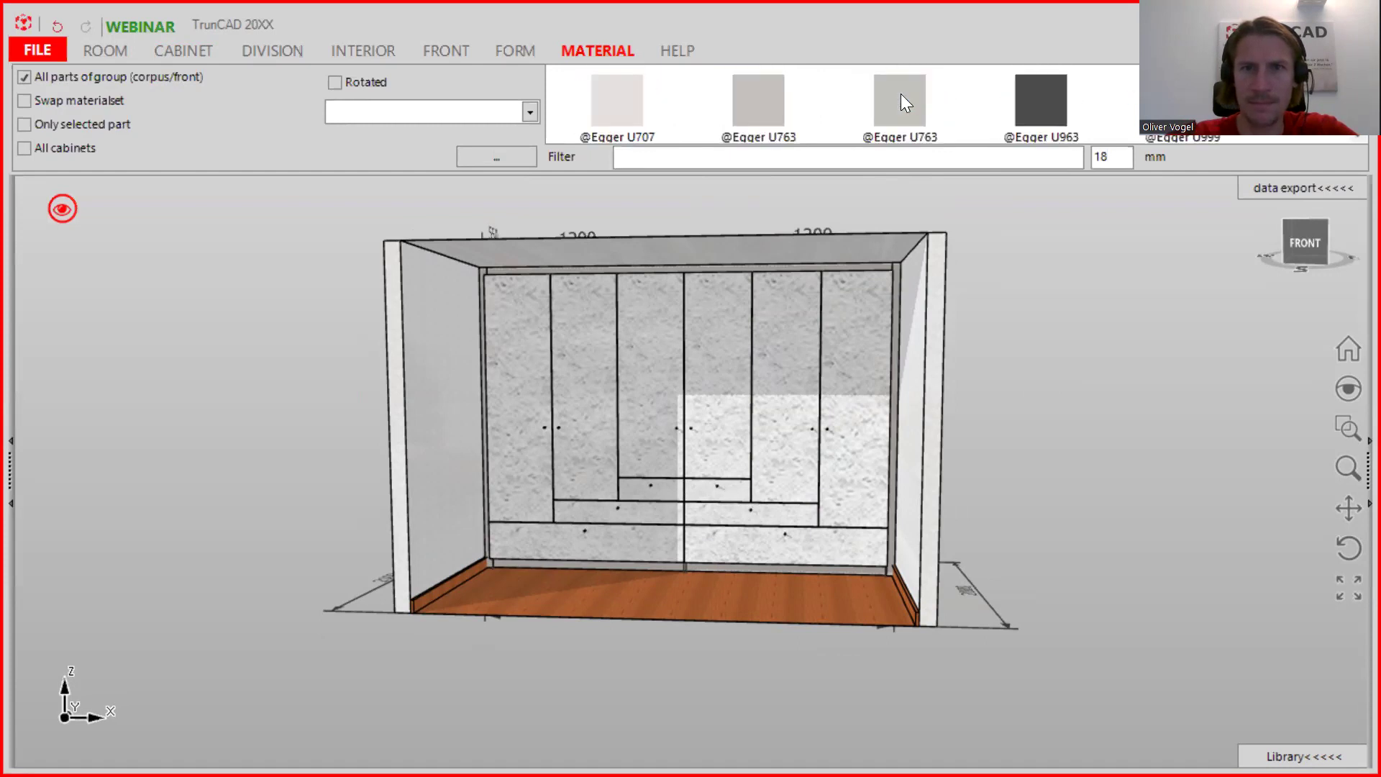
left_click(1024, 101)
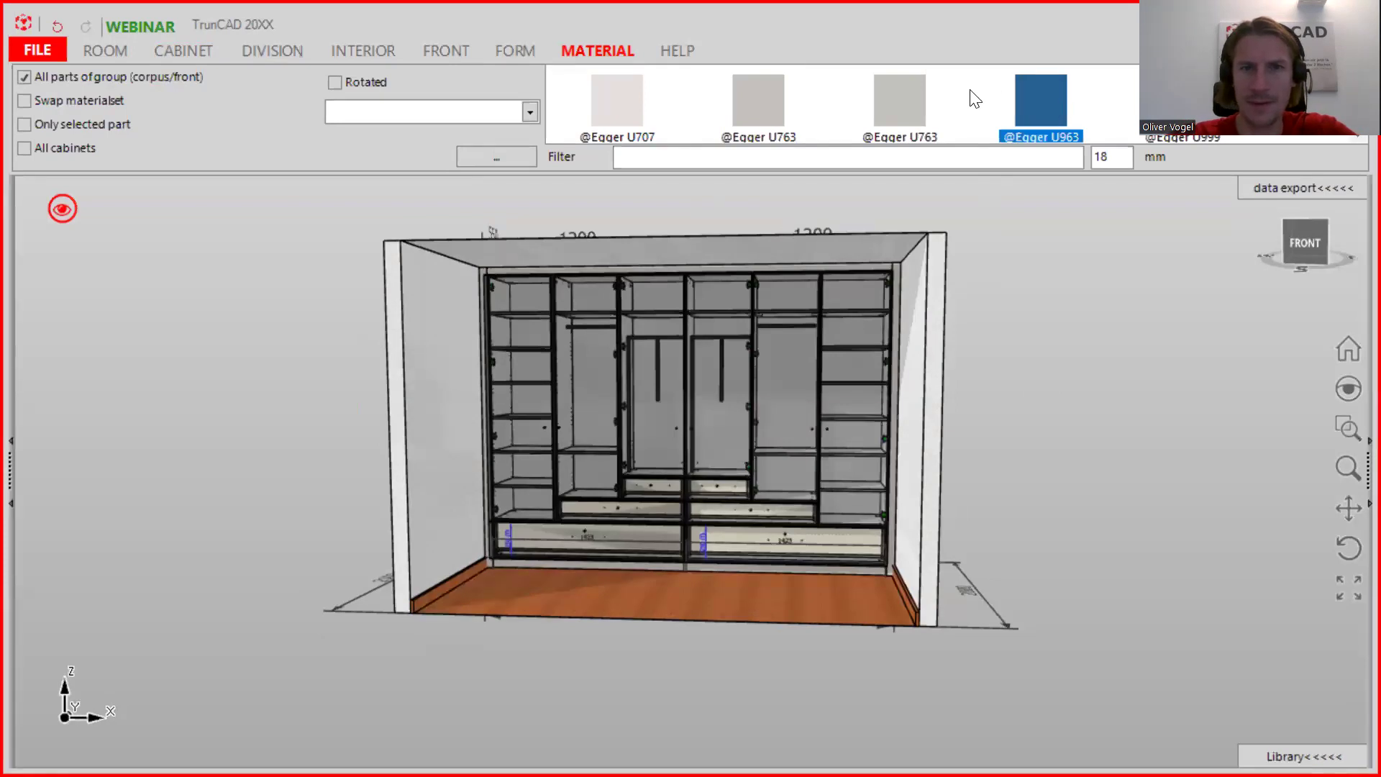
middle_click_drag(1057, 346, 1054, 358)
- Apply Egger U707 to the room's floor
left_click(603, 94)
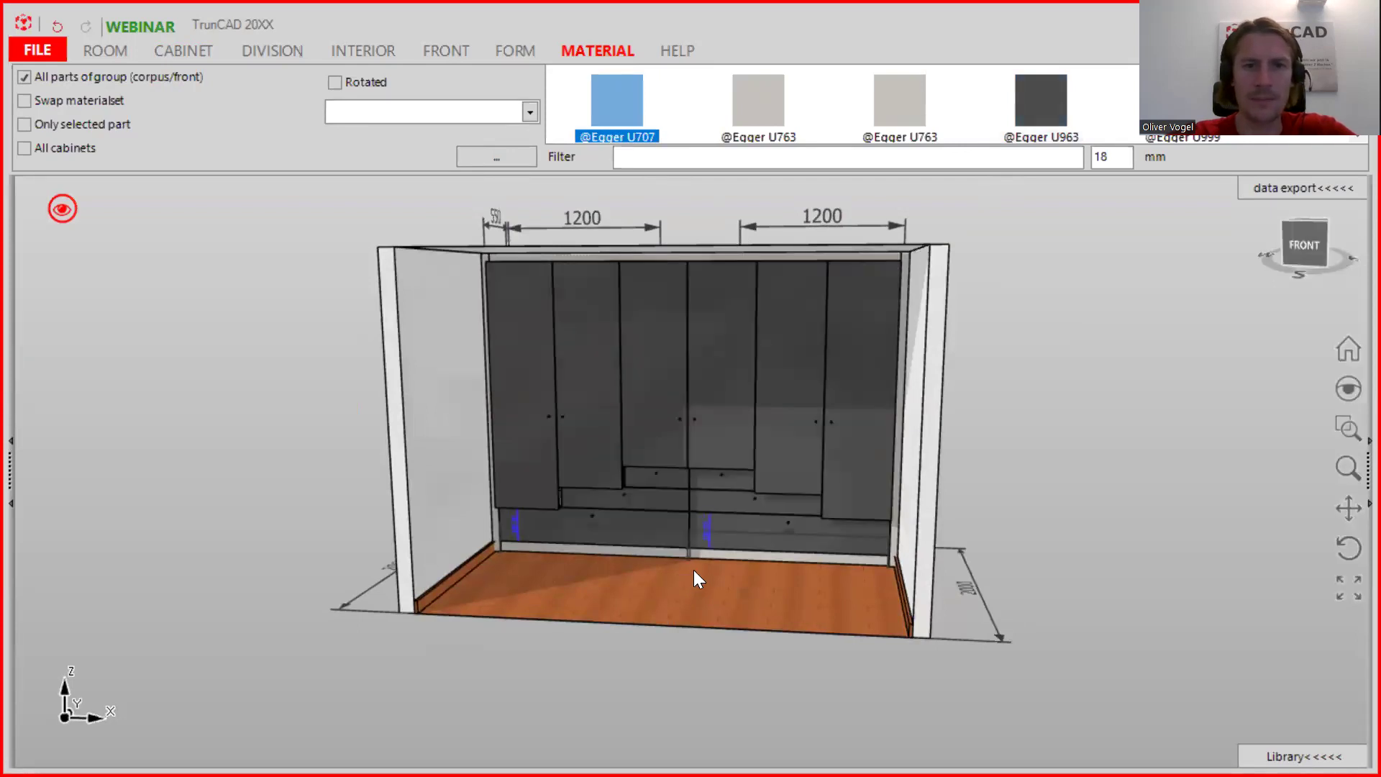
left_click(734, 553)
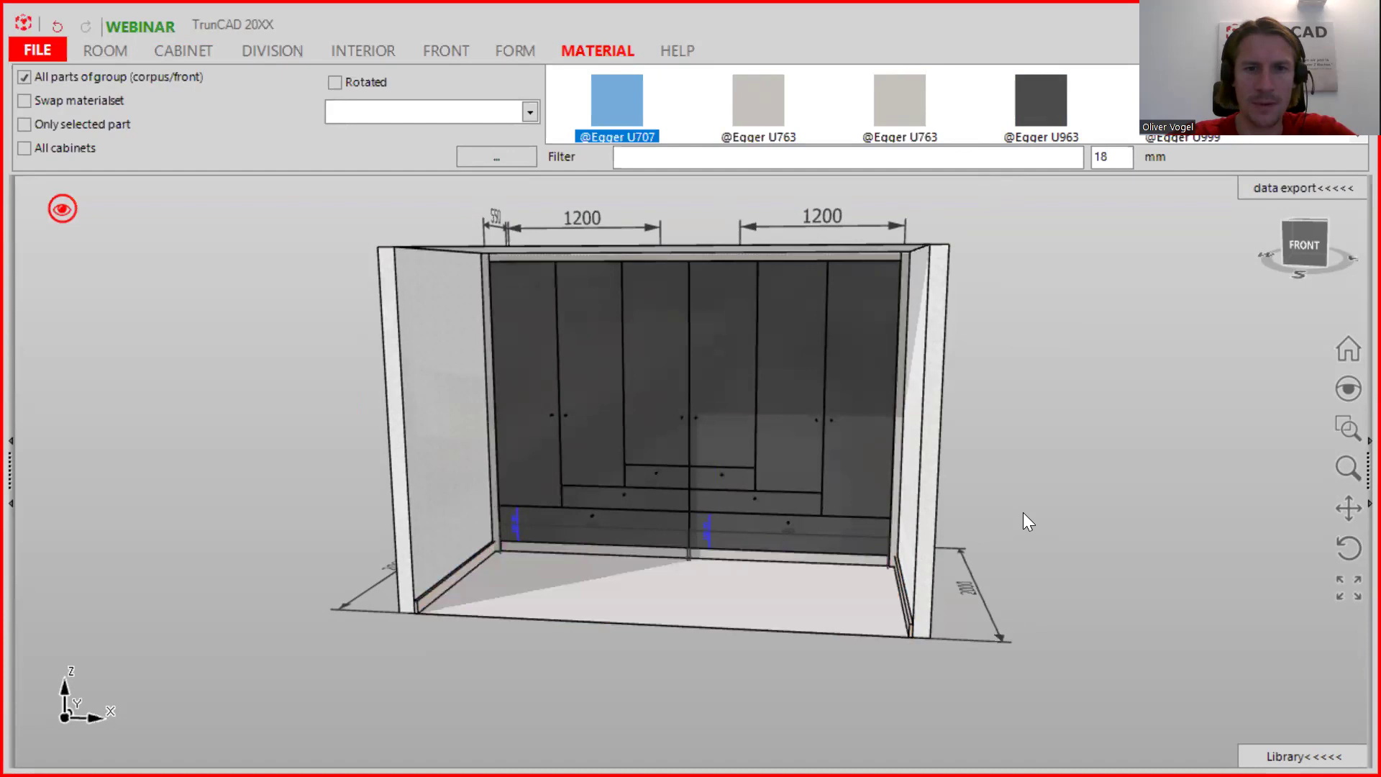
mouse_move(1023, 512)
middle_mouse_down()
mouse_move(1069, 484)
mouse_move(1020, 494)
mouse_move(1028, 508)
middle_mouse_up()
- Apply the Egger H1145 wood decor to the room's floor
scroll(1034, 92, "down", 1)
scroll(1034, 90, "down", 2)
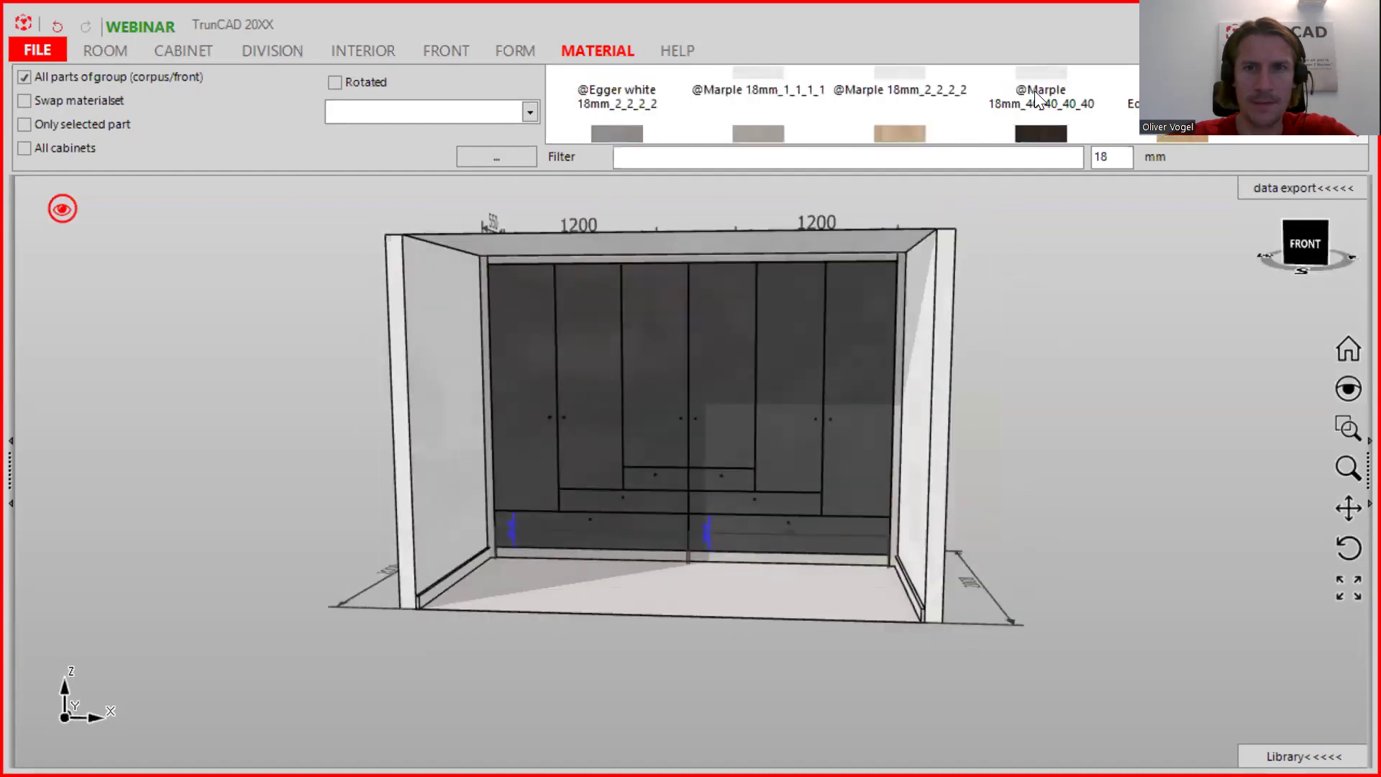
left_click_drag(911, 102, 826, 604)
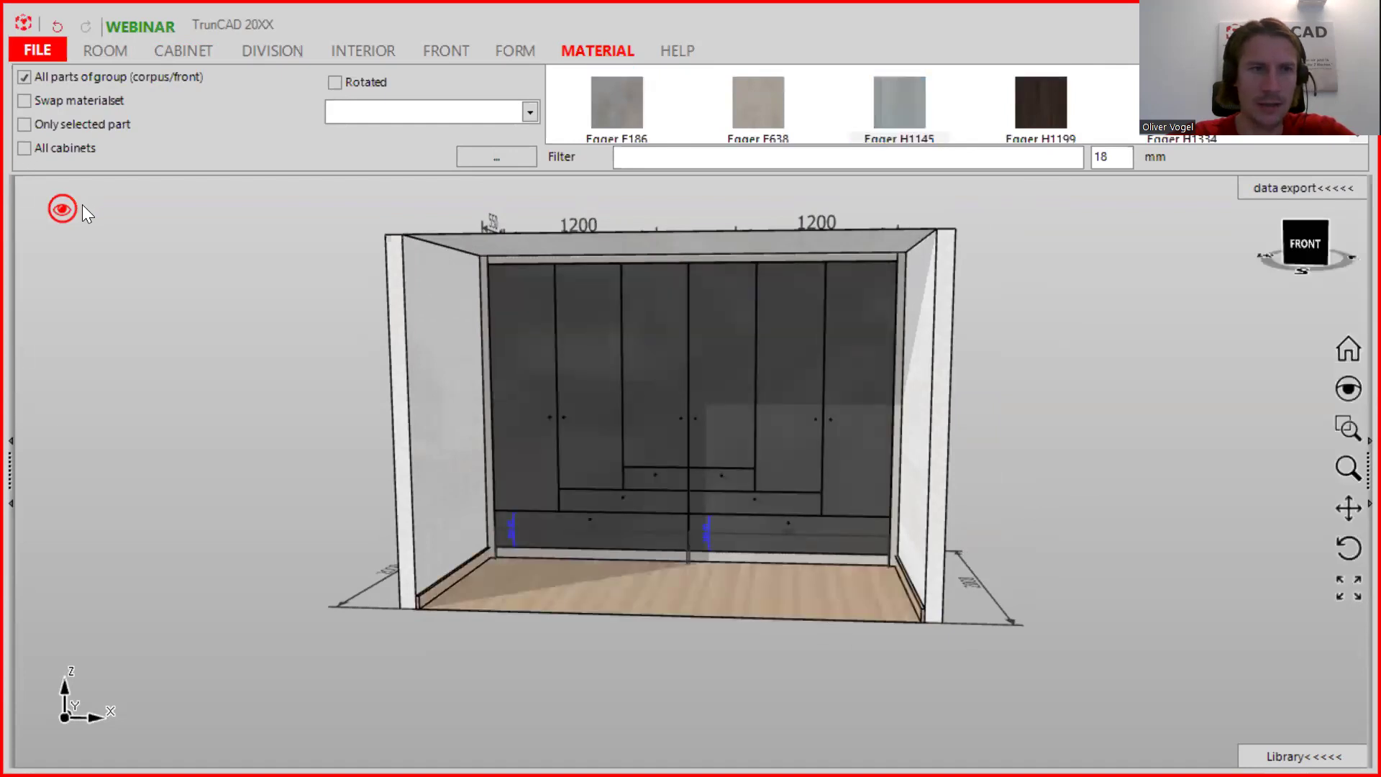
- Turn off the dimensions around the wardrobe and room
left_click(65, 213)
left_click(202, 303)
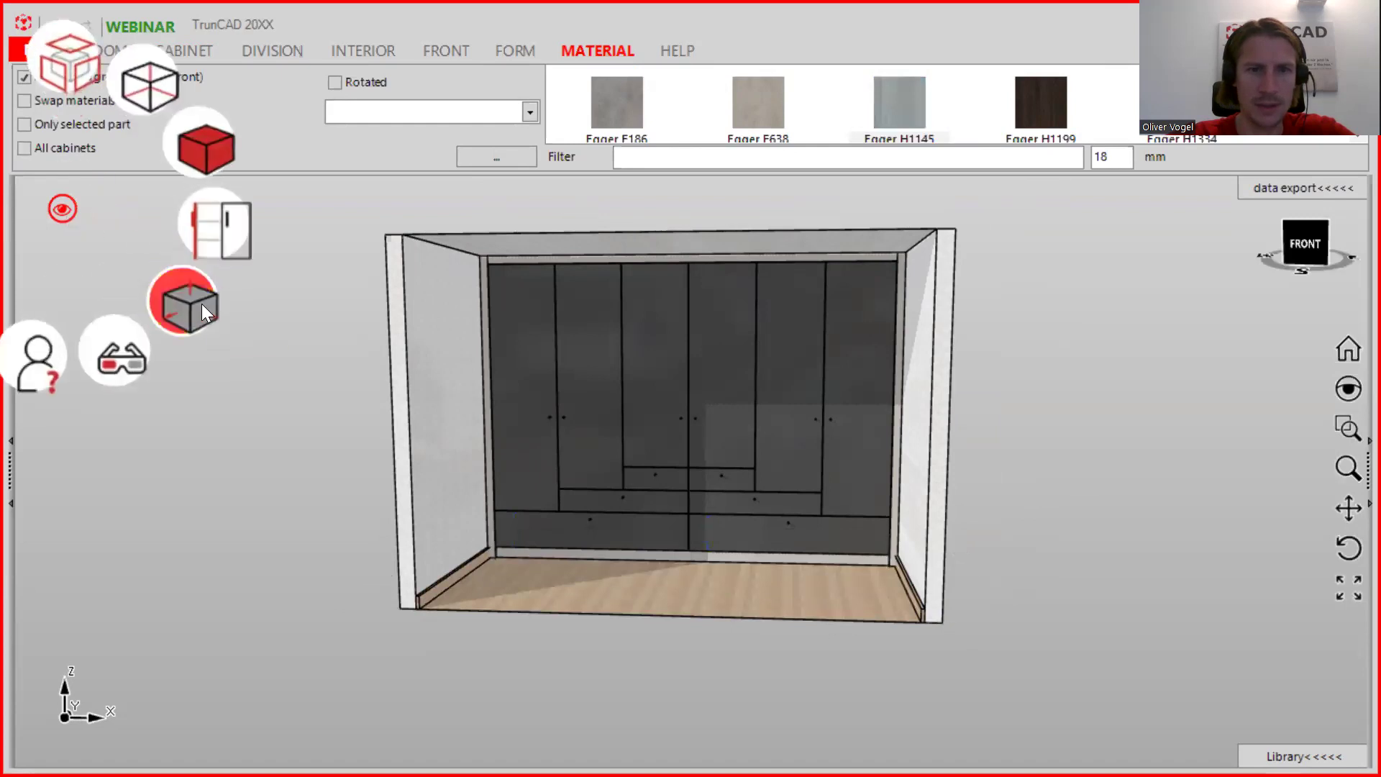
left_click_drag(1038, 456, 998, 463)
middle_click_drag(997, 463, 1054, 451)
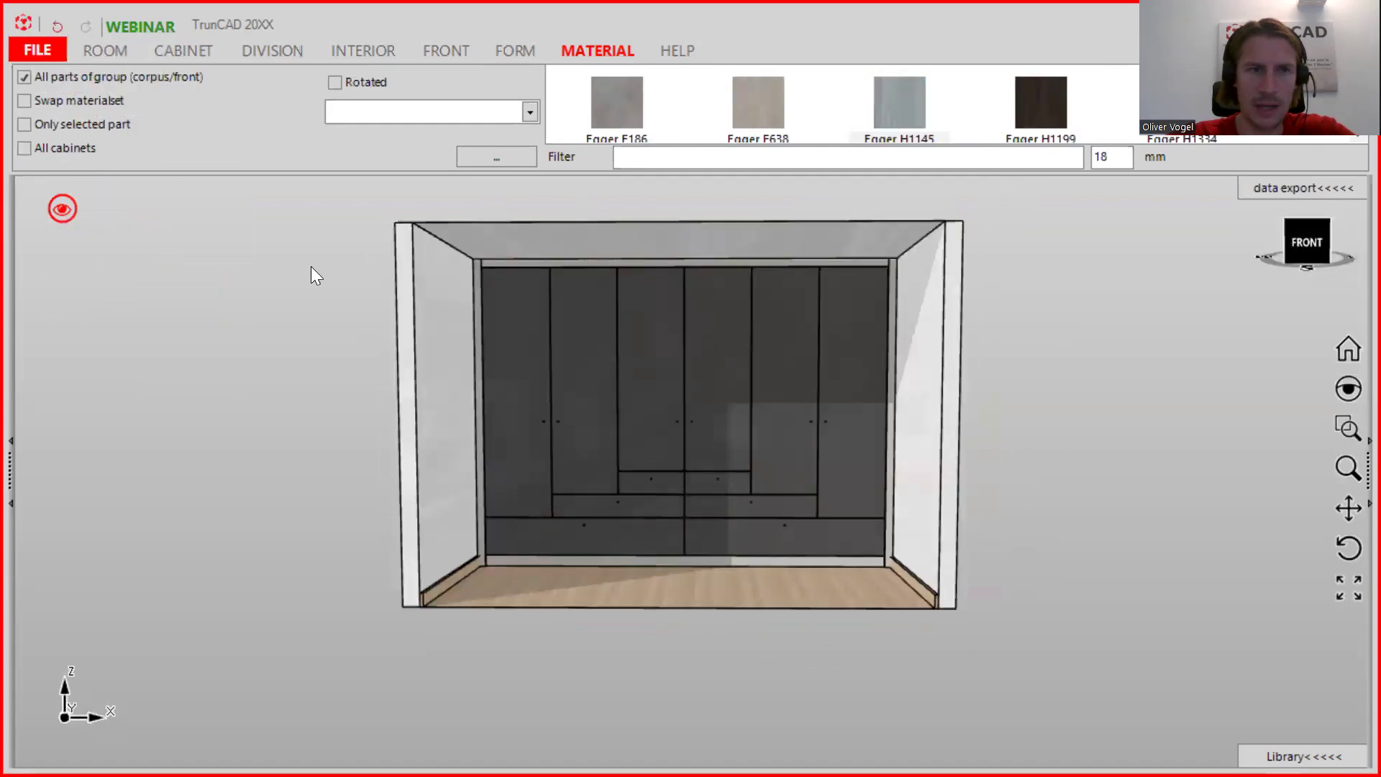
- Display the wardrobe with its doors and drawers open and view the interior from an angle
left_click(53, 211)
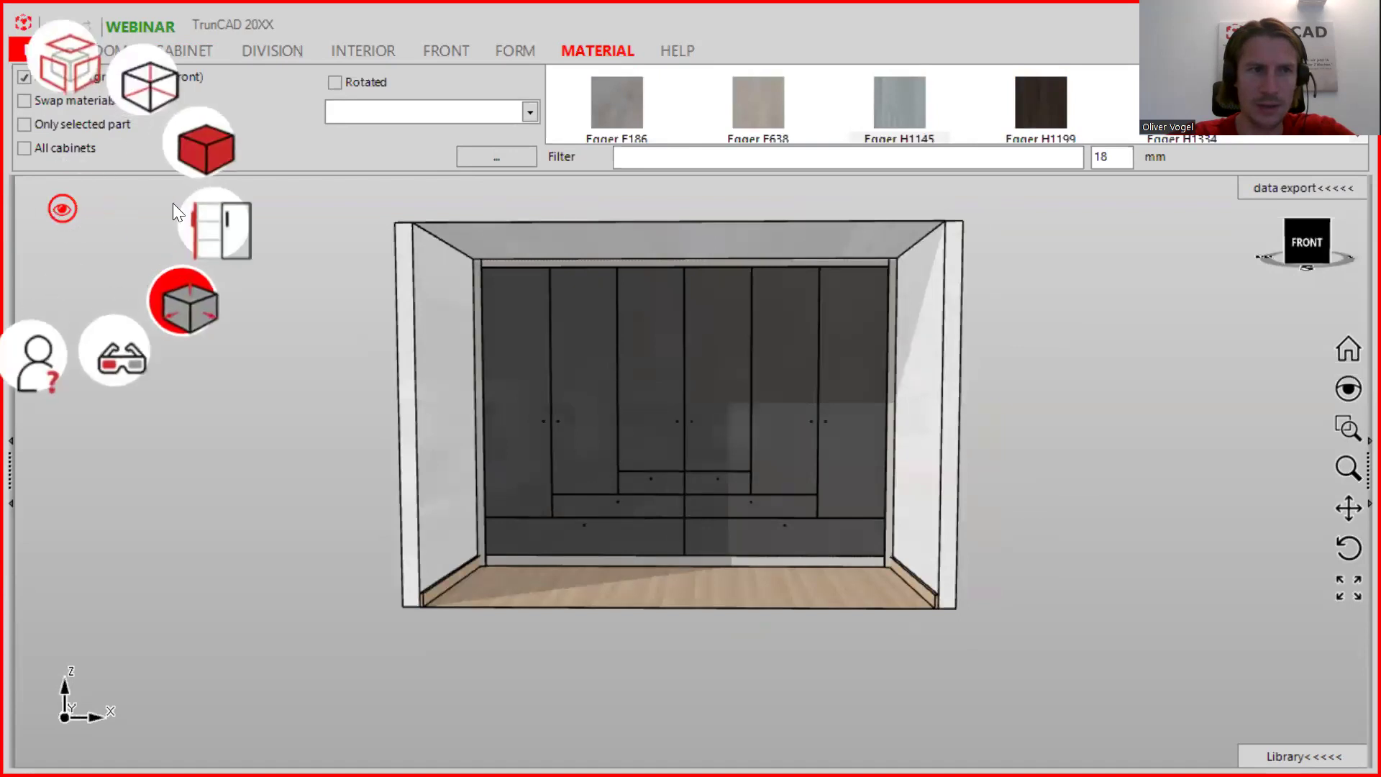
left_click(241, 231)
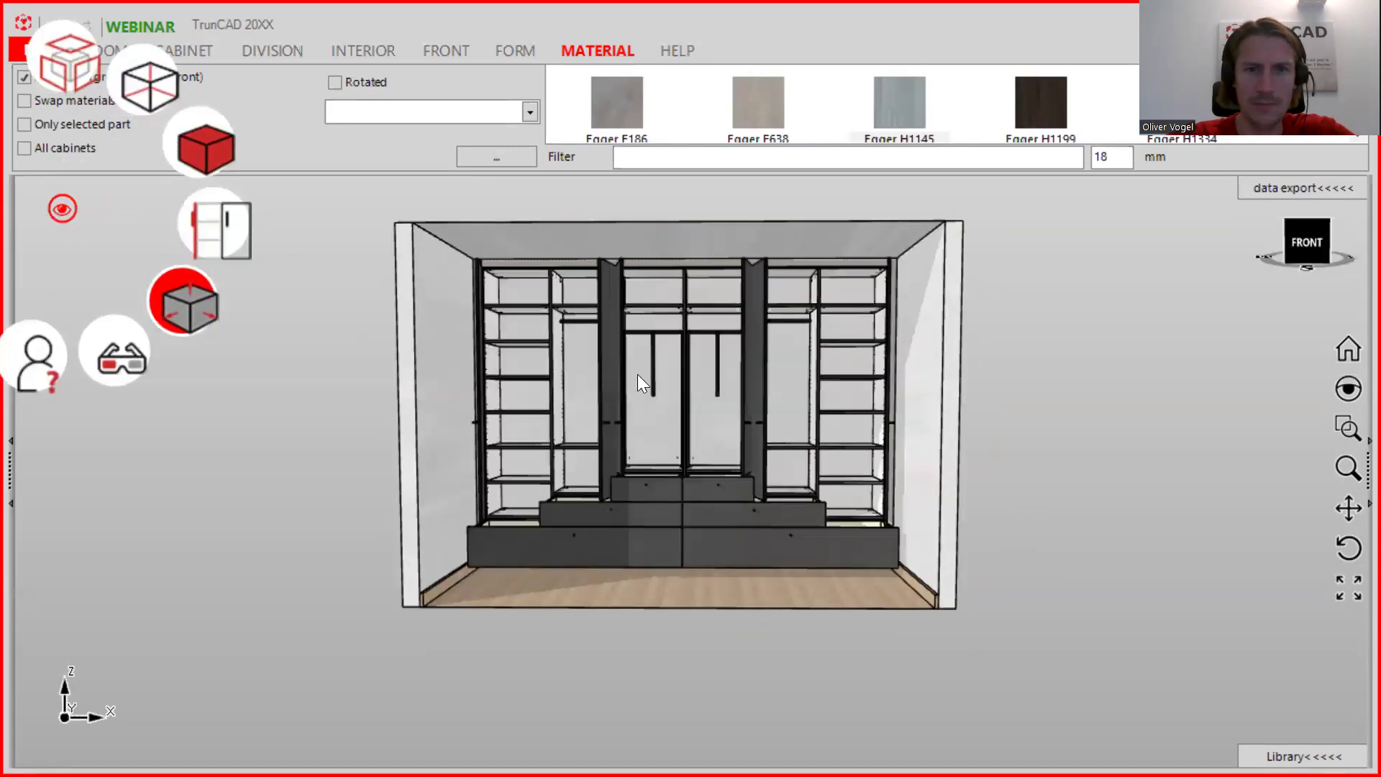
left_click_drag(638, 382, 669, 385)
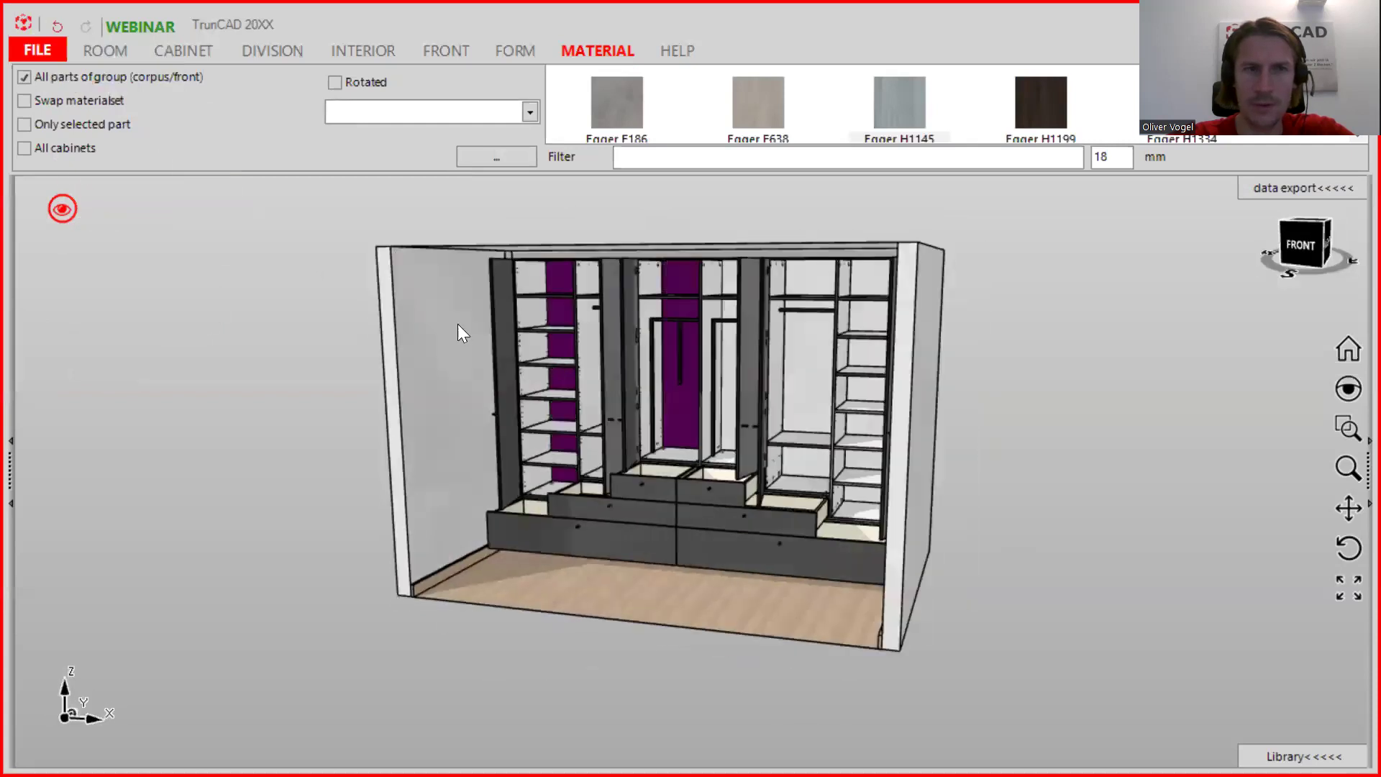
- Hide the doors and drawer fronts to examine the interior, and show them closed again
left_click(52, 207)
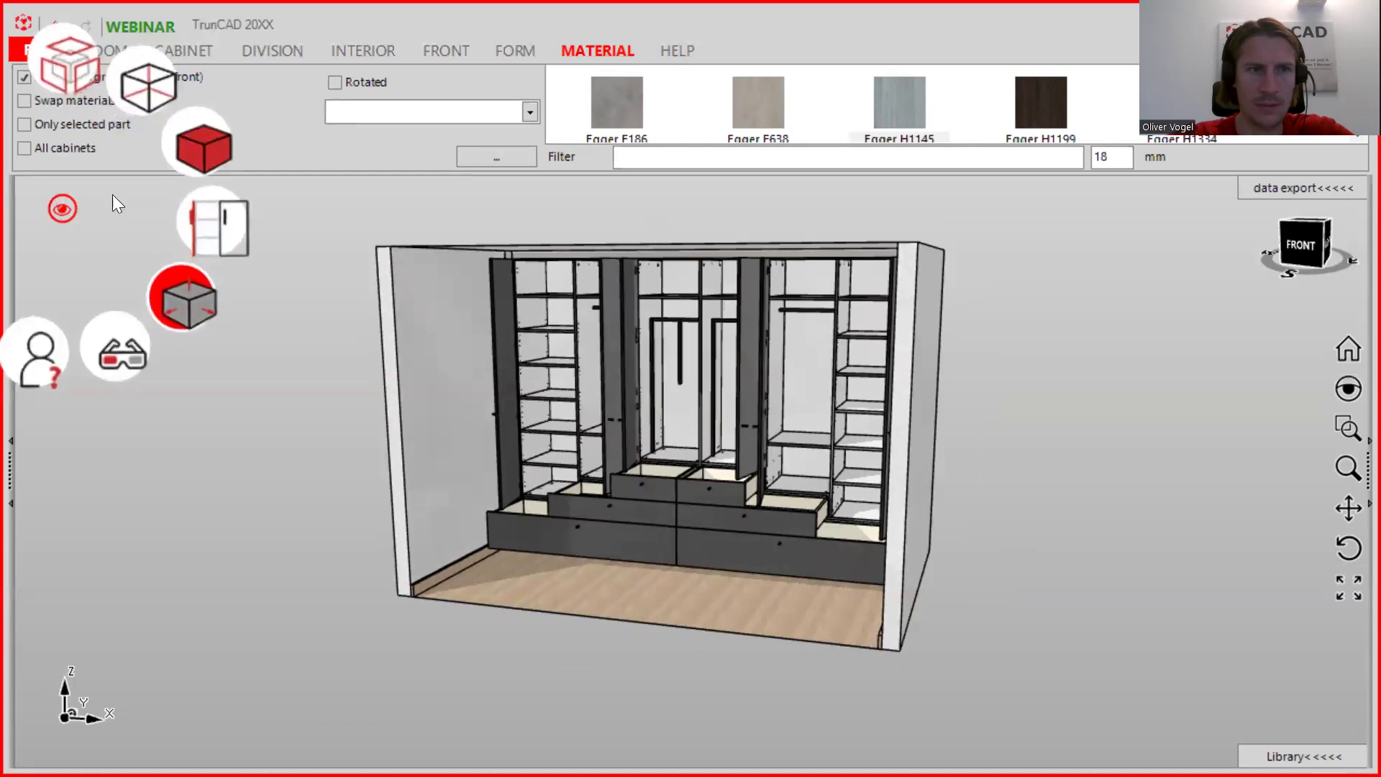
left_click(204, 222)
mouse_move(771, 416)
middle_mouse_down()
mouse_move(813, 399)
mouse_move(778, 407)
middle_mouse_up()
middle_click_drag(1063, 419, 1061, 420)
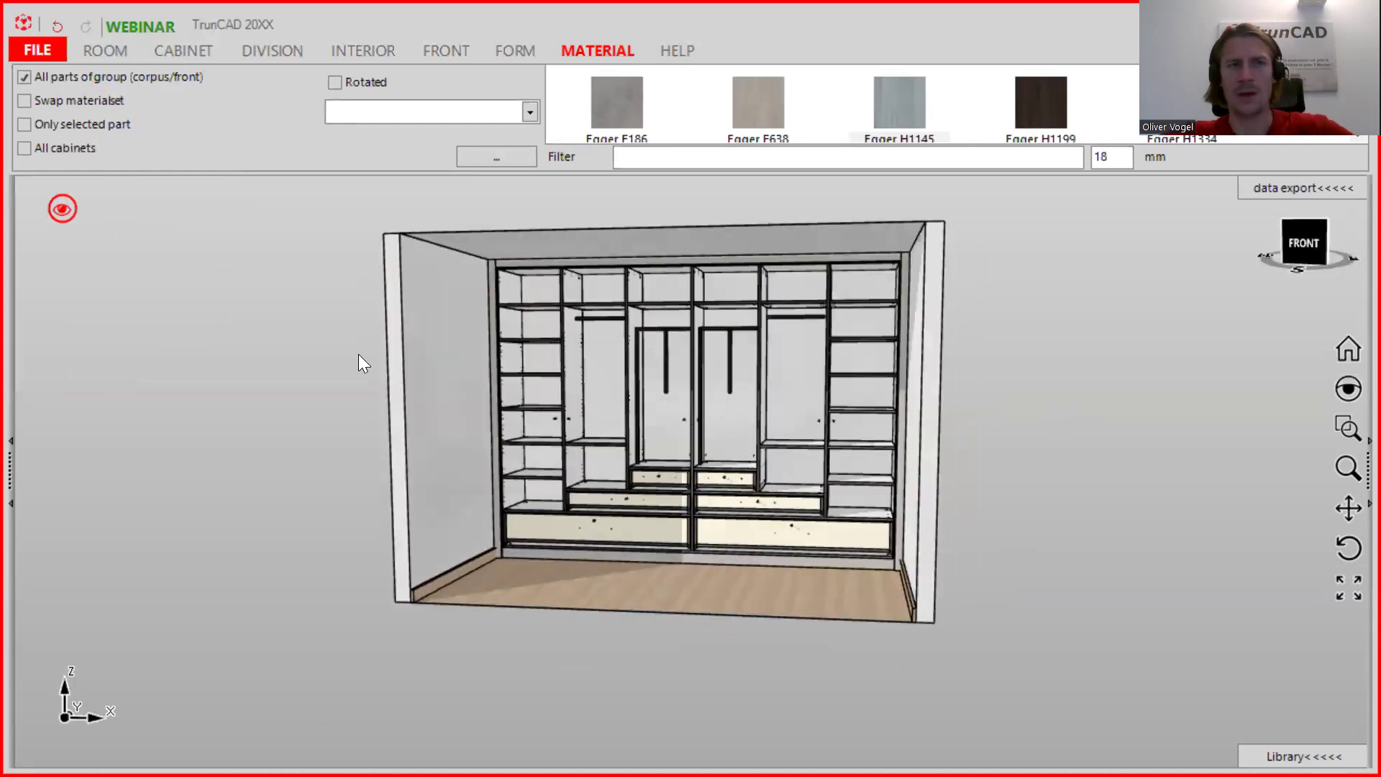
left_click(62, 209)
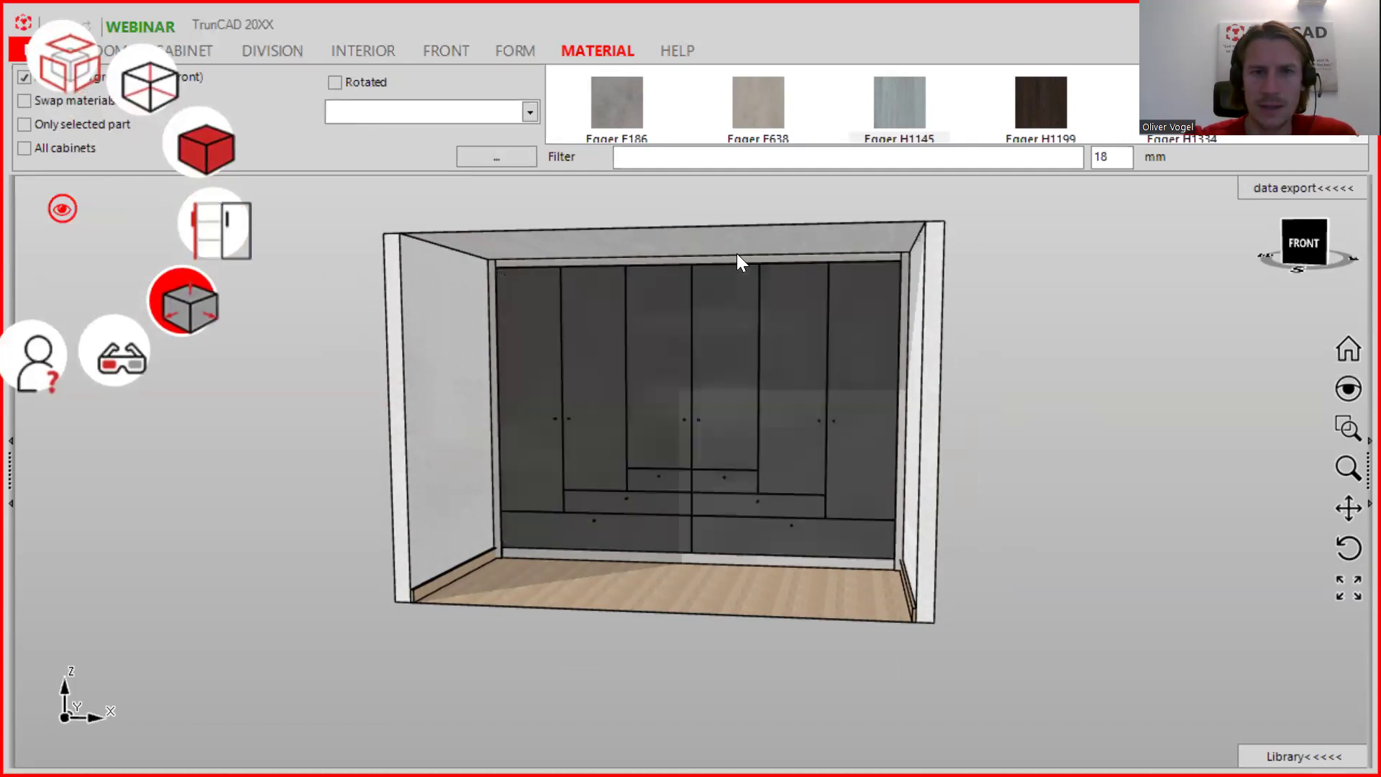
- Open the data export and examine the parts list, hardware, and the panel and edge sums
left_click(1292, 186)
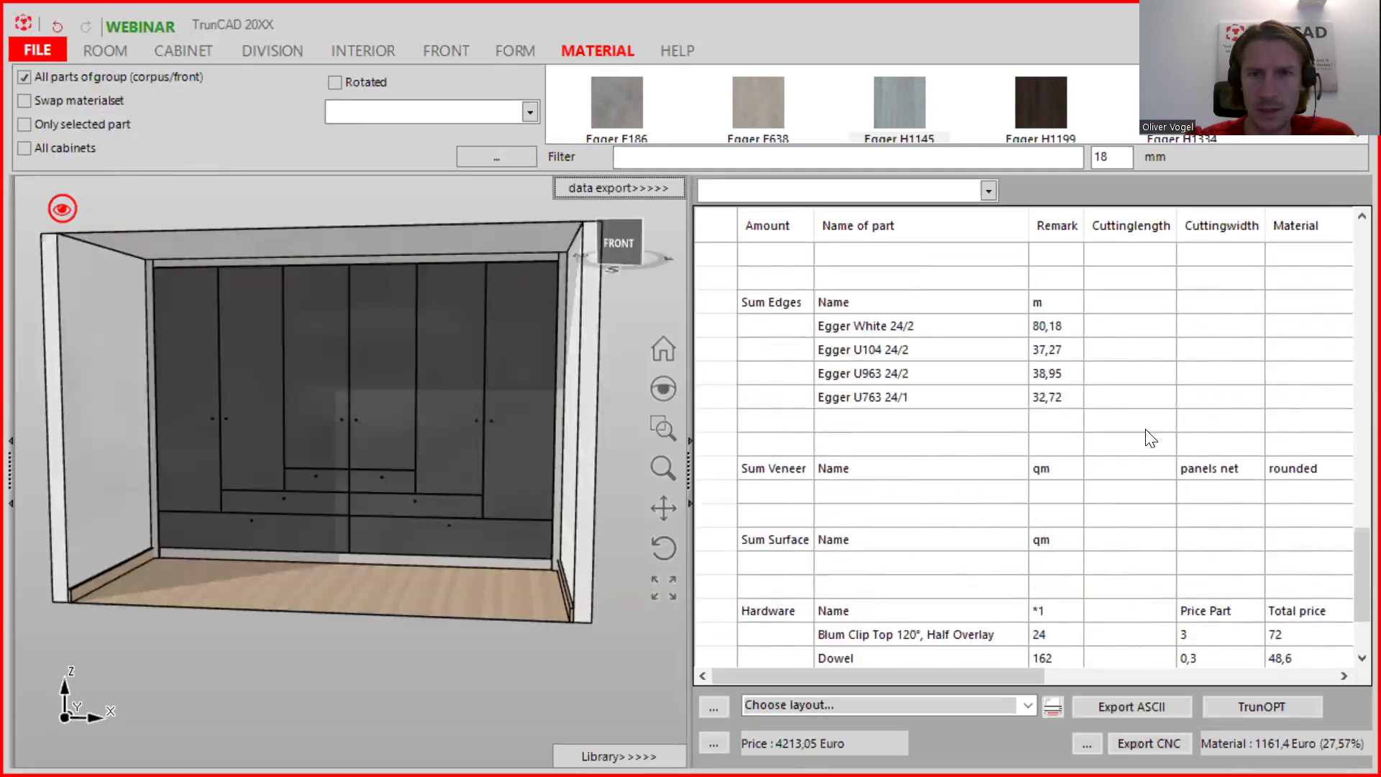
scroll(1152, 440, "up", 3)
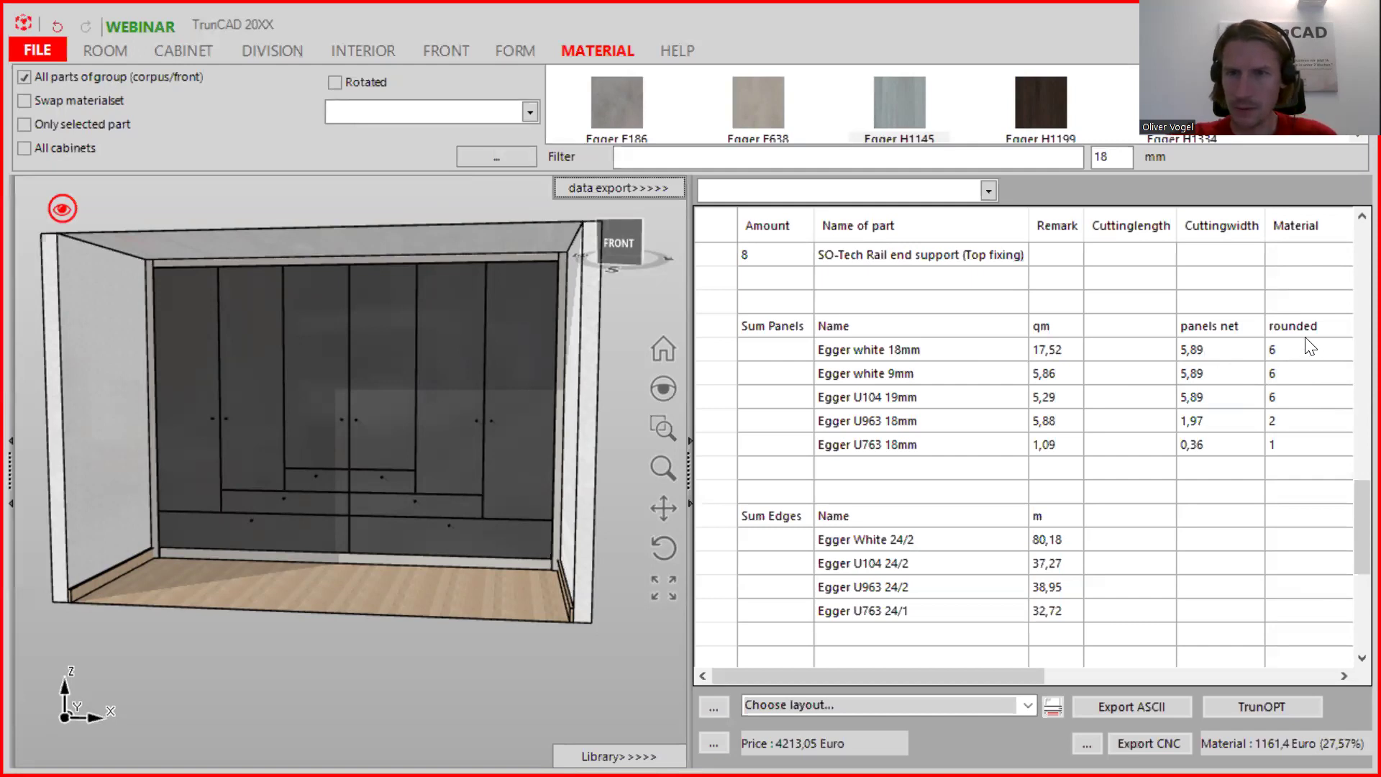
scroll(1231, 421, "up", 10)
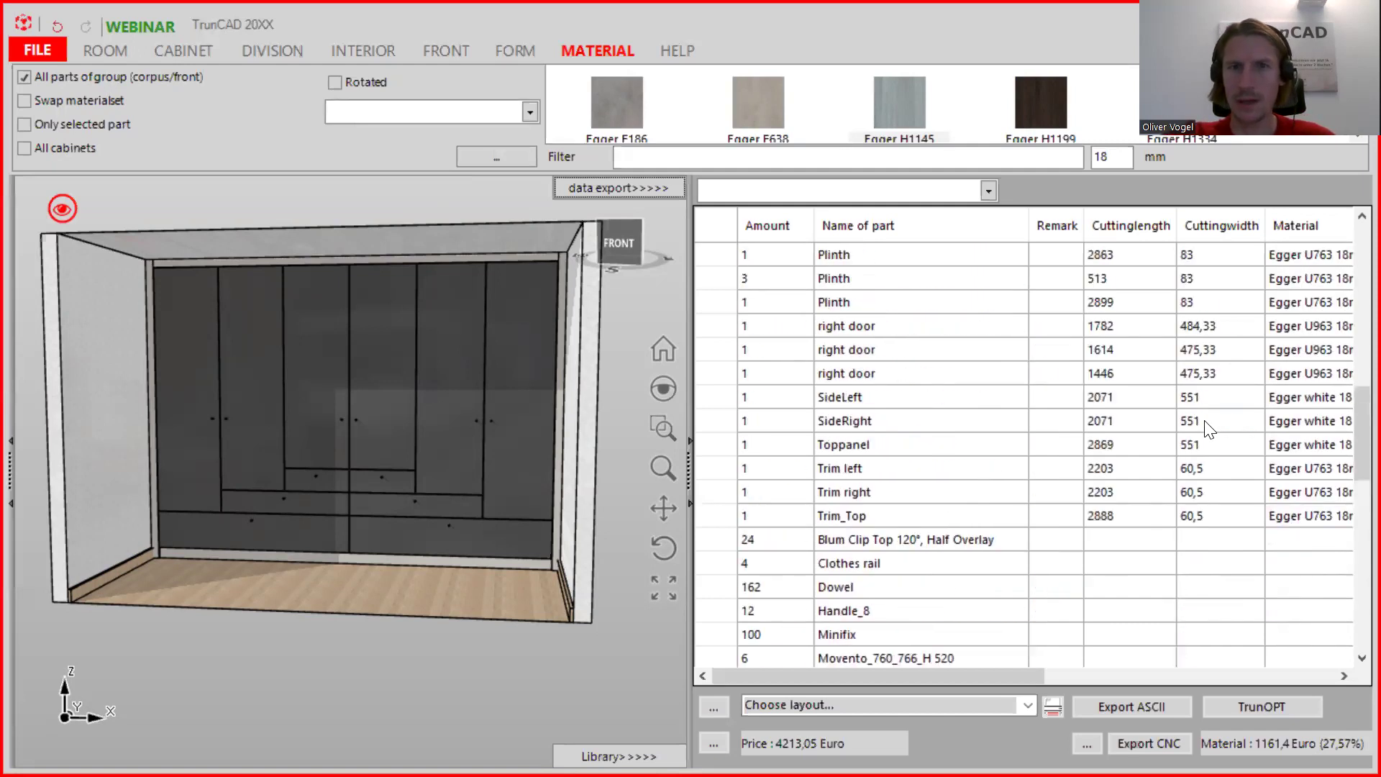
scroll(1207, 426, "up", 5)
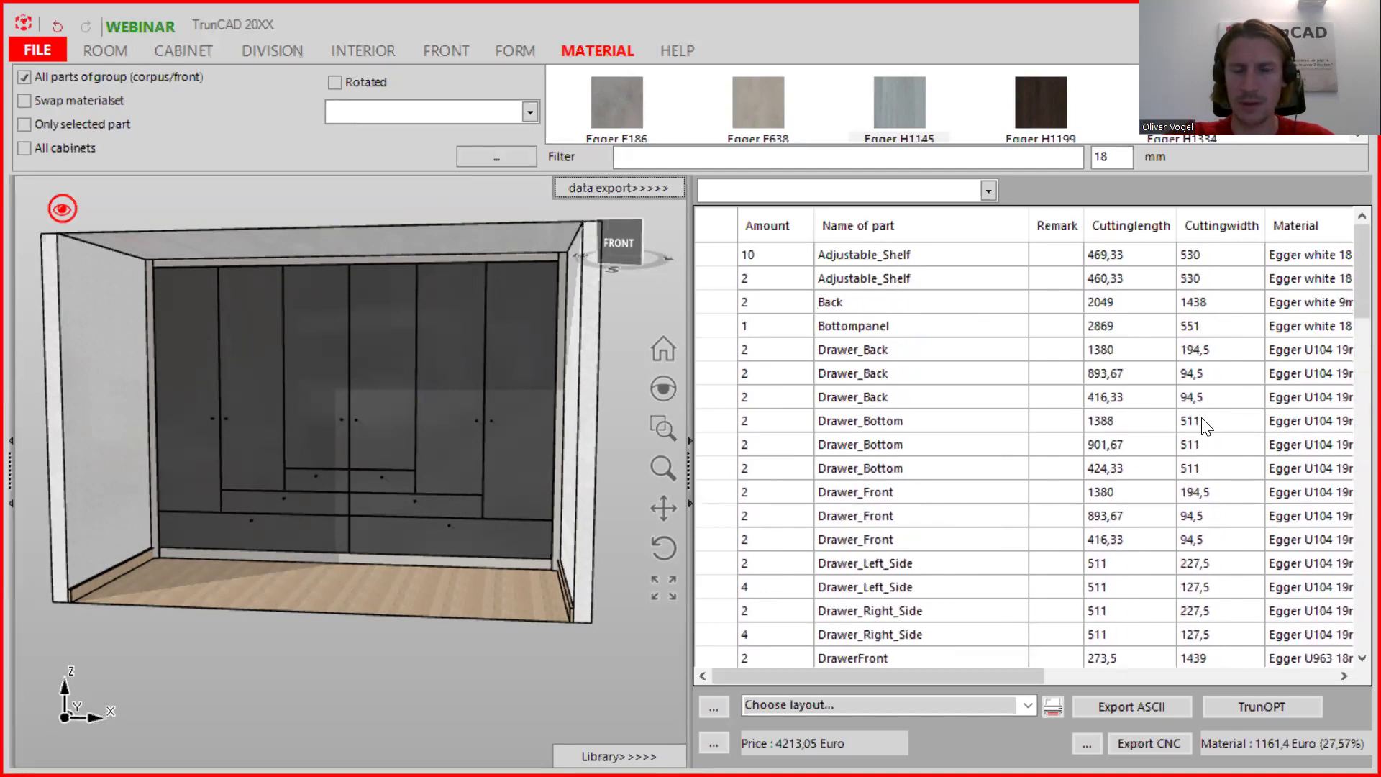
scroll(1206, 427, "down", 15)
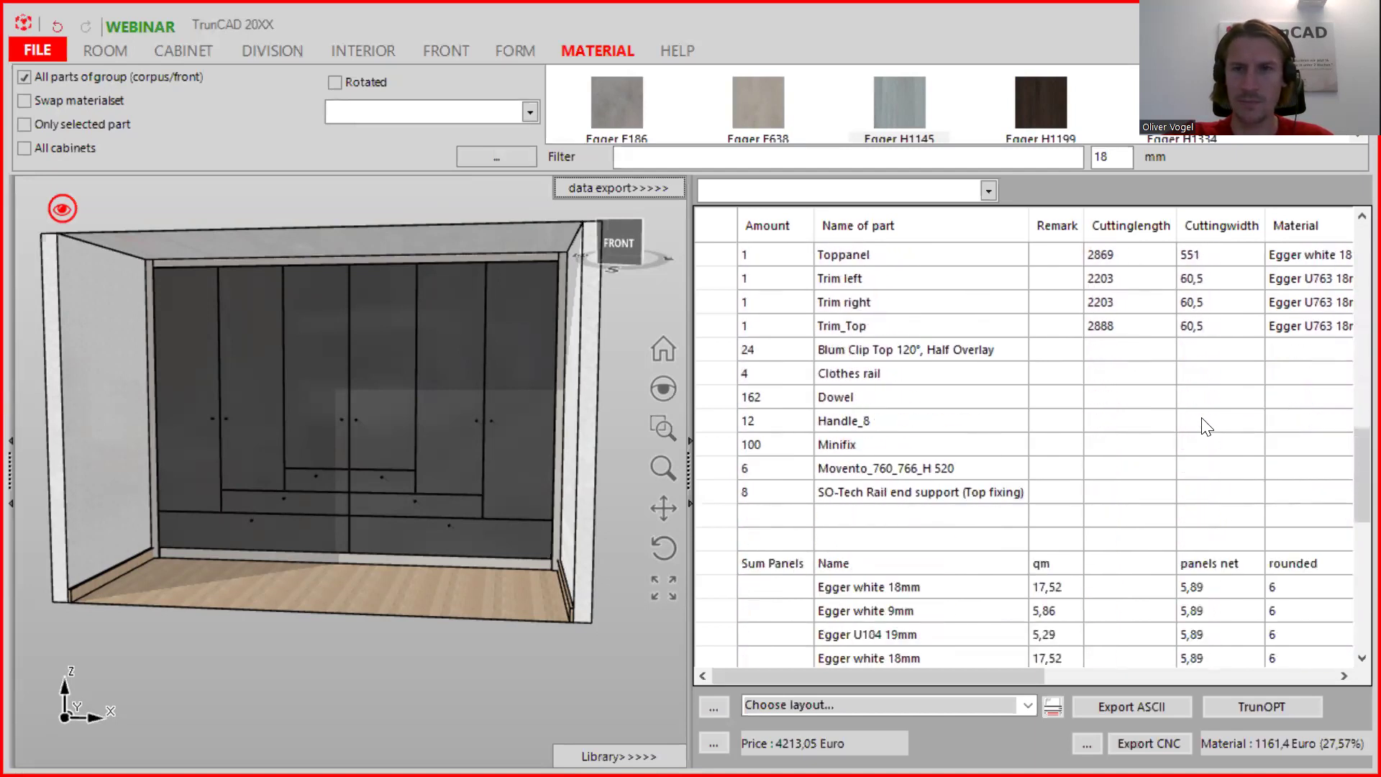
- Open the ASCII export of the parts list as a CSV file, cancel saving and close the data export
left_click(1148, 707)
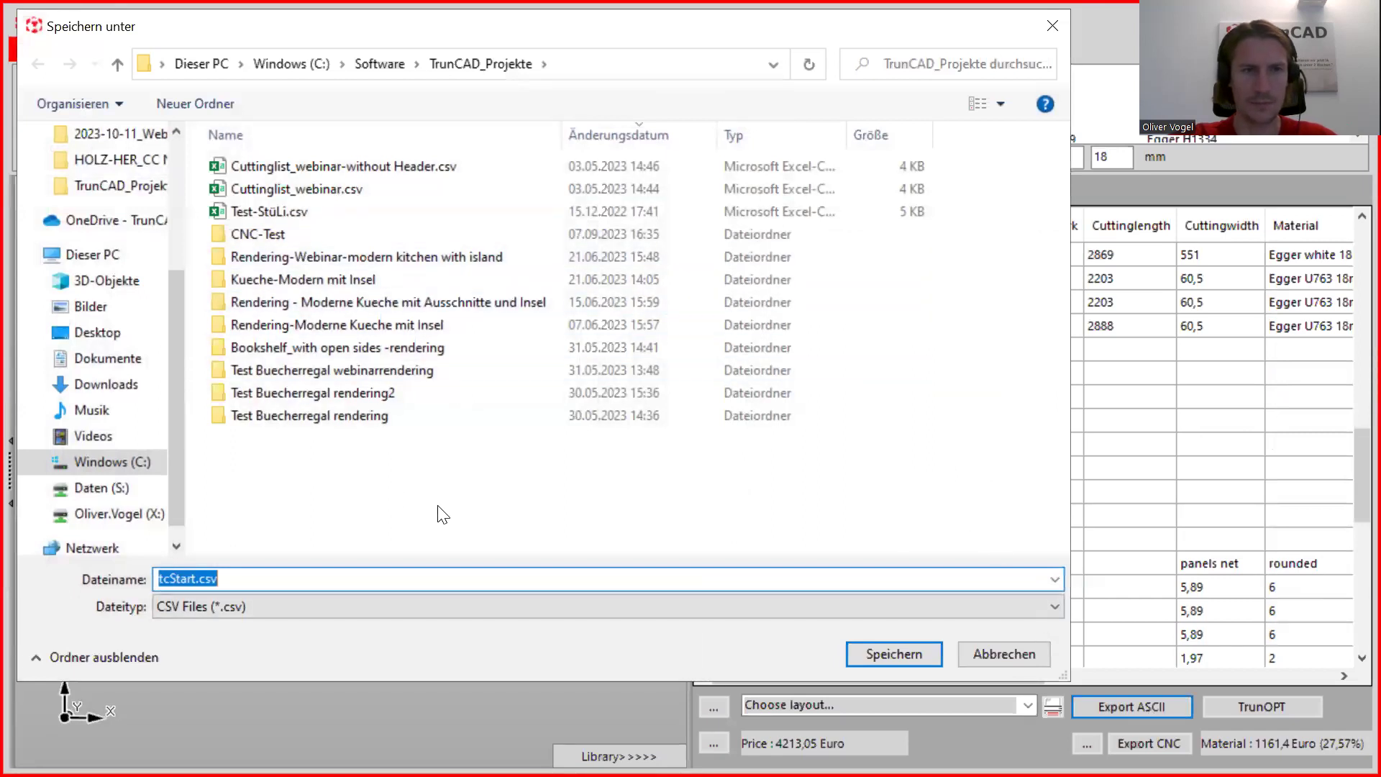
left_click(1014, 650)
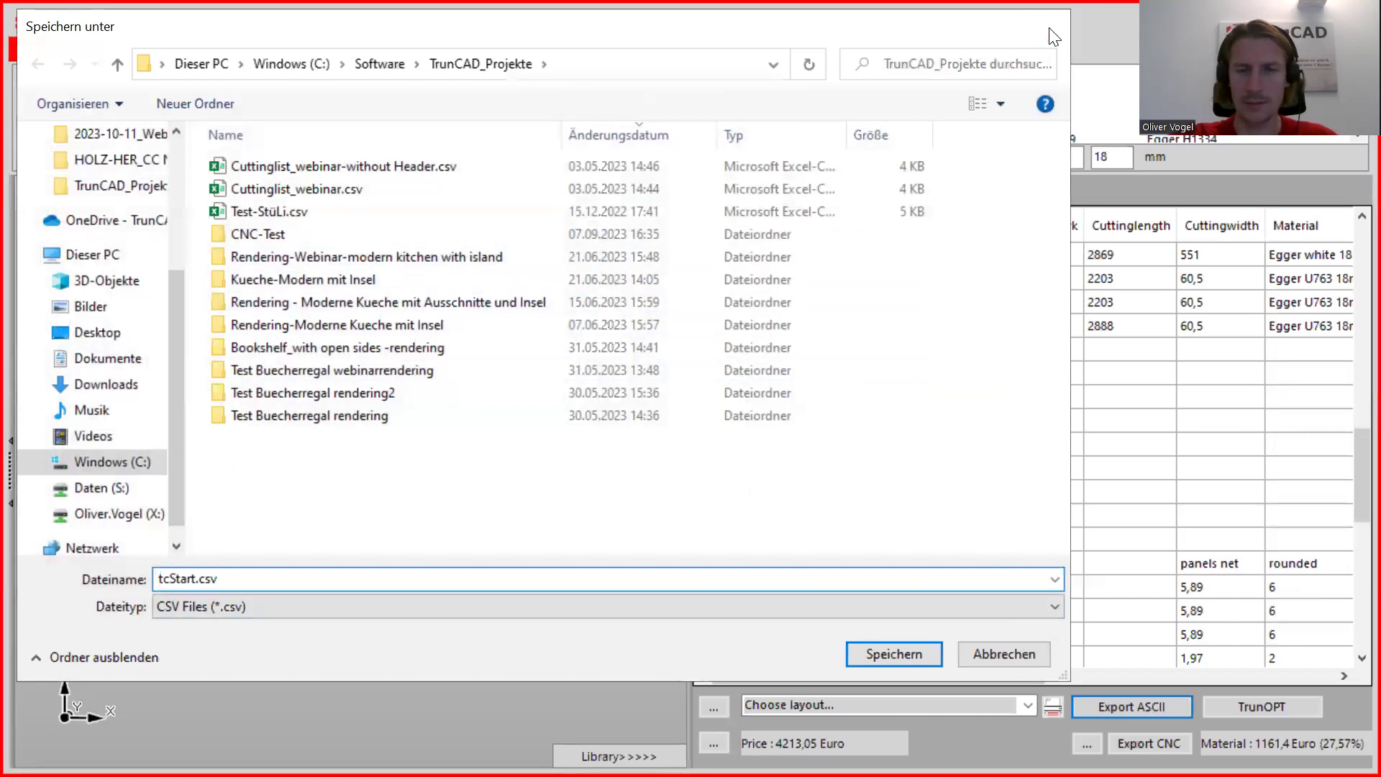
left_click(665, 185)
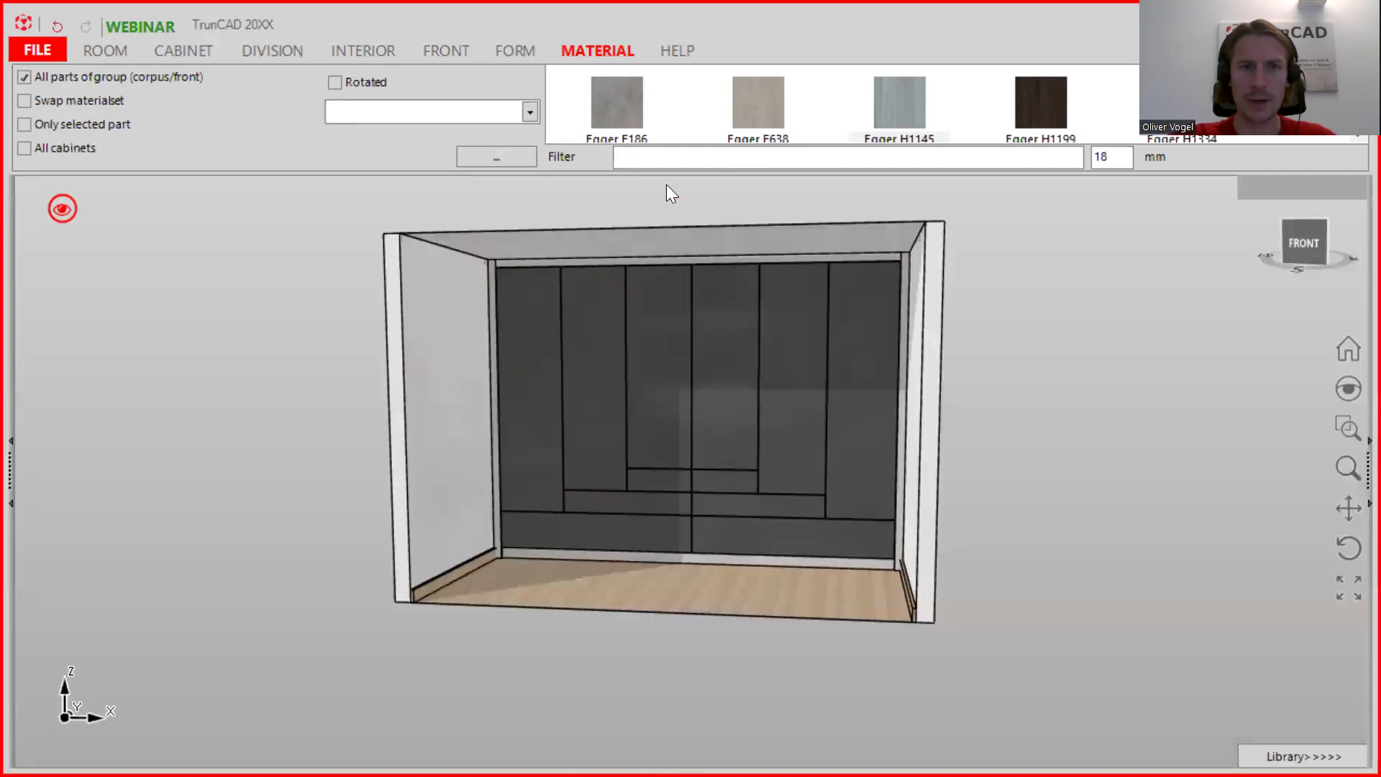